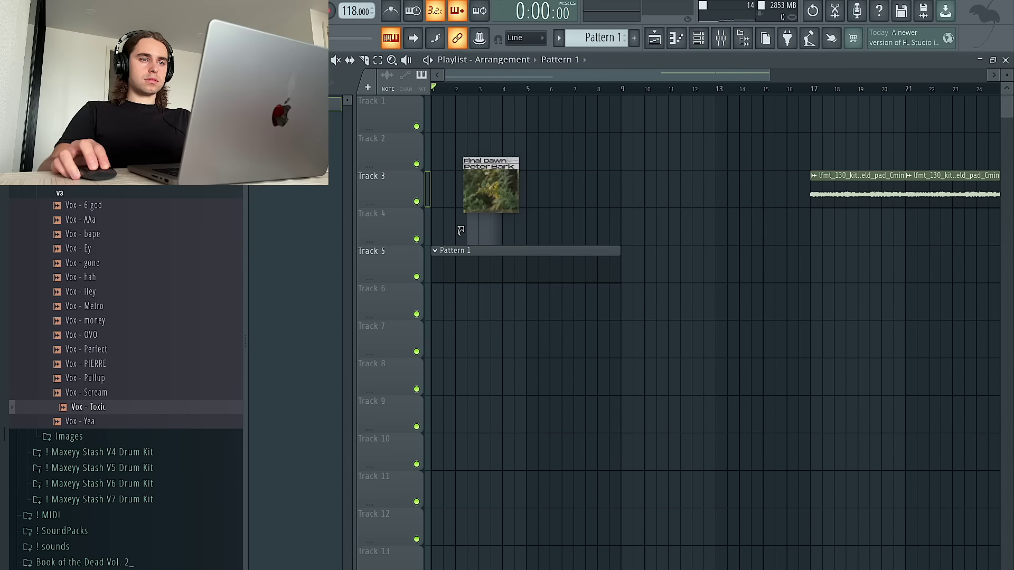
Step: Place the nw_PB_66_pad_loop_meditativechords_Cm loop at the start of Track 4 and time-stretch it to fill eight bars
{"action": "left_click_drag", "start_coordinate": [480, 203], "coordinate": [443, 227]}
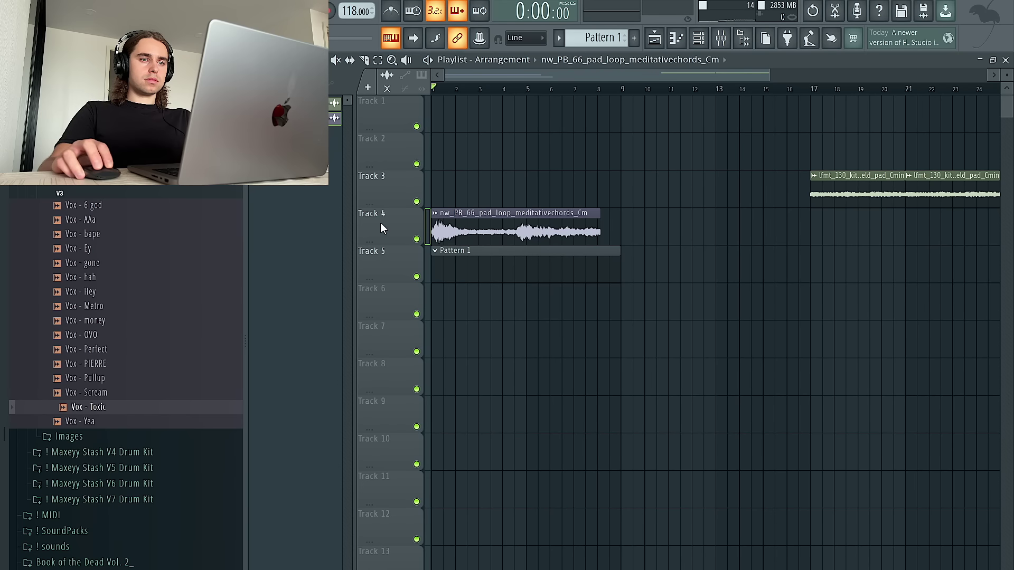
{"action": "double_click", "coordinate": [493, 221]}
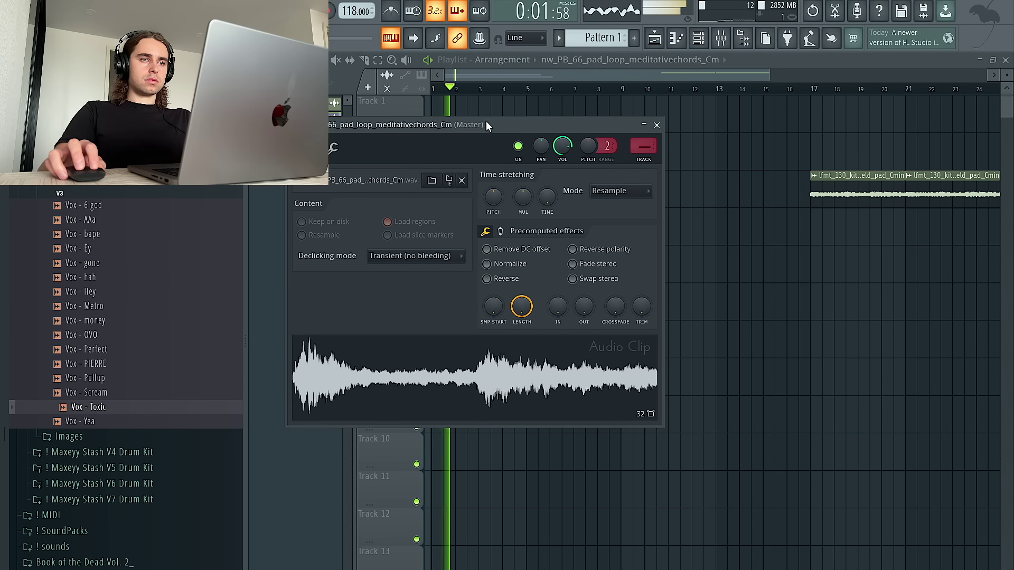
{"action": "left_click_drag", "start_coordinate": [486, 120], "coordinate": [521, 292]}
{"action": "left_click_drag", "start_coordinate": [581, 368], "coordinate": [580, 362]}
{"action": "left_click", "coordinate": [661, 363]}
{"action": "left_click", "coordinate": [642, 400]}
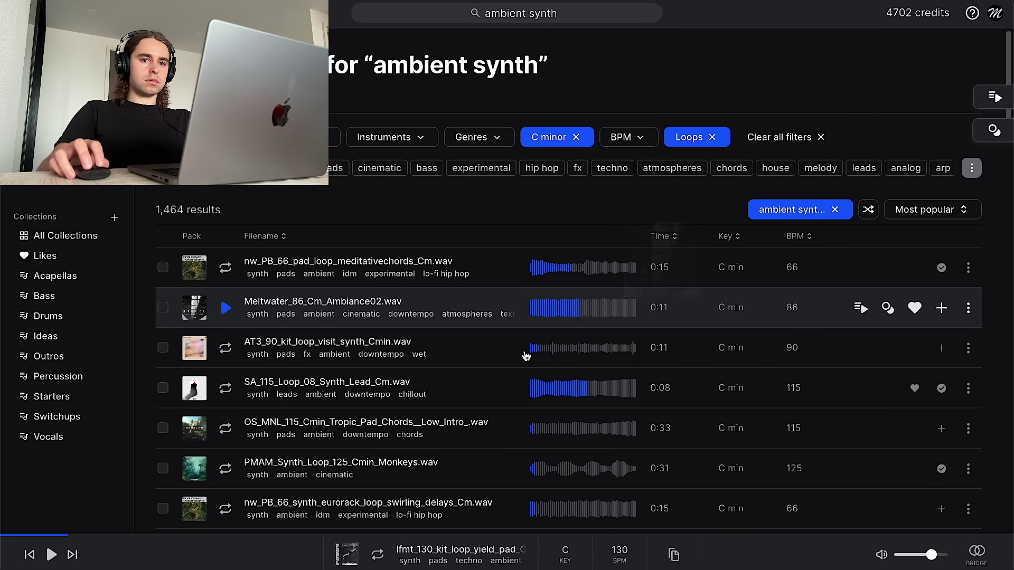
Step: Place SA_115_Loop_08_Synth_Lead_Cm from the sample library at the start of Track 3 and set its time-stretching mode to Stretch
{"action": "key", "text": "ctrl+Right"}
{"action": "left_click_drag", "start_coordinate": [599, 396], "coordinate": [582, 185]}
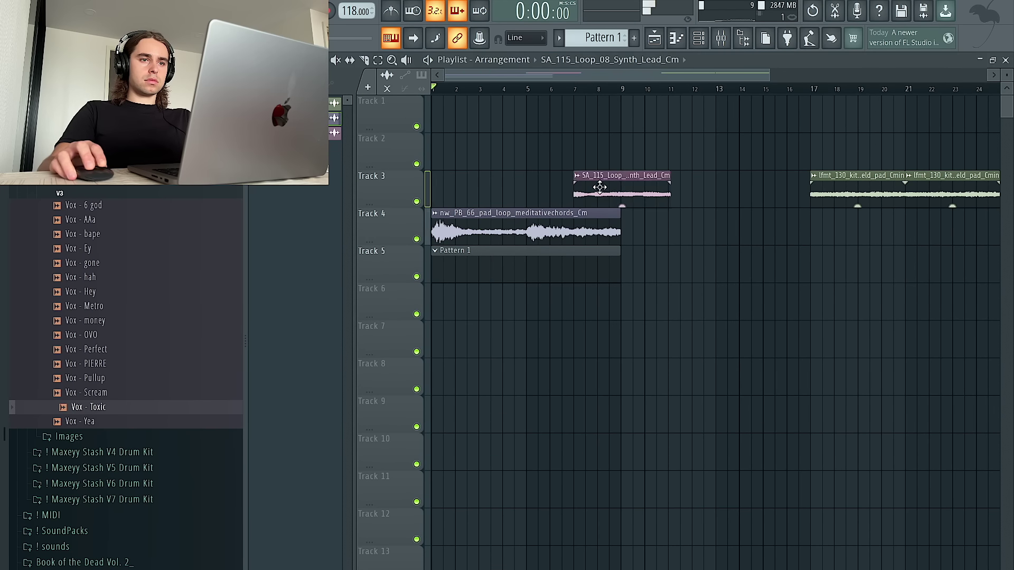
{"action": "double_click", "coordinate": [474, 194]}
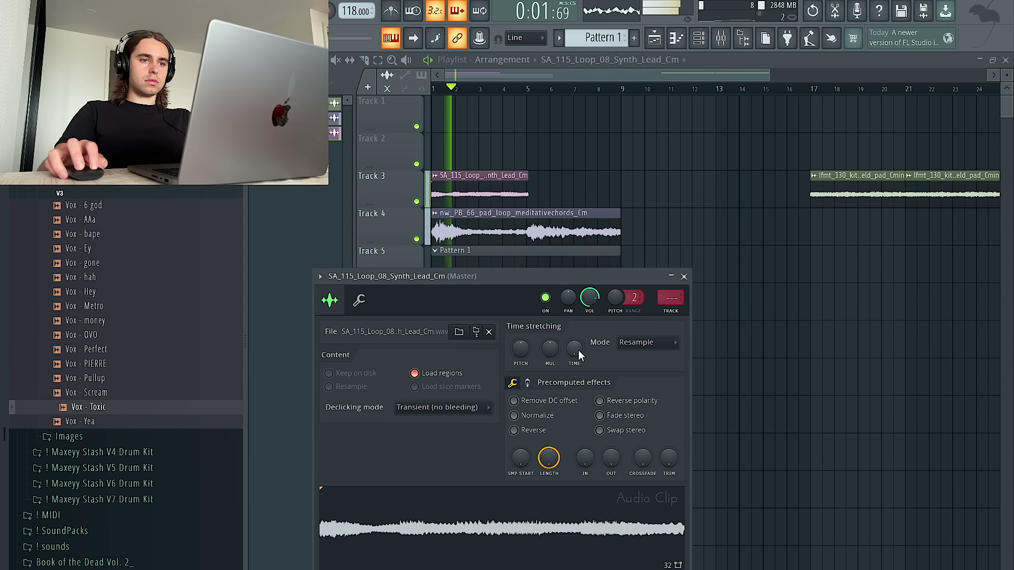
{"action": "left_click", "coordinate": [647, 343]}
{"action": "left_click", "coordinate": [631, 368]}
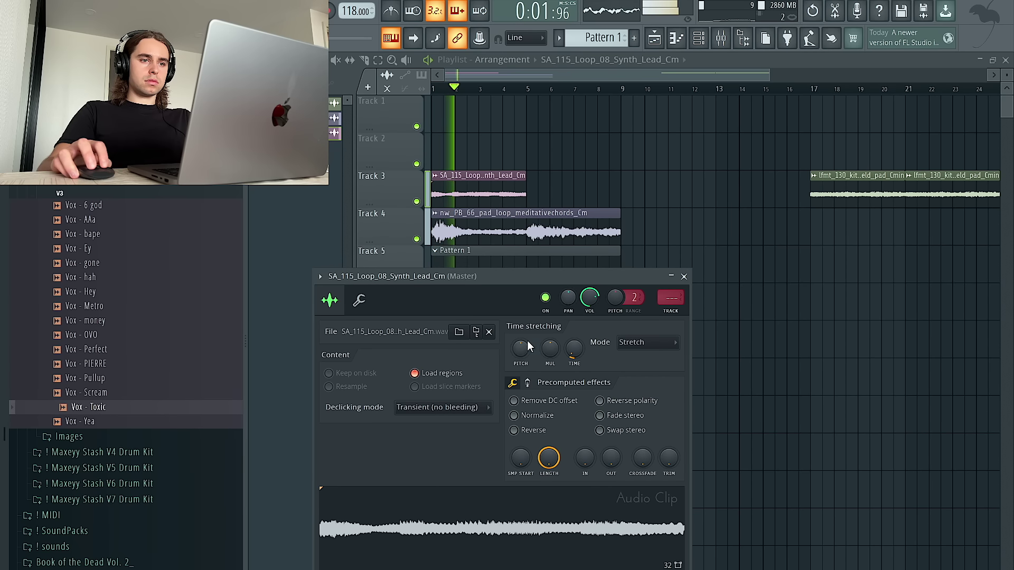
Step: Add a second copy of the synth lead clip at bar 5 on Track 3 and route its channel to a free mixer track
{"action": "left_click", "coordinate": [561, 192]}
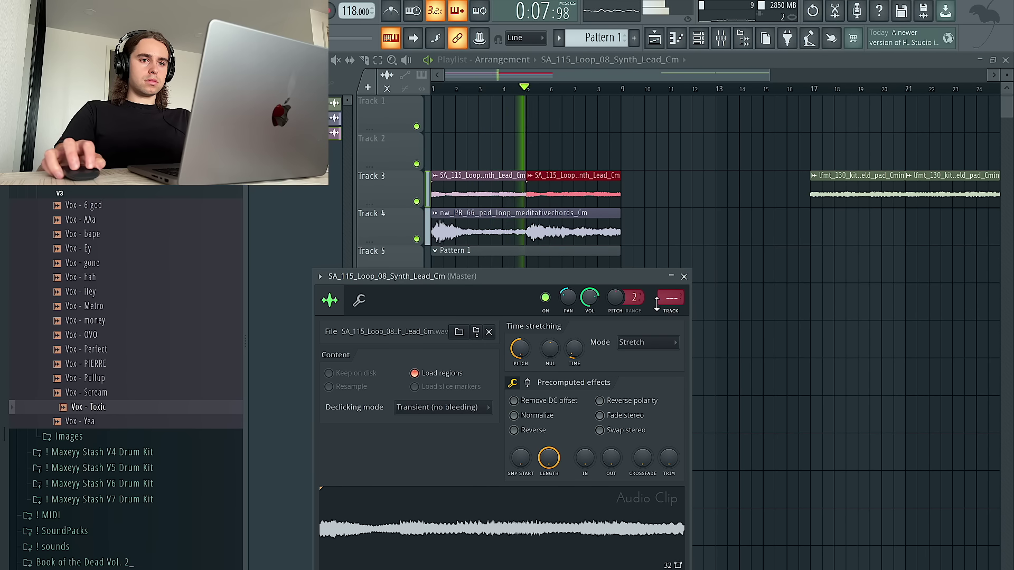
{"action": "key", "text": "ctrl+l"}
{"action": "right_click", "coordinate": [683, 139]}
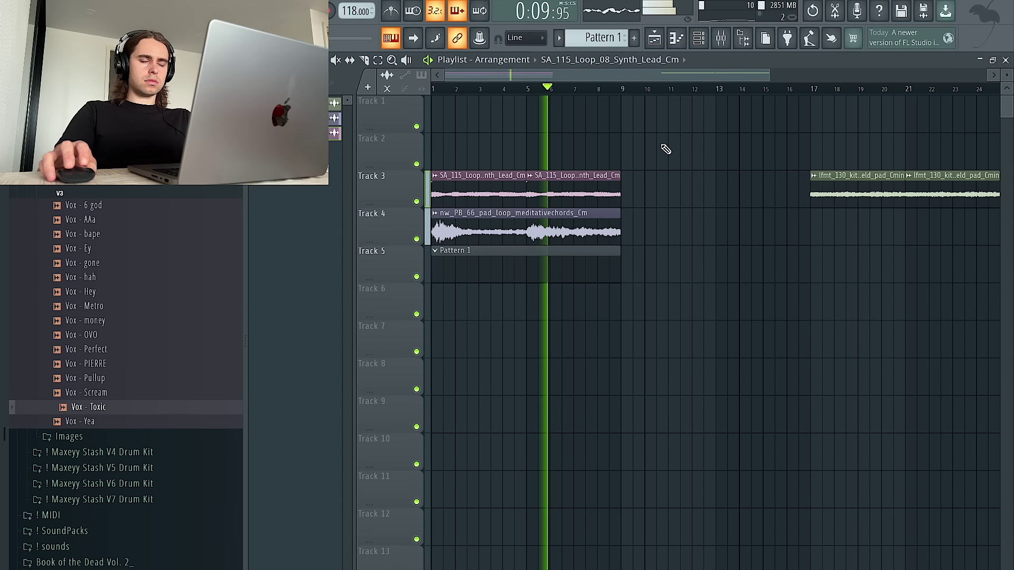
Step: Duplicate the loops on Tracks 3 and 4 up to bar 17 and move the lfmt_130 pad clips to Track 2
{"action": "scroll", "coordinate": [606, 248], "scroll_direction": "down", "scroll_amount": 3}
{"action": "left_click_drag", "start_coordinate": [567, 241], "coordinate": [390, 184]}
{"action": "key", "text": "ctrl+b"}
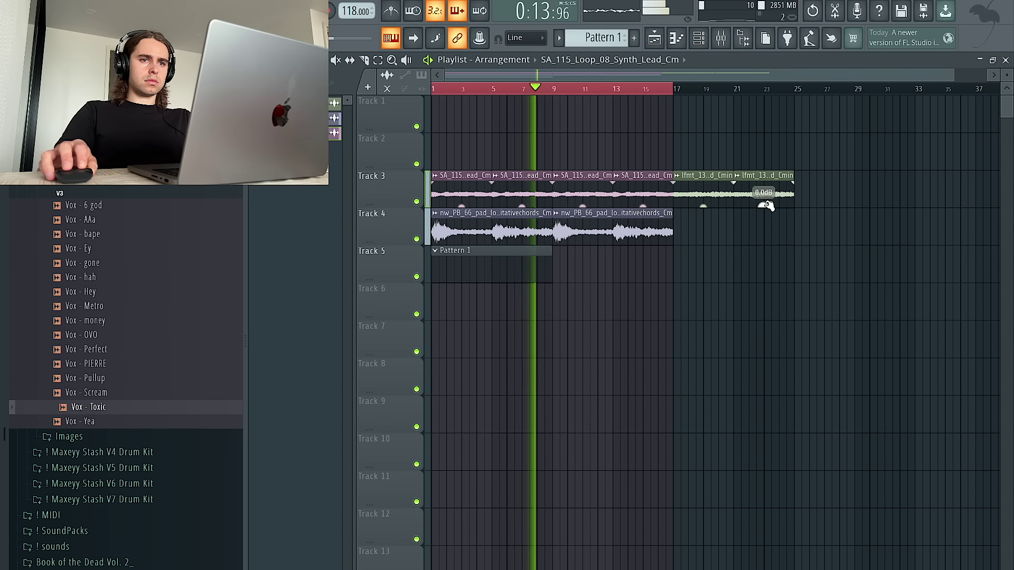
{"action": "left_click_drag", "start_coordinate": [694, 195], "coordinate": [695, 148]}
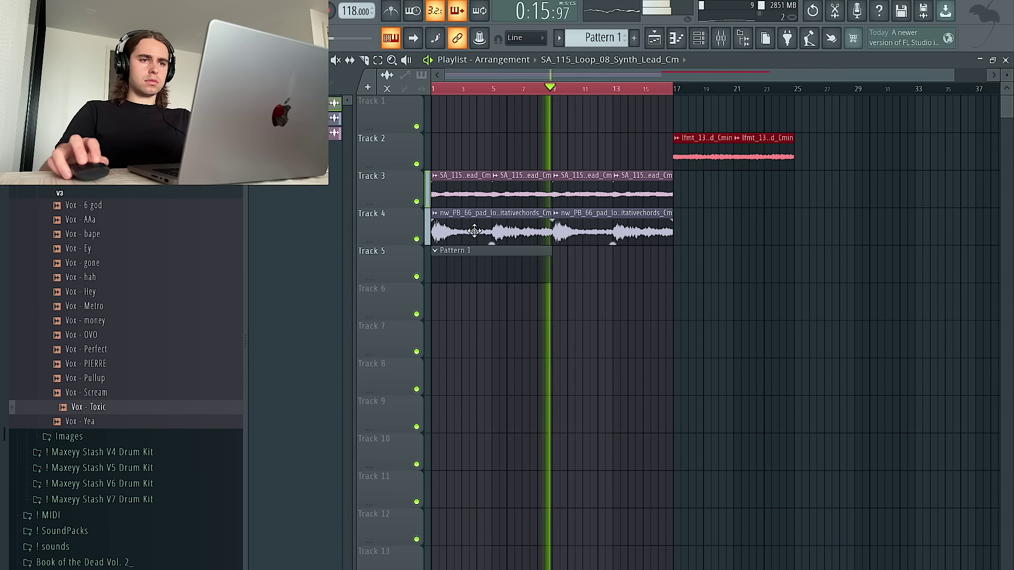
Step: Bring in PMAM_Synth_Loop_125_Cmin_Monkeys from the sample library, set its time-stretching mode to Stretch, and move it to the start of Track 7
{"action": "key", "text": "ctrl+Left"}
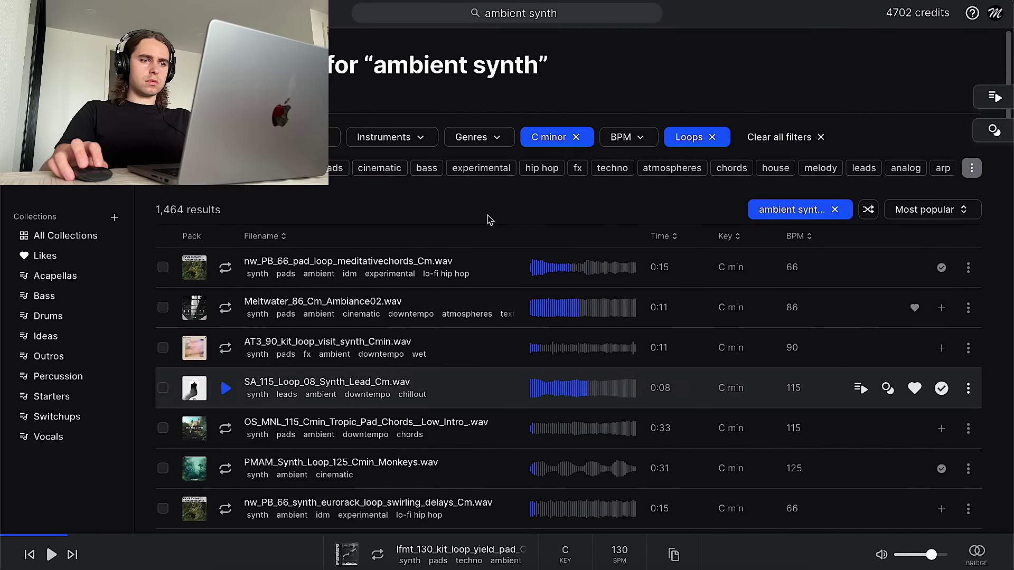
{"action": "scroll", "coordinate": [487, 218], "scroll_direction": "down", "scroll_amount": 1}
{"action": "key", "text": "ctrl+Right"}
{"action": "left_click_drag", "start_coordinate": [528, 412], "coordinate": [569, 346]}
{"action": "double_click", "coordinate": [569, 346]}
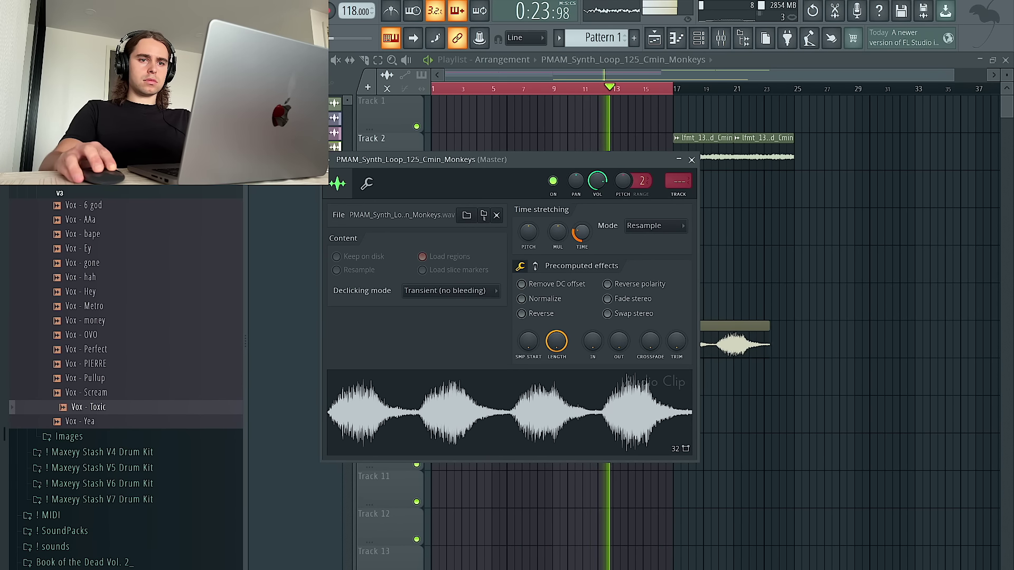
{"action": "left_click", "coordinate": [654, 225]}
{"action": "left_click", "coordinate": [643, 263]}
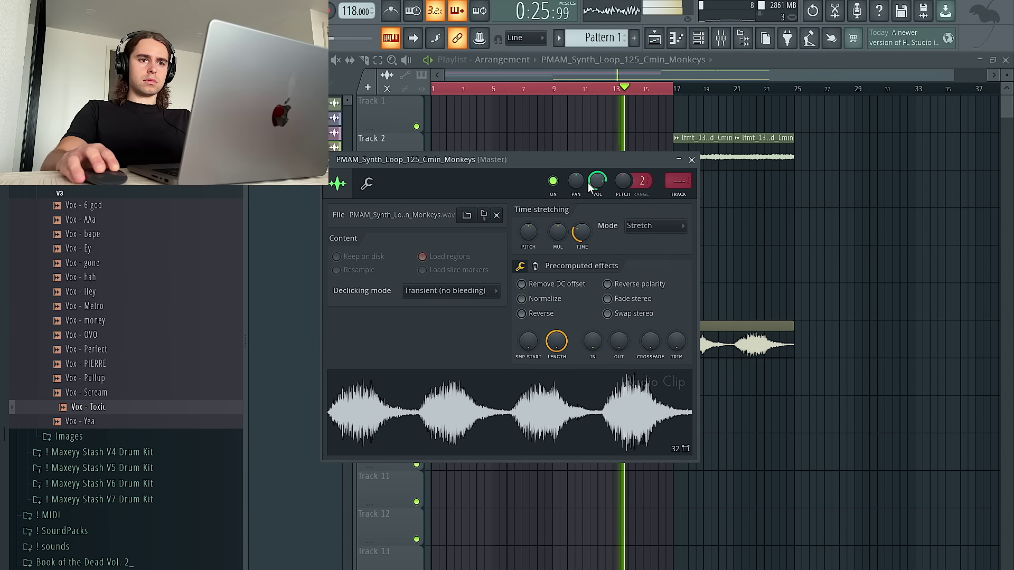
{"action": "left_click_drag", "start_coordinate": [710, 346], "coordinate": [543, 354]}
Step: Add the Elektrique_Synthloop_115_Cm loop in Stretch mode at the start of Track 8 and repeat it at bar 9
{"action": "key", "text": "ctrl+Left"}
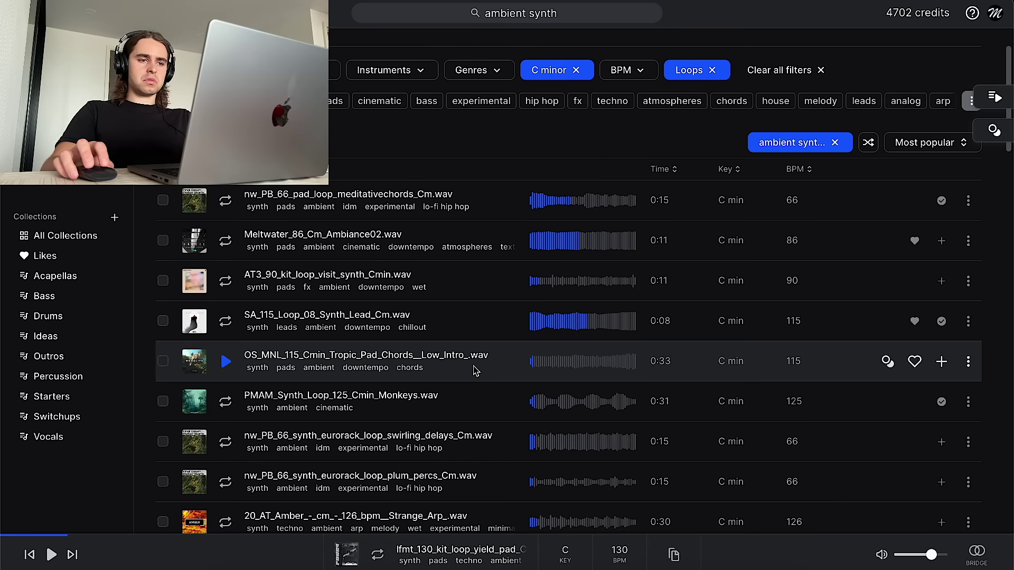
{"action": "key", "text": "Down"}
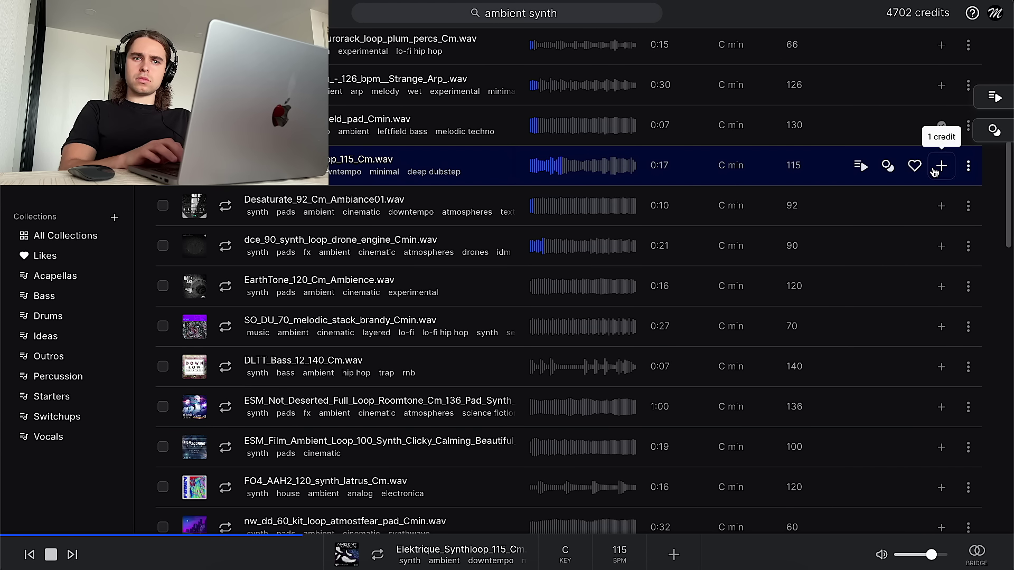
{"action": "key", "text": "Down"}
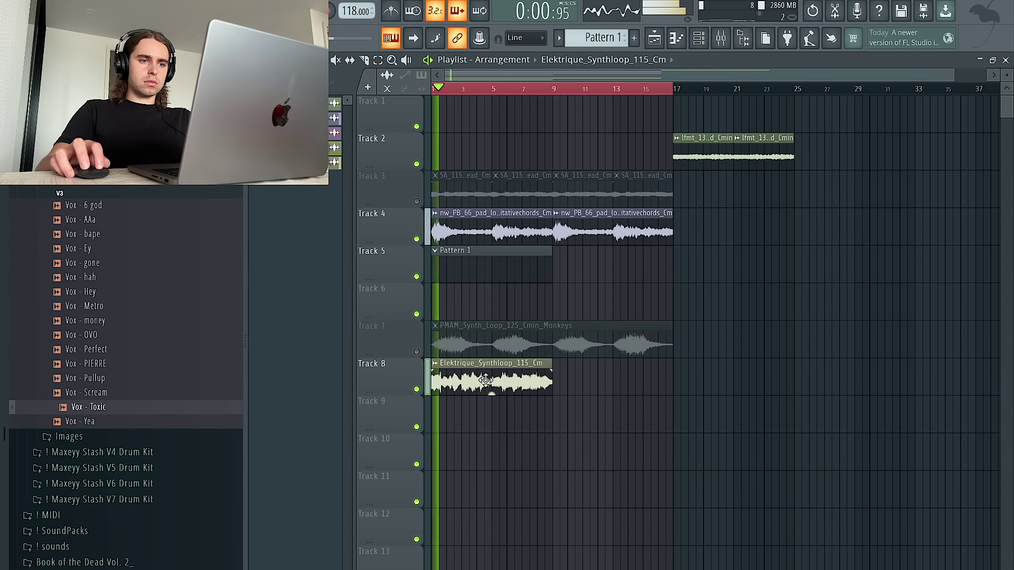
{"action": "double_click", "coordinate": [549, 383]}
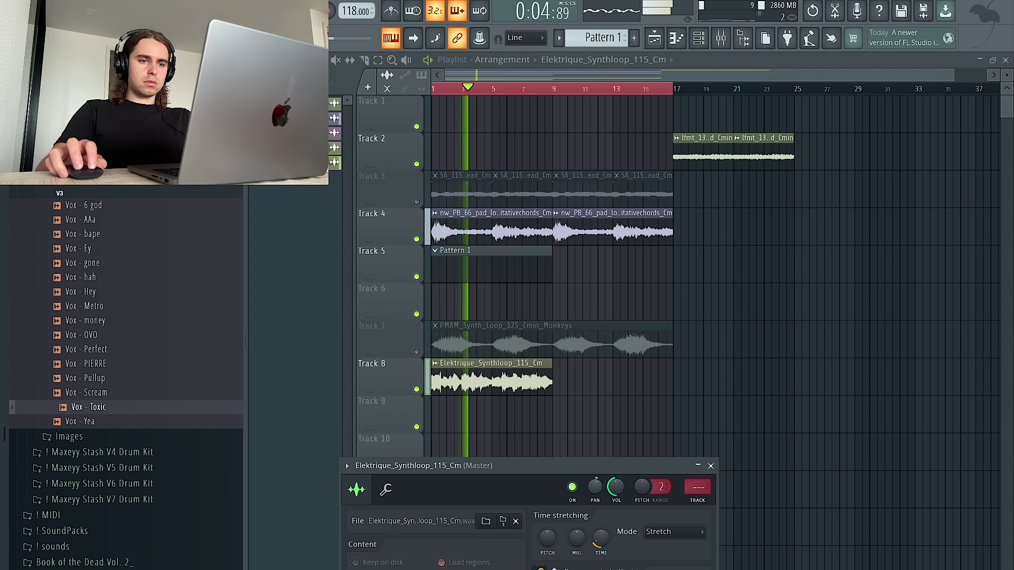
{"action": "left_click_drag", "start_coordinate": [471, 375], "coordinate": [573, 391]}
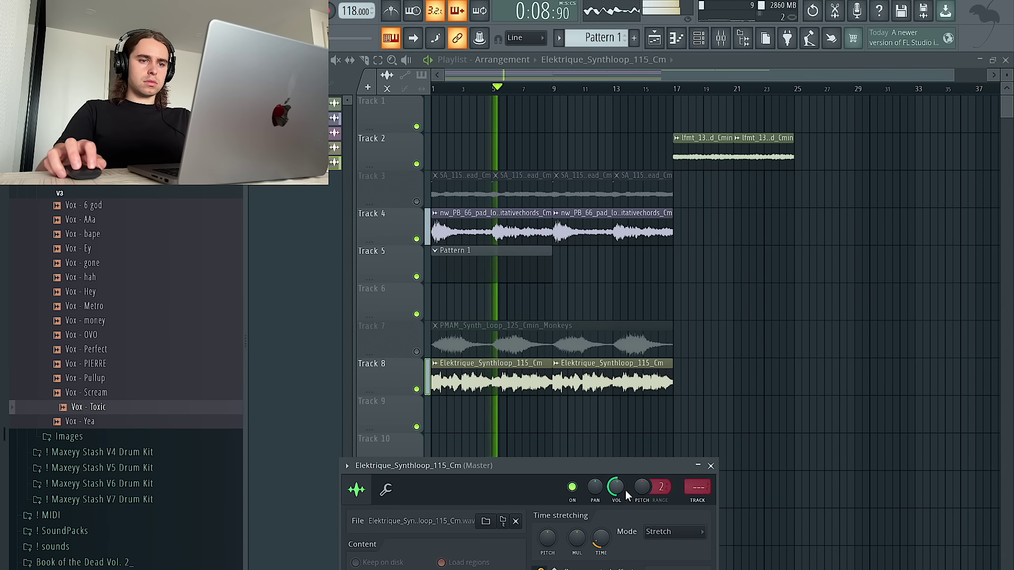
Step: Route the Elektrique synth loop to mixer track 2 and shape it with Fruity Parametric EQ 2 in the first effect slot
{"action": "left_click", "coordinate": [698, 501]}
{"action": "left_click", "coordinate": [886, 219]}
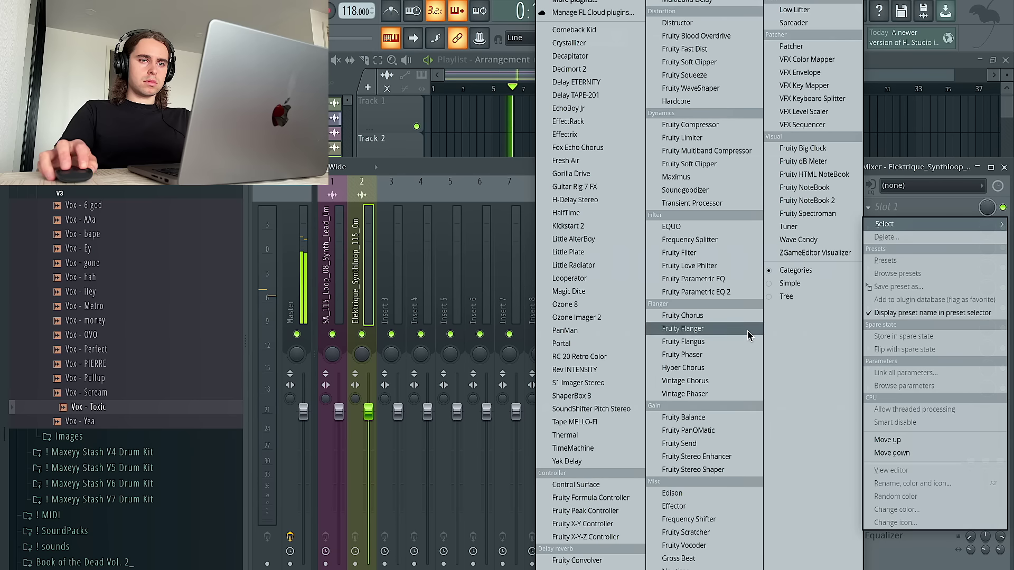
{"action": "left_click", "coordinate": [703, 292]}
{"action": "left_click_drag", "start_coordinate": [391, 289], "coordinate": [445, 387]}
{"action": "right_click", "coordinate": [560, 128]}
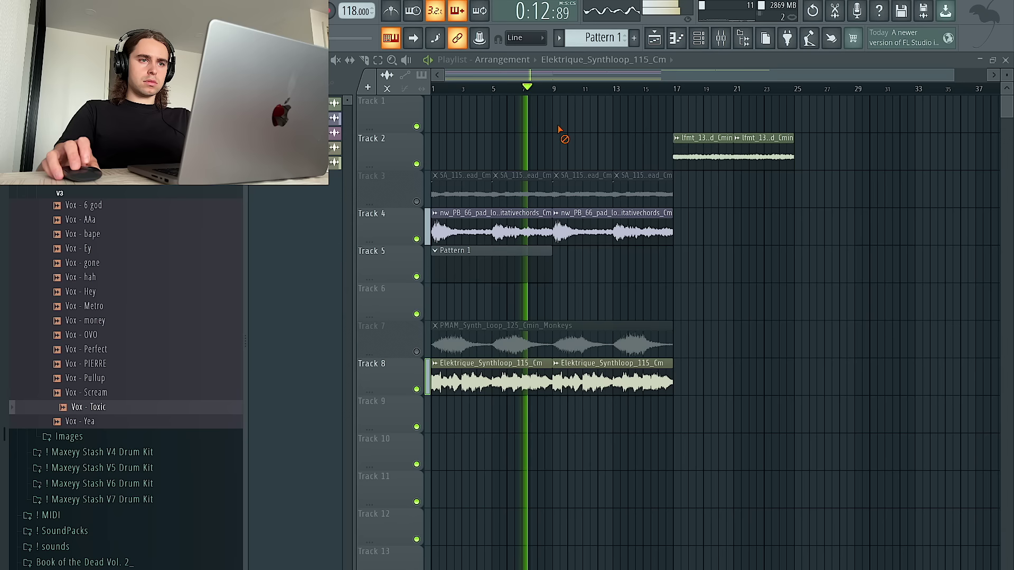
Step: Unmute Track 7, cut the Monkeys loop down to two four-bar clips at bars 9 and 13, and save the project
{"action": "left_click", "coordinate": [417, 352]}
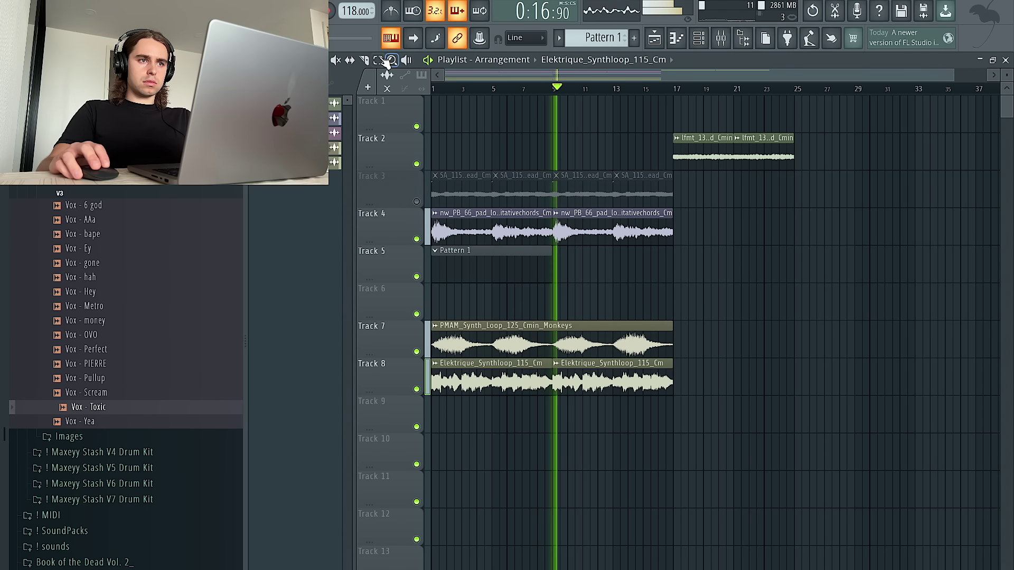
{"action": "left_click", "coordinate": [553, 341]}
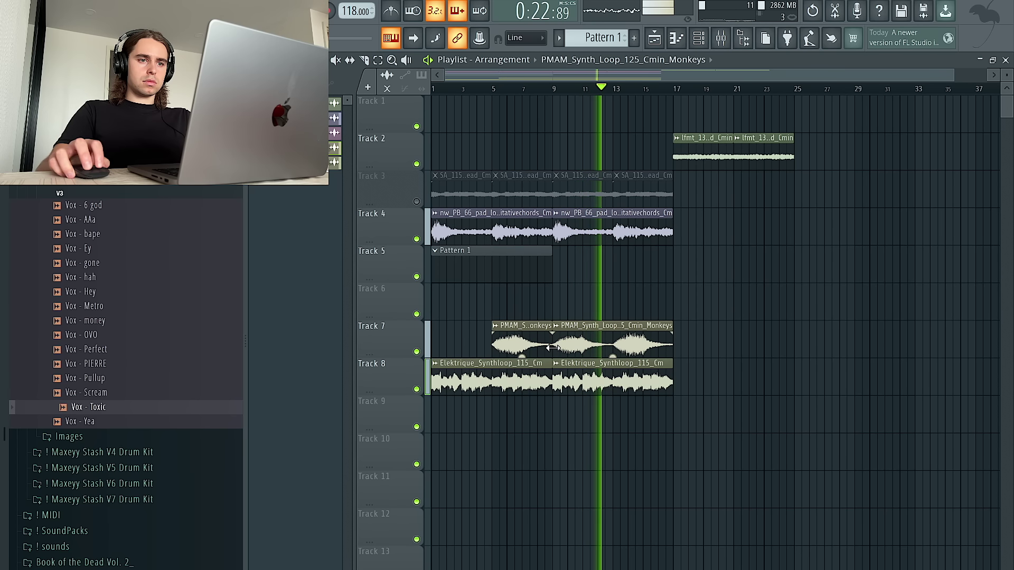
{"action": "left_click_drag", "start_coordinate": [554, 348], "coordinate": [635, 347]}
{"action": "left_click_drag", "start_coordinate": [559, 344], "coordinate": [518, 343]}
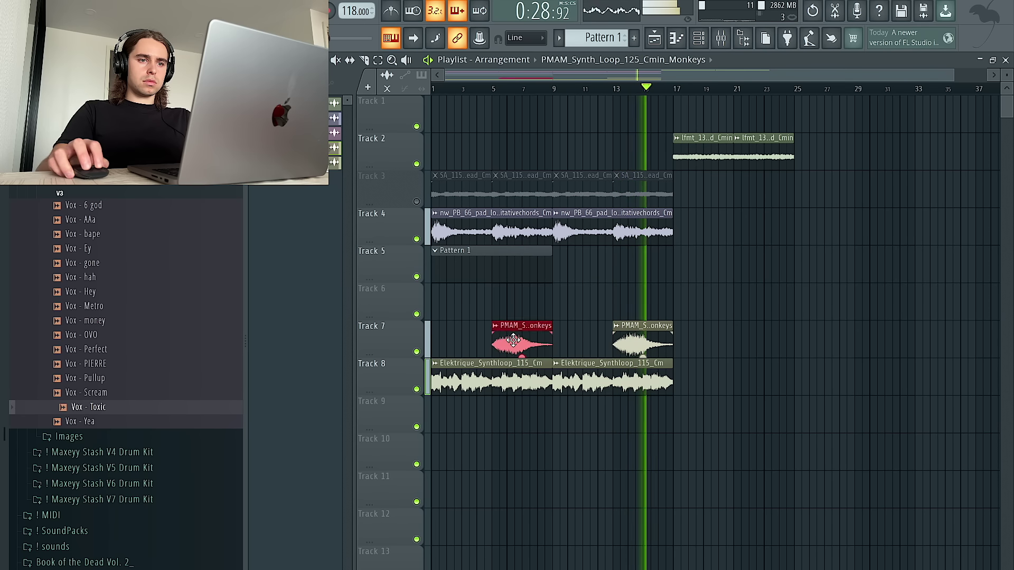
{"action": "key", "text": "ctrl+b"}
{"action": "right_click", "coordinate": [532, 343]}
{"action": "key", "text": "ctrl+s"}
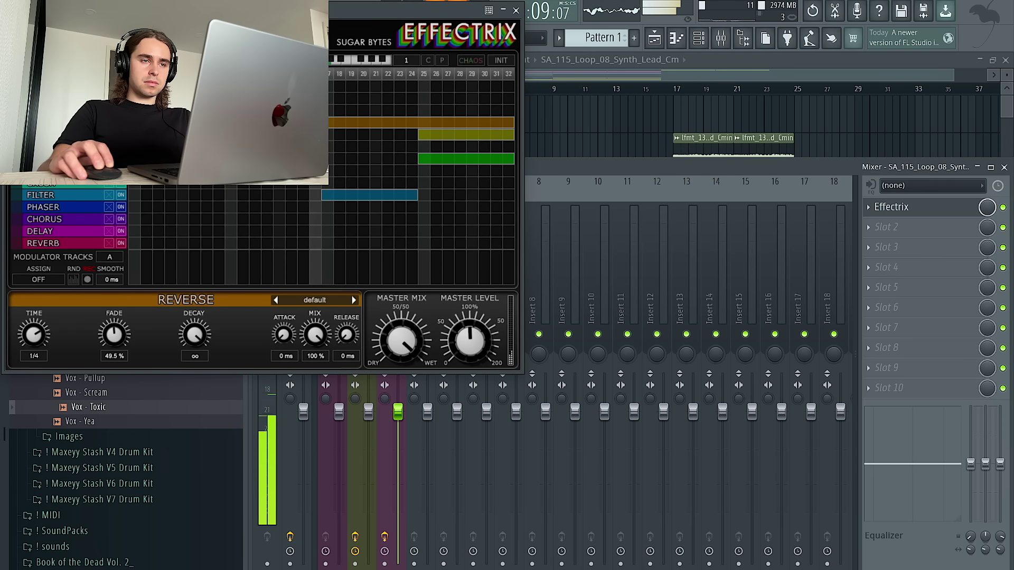
Step: Close the Effectrix and mixer windows and duplicate the Pattern 1 clip at bar 9 on Track 5
{"action": "left_click", "coordinate": [516, 10]}
{"action": "key", "text": "F9"}
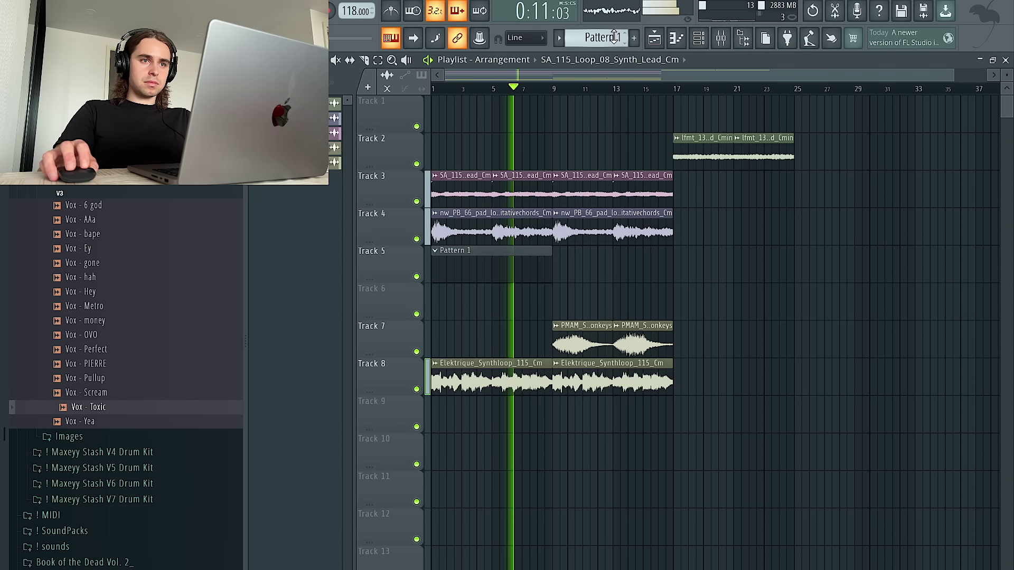
{"action": "left_click_drag", "start_coordinate": [581, 265], "coordinate": [464, 263]}
{"action": "key", "text": "ctrl+b"}
Step: Show the unsorted channels in the channel rack and add the Bass - based sample from the Maxeyy Stash V3 kit as a channel
{"action": "left_click", "coordinate": [698, 38]}
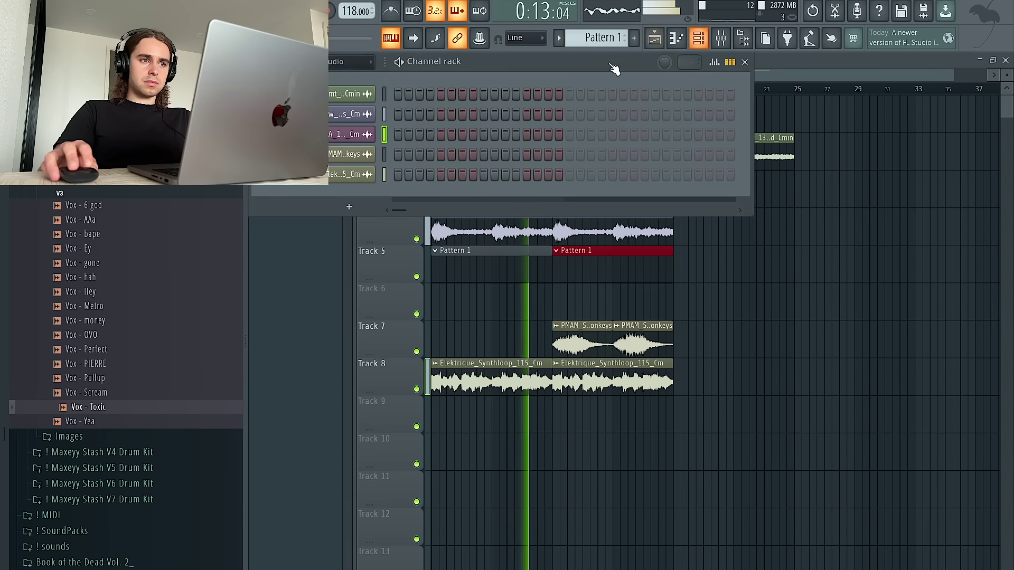
{"action": "left_click", "coordinate": [353, 63]}
{"action": "left_click", "coordinate": [345, 110]}
{"action": "scroll", "coordinate": [91, 226], "scroll_direction": "up", "scroll_amount": 8}
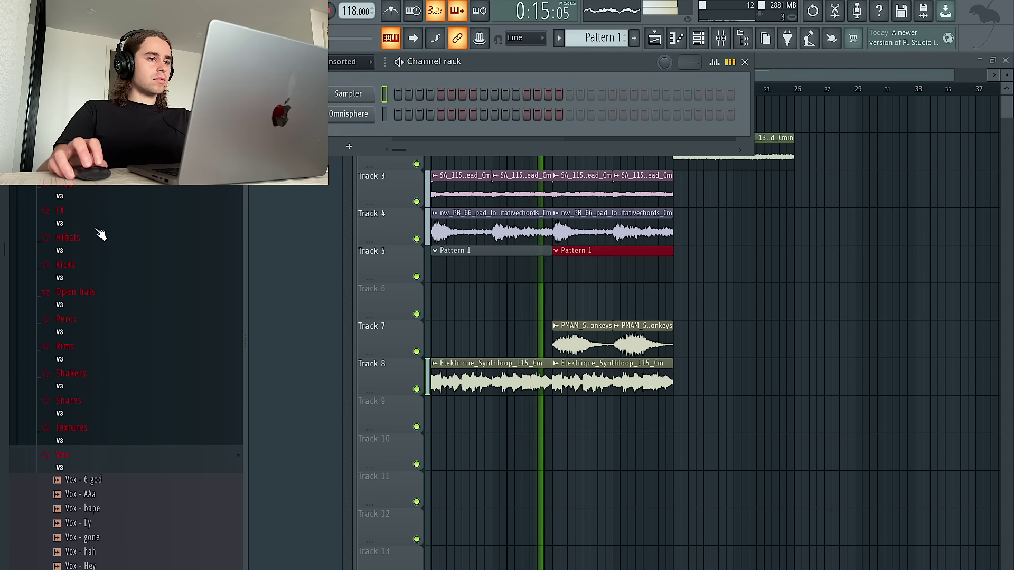
{"action": "left_click", "coordinate": [103, 287]}
{"action": "left_click_drag", "start_coordinate": [329, 141], "coordinate": [351, 139]}
Step: Open the piano roll for the new bass channel and draw a two-bar C5 note at bar 1
{"action": "right_click", "coordinate": [370, 137]}
{"action": "left_click", "coordinate": [402, 132]}
{"action": "left_click", "coordinate": [302, 285]}
{"action": "key", "text": "space"}
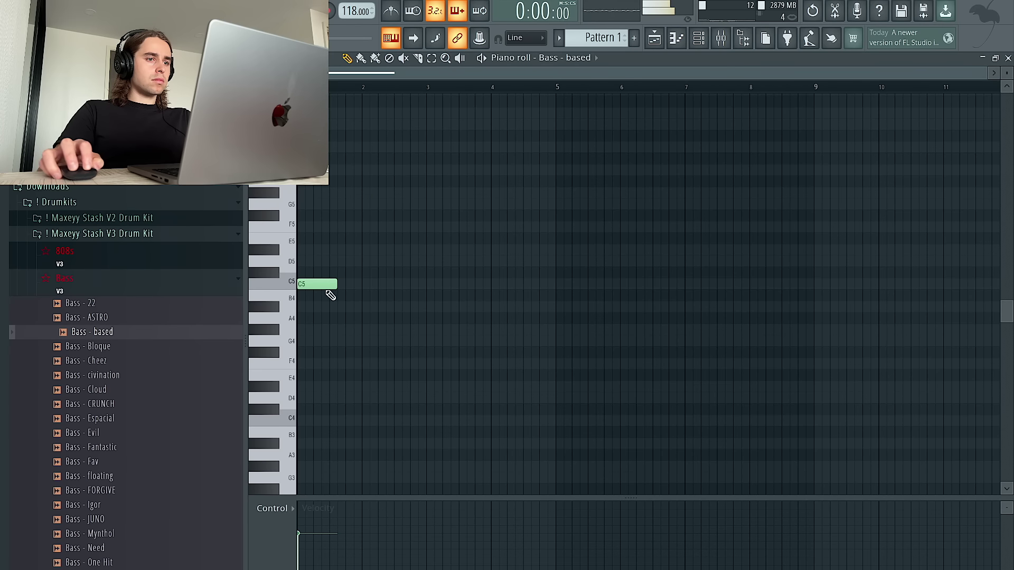
{"action": "key", "text": "space"}
{"action": "left_click_drag", "start_coordinate": [335, 285], "coordinate": [428, 285]}
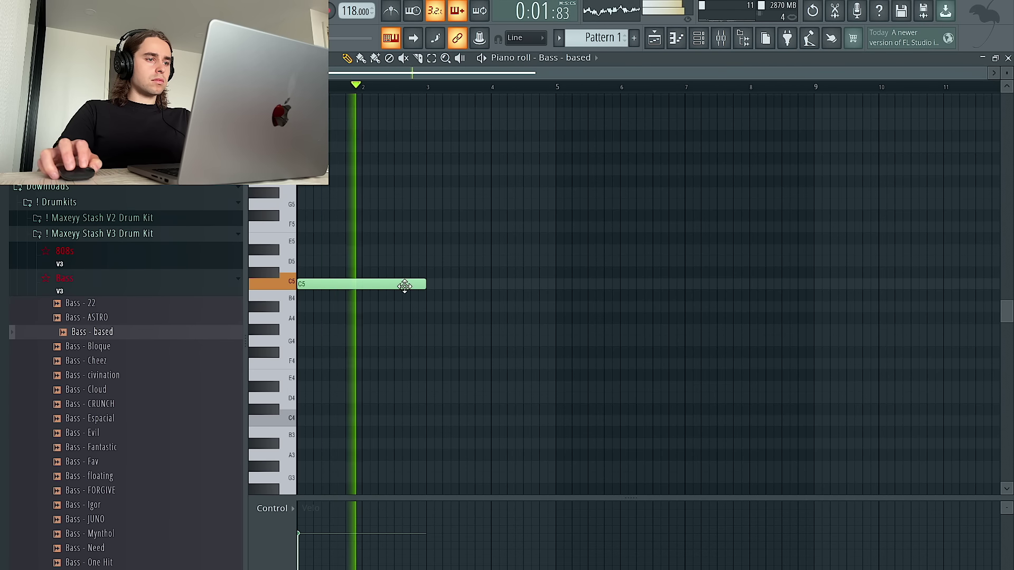
Step: Swap the bass sample for Bass - Mynthol and add a two-bar G5 note at bar 3
{"action": "left_click", "coordinate": [121, 534]}
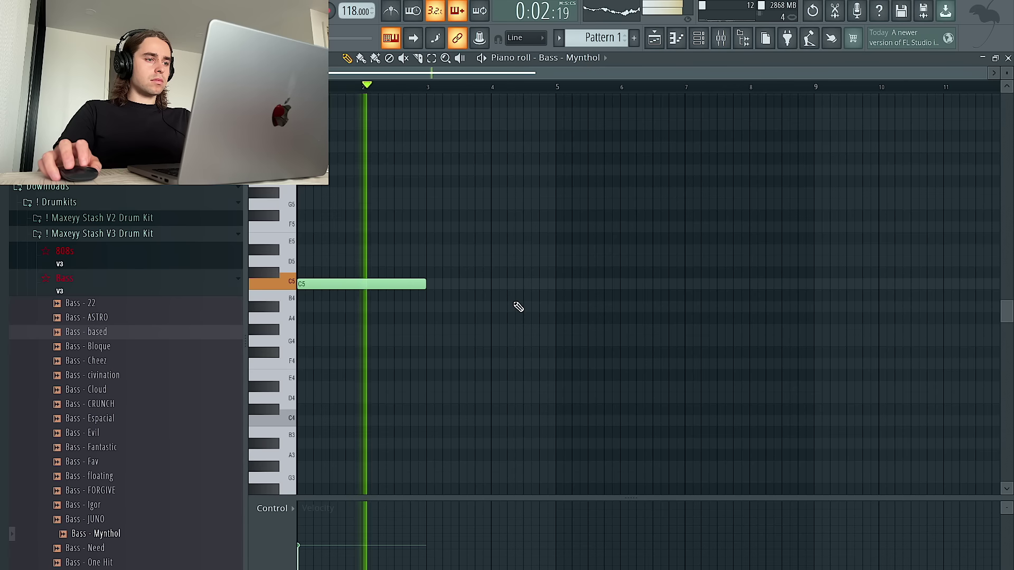
{"action": "left_click", "coordinate": [429, 261]}
{"action": "key", "text": "space"}
{"action": "left_click_drag", "start_coordinate": [425, 253], "coordinate": [427, 204]}
{"action": "key", "text": "space"}
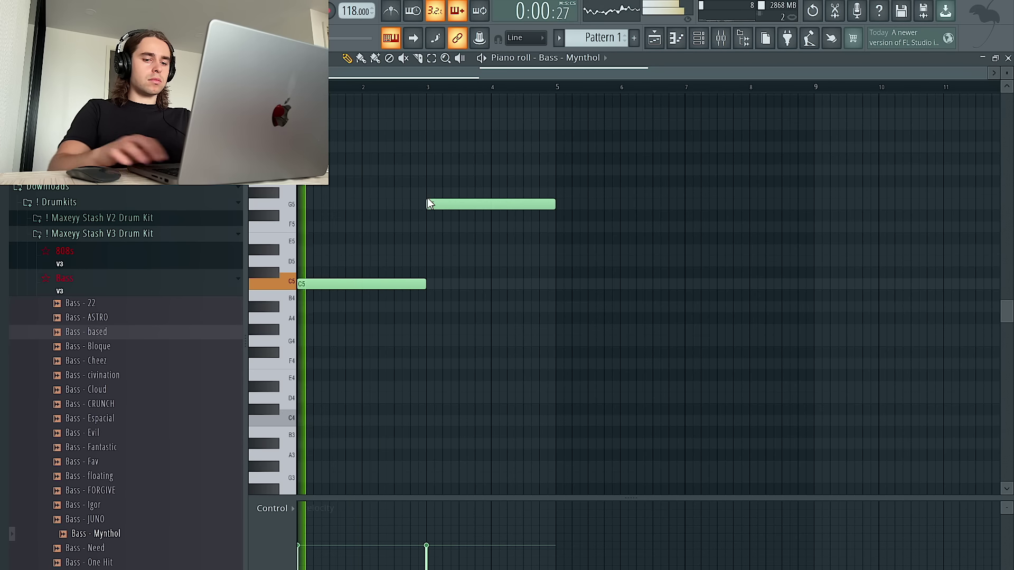
Step: Lower the velocity of both bass notes and enable the volume envelope on the Bass - Mynthol channel
{"action": "key", "text": "ctrl+a"}
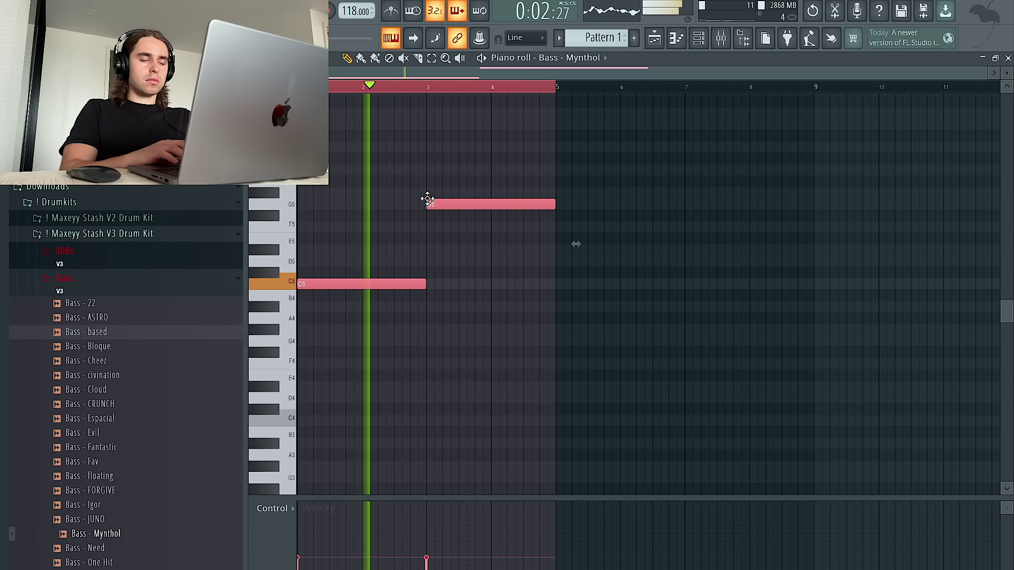
{"action": "key", "text": "ctrl+d"}
{"action": "left_click", "coordinate": [698, 38]}
{"action": "left_click", "coordinate": [368, 137]}
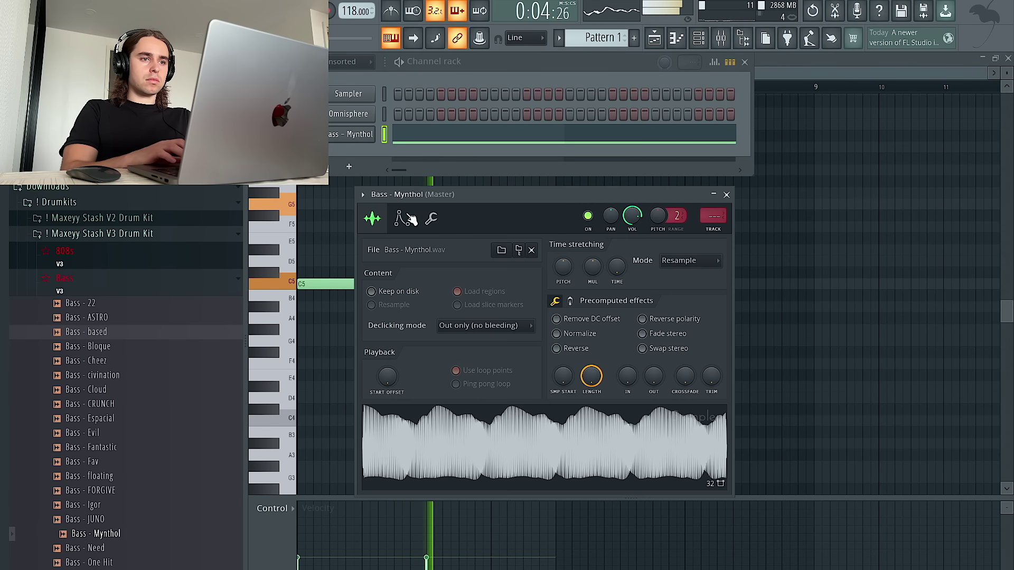
{"action": "left_click", "coordinate": [409, 218]}
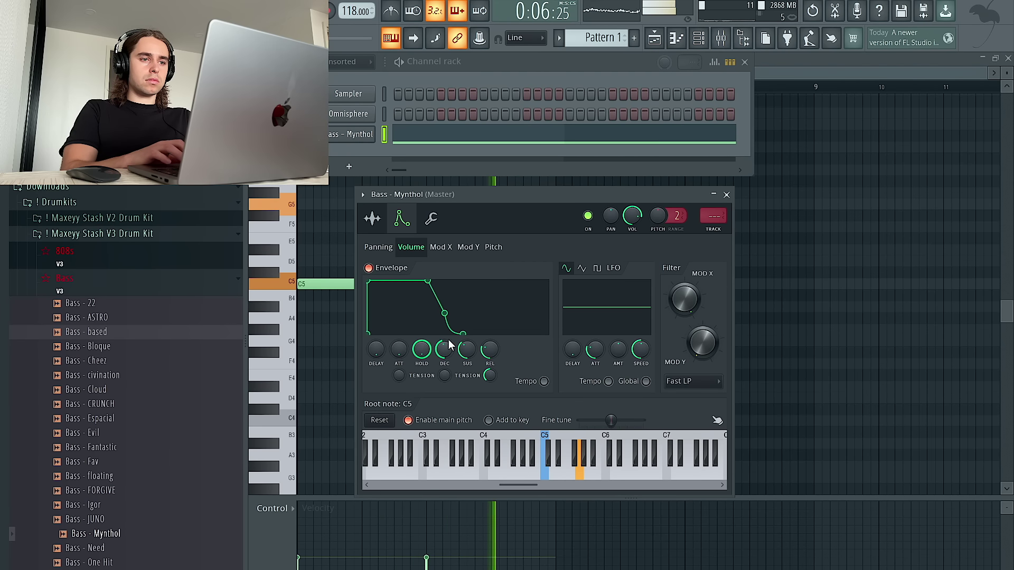
{"action": "key", "text": "space"}
{"action": "right_click", "coordinate": [856, 302]}
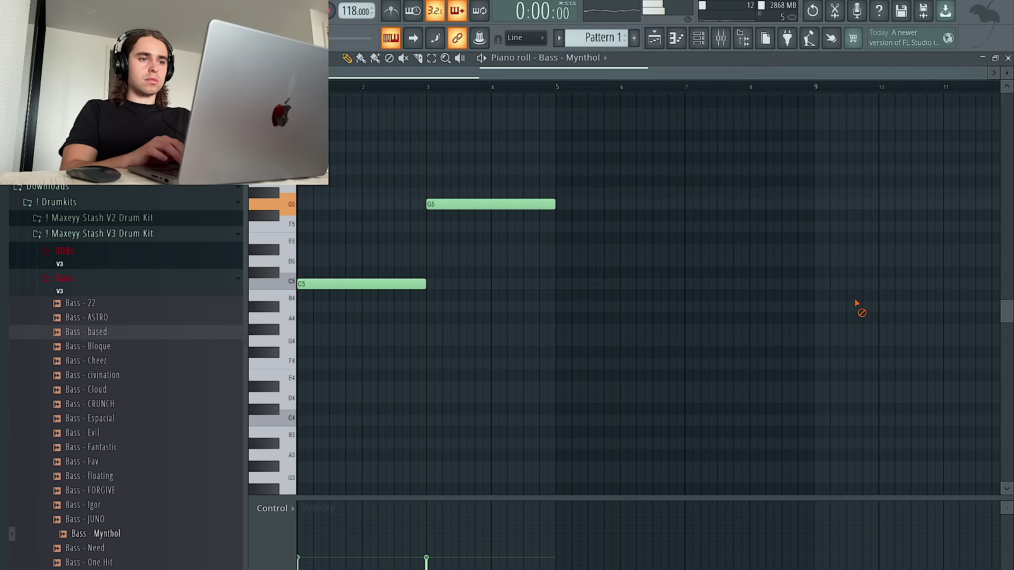
Step: Remove the G5 bass note, extend the C5 note to four bars and add a four-bar A#4 note at bar 5
{"action": "key", "text": "space"}
{"action": "right_click", "coordinate": [489, 205]}
{"action": "left_click_drag", "start_coordinate": [428, 278], "coordinate": [555, 283]}
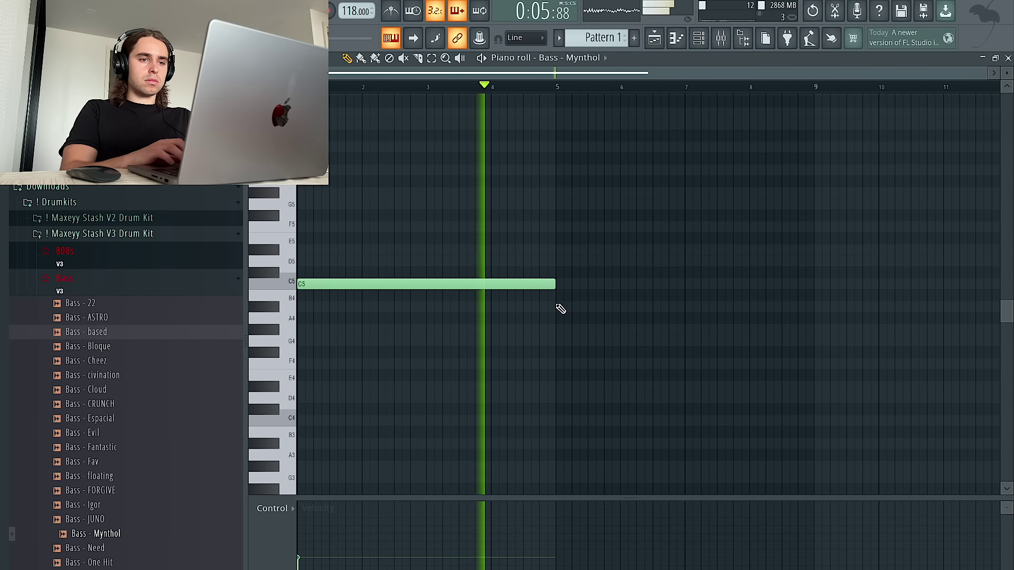
{"action": "left_click", "coordinate": [557, 307]}
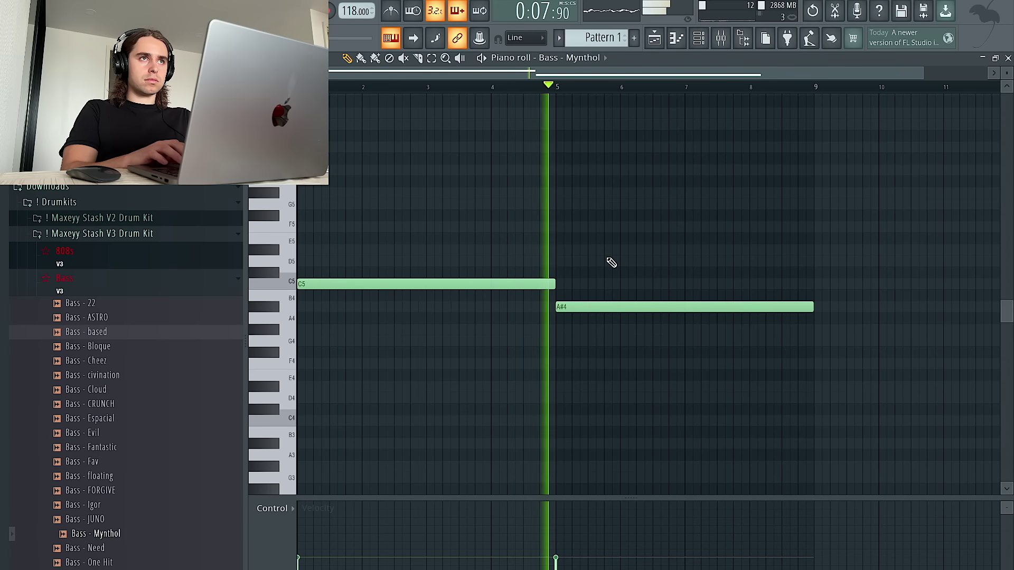
{"action": "key", "text": "super+a"}
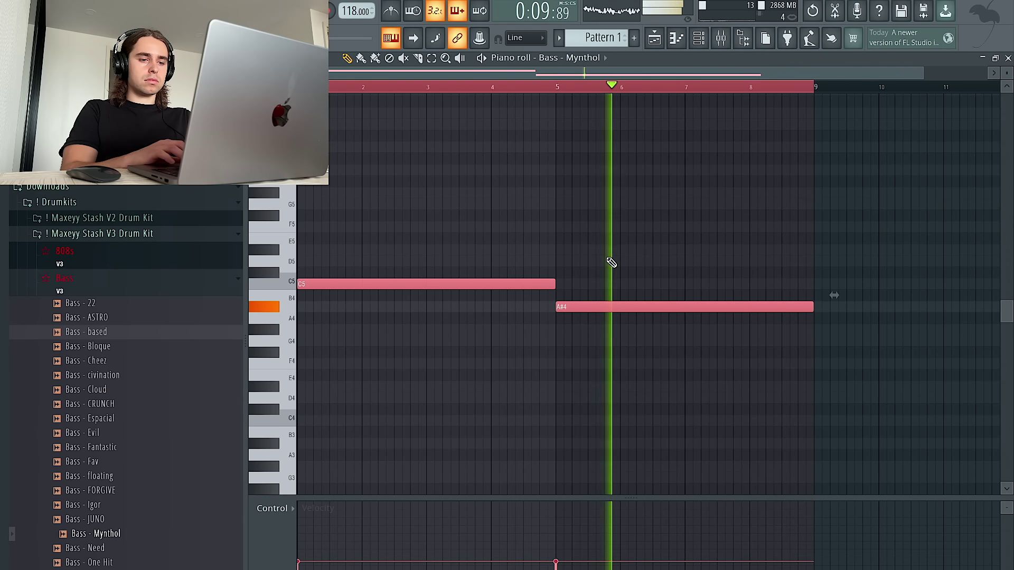
{"action": "key", "text": "super+d"}
Step: Add a snare channel from the Maxeyy Stash V3 kit, trying Snare - Drugs before replacing it with Snare - Cool
{"action": "left_click", "coordinate": [700, 43]}
{"action": "key", "text": "F6"}
{"action": "key", "text": "super+a"}
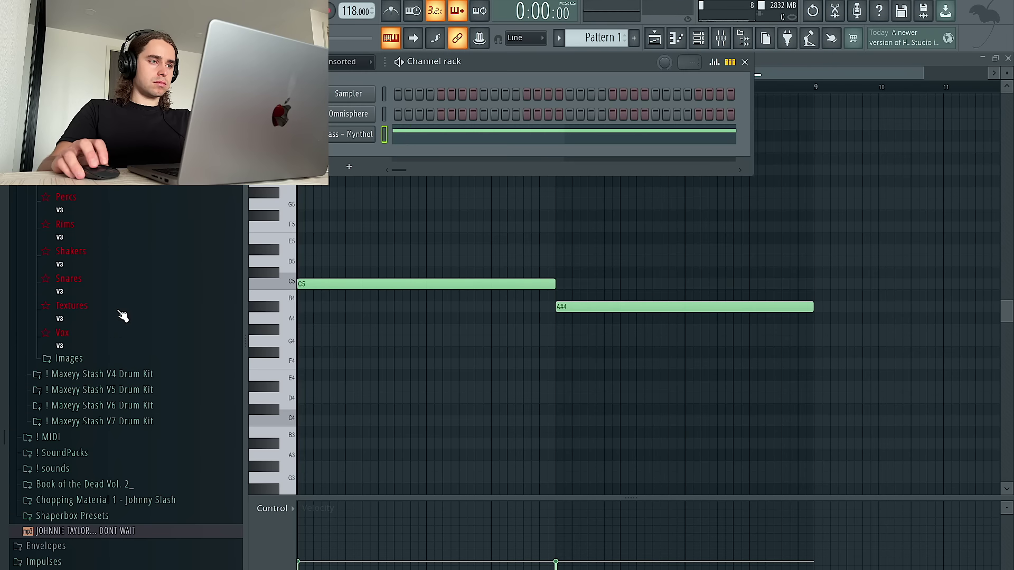
{"action": "scroll", "coordinate": [109, 292], "scroll_direction": "down", "scroll_amount": 5}
{"action": "left_click_drag", "start_coordinate": [113, 313], "coordinate": [364, 161]}
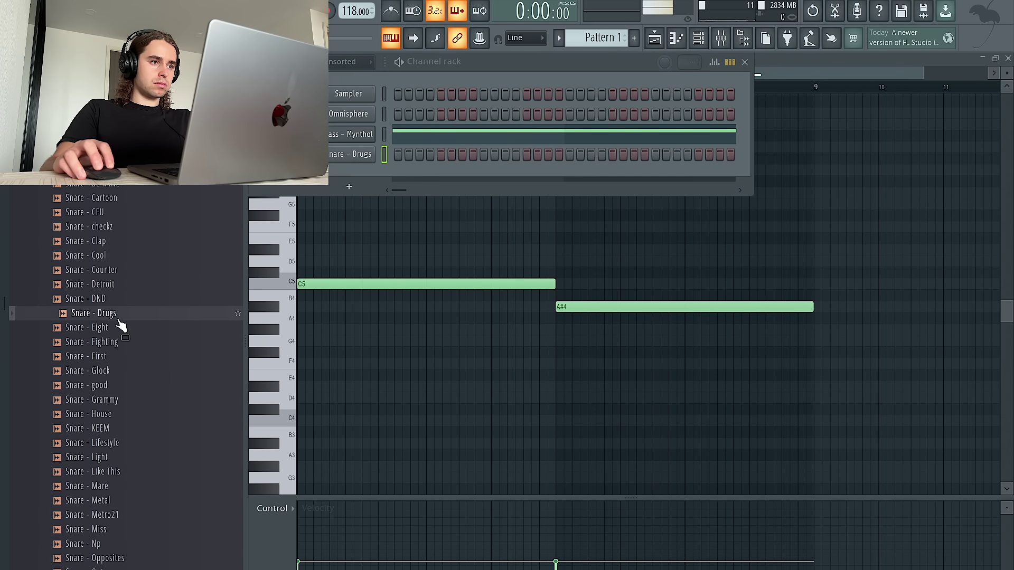
{"action": "left_click_drag", "start_coordinate": [120, 258], "coordinate": [384, 166]}
Step: Place Snare - Cool hits on steps 9 and 25 during playback and open the channel's piano roll
{"action": "key", "text": "space"}
{"action": "left_click", "coordinate": [483, 156]}
{"action": "left_click", "coordinate": [655, 155]}
{"action": "right_click", "coordinate": [375, 154]}
{"action": "left_click", "coordinate": [401, 157]}
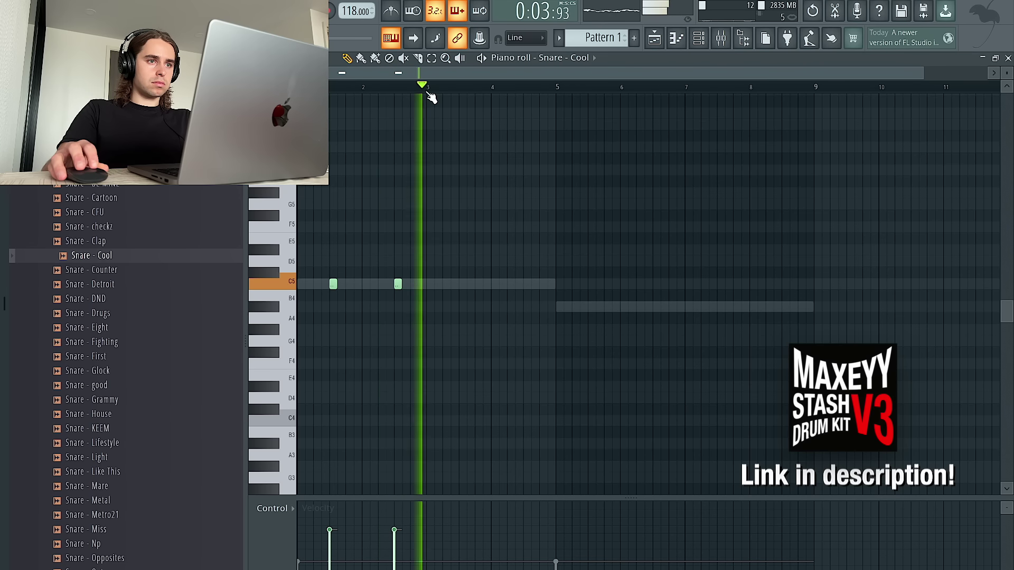
Step: Duplicate the two snare hits until the pattern fills all eight bars
{"action": "key", "text": "ctrl+a"}
{"action": "key", "text": "ctrl+b"}
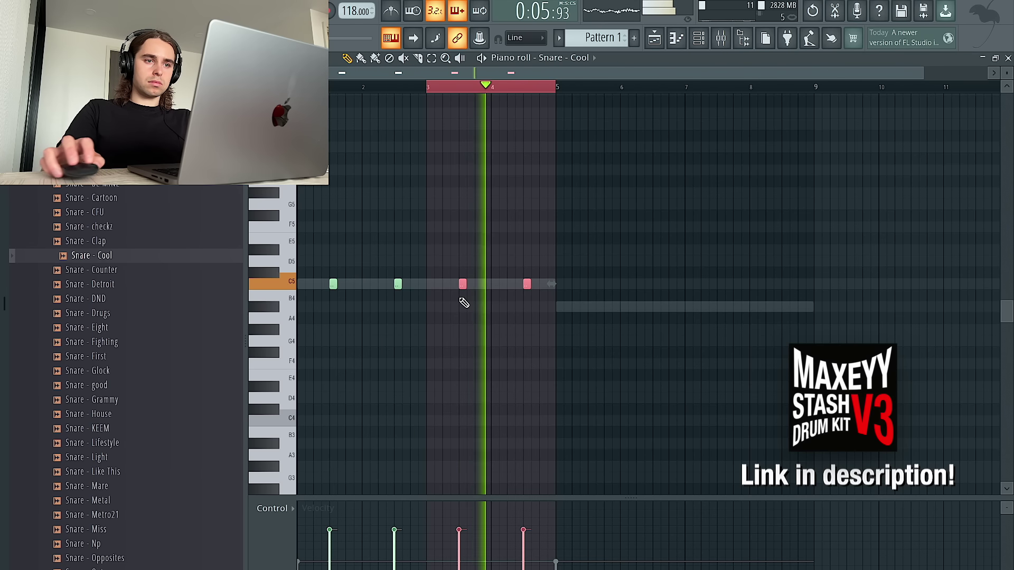
{"action": "key", "text": "ctrl+b"}
{"action": "key", "text": "ctrl+b"}
{"action": "key", "text": "ctrl+b"}
{"action": "key", "text": "Delete"}
{"action": "key", "text": "ctrl+a"}
Step: Select every second snare hit and nudge those hits slightly earlier off the grid
{"action": "scroll", "coordinate": [610, 300], "scroll_direction": "up", "scroll_amount": 3}
{"action": "scroll", "coordinate": [605, 302], "scroll_direction": "up", "scroll_amount": 5}
{"action": "scroll", "coordinate": [609, 303], "scroll_direction": "right", "scroll_amount": 1}
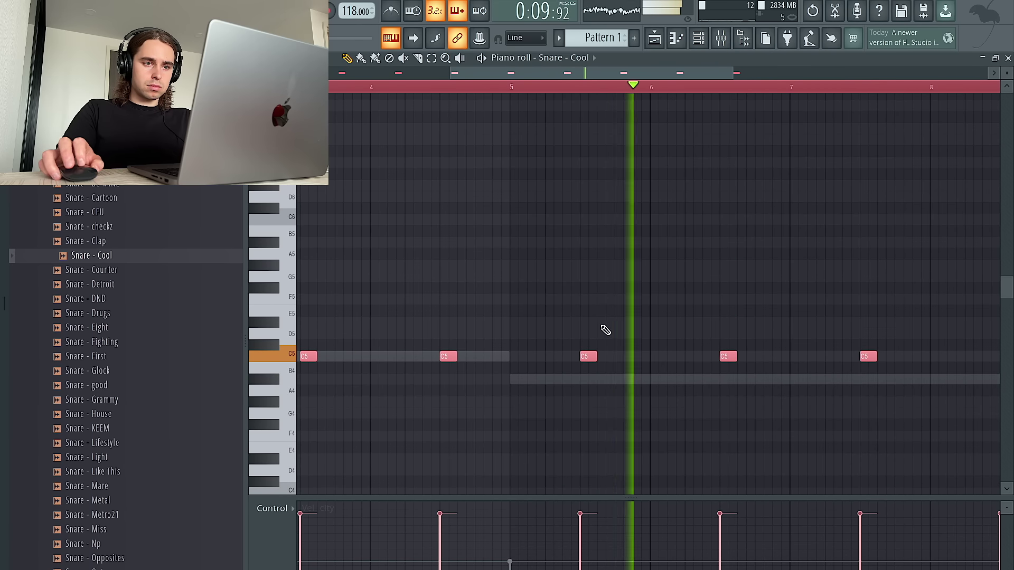
{"action": "scroll", "coordinate": [596, 349], "scroll_direction": "up", "scroll_amount": 3}
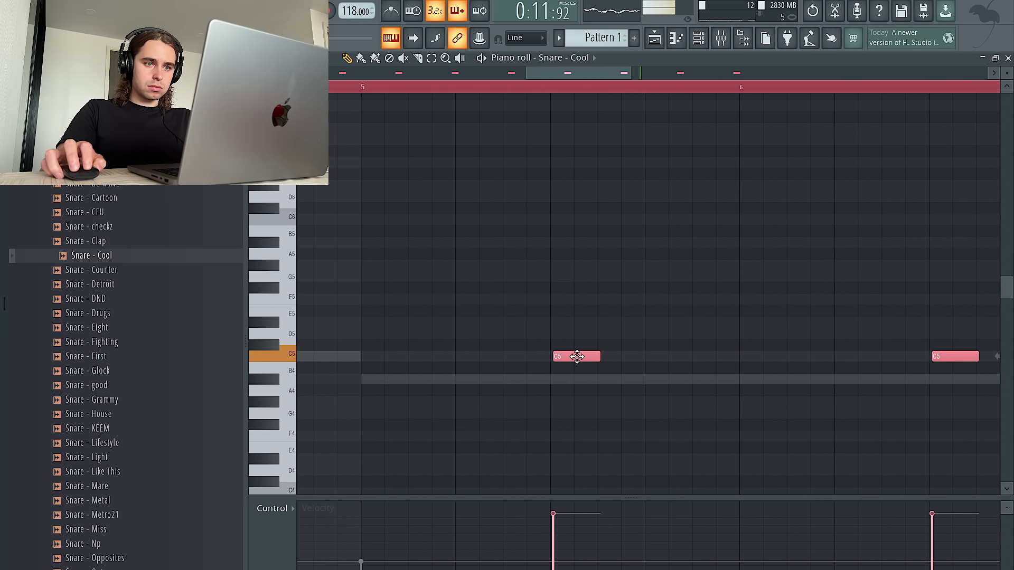
{"action": "scroll", "coordinate": [576, 356], "scroll_direction": "down", "scroll_amount": 5}
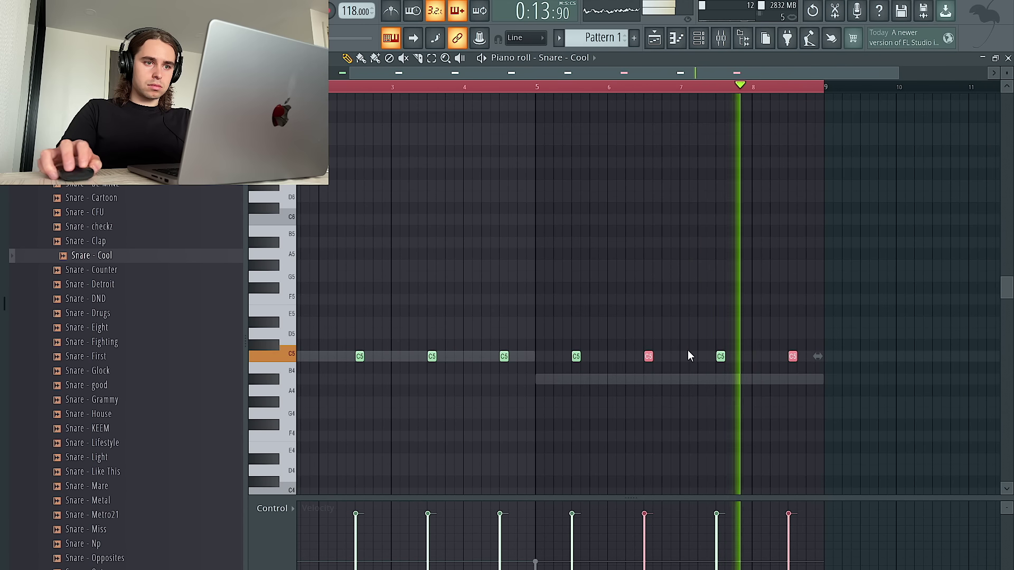
{"action": "scroll", "coordinate": [388, 356], "scroll_direction": "up", "scroll_amount": 2}
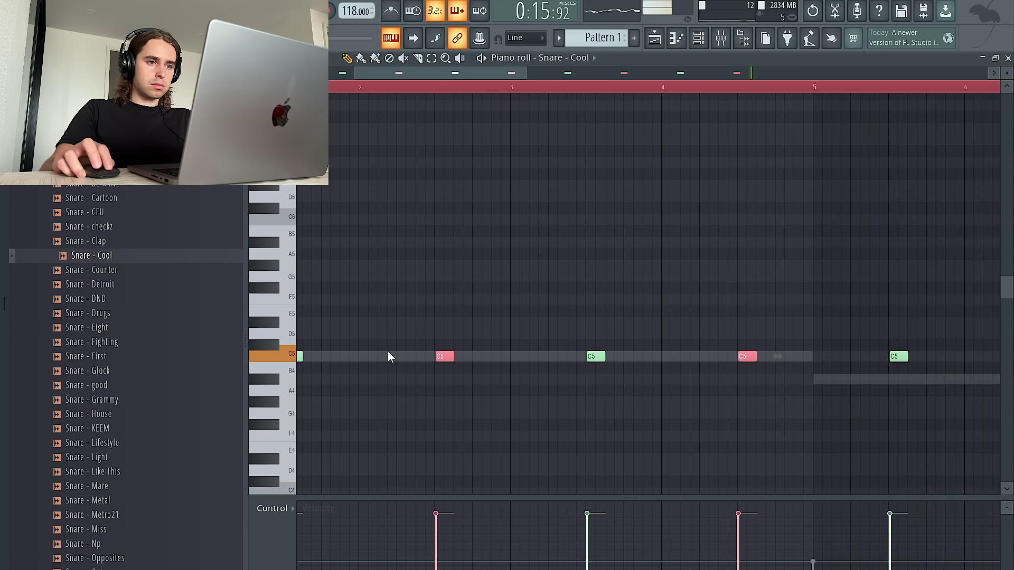
{"action": "scroll", "coordinate": [387, 356], "scroll_direction": "up", "scroll_amount": 1}
{"action": "scroll", "coordinate": [480, 351], "scroll_direction": "down", "scroll_amount": 3}
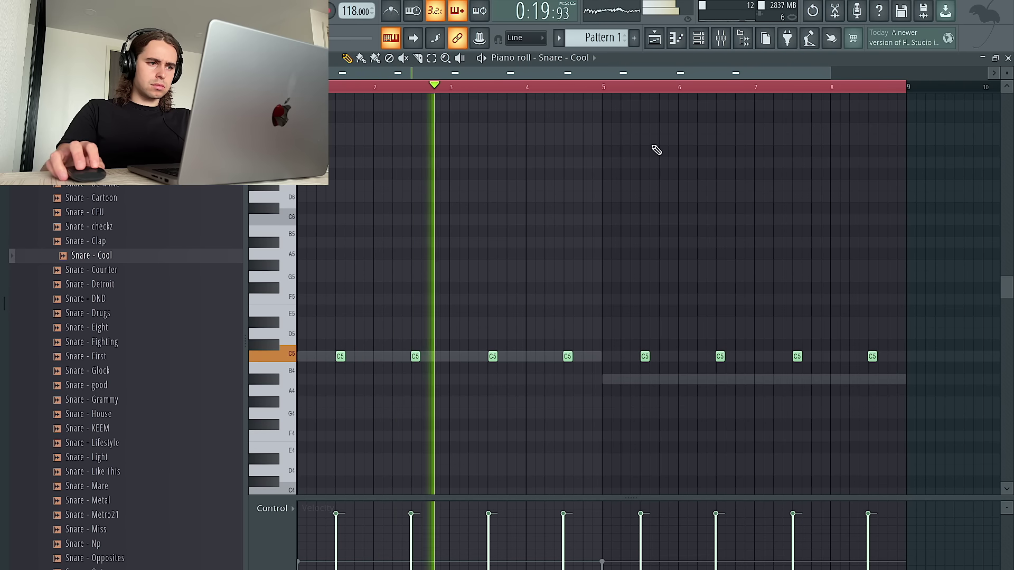
Step: Add Fruity parametric EQ 2 to the snare's mixer track, Insert 4, and roll off the treble with band 7
{"action": "left_click", "coordinate": [699, 39]}
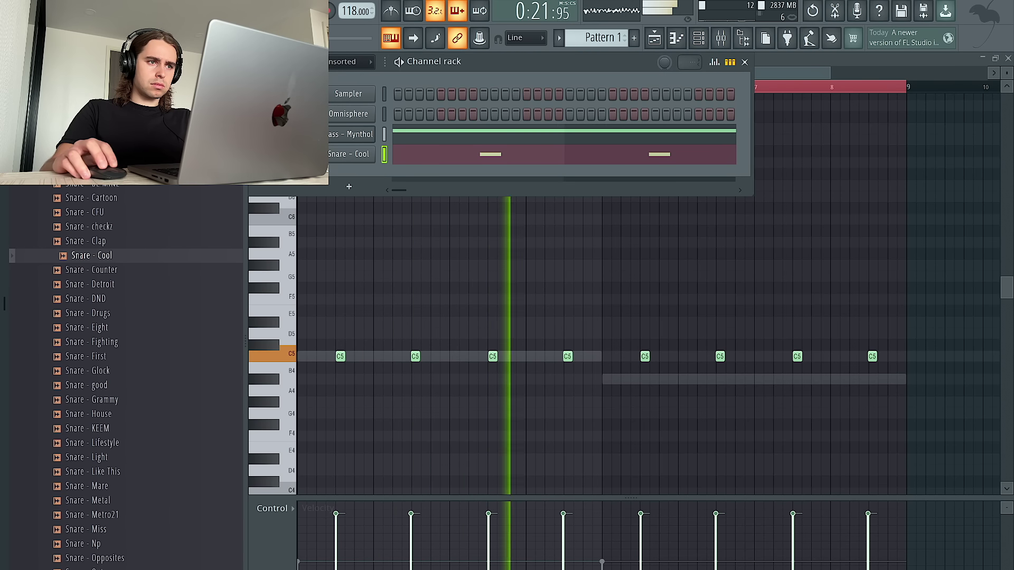
{"action": "left_click", "coordinate": [68, 153]}
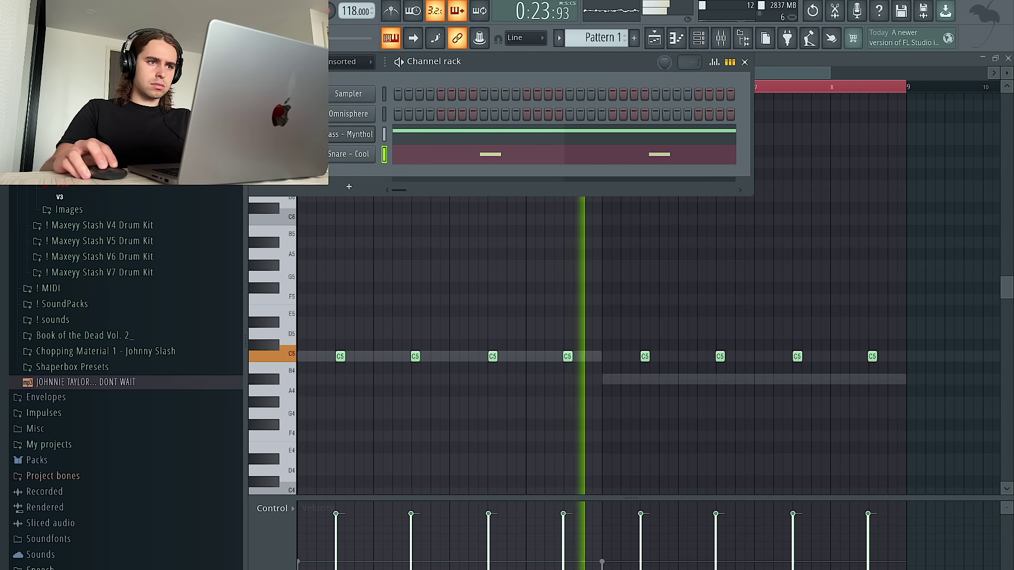
{"action": "left_click", "coordinate": [720, 38]}
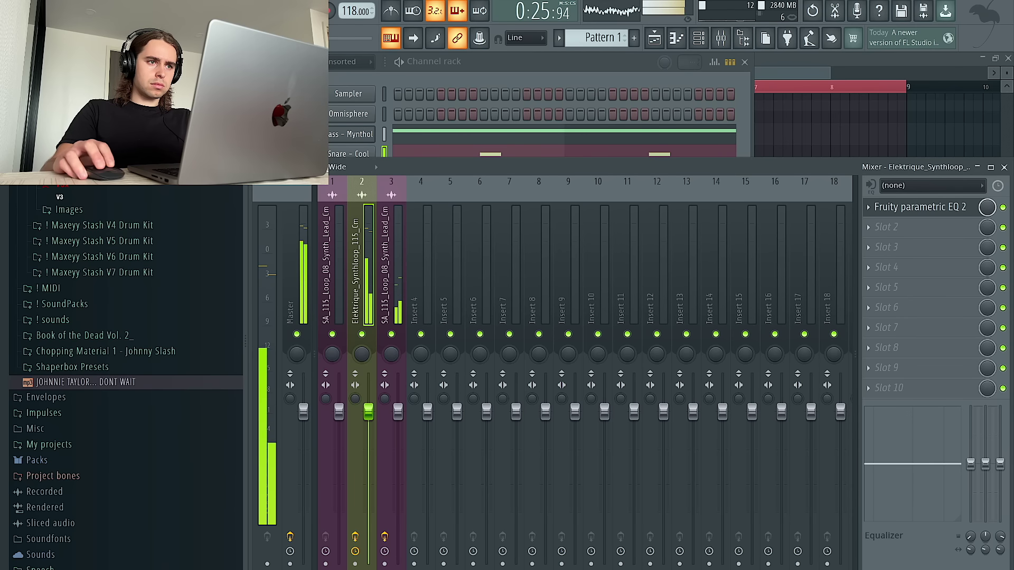
{"action": "left_click_drag", "start_coordinate": [312, 154], "coordinate": [312, 144]}
{"action": "left_click", "coordinate": [919, 209]}
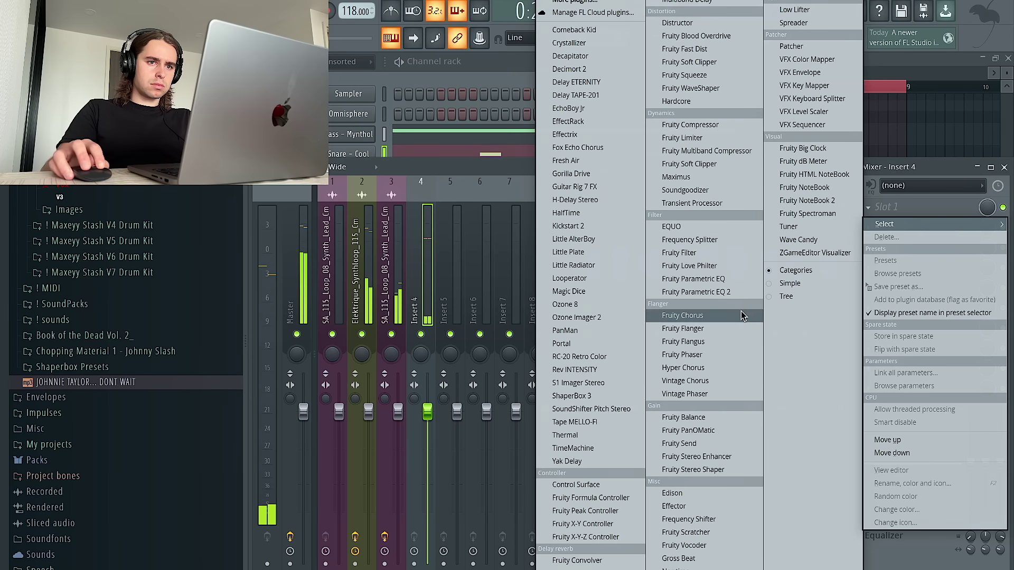
{"action": "left_click", "coordinate": [690, 291]}
{"action": "left_click_drag", "start_coordinate": [774, 238], "coordinate": [791, 319]}
{"action": "left_click", "coordinate": [568, 73]}
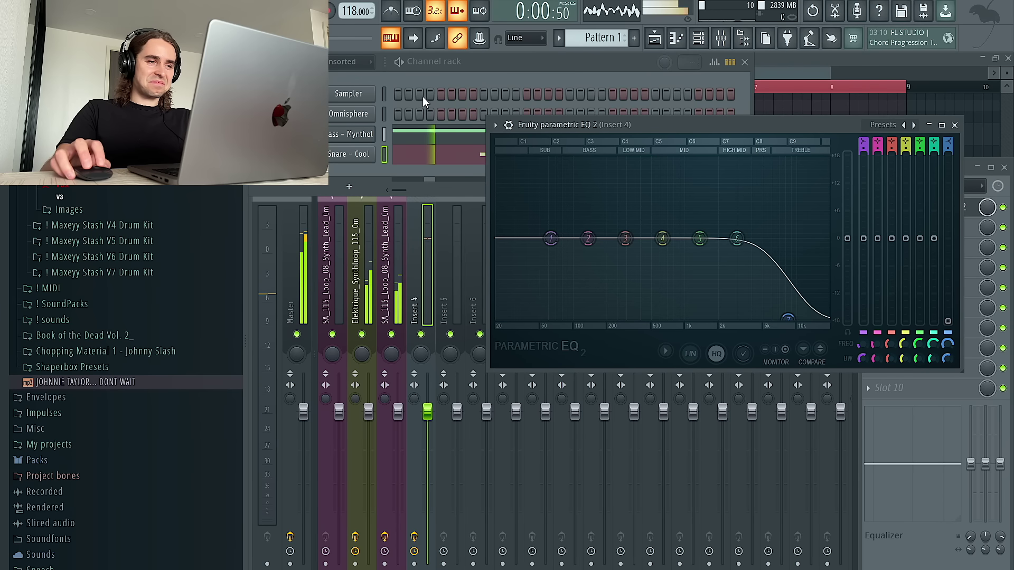
Step: Add Kick - BBII from the V3 kit with hits on steps 1 and 3, and open its piano roll
{"action": "scroll", "coordinate": [126, 369], "scroll_direction": "up", "scroll_amount": 3}
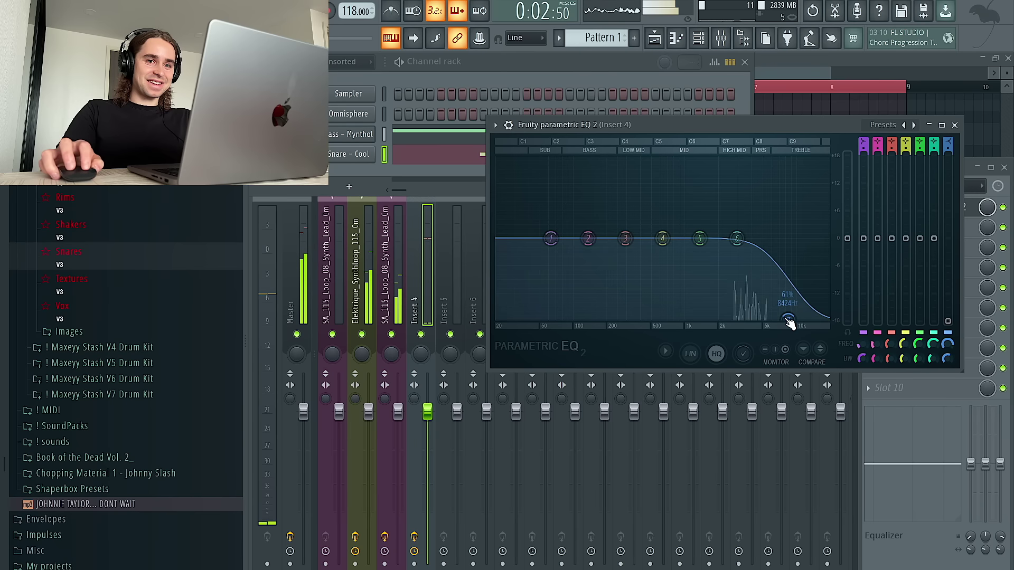
{"action": "left_click", "coordinate": [494, 84]}
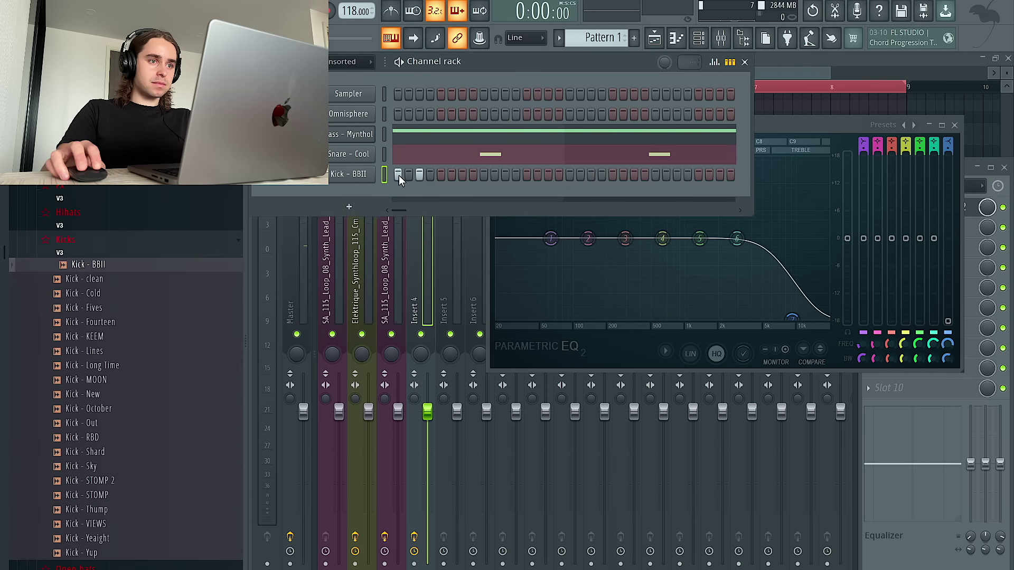
{"action": "right_click", "coordinate": [354, 175]}
{"action": "left_click", "coordinate": [396, 174]}
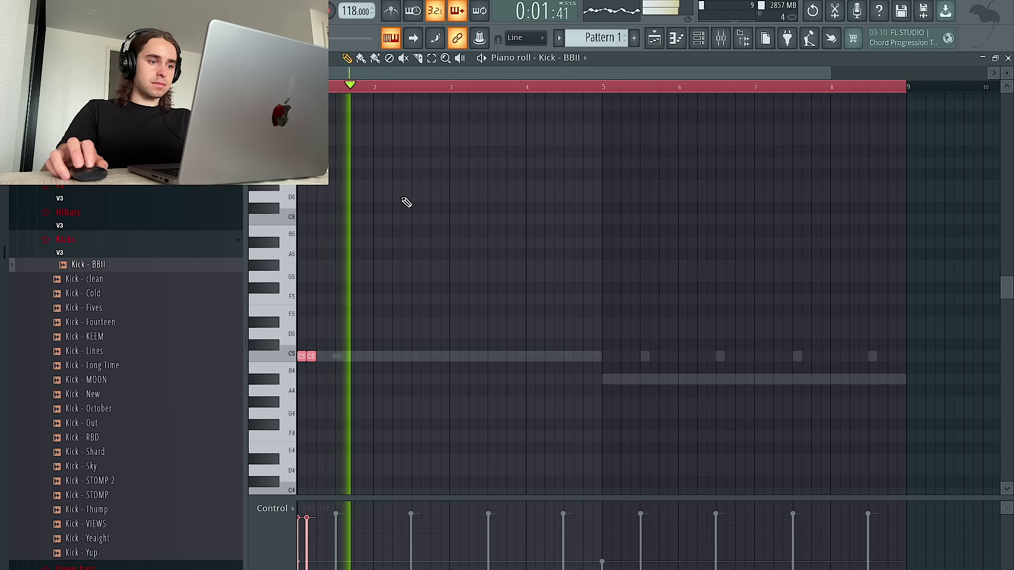
Step: Draw three consecutive C5 kicks around the start of bar 3 and duplicate the four-bar kick pattern from bar 5
{"action": "left_click", "coordinate": [452, 357]}
{"action": "left_click", "coordinate": [463, 357]}
{"action": "left_click", "coordinate": [444, 356]}
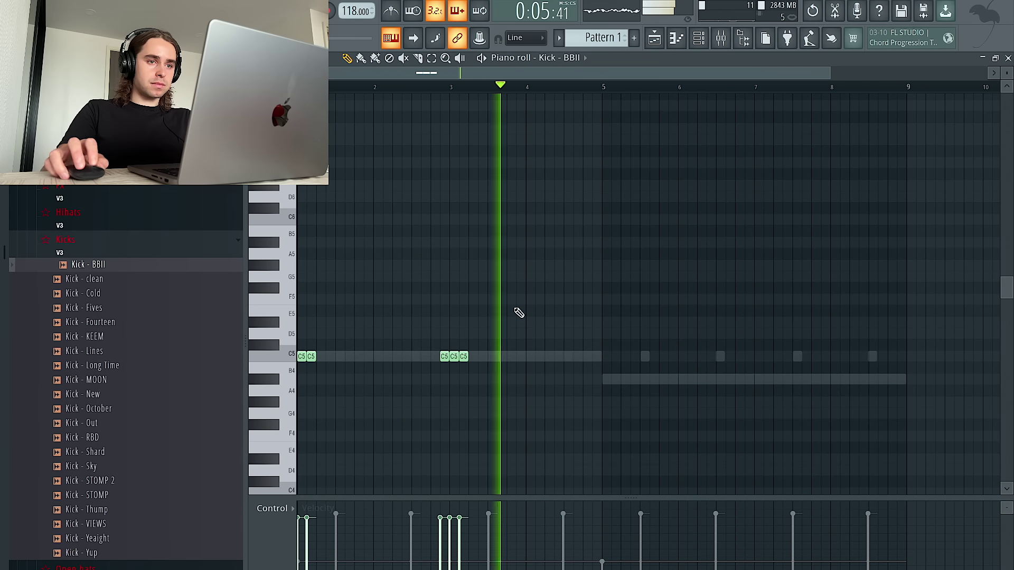
{"action": "key", "text": "ctrl+a"}
{"action": "key", "text": "ctrl+b"}
{"action": "left_click", "coordinate": [565, 357]}
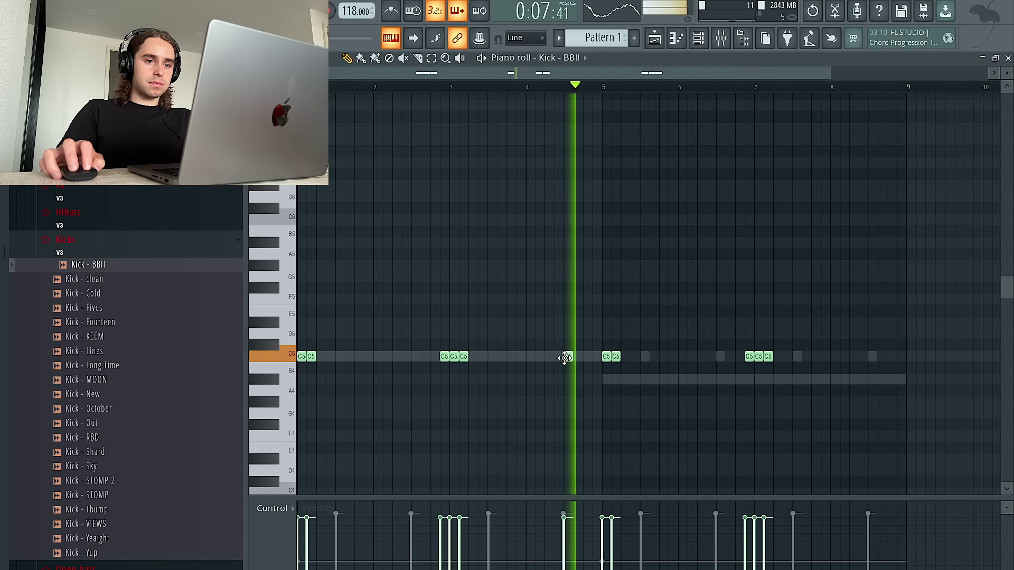
{"action": "scroll", "coordinate": [583, 363], "scroll_direction": "up", "scroll_amount": 3}
{"action": "right_click", "coordinate": [558, 358]}
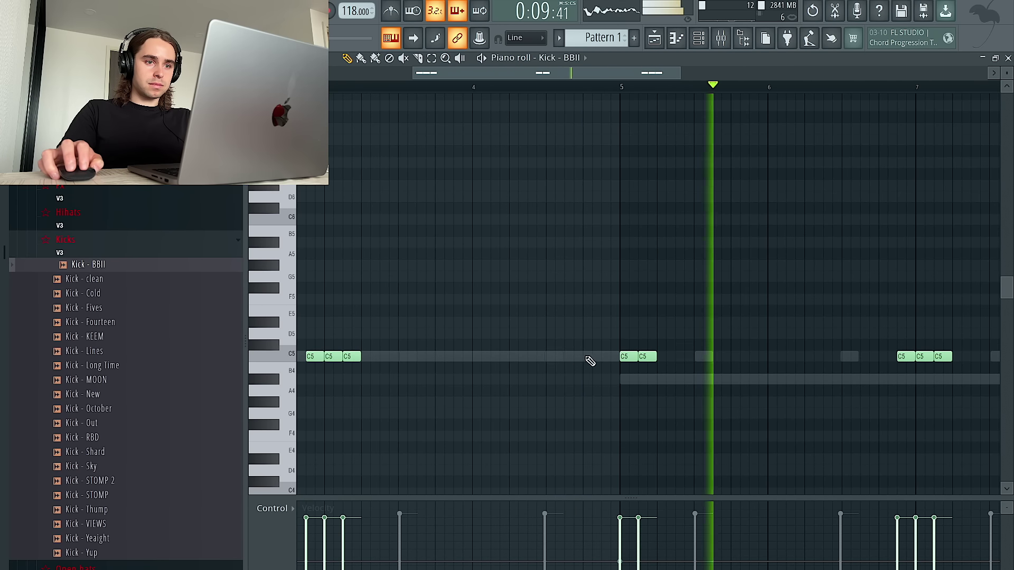
Step: Add a kick just before bar 5 and lower the velocity of the first kick in each three-kick group
{"action": "scroll", "coordinate": [586, 351], "scroll_direction": "down", "scroll_amount": 3}
{"action": "key", "text": "ctrl+a"}
{"action": "key", "text": "ctrl+d"}
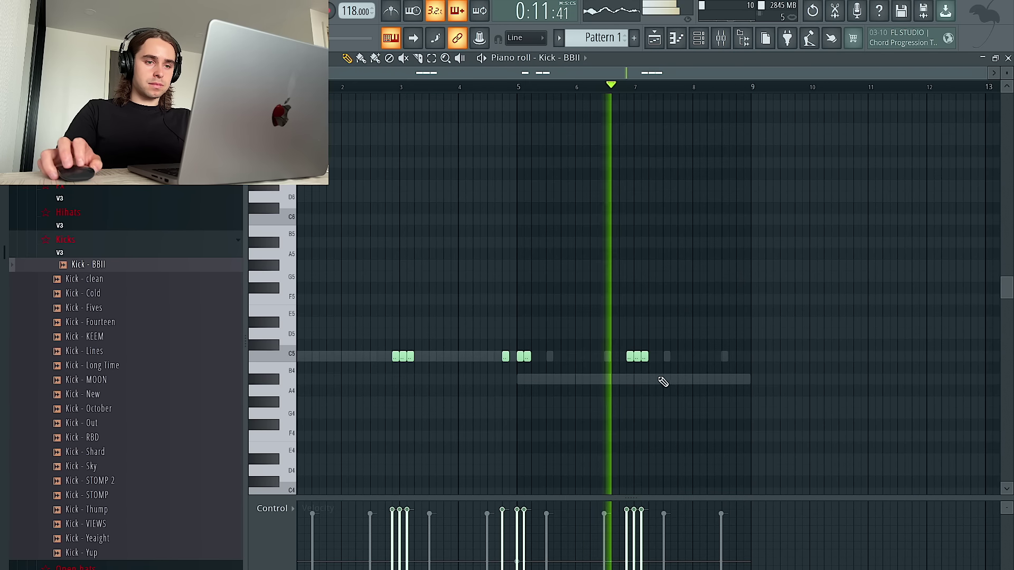
{"action": "right_click", "coordinate": [629, 356]}
{"action": "scroll", "coordinate": [621, 358], "scroll_direction": "up", "scroll_amount": 3}
{"action": "scroll", "coordinate": [622, 358], "scroll_direction": "up", "scroll_amount": 2}
{"action": "scroll", "coordinate": [621, 357], "scroll_direction": "right", "scroll_amount": 1}
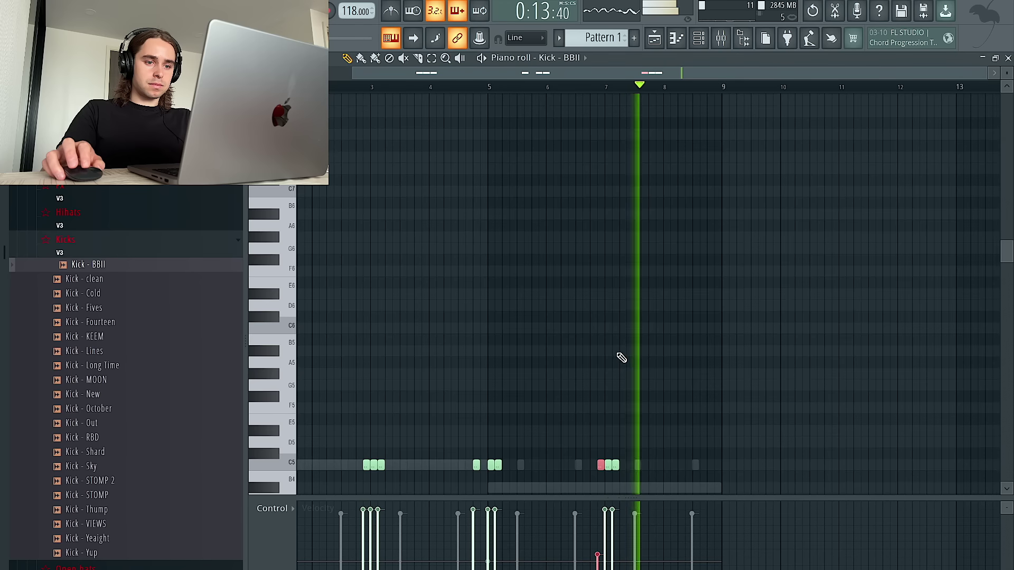
{"action": "scroll", "coordinate": [621, 358], "scroll_direction": "down", "scroll_amount": 3}
{"action": "key", "text": "ctrl+d"}
Step: Add a Hihat - E channel with four C5 hits per bar over eight bars, making every second hit softer
{"action": "left_click", "coordinate": [682, 394]}
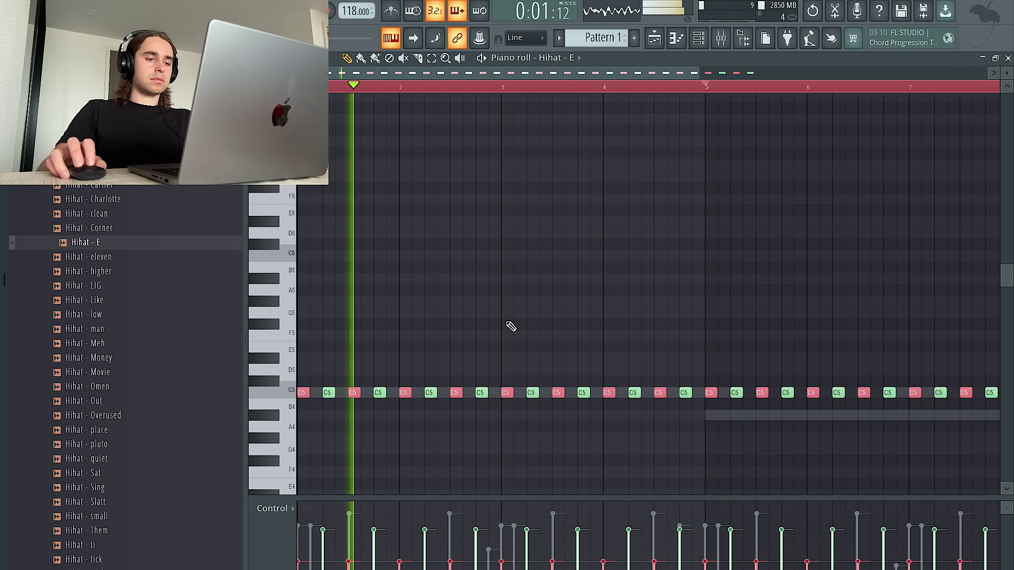
{"action": "key", "text": "ctrl+d"}
{"action": "key", "text": "ctrl+a"}
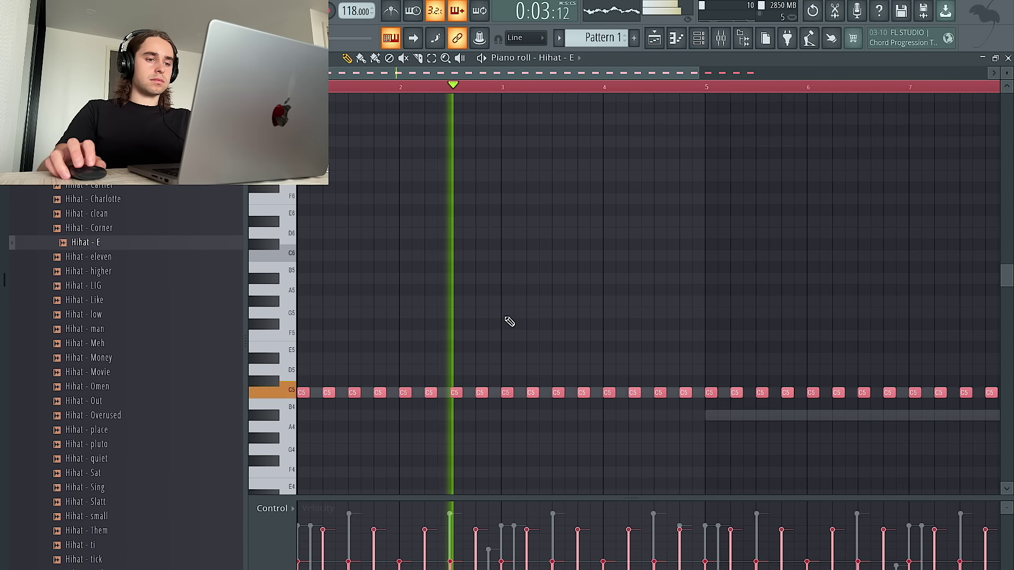
{"action": "key", "text": "ctrl+d"}
{"action": "key", "text": "space"}
{"action": "key", "text": "space"}
Step: Adjust the velocity of individual hi-hat hits at bars 2 and 3 and in bar 4
{"action": "left_click", "coordinate": [400, 540]}
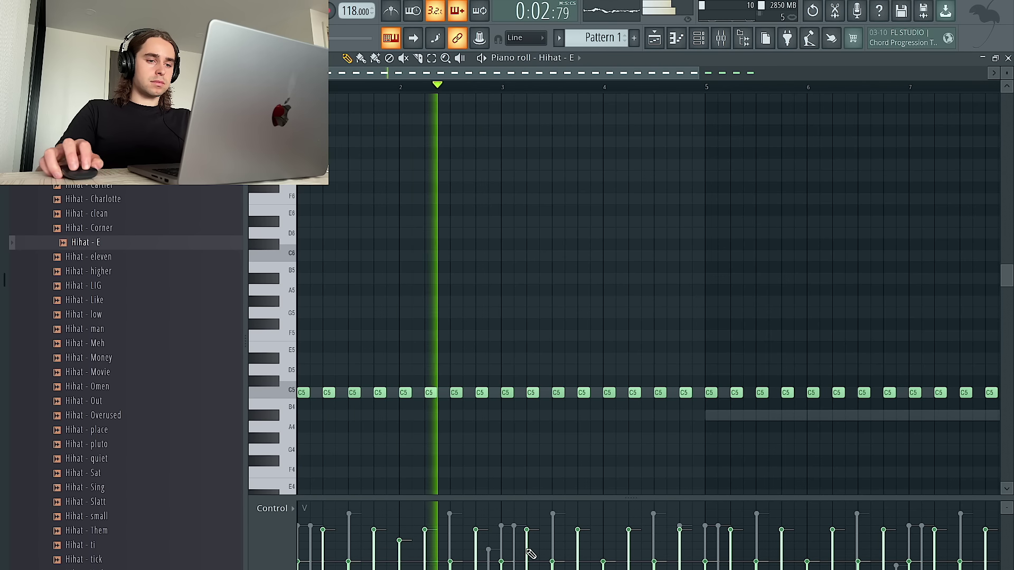
{"action": "key", "text": "ctrl+z"}
{"action": "left_click", "coordinate": [501, 534]}
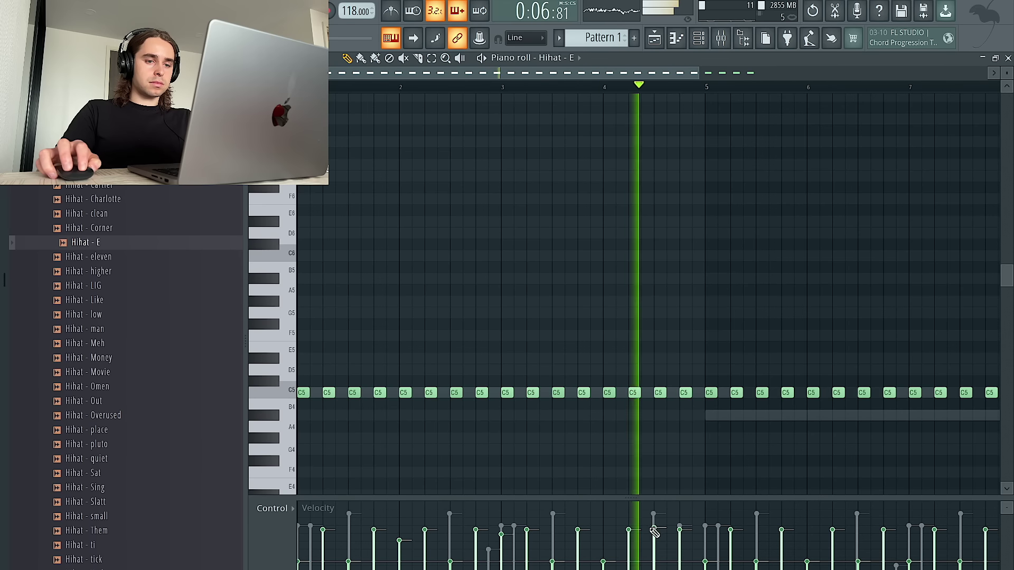
{"action": "scroll", "coordinate": [632, 378], "scroll_direction": "down", "scroll_amount": 2}
Step: Replace the hi-hats in bars 5–8 with a copy of bars 1–4 and slightly lower the velocity of the hits
{"action": "key", "text": "ctrl+a"}
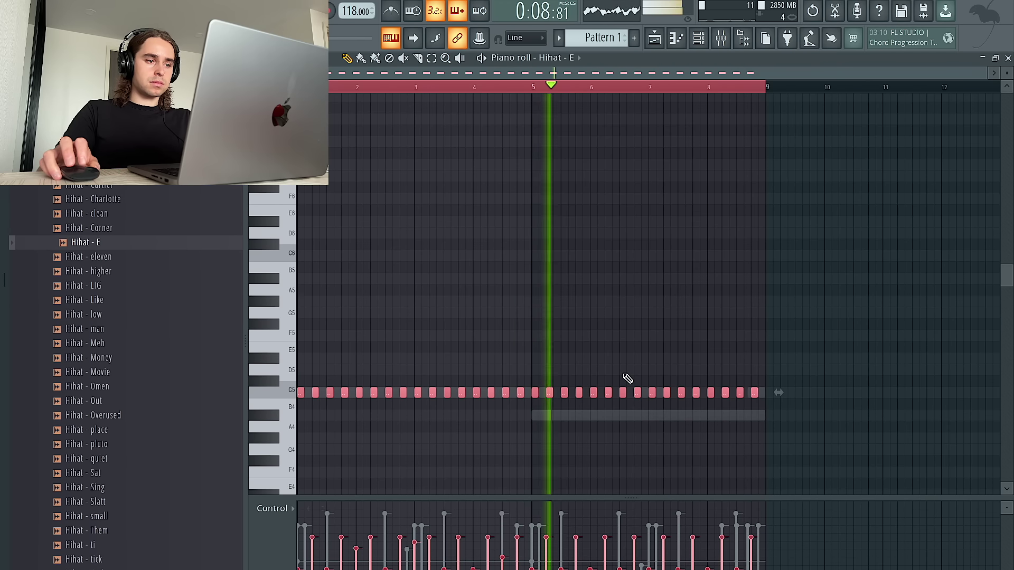
{"action": "left_click_drag", "start_coordinate": [882, 444], "coordinate": [525, 151]}
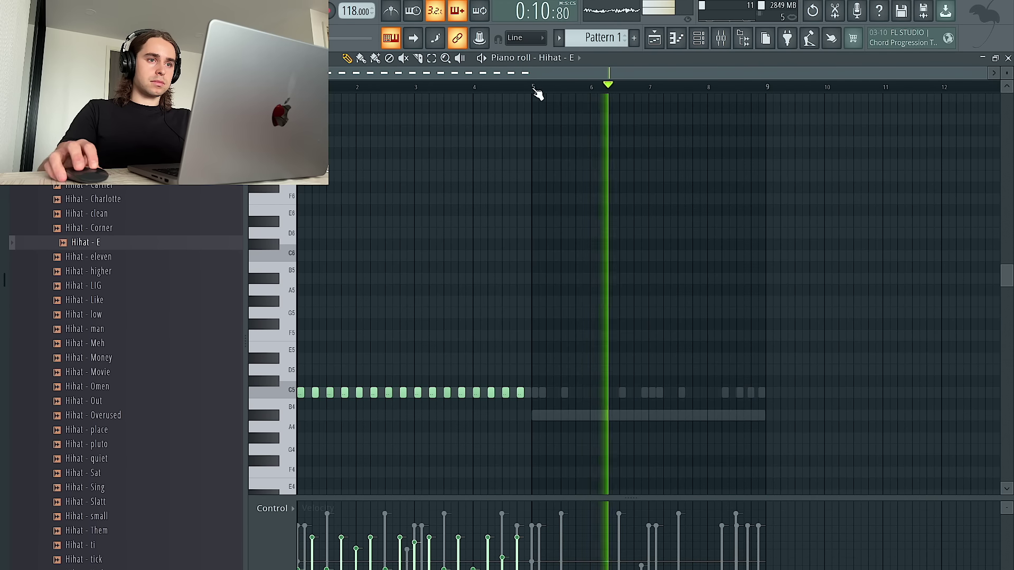
{"action": "key", "text": "ctrl+a"}
{"action": "key", "text": "ctrl+b"}
{"action": "key", "text": "ctrl+a"}
{"action": "scroll", "coordinate": [715, 129], "scroll_direction": "down", "scroll_amount": 3}
{"action": "key", "text": "ctrl+d"}
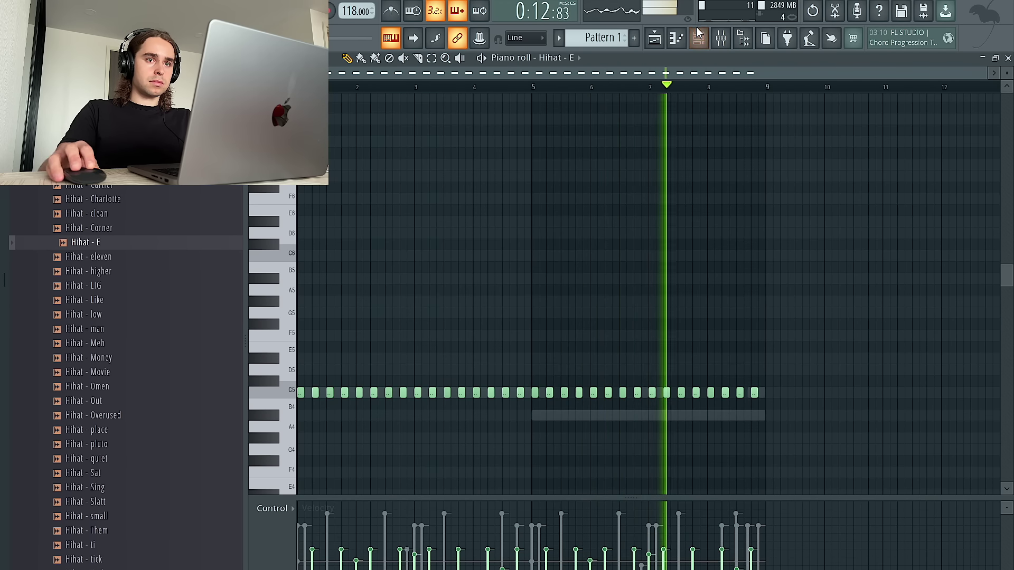
Step: Load Fruity Reeverb 2 into the second effect slot of mixer Insert 4
{"action": "key", "text": "F6"}
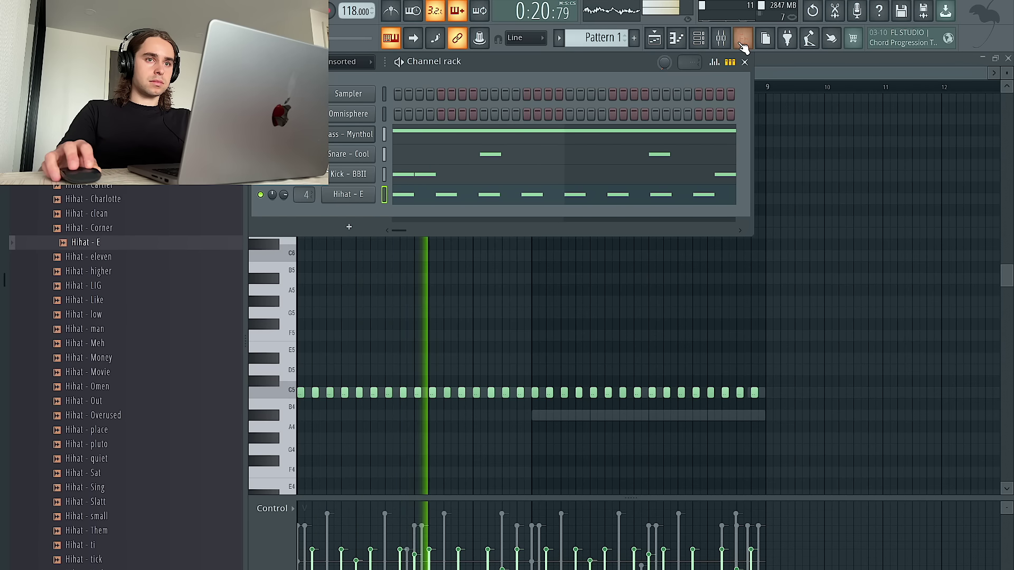
{"action": "left_click", "coordinate": [720, 38]}
{"action": "left_click", "coordinate": [878, 228]}
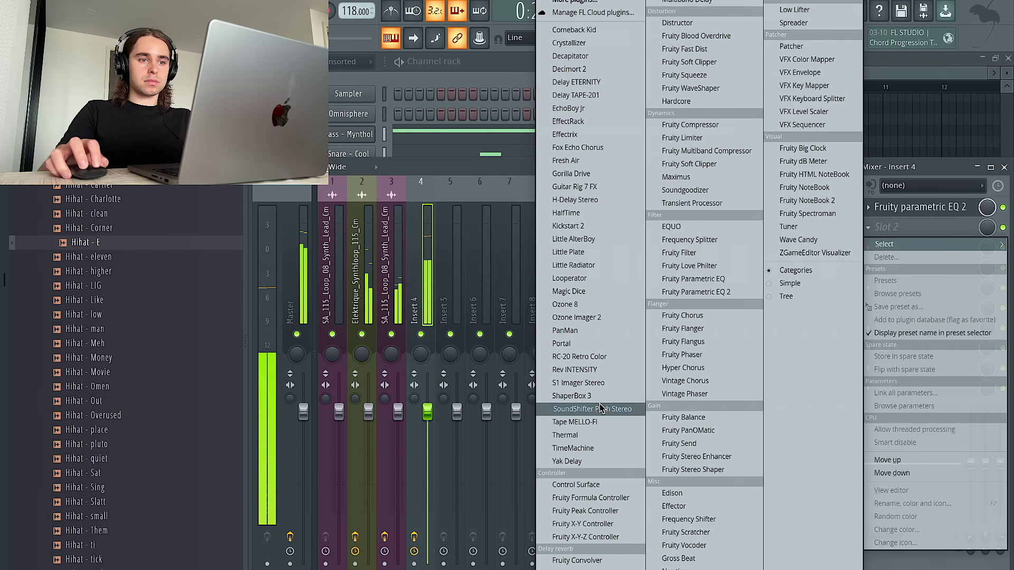
{"action": "left_click", "coordinate": [602, 569]}
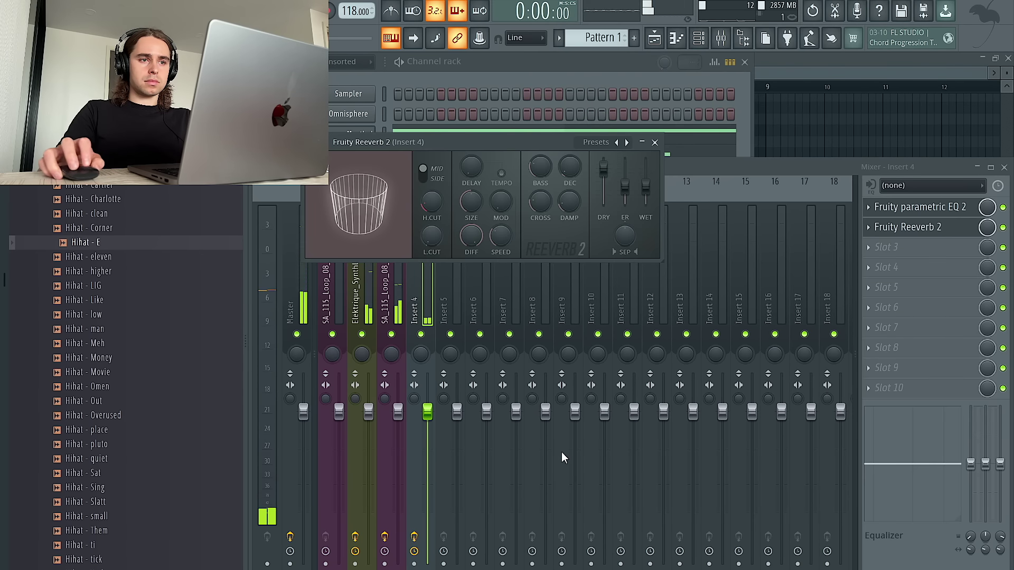
Step: Slightly raise the wet level of Fruity Reeverb 2 on mixer Insert 4 during playback
{"action": "key", "text": "space"}
{"action": "left_click_drag", "start_coordinate": [645, 186], "coordinate": [646, 181]}
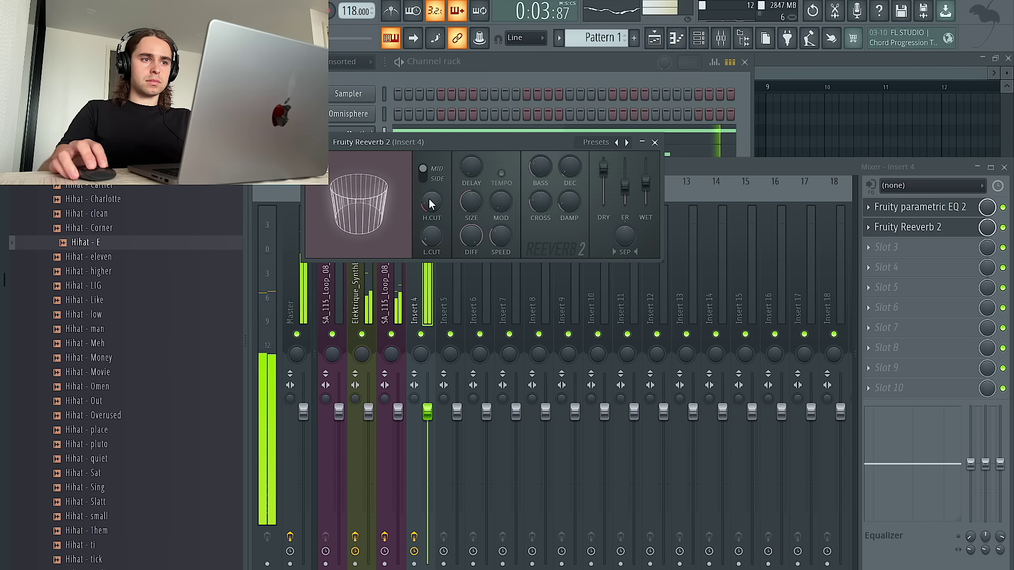
{"action": "left_click", "coordinate": [655, 142]}
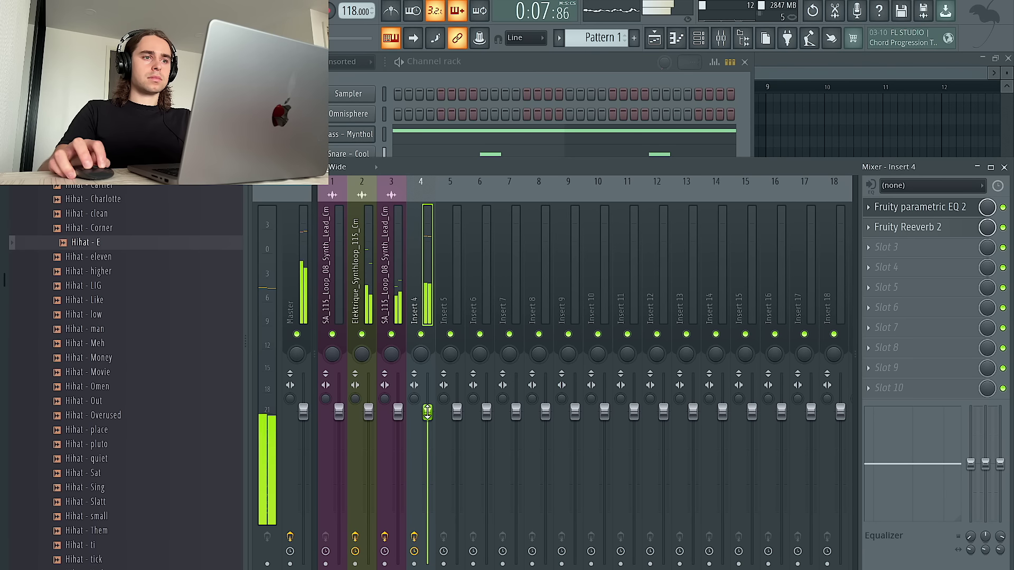
Step: Slightly lower the high-cut frequency of band 7 in Fruity parametric EQ 2 on mixer Insert 4
{"action": "left_click", "coordinate": [903, 213]}
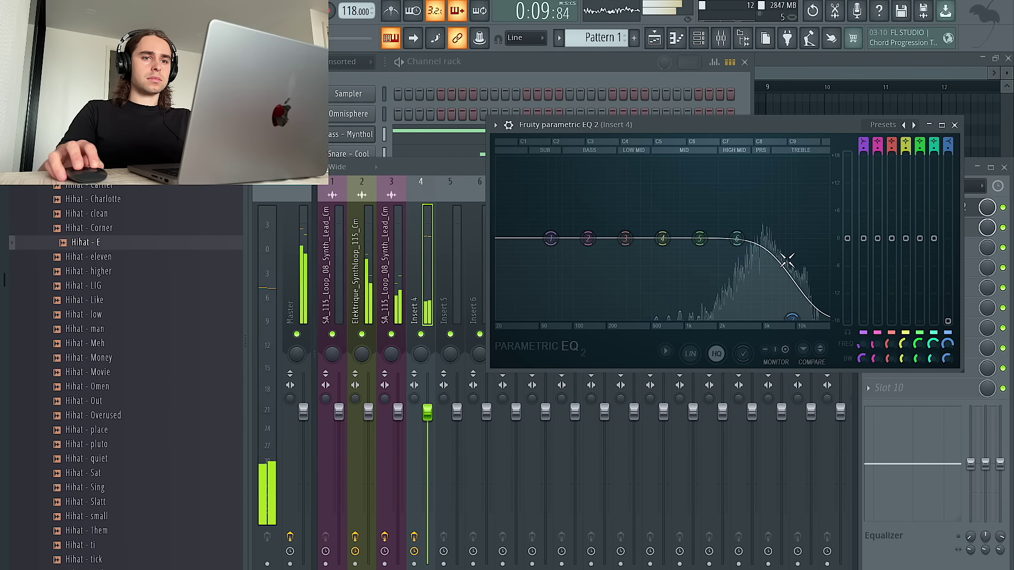
{"action": "left_click_drag", "start_coordinate": [779, 319], "coordinate": [758, 317]}
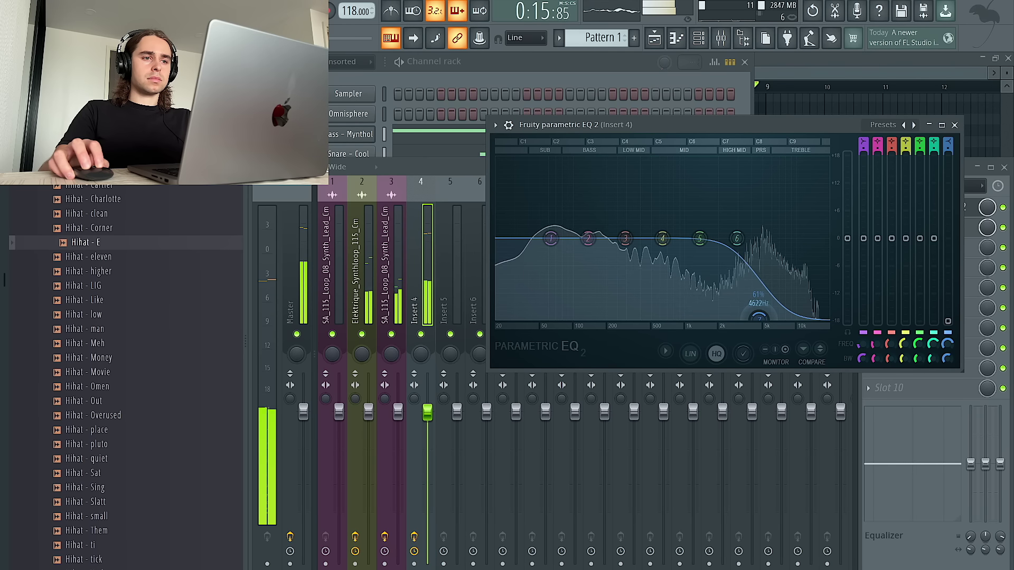
{"action": "left_click_drag", "start_coordinate": [758, 318], "coordinate": [783, 318]}
{"action": "left_click", "coordinate": [566, 84]}
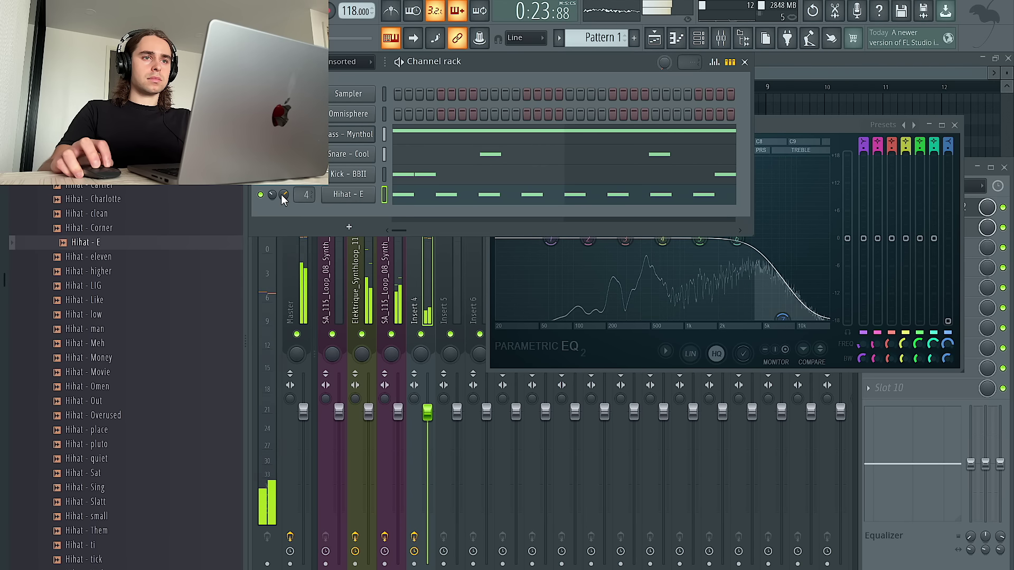
Step: Move the spare Track 2 loops out of the way and duplicate the arrangement of bars 1–16 into bars 17–32
{"action": "key", "text": "F5"}
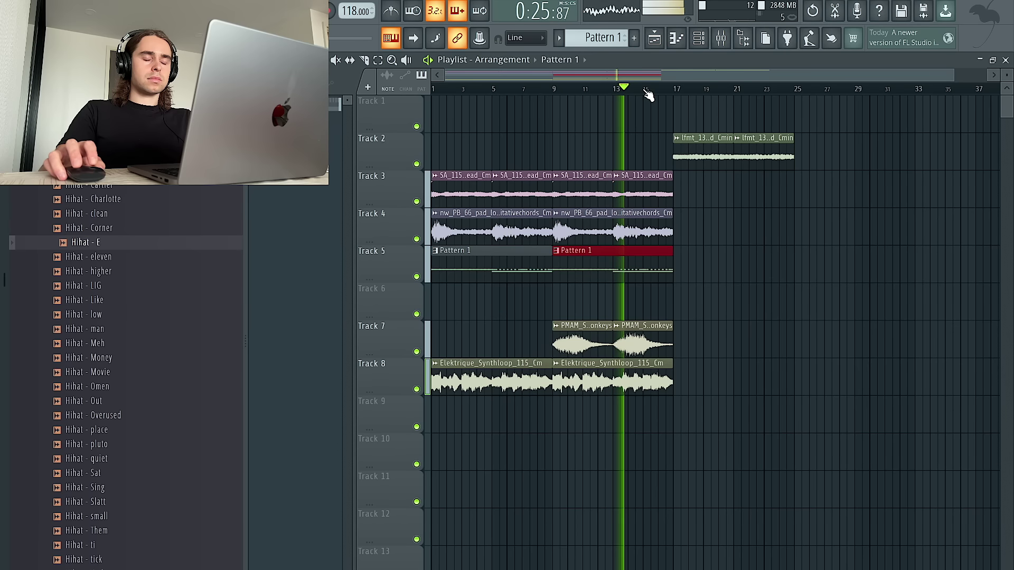
{"action": "scroll", "coordinate": [576, 152], "scroll_direction": "down", "scroll_amount": 1}
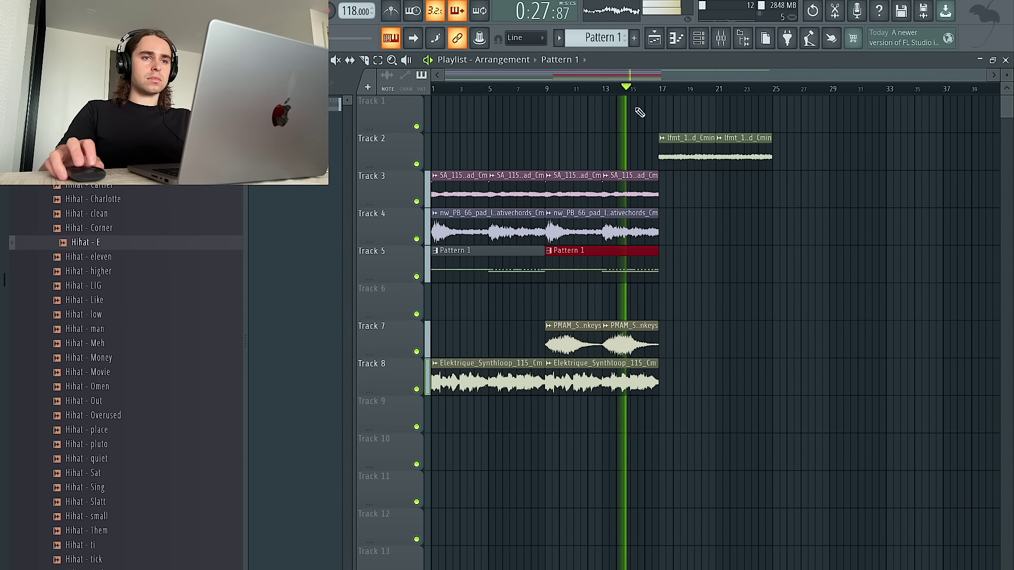
{"action": "left_click_drag", "start_coordinate": [857, 189], "coordinate": [689, 150]}
{"action": "left_click_drag", "start_coordinate": [691, 152], "coordinate": [797, 156]}
{"action": "left_click_drag", "start_coordinate": [732, 429], "coordinate": [407, 226]}
{"action": "key", "text": "ctrl+b"}
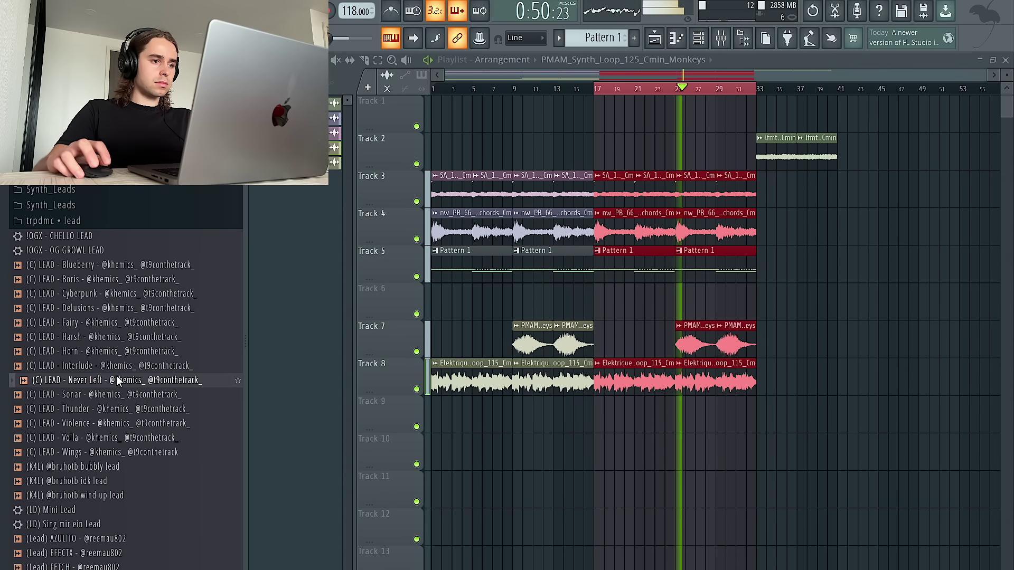
{"action": "scroll", "coordinate": [124, 367], "scroll_direction": "down", "scroll_amount": 5}
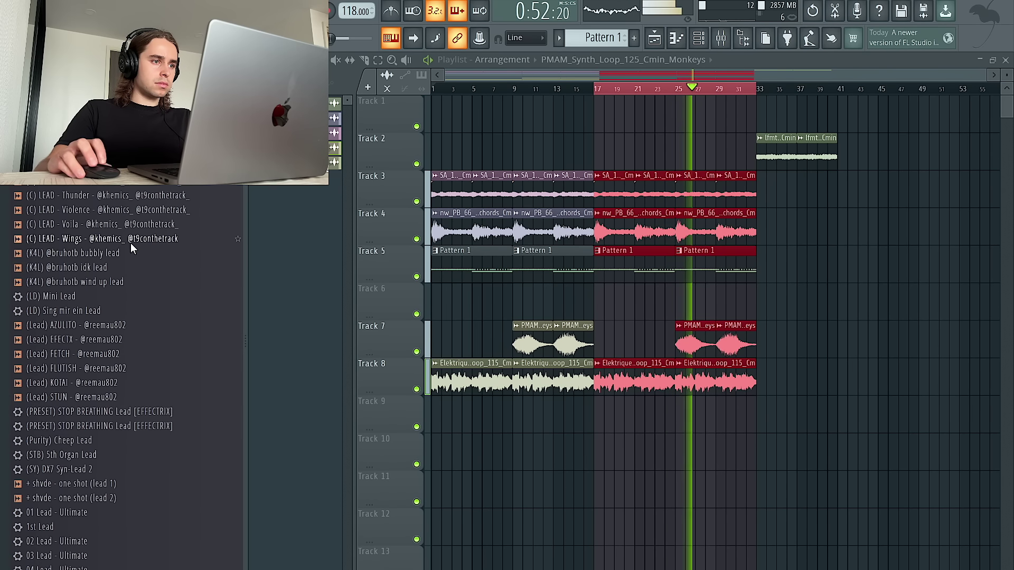
{"action": "left_click", "coordinate": [128, 237]}
{"action": "left_click", "coordinate": [119, 255]}
{"action": "left_click", "coordinate": [112, 275]}
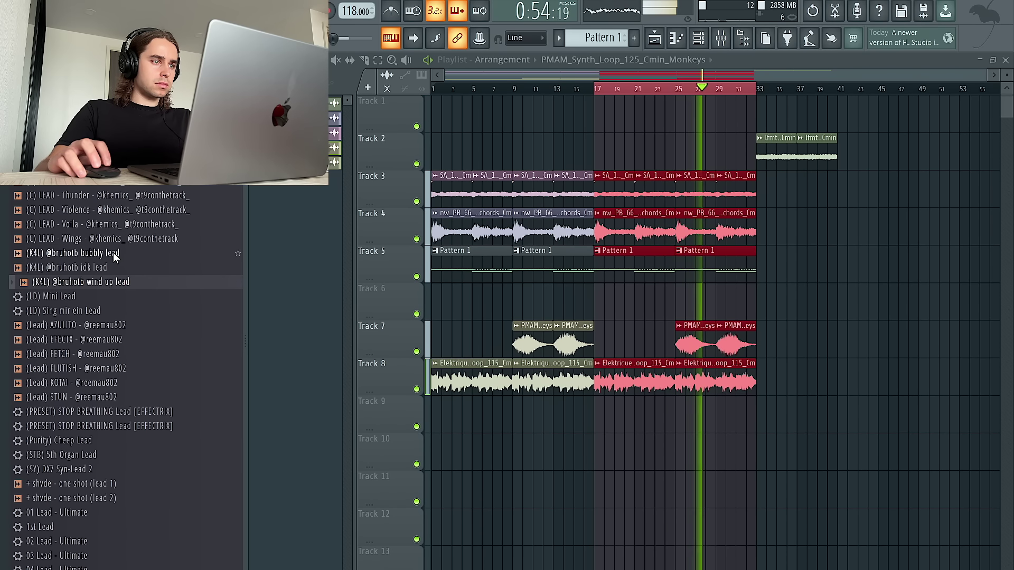
{"action": "left_click", "coordinate": [114, 254]}
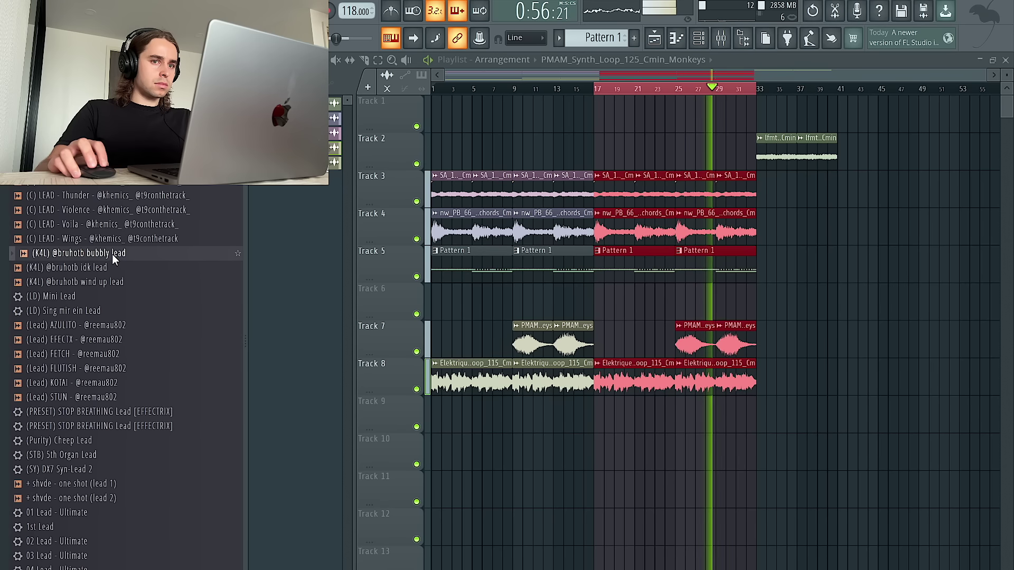
{"action": "left_click_drag", "start_coordinate": [112, 253], "coordinate": [629, 159]}
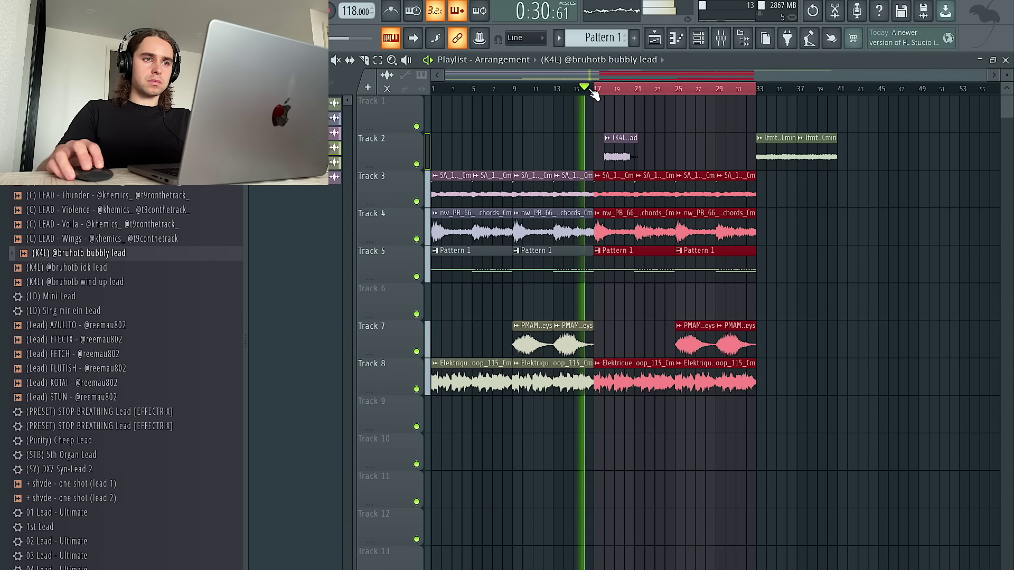
{"action": "scroll", "coordinate": [617, 155], "scroll_direction": "up", "scroll_amount": 3}
{"action": "left_click_drag", "start_coordinate": [616, 155], "coordinate": [595, 334]}
Step: Set the bubbly lead's time-stretching mode to Stretch and add a copy of the clip at bar 21
{"action": "double_click", "coordinate": [600, 161]}
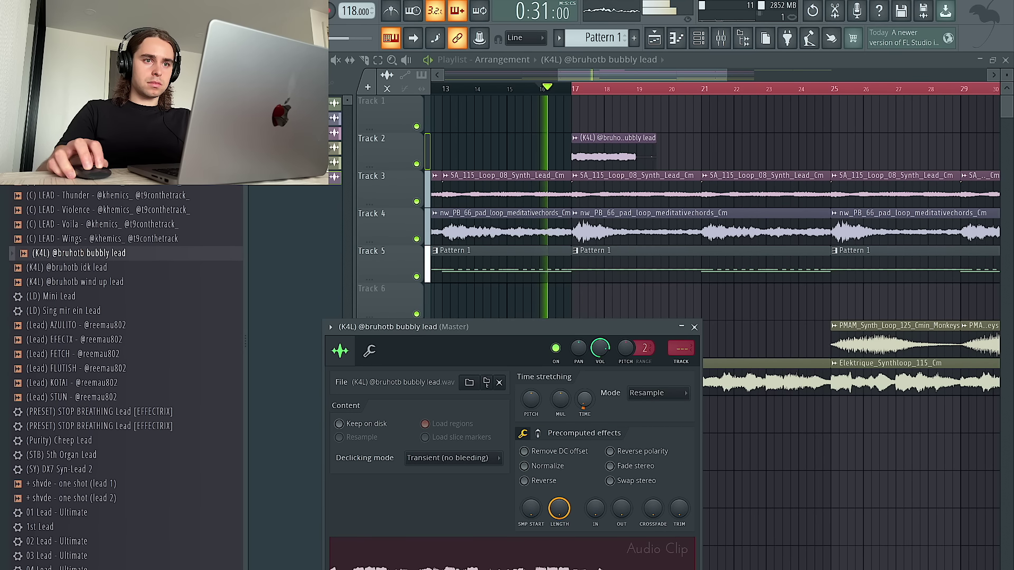
{"action": "left_click", "coordinate": [657, 393]}
{"action": "left_click", "coordinate": [649, 431]}
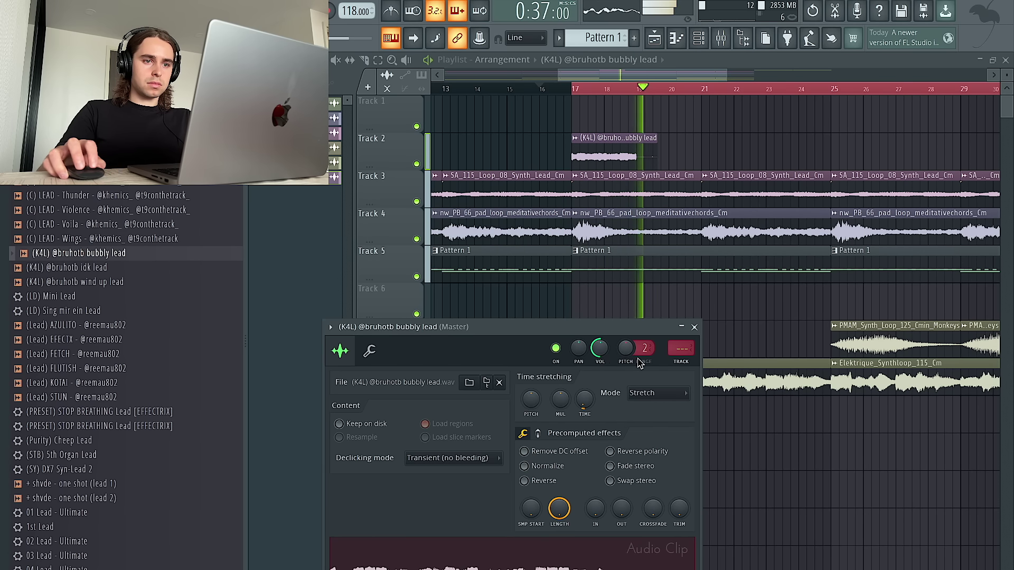
{"action": "left_click", "coordinate": [622, 161]}
{"action": "left_click", "coordinate": [713, 160]}
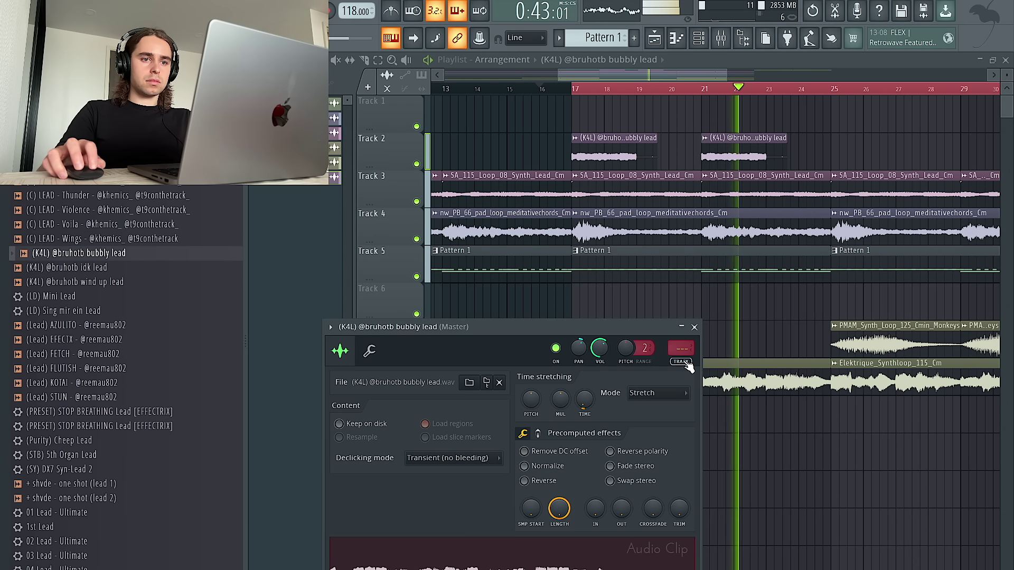
Step: Route the bubbly lead to mixer track 5 and add Fruity parametric EQ 2 with band 1 as a low cut
{"action": "key", "text": "F9"}
{"action": "left_click", "coordinate": [897, 207]}
{"action": "left_click", "coordinate": [696, 292]}
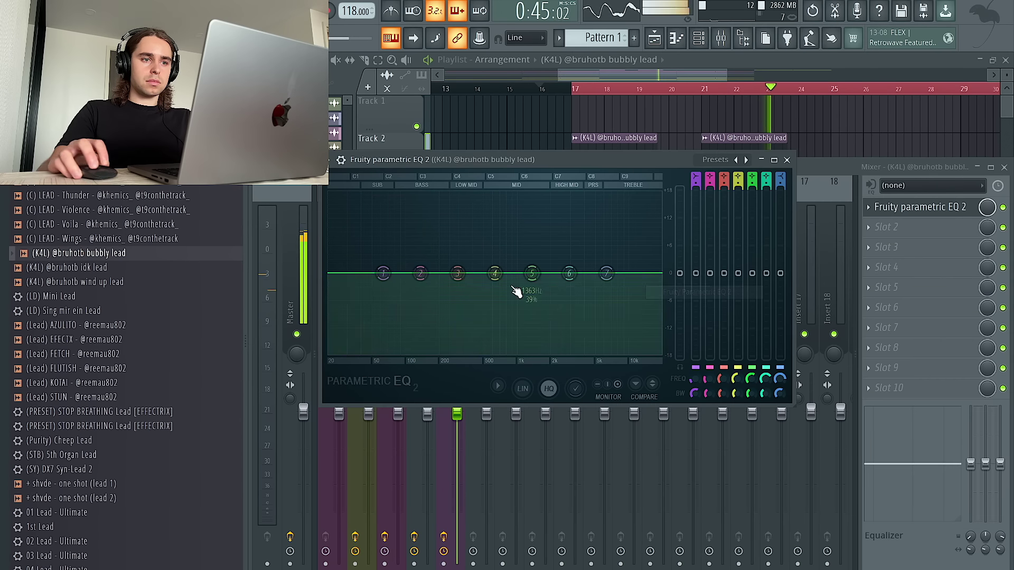
{"action": "left_click_drag", "start_coordinate": [380, 283], "coordinate": [394, 351]}
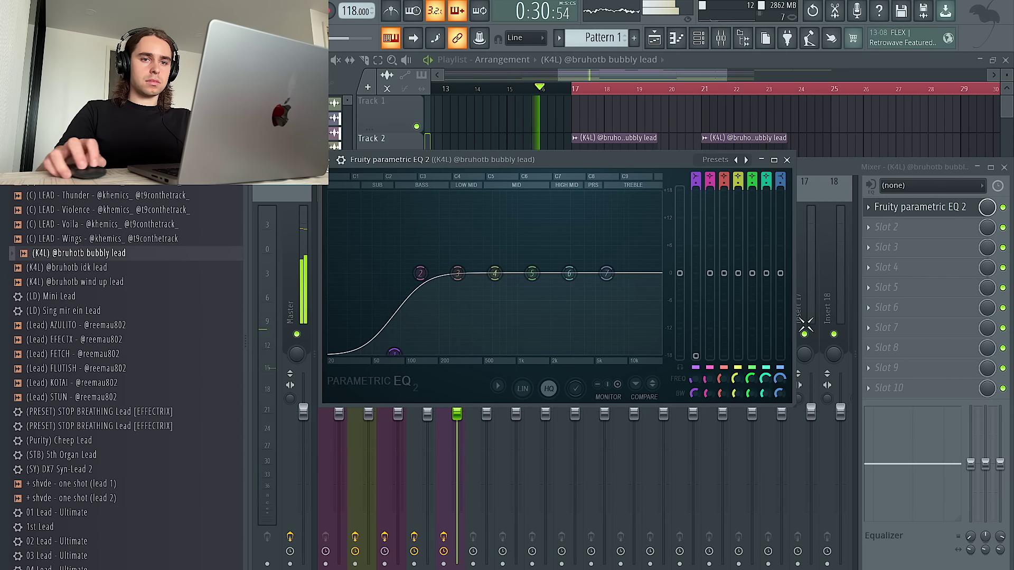
Step: Load Magic Dice into effect slot 4 of the bubbly lead's mixer track and lower the track's fader
{"action": "left_click", "coordinate": [927, 268]}
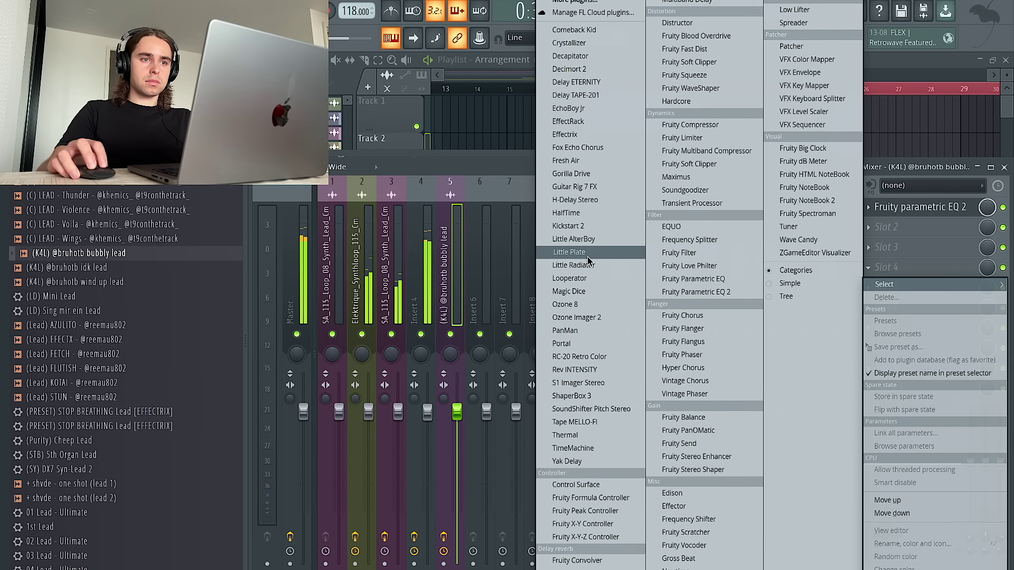
{"action": "left_click", "coordinate": [569, 292]}
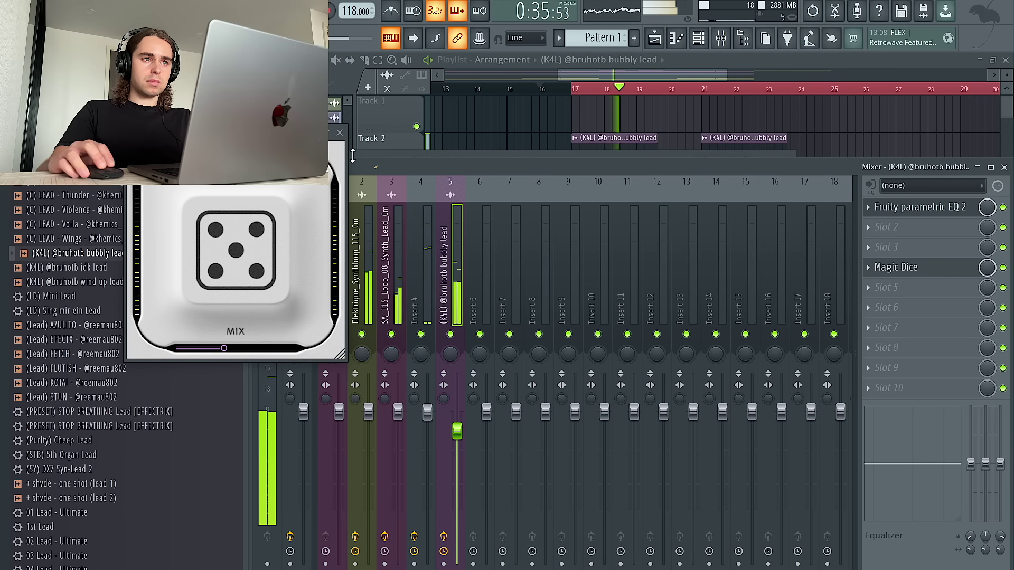
{"action": "left_click", "coordinate": [340, 132]}
Step: Roll off the bubbly lead's highest frequencies with band 7 of its Fruity parametric EQ 2
{"action": "left_click", "coordinate": [961, 207]}
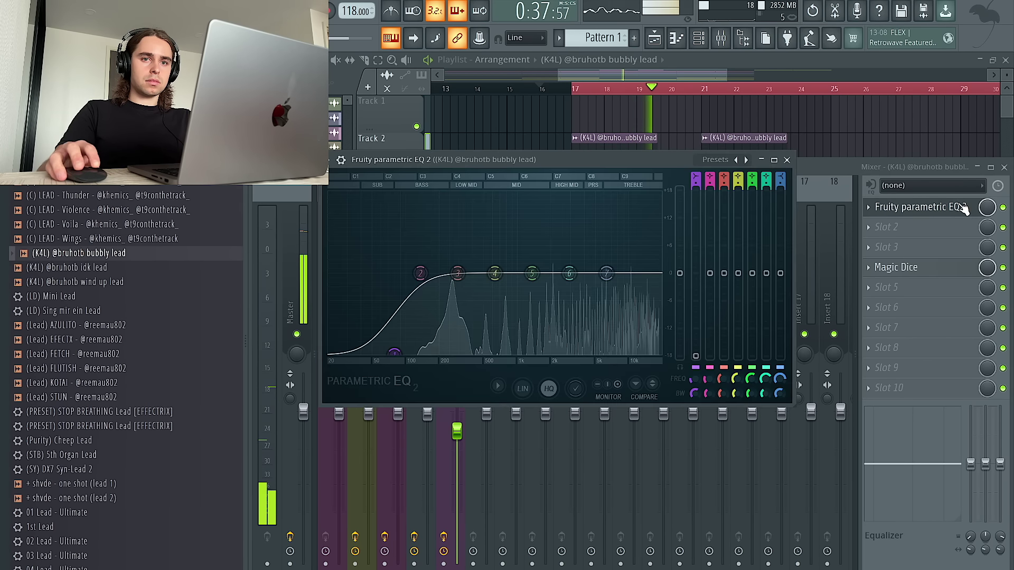
{"action": "left_click_drag", "start_coordinate": [628, 274], "coordinate": [661, 355]}
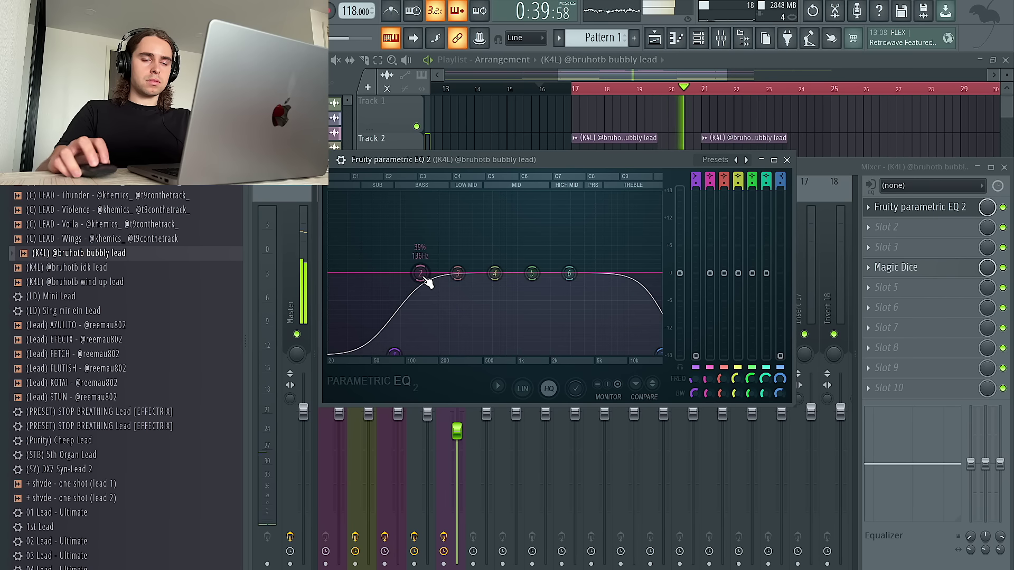
{"action": "left_click", "coordinate": [786, 159]}
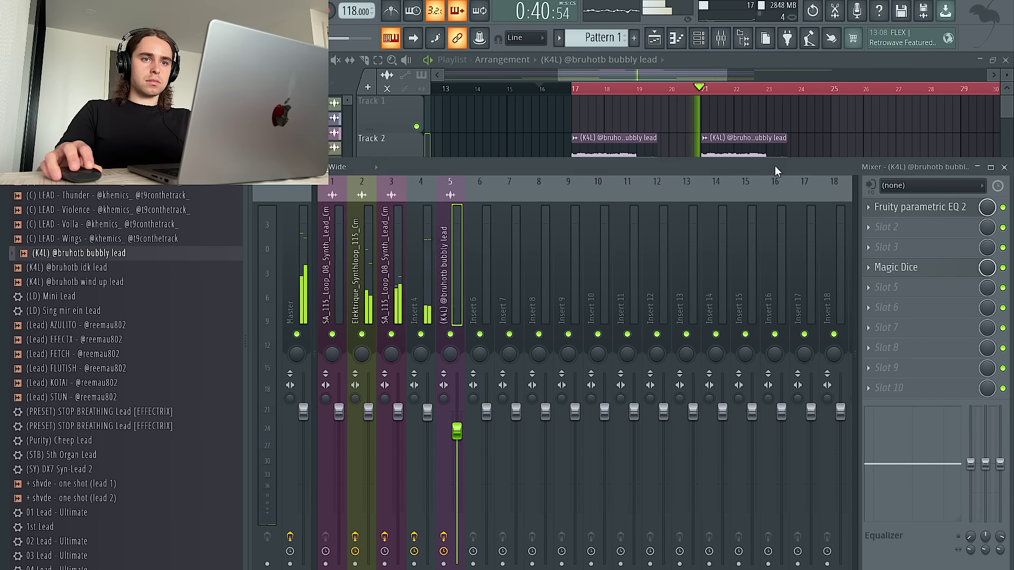
Step: Bypass Magic Dice on the bubbly lead and add Fruity Reeverb 2 in slot 3 with a raised wet level
{"action": "right_click", "coordinate": [480, 132]}
{"action": "scroll", "coordinate": [491, 130], "scroll_direction": "down", "scroll_amount": 4}
{"action": "left_click", "coordinate": [721, 38]}
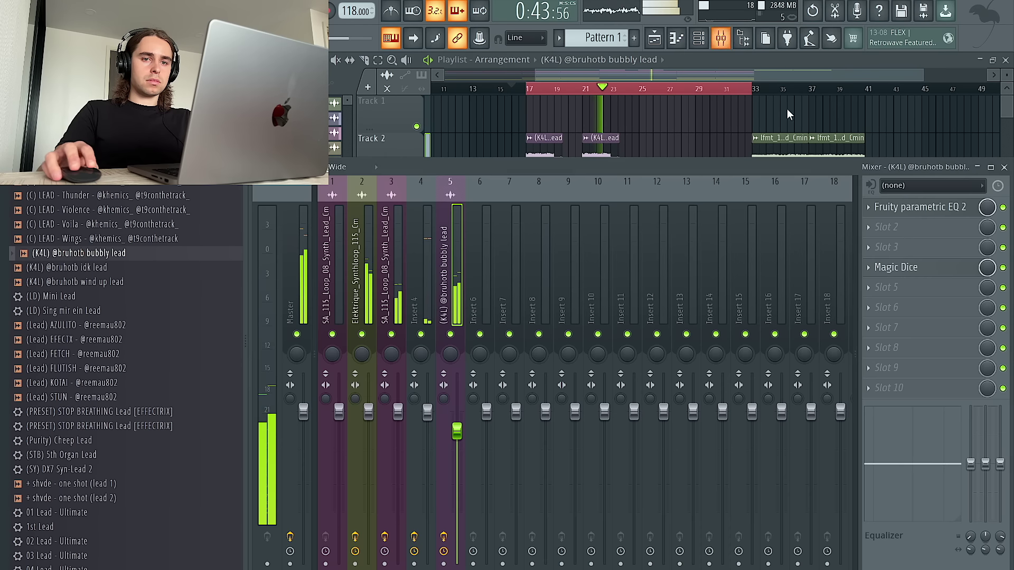
{"action": "left_click", "coordinate": [923, 276]}
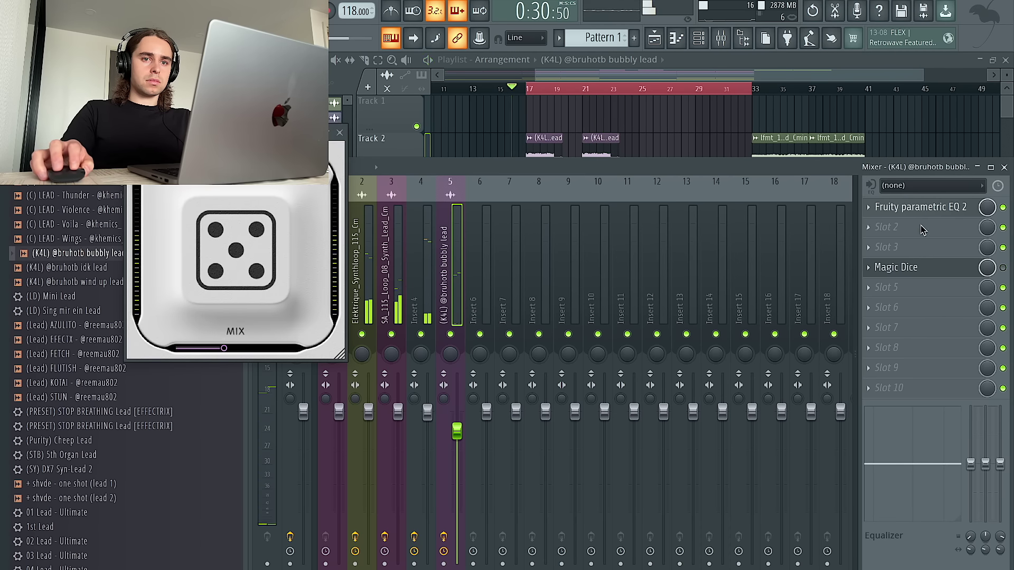
{"action": "left_click", "coordinate": [916, 247]}
{"action": "left_click", "coordinate": [607, 568]}
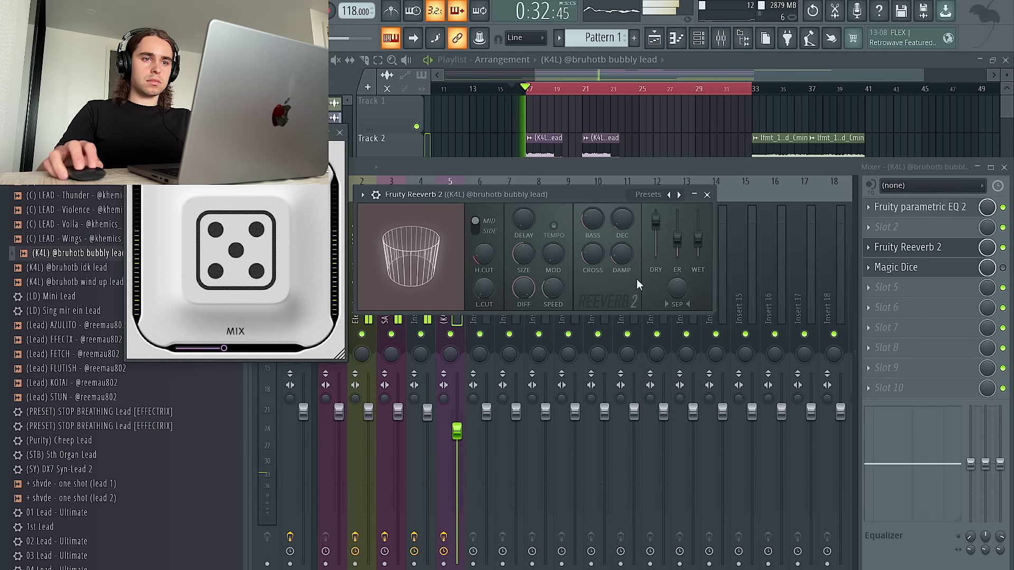
{"action": "left_click_drag", "start_coordinate": [698, 239], "coordinate": [698, 233]}
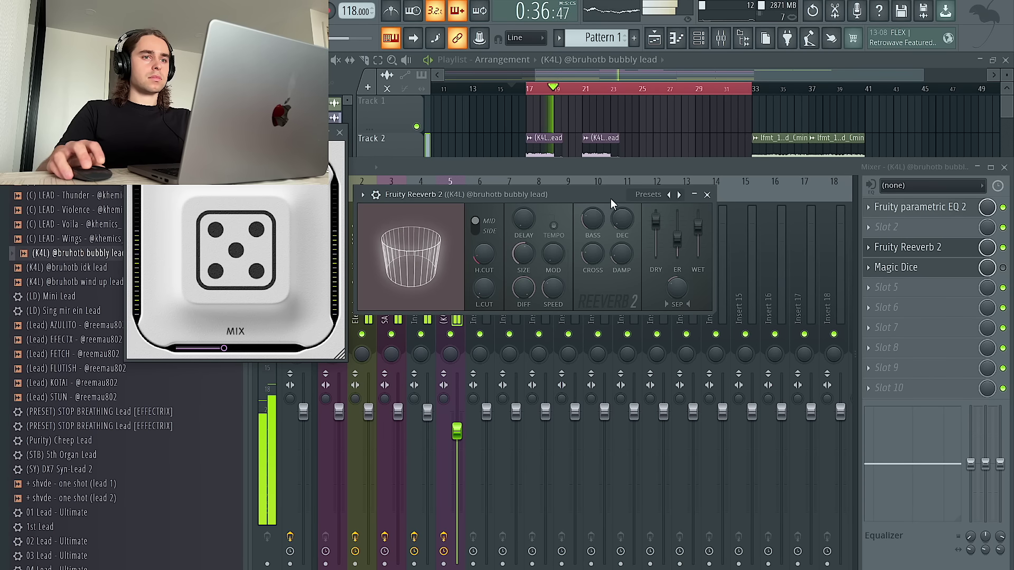
Step: Audition further lead samples in the browser, including the (Lead) one-shots and the Cm leads
{"action": "right_click", "coordinate": [615, 126]}
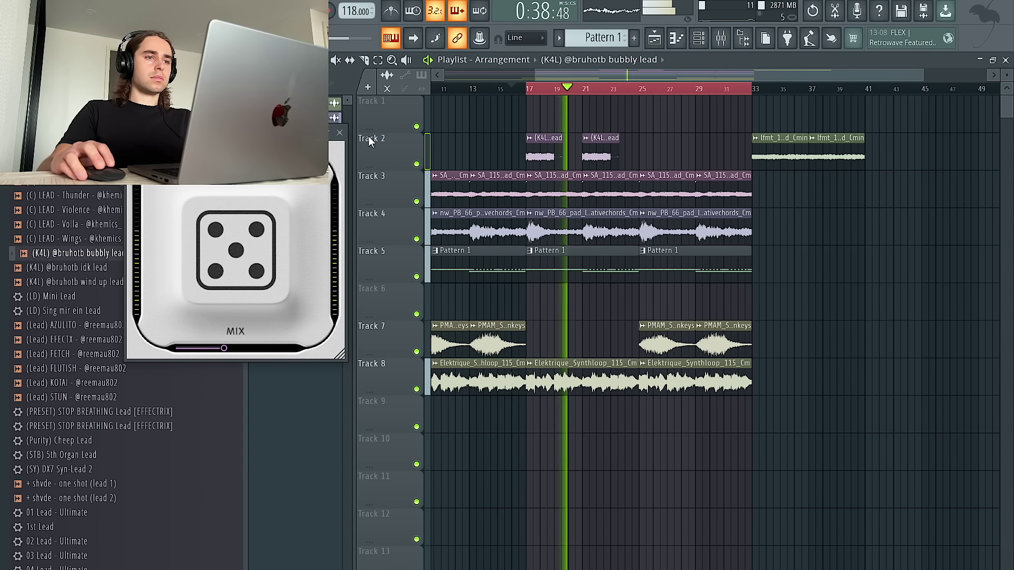
{"action": "left_click", "coordinate": [58, 296]}
{"action": "left_click", "coordinate": [79, 339]}
{"action": "left_click", "coordinate": [340, 134]}
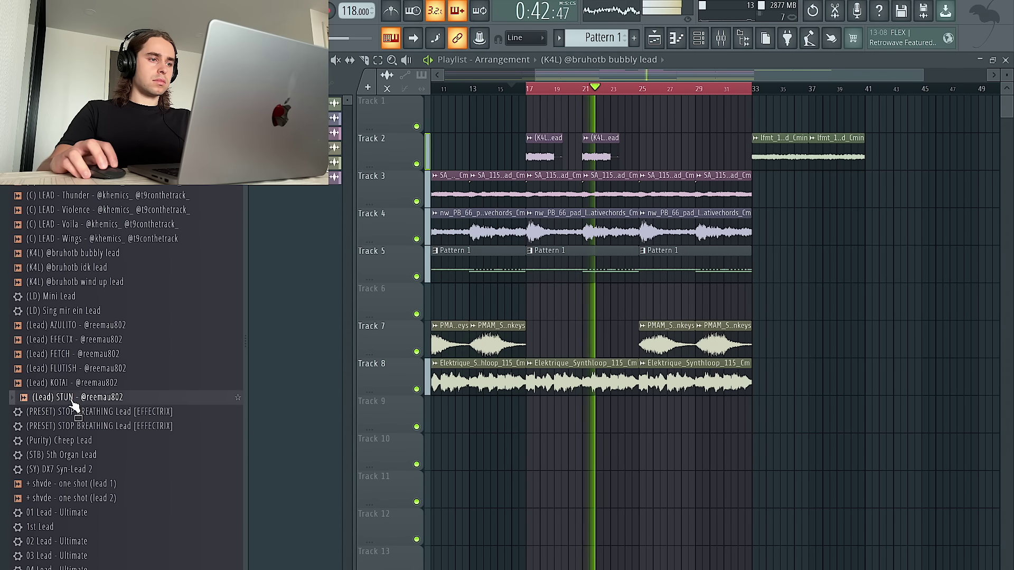
{"action": "left_click", "coordinate": [56, 383]}
{"action": "scroll", "coordinate": [98, 401], "scroll_direction": "down", "scroll_amount": 3}
{"action": "scroll", "coordinate": [97, 394], "scroll_direction": "down", "scroll_amount": 8}
{"action": "scroll", "coordinate": [96, 473], "scroll_direction": "down", "scroll_amount": 6}
{"action": "left_click", "coordinate": [96, 288]}
{"action": "left_click", "coordinate": [97, 317]}
{"action": "left_click", "coordinate": [98, 331]}
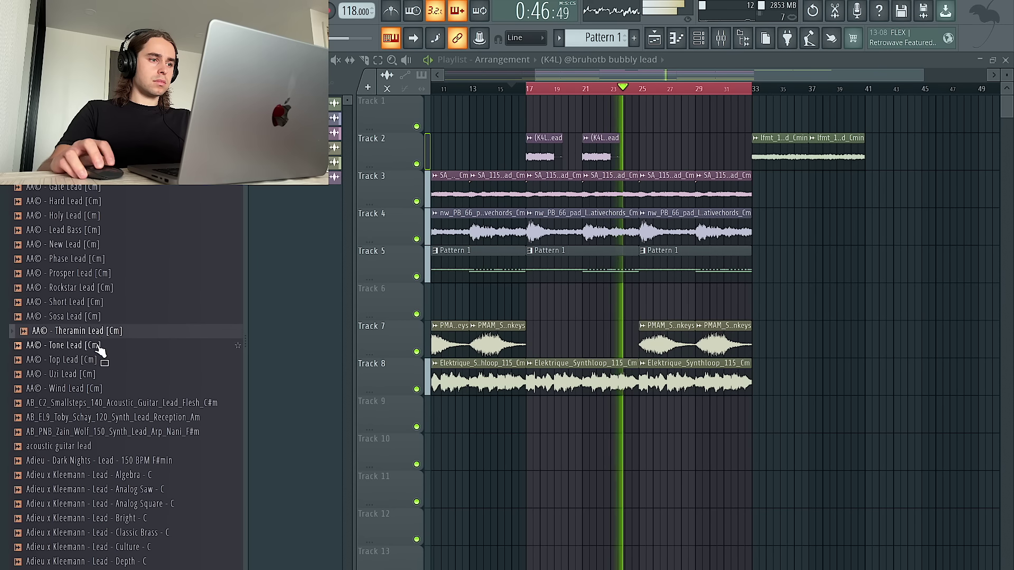
Step: Audition the Adieu x Kleemann leads and place Adieu - Dark Nights - Lead - 150 BPM F#min on Track 6 at bar 33
{"action": "scroll", "coordinate": [100, 353], "scroll_direction": "down", "scroll_amount": 7}
{"action": "left_click", "coordinate": [99, 343]}
{"action": "left_click", "coordinate": [118, 372]}
{"action": "left_click", "coordinate": [123, 400]}
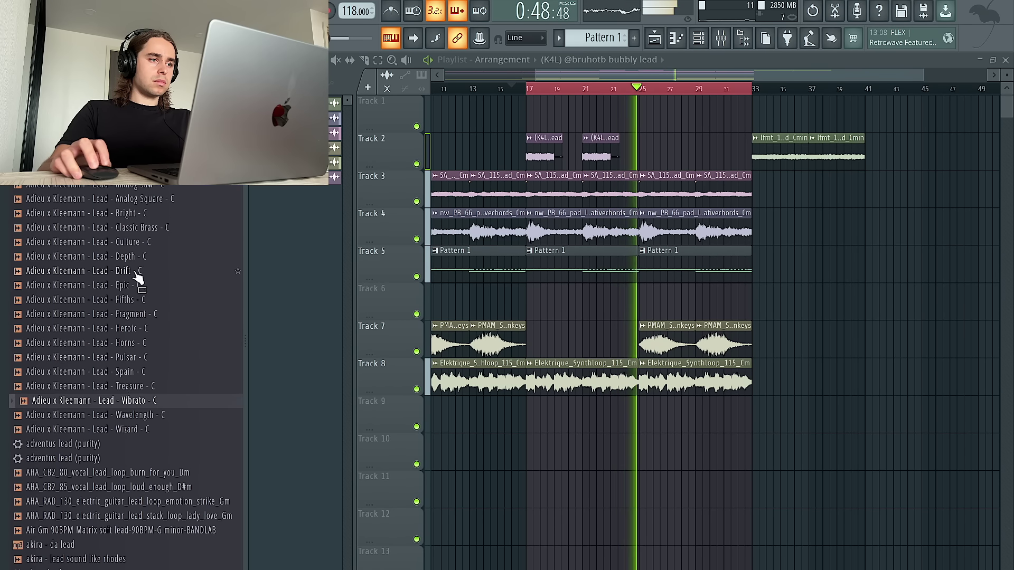
{"action": "left_click", "coordinate": [135, 242]}
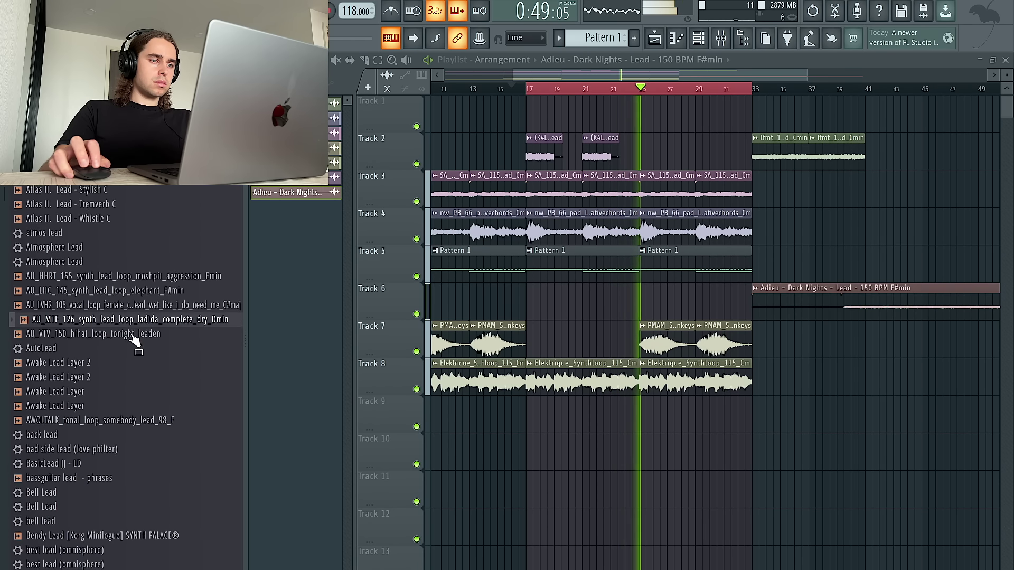
Step: Place AU_MTF_126_synth_lead_loop_ladida_complete_dry_Dmin on Track 9 at bar 25 and open its clip settings
{"action": "scroll", "coordinate": [134, 336], "scroll_direction": "down", "scroll_amount": 3}
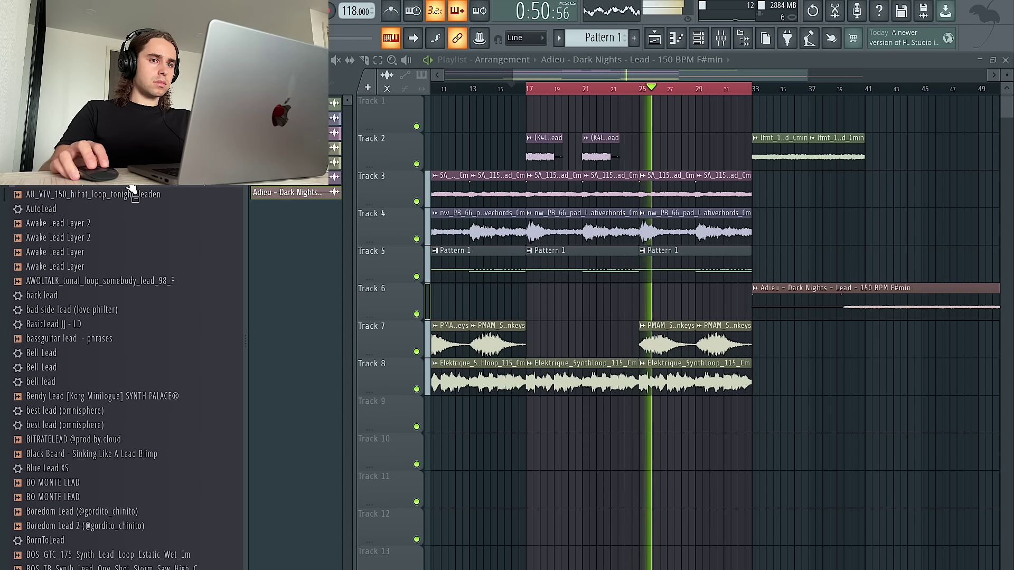
{"action": "left_click_drag", "start_coordinate": [132, 189], "coordinate": [643, 422]}
{"action": "double_click", "coordinate": [655, 417]}
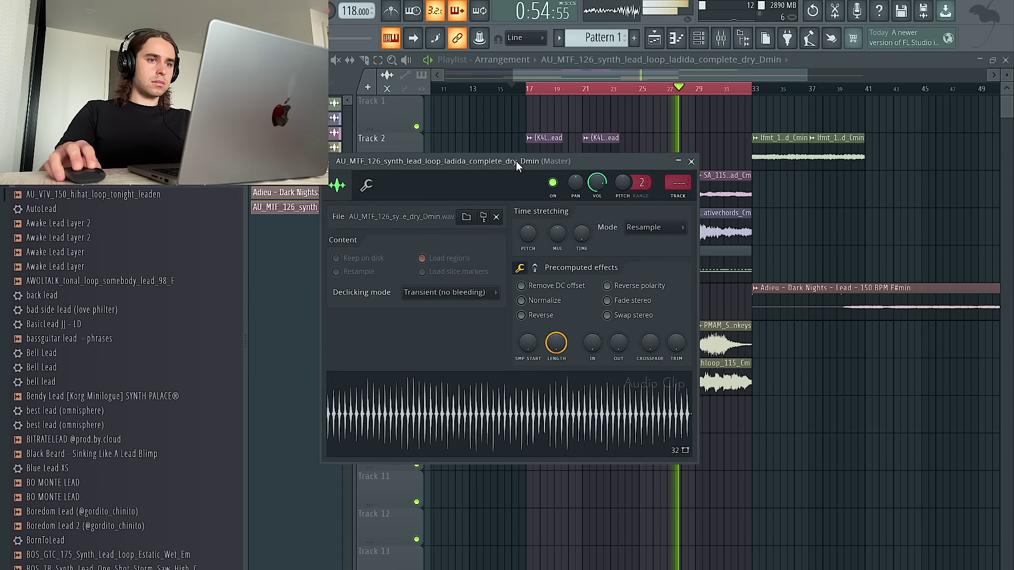
{"action": "left_click_drag", "start_coordinate": [518, 159], "coordinate": [528, 457]}
Step: Apply a Sine-like pan curve in ShaperBox 3 on the ladida lead's mixer insert 6 and return to the playlist
{"action": "key", "text": "space"}
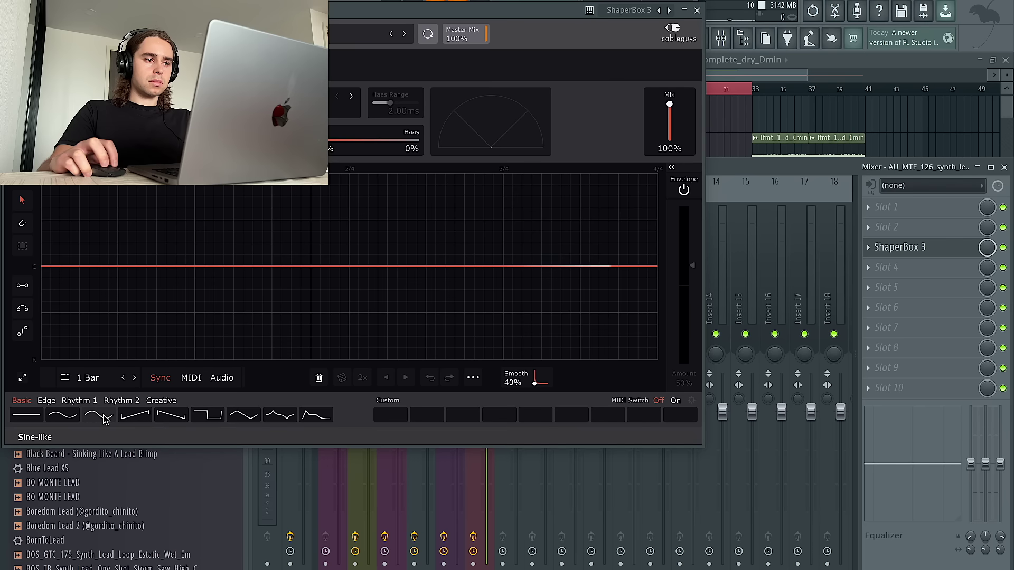
{"action": "left_click", "coordinate": [99, 415]}
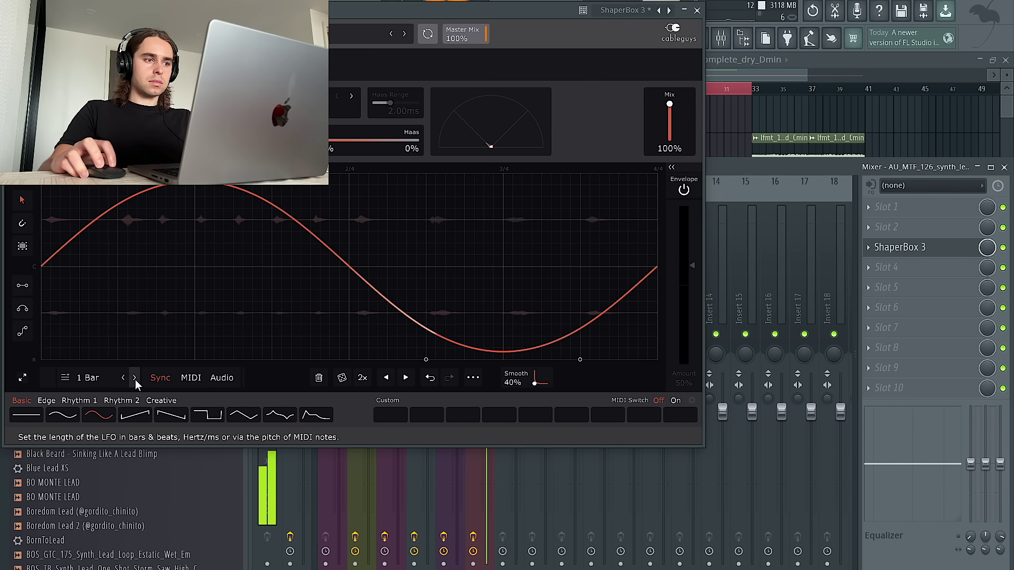
{"action": "left_click", "coordinate": [697, 10]}
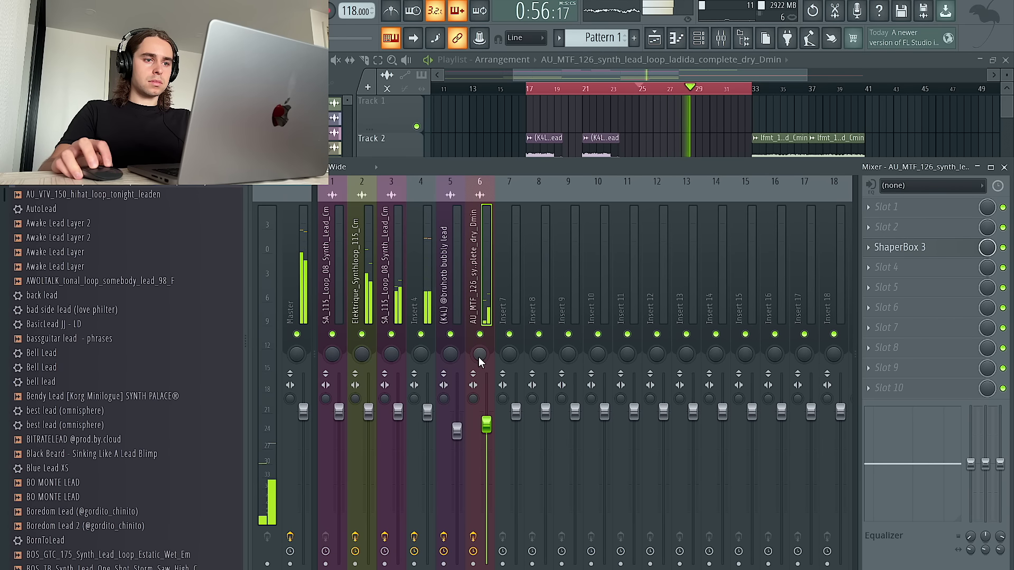
{"action": "key", "text": "F9"}
Step: Duplicate the ladida lead clip on Track 9 directly after itself at bar 29, removing the misplaced copy at bar 41
{"action": "left_click_drag", "start_coordinate": [731, 449], "coordinate": [623, 426]}
{"action": "key", "text": "ctrl+b"}
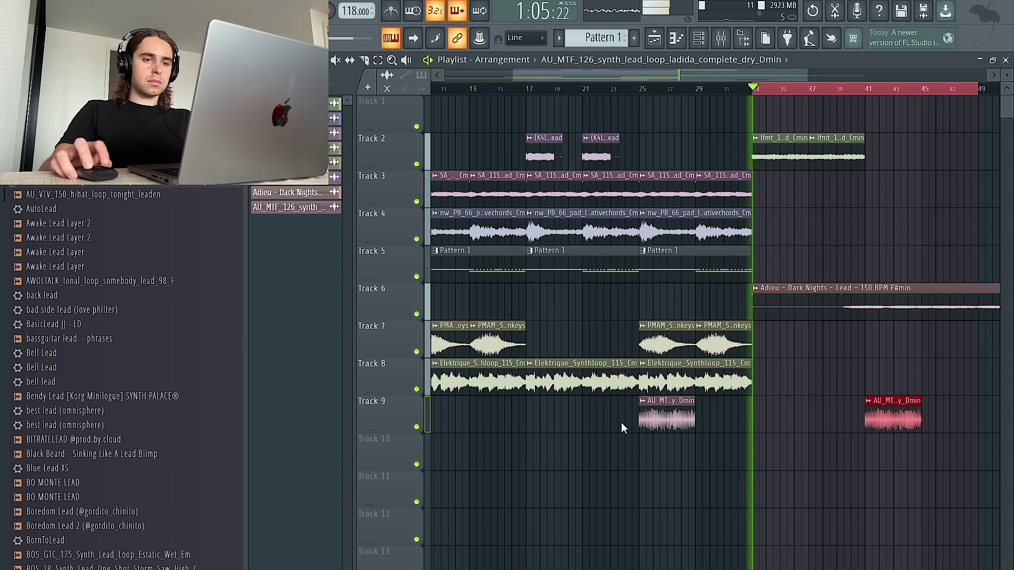
{"action": "left_click", "coordinate": [641, 89]}
{"action": "key", "text": "ctrl+d"}
{"action": "right_click", "coordinate": [893, 428]}
{"action": "left_click_drag", "start_coordinate": [710, 442], "coordinate": [621, 407]}
Step: Open the Adieu - Dark Nights lead's clip settings and try a shorter stretch time with a different stretch mode
{"action": "scroll", "coordinate": [621, 410], "scroll_direction": "down", "scroll_amount": 3}
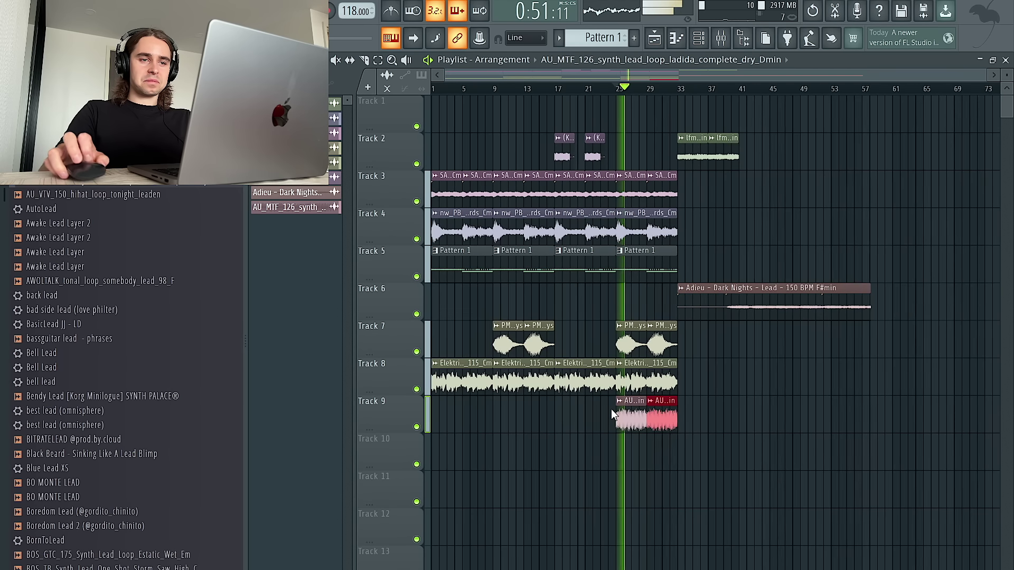
{"action": "double_click", "coordinate": [731, 289]}
{"action": "left_click_drag", "start_coordinate": [557, 142], "coordinate": [581, 516]}
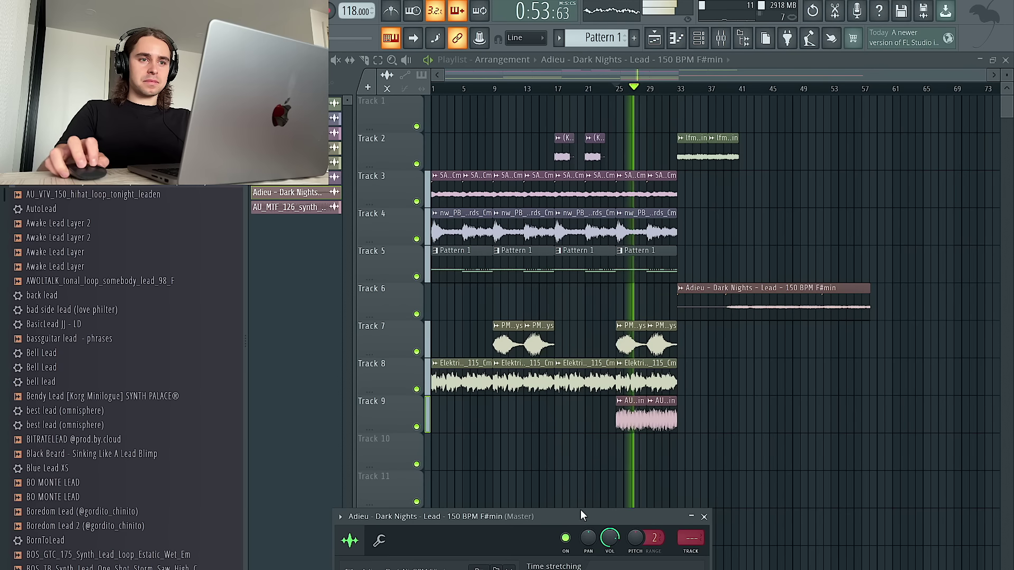
{"action": "left_click_drag", "start_coordinate": [594, 569], "coordinate": [594, 565]}
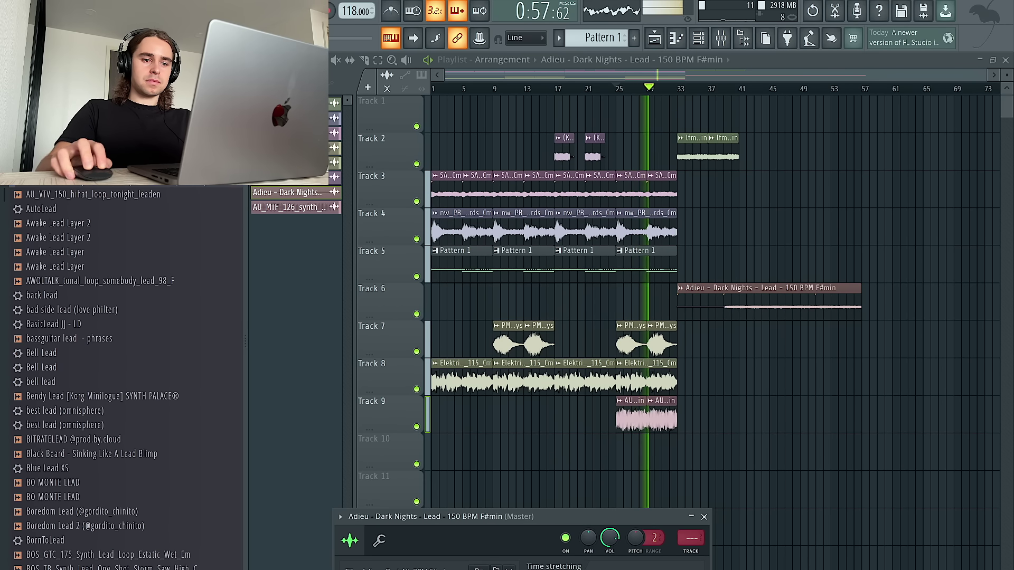
{"action": "left_click", "coordinate": [641, 569]}
{"action": "left_click", "coordinate": [653, 526]}
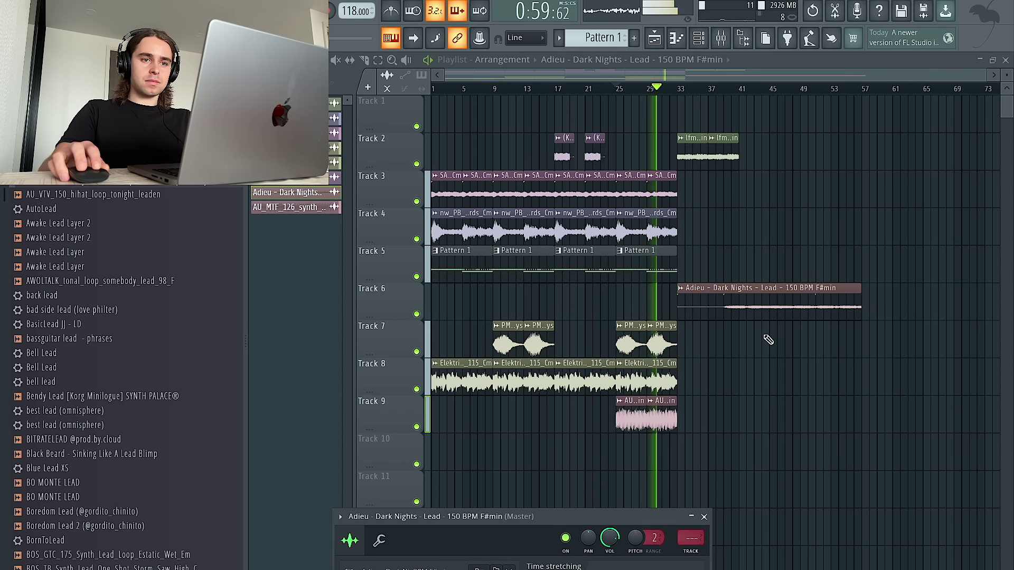
Step: Shift the Adieu - Dark Nights lead earlier on Track 6 to about bar 27 so its audible part starts at bar 33
{"action": "left_click_drag", "start_coordinate": [761, 307], "coordinate": [723, 315]}
{"action": "double_click", "coordinate": [719, 310]}
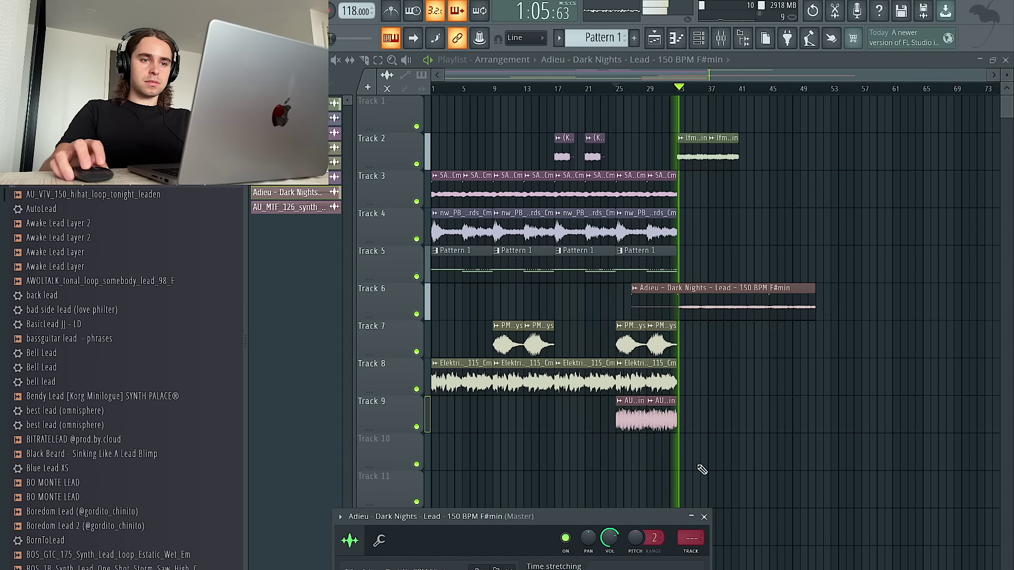
{"action": "scroll", "coordinate": [712, 466], "scroll_direction": "up", "scroll_amount": 5}
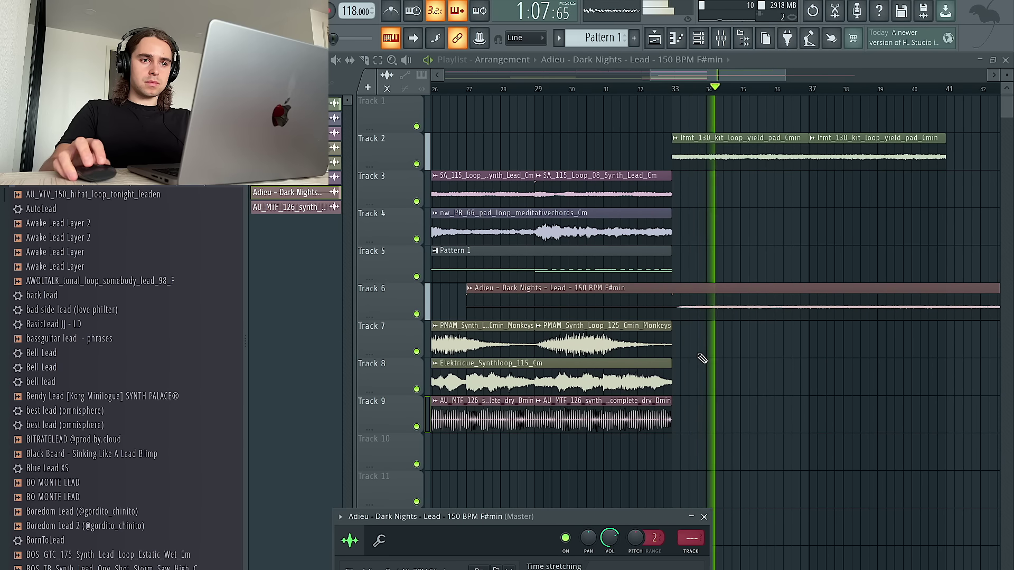
{"action": "scroll", "coordinate": [720, 301], "scroll_direction": "down", "scroll_amount": 5}
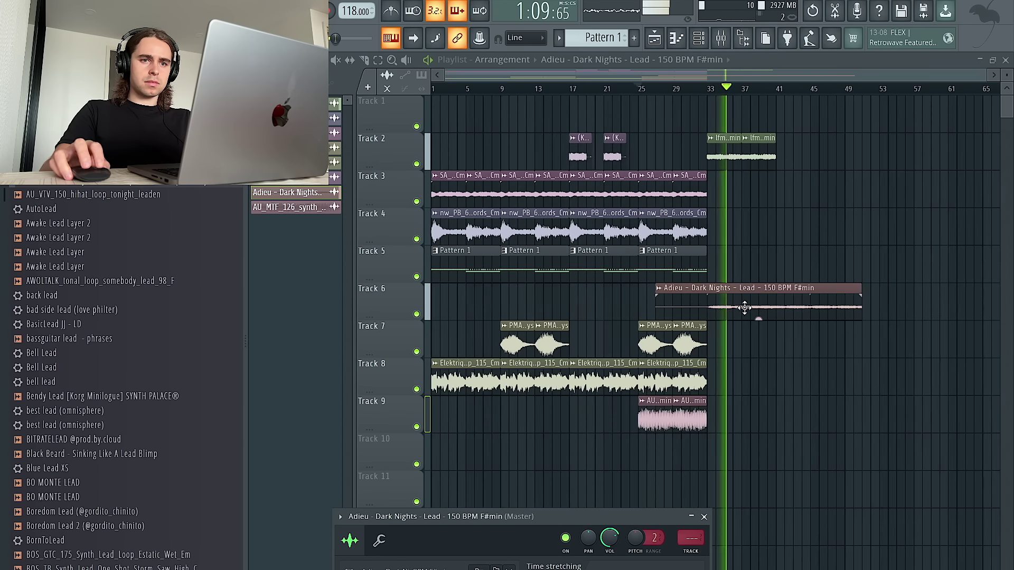
Step: Reopen the Adieu - Dark Nights lead's settings and try another time-stretching adjustment
{"action": "double_click", "coordinate": [731, 309]}
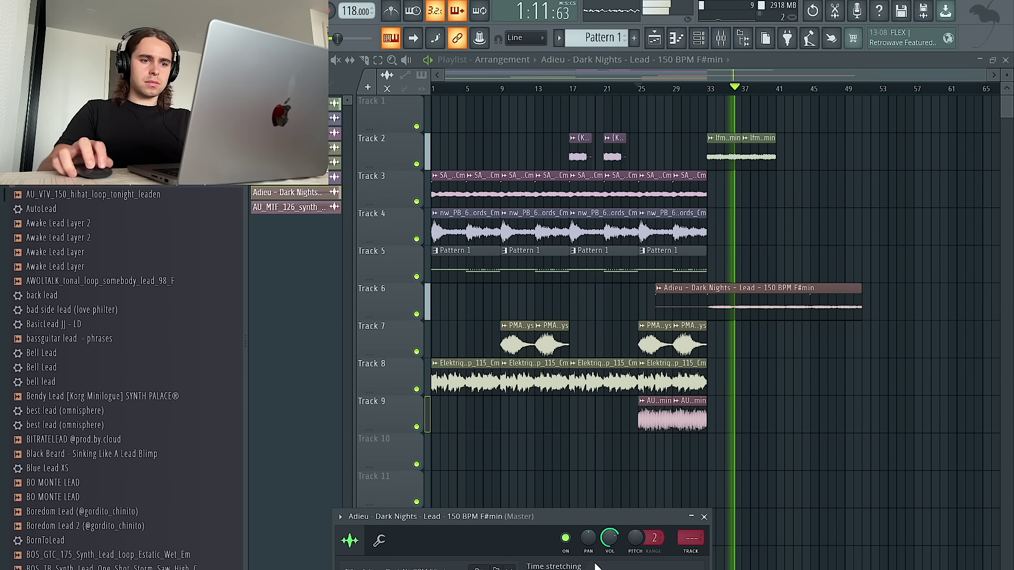
{"action": "key", "text": "Escape"}
{"action": "double_click", "coordinate": [746, 304]}
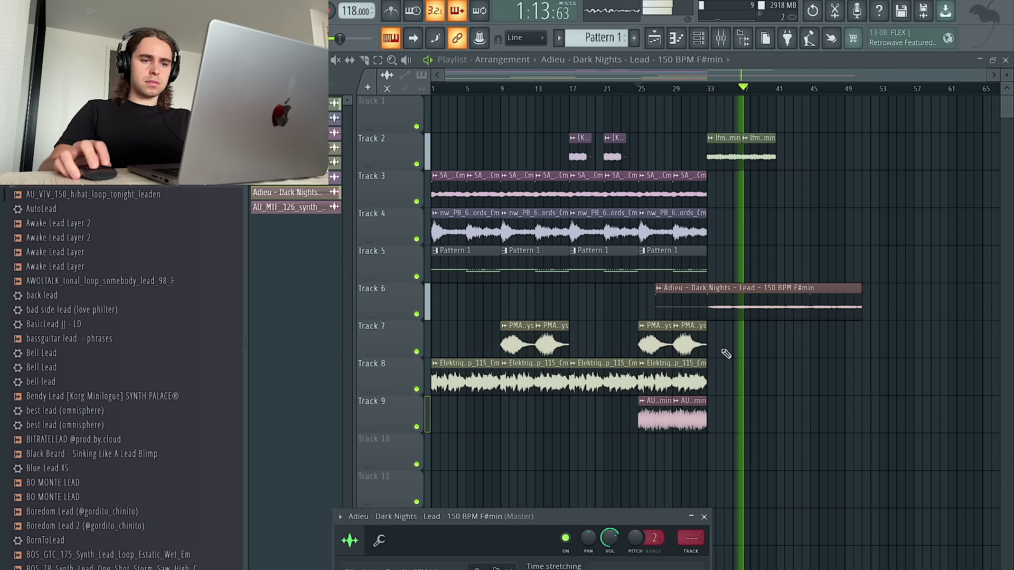
{"action": "right_click", "coordinate": [623, 567]}
{"action": "left_click", "coordinate": [635, 451]}
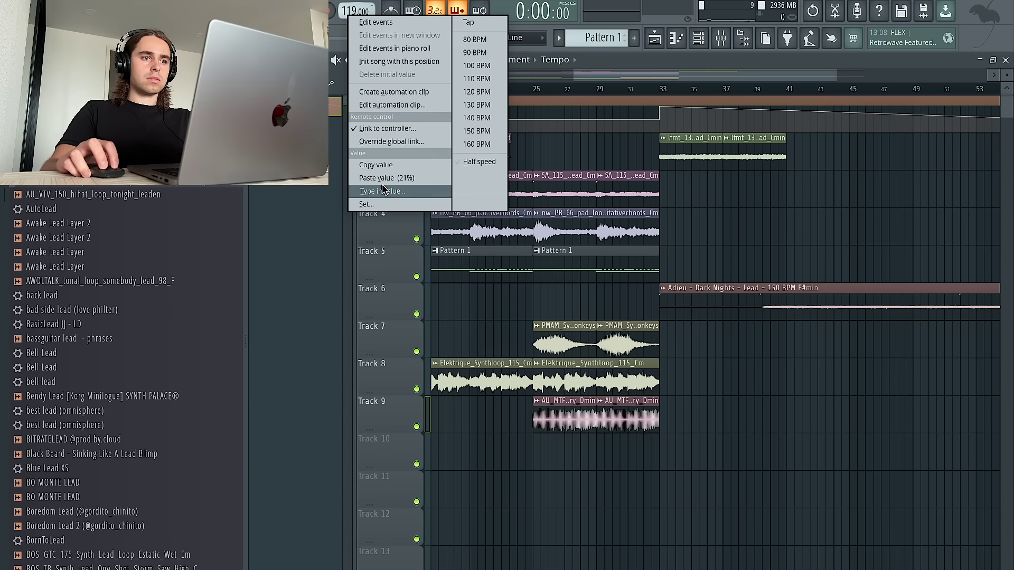
Step: Set the tempo to 147 BPM and copy that value to the Tempo automation points at bar 33 and at the clip's end
{"action": "left_click", "coordinate": [380, 185]}
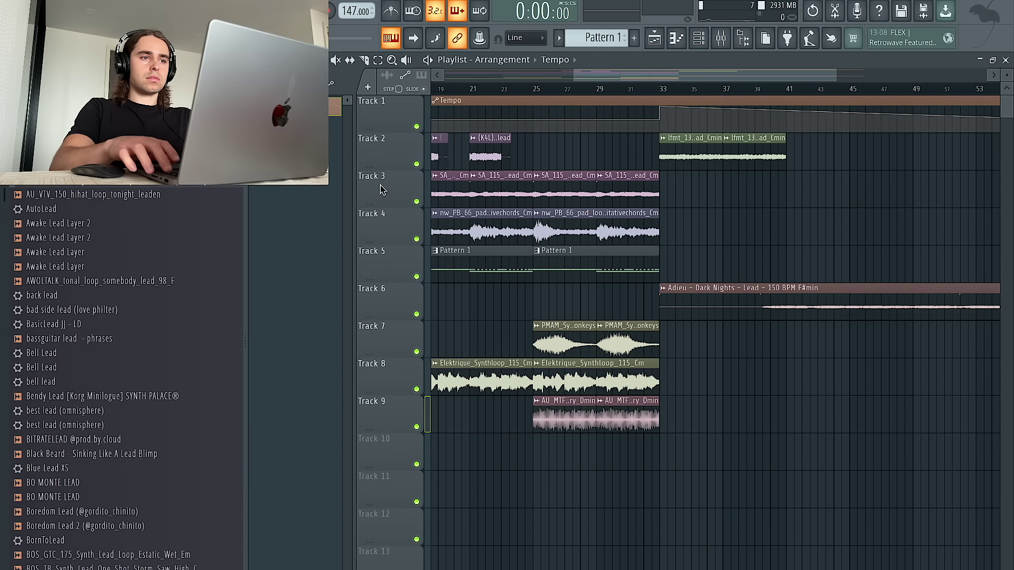
{"action": "right_click", "coordinate": [347, 11]}
{"action": "left_click", "coordinate": [408, 163]}
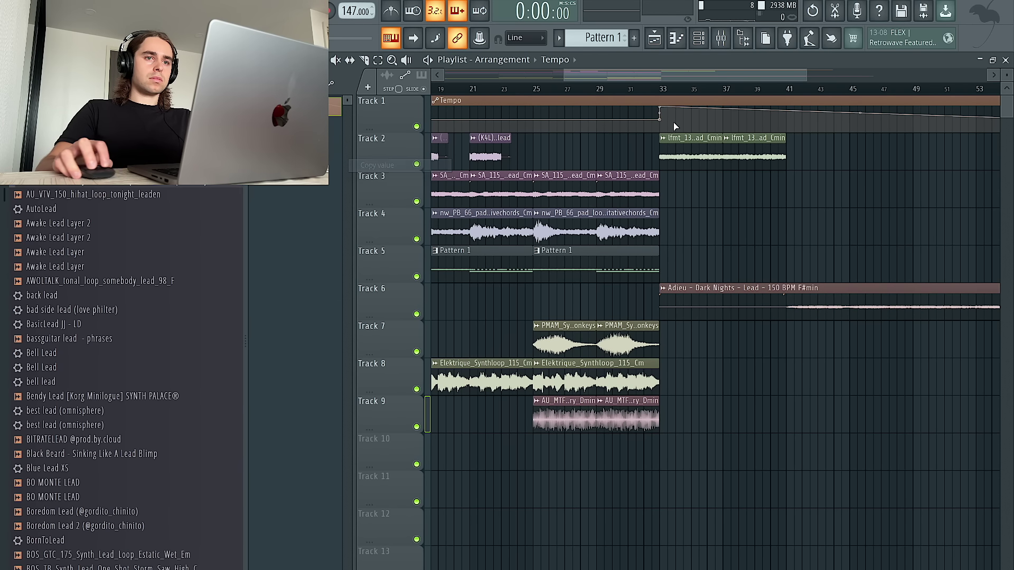
{"action": "right_click", "coordinate": [660, 109]}
{"action": "left_click", "coordinate": [705, 336]}
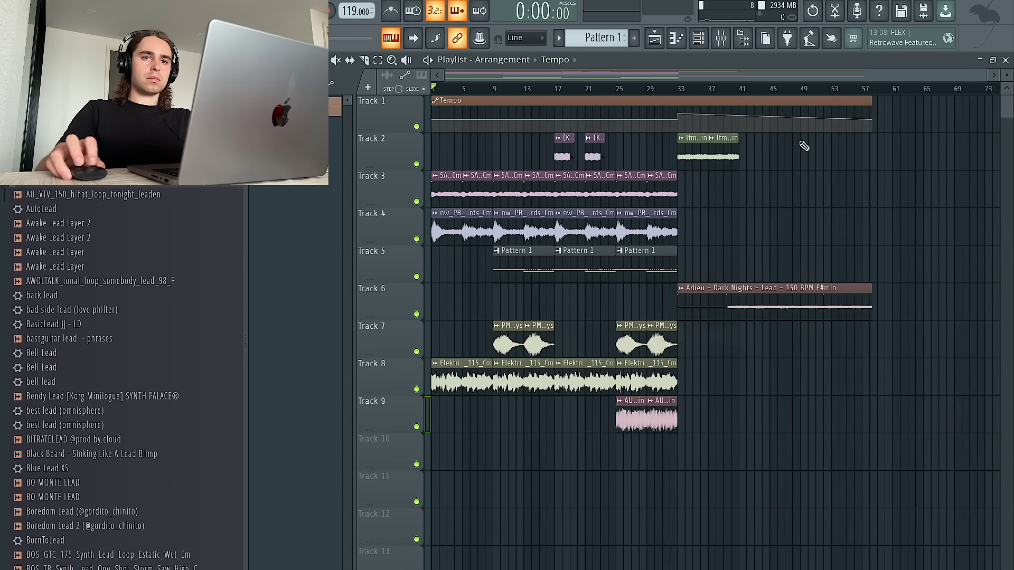
{"action": "right_click", "coordinate": [872, 116]}
{"action": "left_click", "coordinate": [904, 349]}
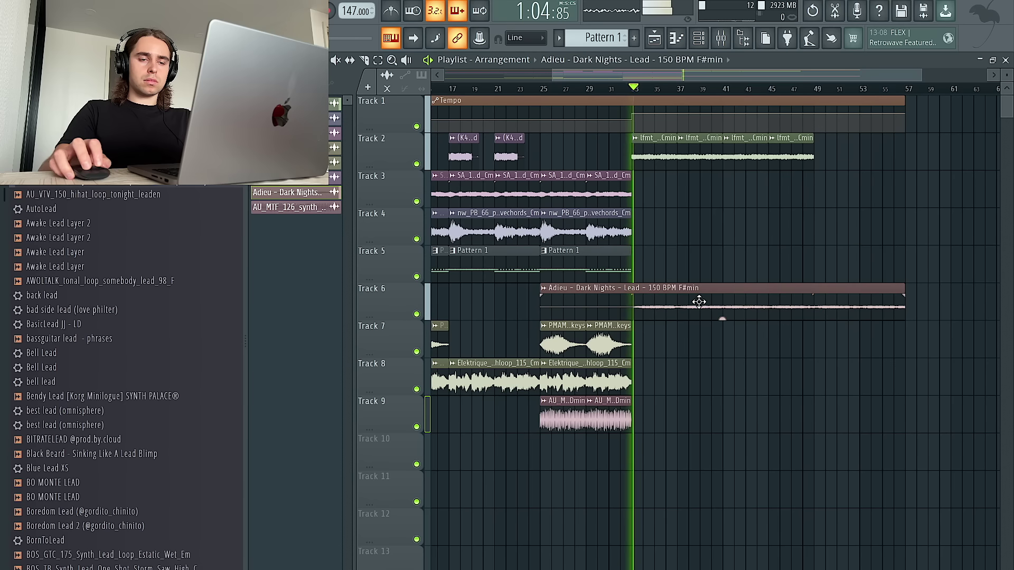
Step: Check the Adieu - Dark Nights lead's clip settings while playing the section from bar 33
{"action": "double_click", "coordinate": [719, 300]}
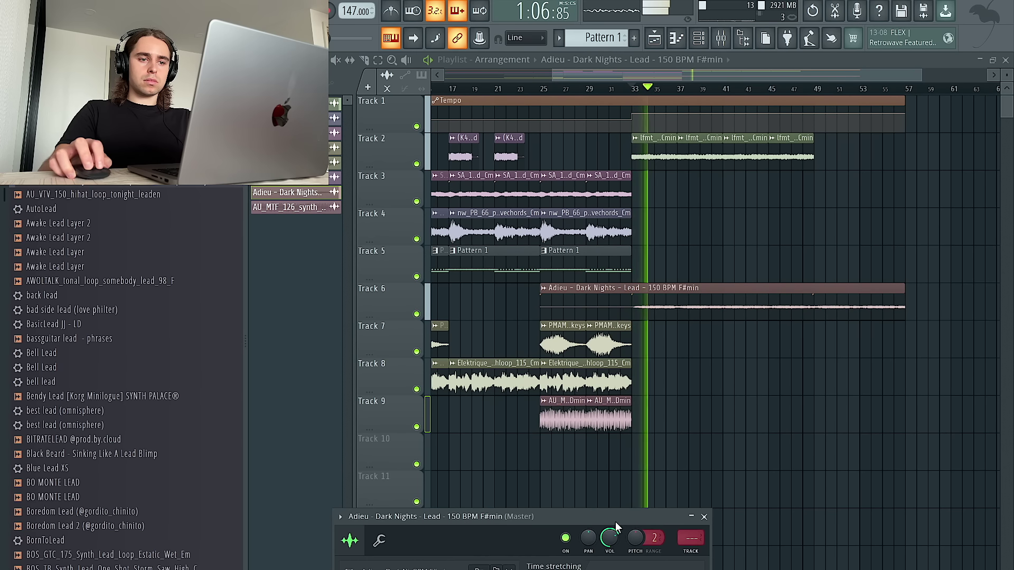
{"action": "right_click", "coordinate": [739, 477]}
{"action": "scroll", "coordinate": [741, 473], "scroll_direction": "up", "scroll_amount": 1}
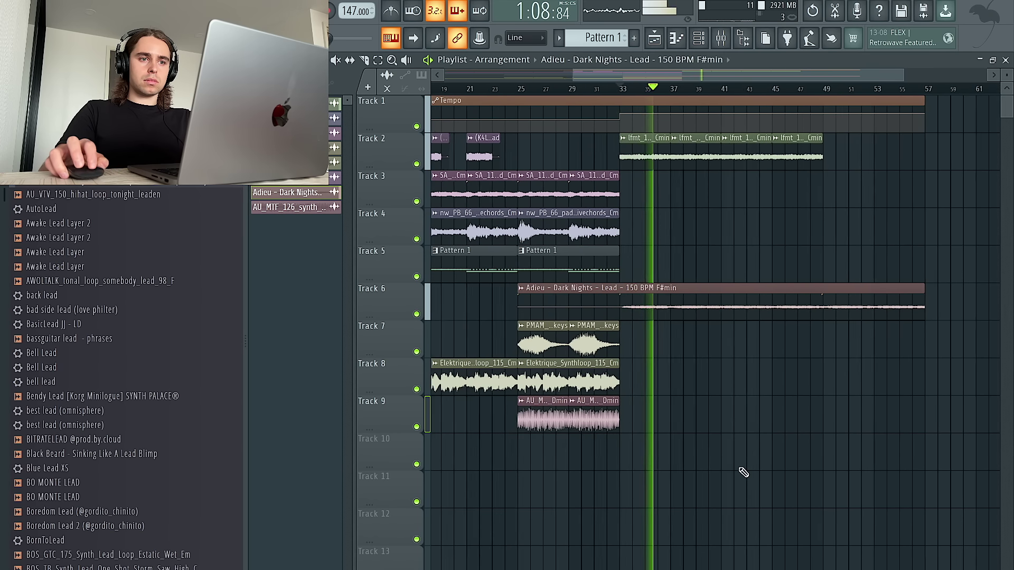
{"action": "scroll", "coordinate": [741, 470], "scroll_direction": "down", "scroll_amount": 4}
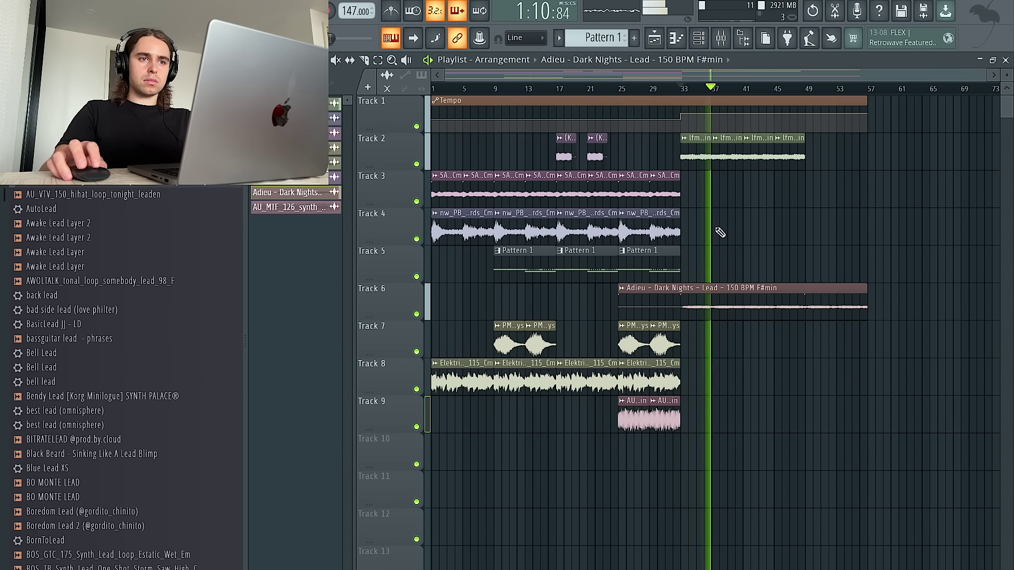
Step: Set the declicking mode of lfmt_130_kit_loop_yield_pad_Cmin to Generic (bleeding)
{"action": "double_click", "coordinate": [702, 156]}
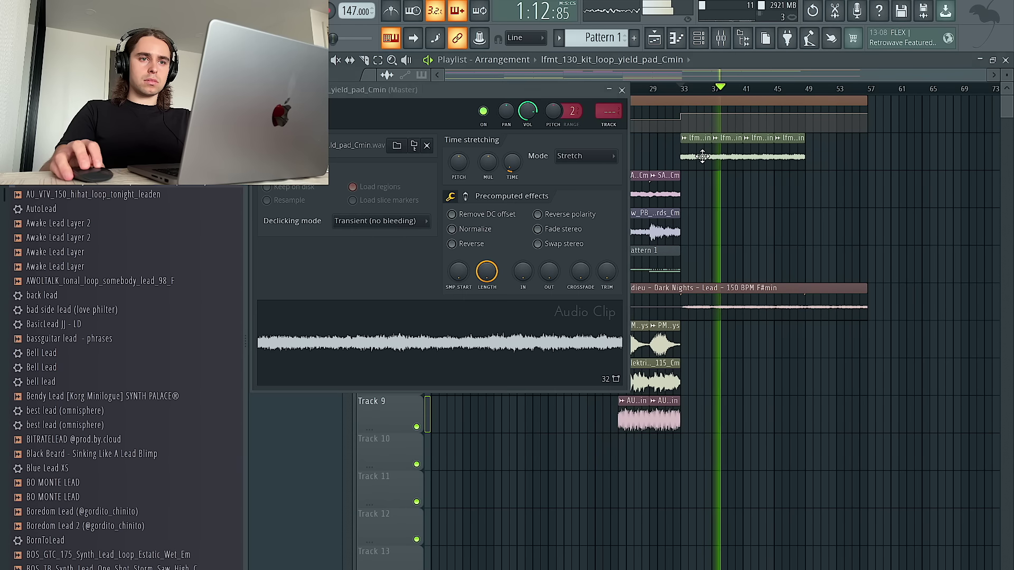
{"action": "left_click", "coordinate": [380, 221]}
{"action": "left_click", "coordinate": [381, 277]}
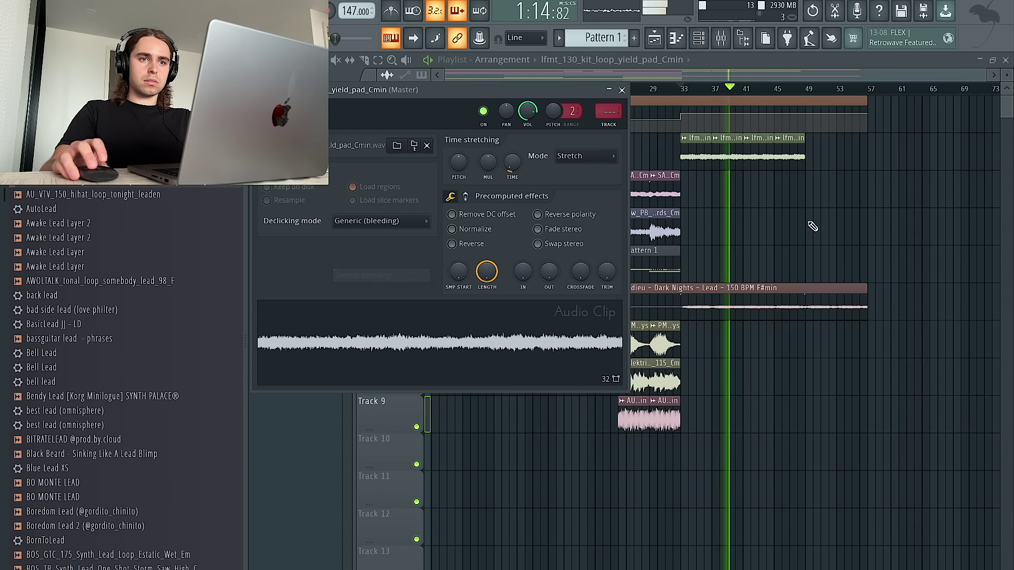
{"action": "scroll", "coordinate": [765, 215], "scroll_direction": "up", "scroll_amount": 5}
{"action": "right_click", "coordinate": [765, 230]}
{"action": "double_click", "coordinate": [713, 160]}
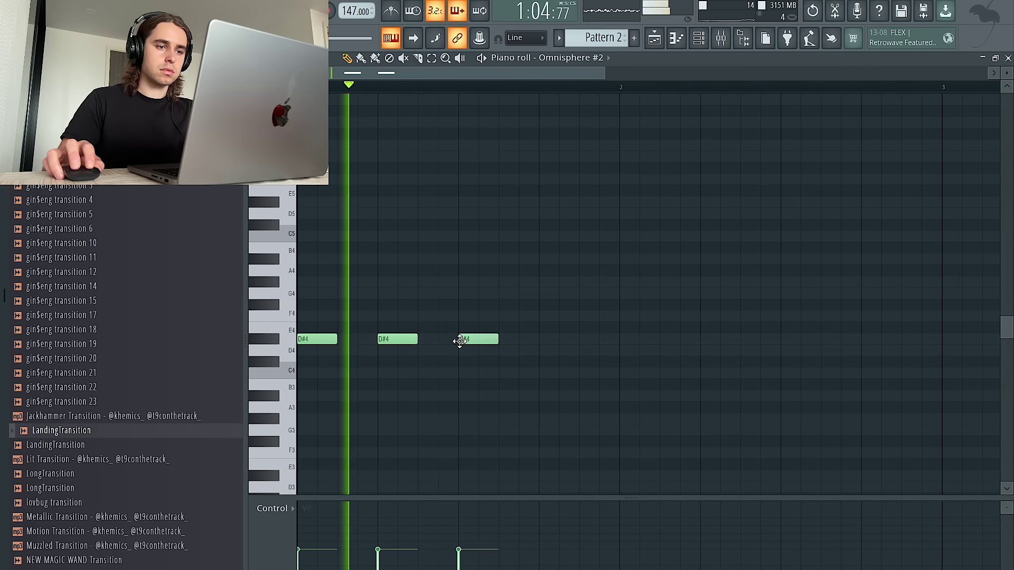
Step: Add five evenly spaced D4 notes after the three D#4 notes in the Omnisphere #2 piano roll of Pattern 2
{"action": "scroll", "coordinate": [459, 342], "scroll_direction": "down", "scroll_amount": 3}
{"action": "left_click", "coordinate": [403, 339]}
{"action": "mouse_move", "coordinate": [406, 342]}
{"action": "left_mouse_down"}
{"action": "mouse_move", "coordinate": [407, 320]}
{"action": "mouse_move", "coordinate": [441, 330]}
{"action": "mouse_move", "coordinate": [411, 317]}
{"action": "mouse_move", "coordinate": [412, 359]}
{"action": "left_mouse_up"}
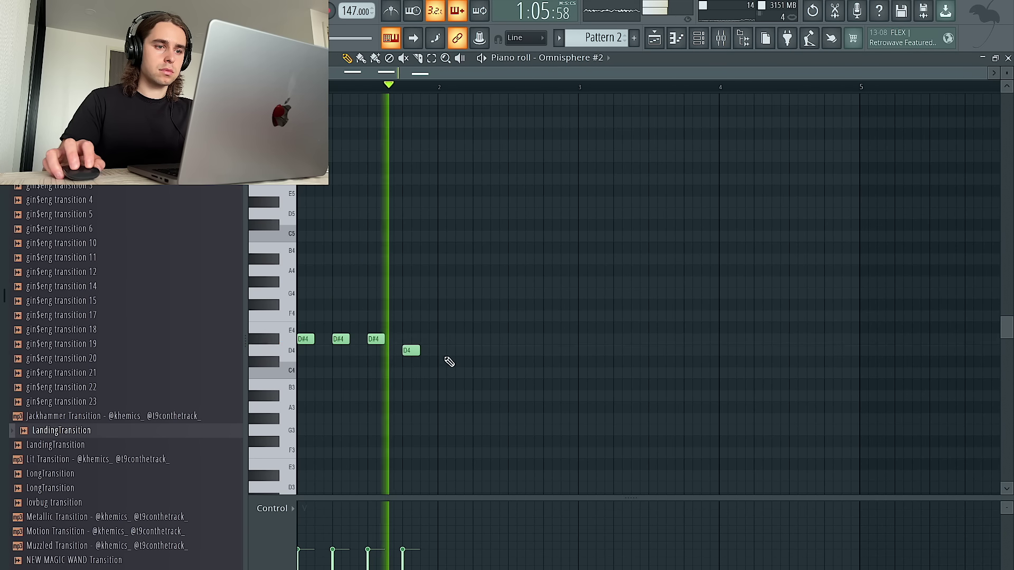
{"action": "left_click", "coordinate": [446, 351]}
{"action": "left_click", "coordinate": [481, 351]}
{"action": "left_click", "coordinate": [516, 351]}
{"action": "left_click", "coordinate": [552, 352]}
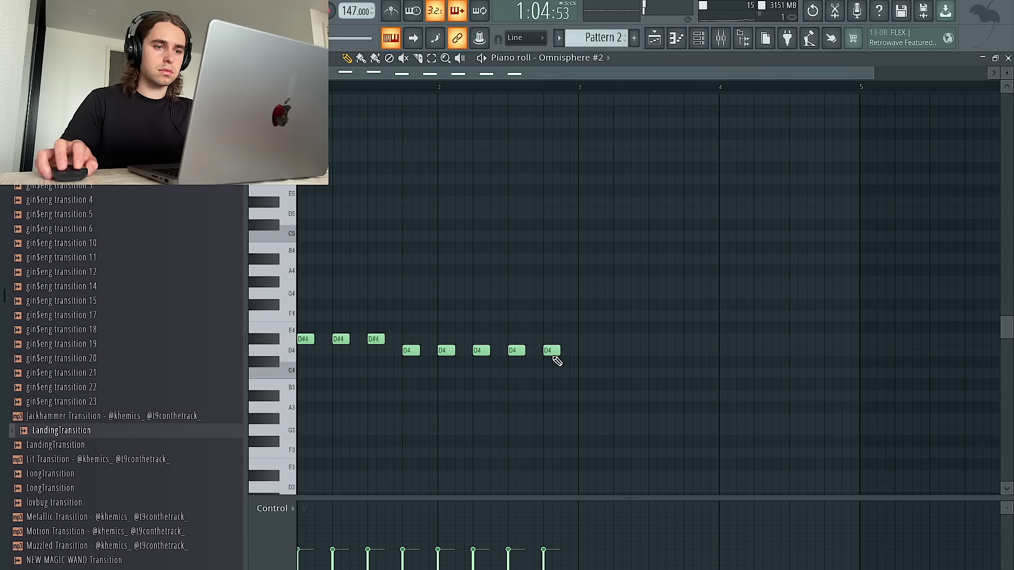
Step: Continue the Omnisphere #2 melody with three C4 notes starting at bar 3, playing the pattern back
{"action": "left_click_drag", "start_coordinate": [549, 375], "coordinate": [552, 351]}
{"action": "key", "text": "space"}
{"action": "left_click", "coordinate": [585, 373]}
{"action": "left_click", "coordinate": [617, 374]}
{"action": "left_click", "coordinate": [481, 373]}
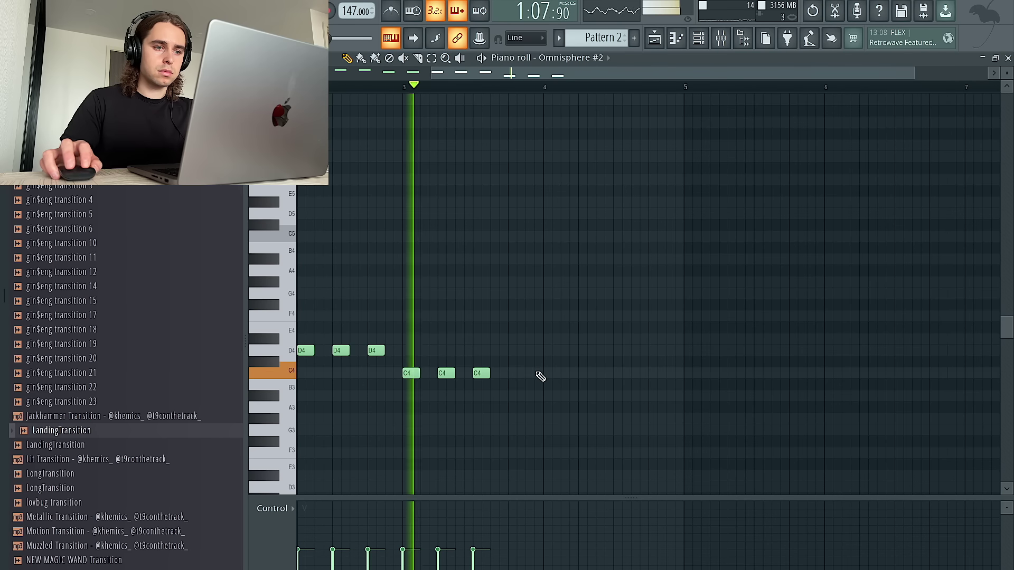
Step: Replace the extra fourth C4 with a D4 and extend the melody to five D4 notes in a row
{"action": "left_click", "coordinate": [516, 374]}
{"action": "left_click", "coordinate": [552, 351]}
{"action": "key", "text": "space"}
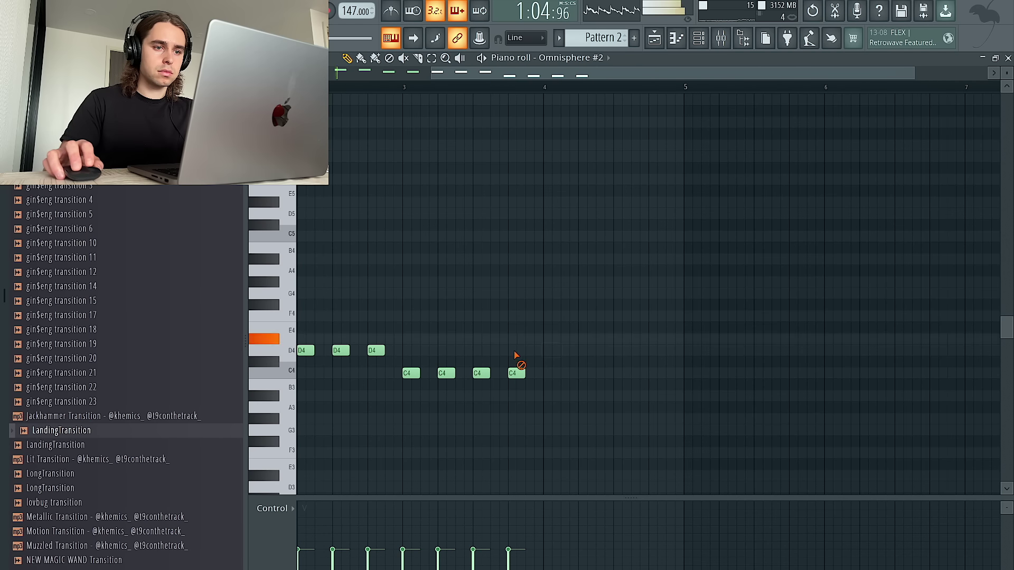
{"action": "left_click", "coordinate": [584, 352]}
{"action": "left_click", "coordinate": [619, 352]}
{"action": "scroll", "coordinate": [612, 352], "scroll_direction": "down", "scroll_amount": 2}
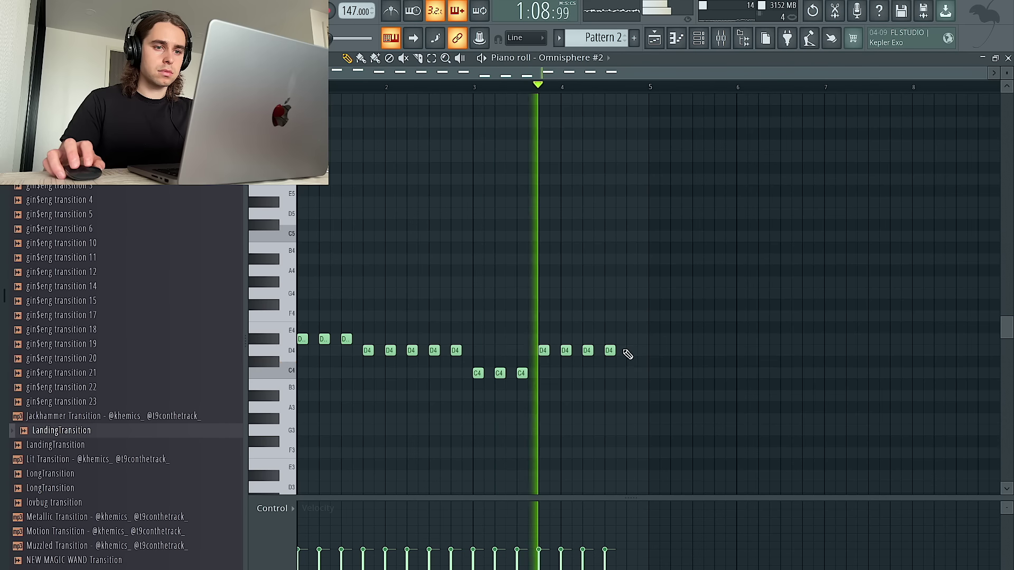
{"action": "left_click", "coordinate": [629, 353]}
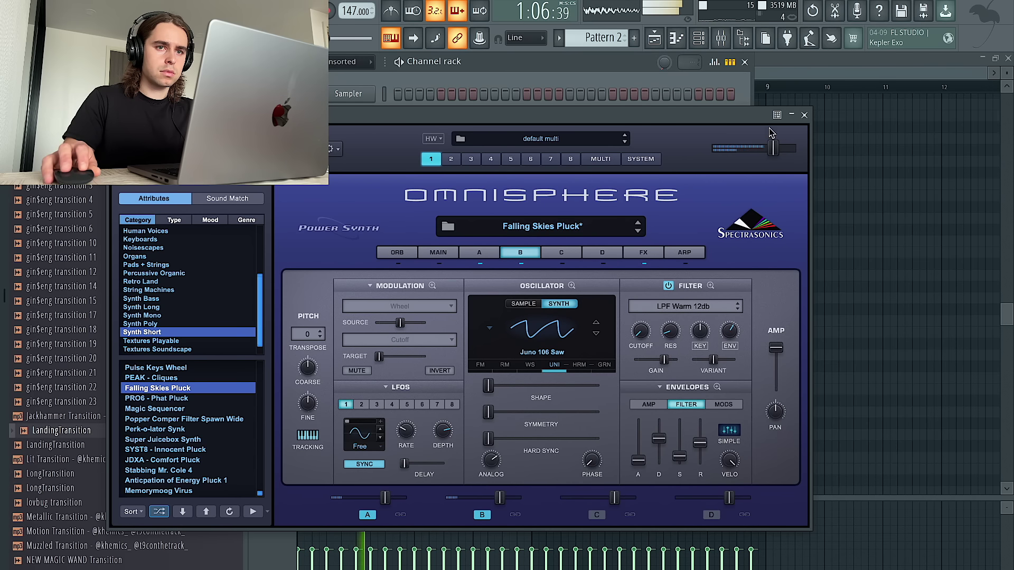
Step: Close the Omnisphere editor, show the mixer and browse the effect list for slot 1 of insert 6
{"action": "left_click", "coordinate": [804, 115]}
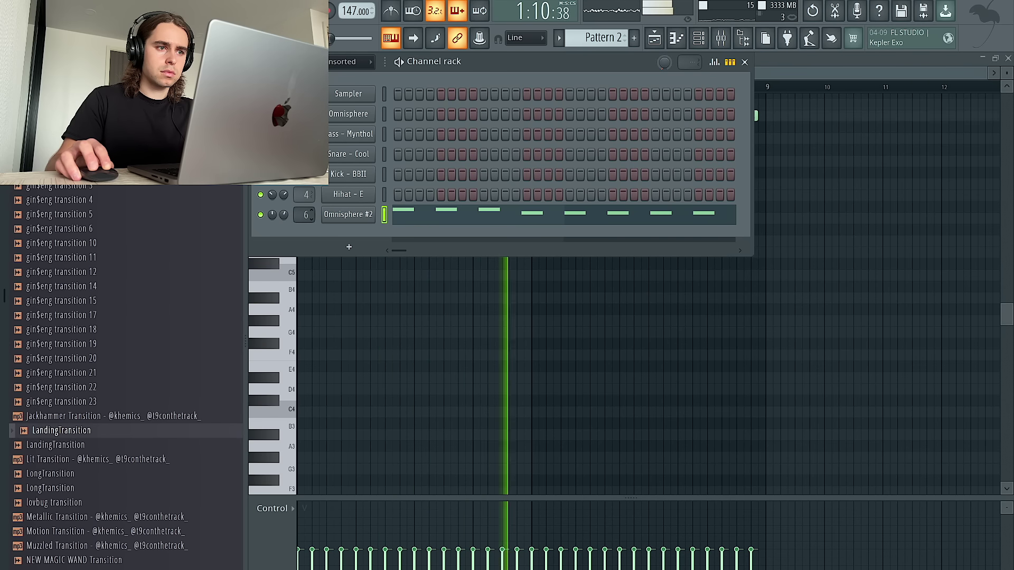
{"action": "key", "text": "F9"}
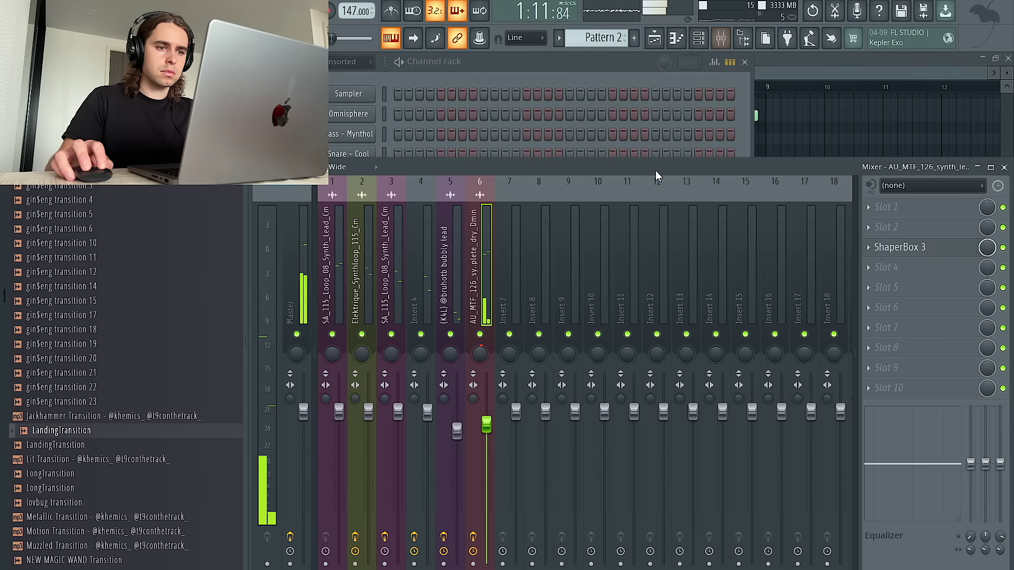
{"action": "left_click", "coordinate": [666, 62]}
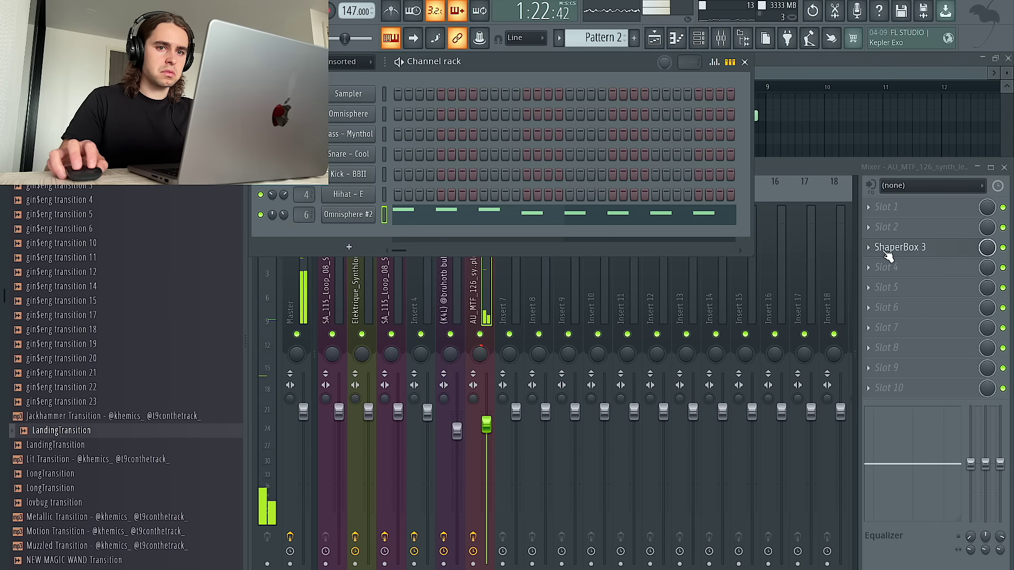
{"action": "left_click", "coordinate": [897, 211]}
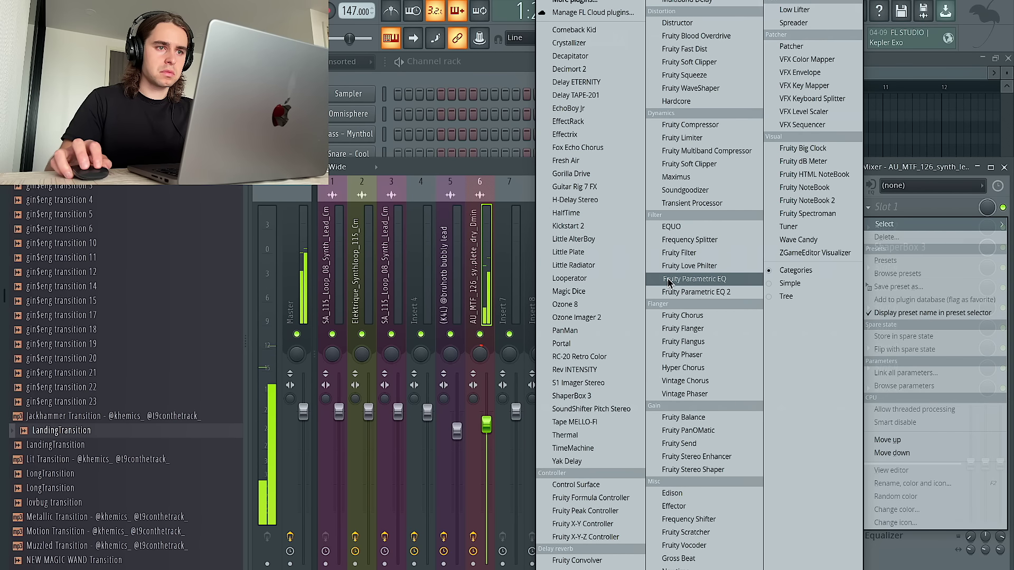
{"action": "left_click", "coordinate": [493, 295]}
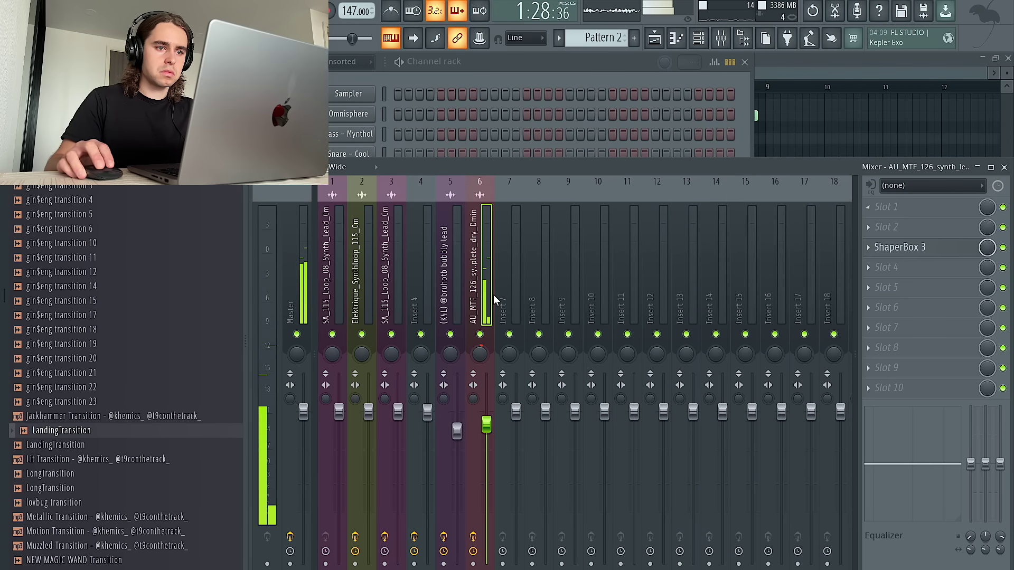
Step: Close the Omnisphere editor set to the Choir Women Ahs patch and open the Omnisphere #3 piano roll
{"action": "left_click", "coordinate": [868, 249]}
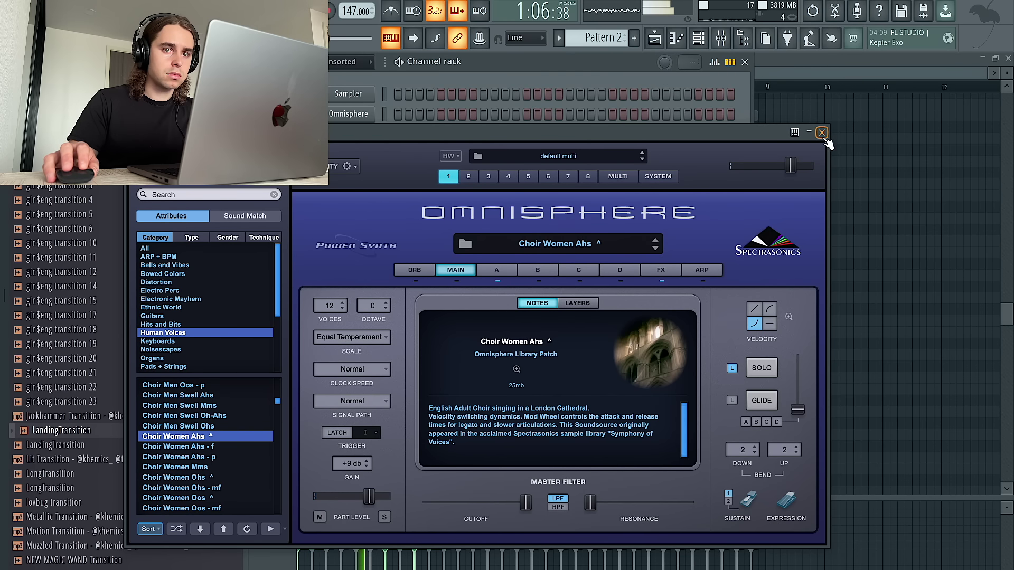
{"action": "left_click", "coordinate": [821, 133]}
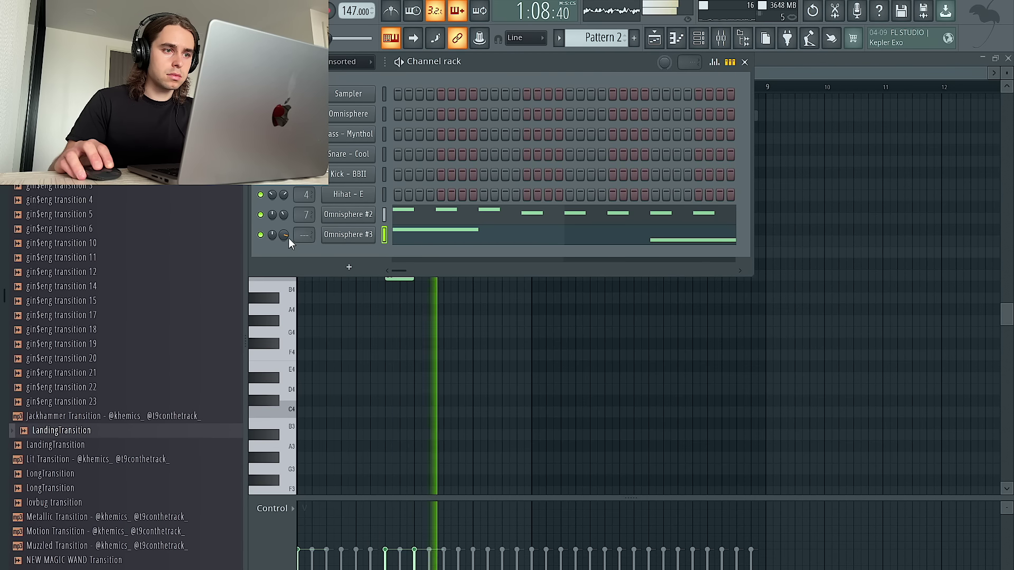
{"action": "left_click", "coordinate": [455, 236]}
Step: Delete the pasted D#4, D4 and C4 melody notes from Omnisphere #3, keeping only the long D#5, C5 and D5 notes
{"action": "key", "text": "ctrl+a"}
{"action": "key", "text": "ctrl+v"}
{"action": "key", "text": "ctrl+b"}
{"action": "key", "text": "Delete"}
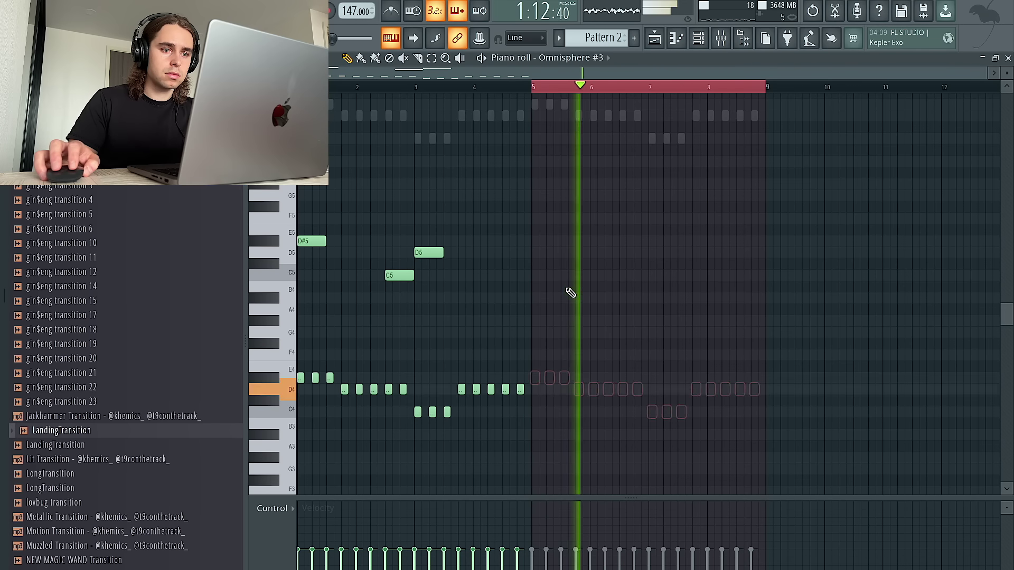
{"action": "key", "text": "space"}
{"action": "key", "text": "space"}
{"action": "left_click_drag", "start_coordinate": [533, 422], "coordinate": [300, 359], "text": "ctrl"}
{"action": "key", "text": "Delete"}
{"action": "key", "text": "ctrl+d"}
{"action": "key", "text": "space"}
{"action": "key", "text": "space"}
Step: Raise the three remaining Omnisphere #3 notes one octave to D#6, C6 and D6, and play them back
{"action": "left_click_drag", "start_coordinate": [610, 334], "coordinate": [311, 234], "text": "ctrl"}
{"action": "key", "text": "ctrl+a"}
{"action": "key", "text": "ctrl+Up"}
{"action": "key", "text": "space"}
{"action": "key", "text": "space"}
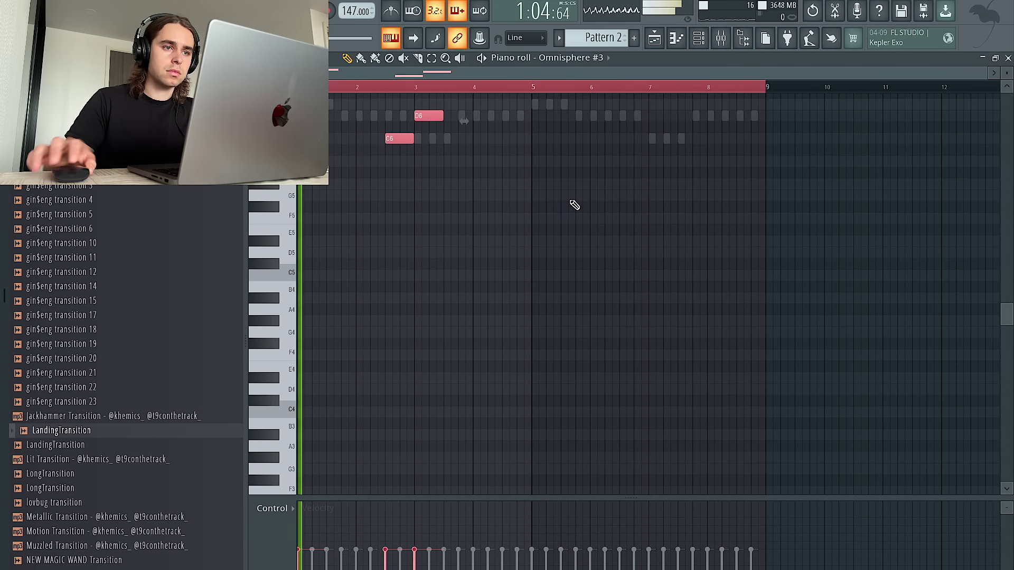
Step: Duplicate the D#6, C6 and D6 choir phrase so it repeats from bar 5
{"action": "key", "text": "ctrl+d"}
{"action": "left_click_drag", "start_coordinate": [535, 91], "coordinate": [346, 95], "text": "ctrl"}
{"action": "key", "text": "ctrl+b"}
{"action": "key", "text": "ctrl+d"}
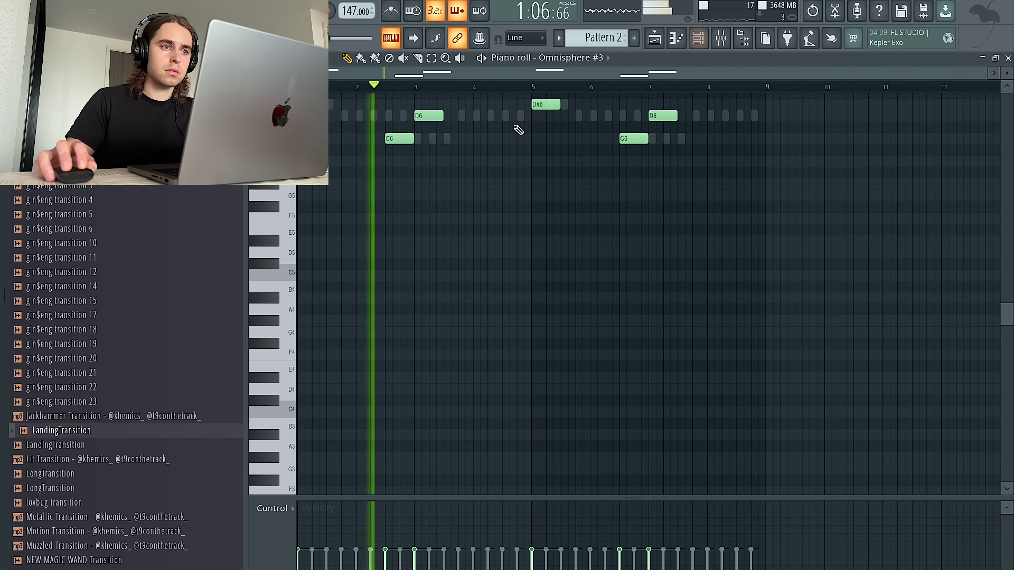
Step: Shift the pad, lead and Pattern 2 clips from bar 33 to bar 41, and start Track 7's Pattern 2 clip at bar 41
{"action": "scroll", "coordinate": [509, 132], "scroll_direction": "up", "scroll_amount": 2}
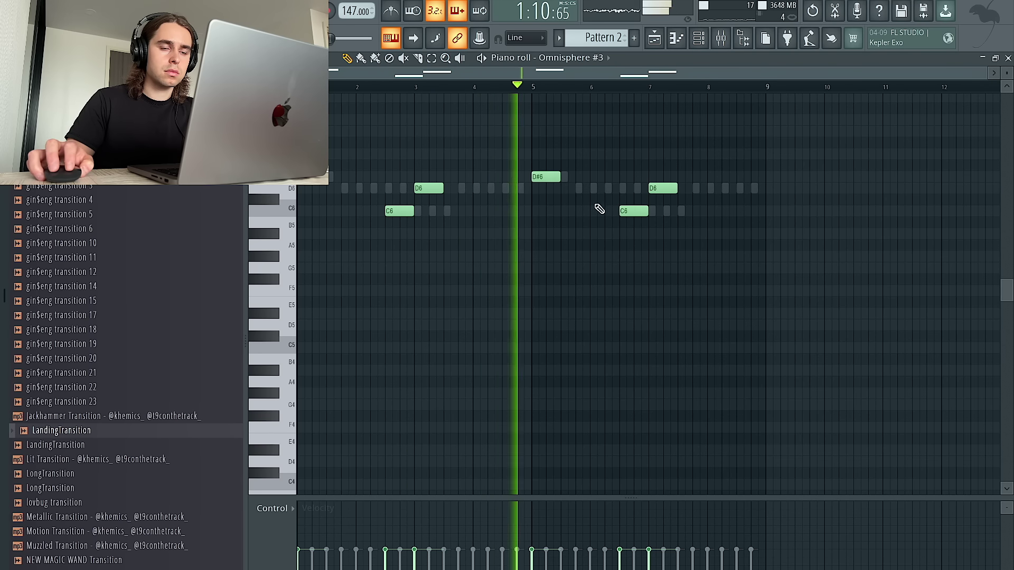
{"action": "left_click", "coordinate": [699, 37]}
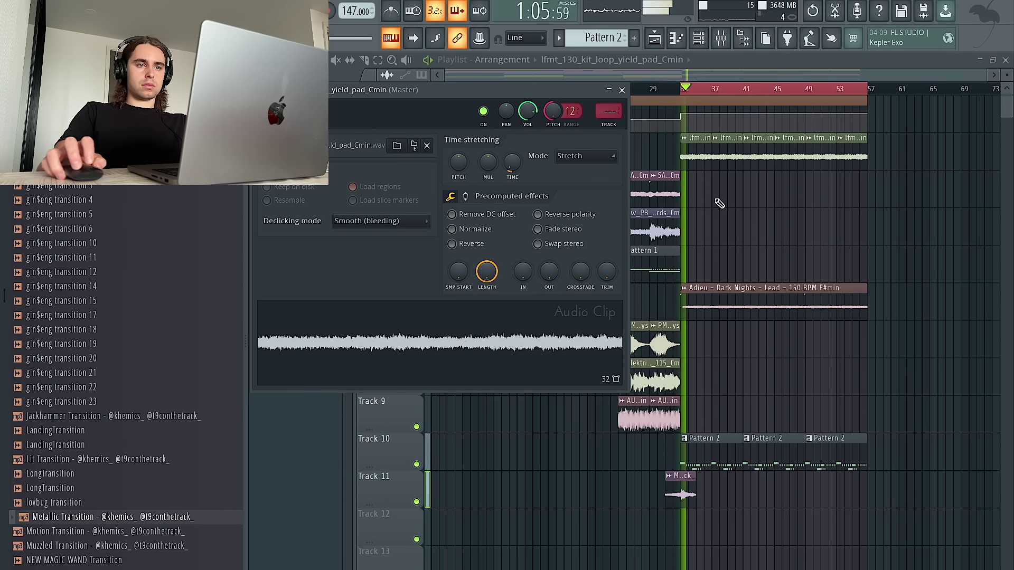
{"action": "right_click", "coordinate": [762, 211]}
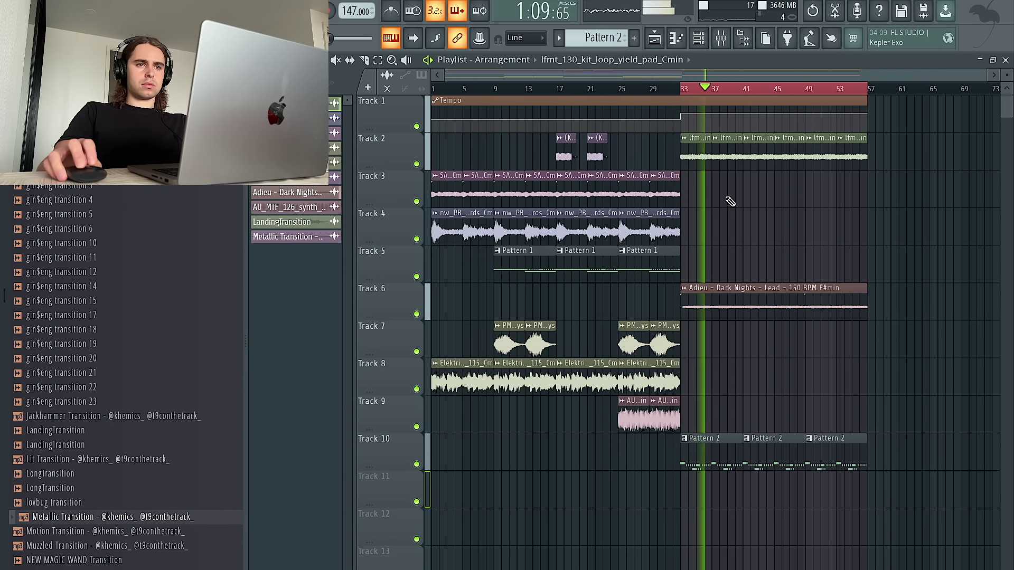
{"action": "left_click_drag", "start_coordinate": [950, 543], "coordinate": [751, 157]}
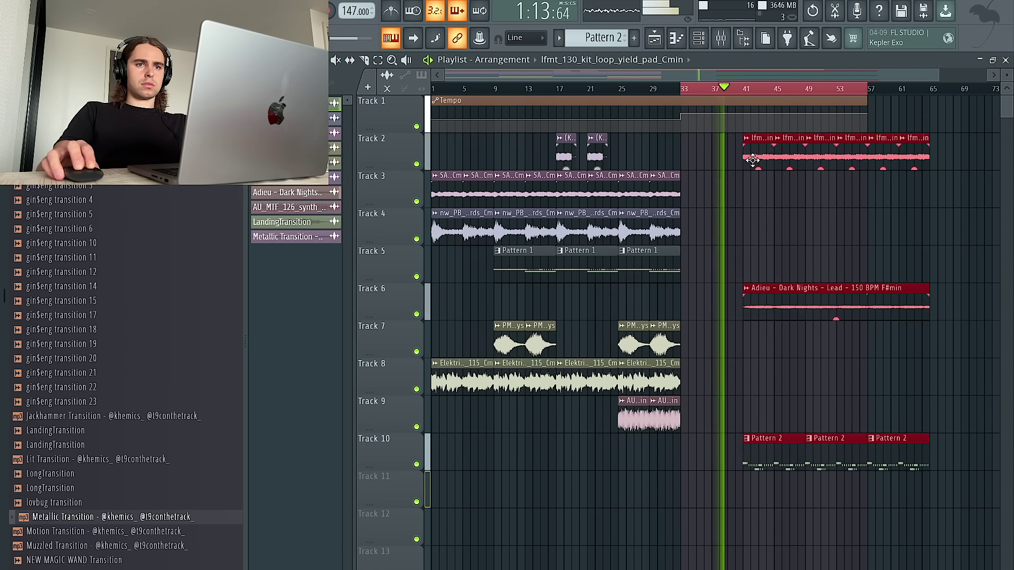
{"action": "left_click", "coordinate": [792, 173], "text": "ctrl"}
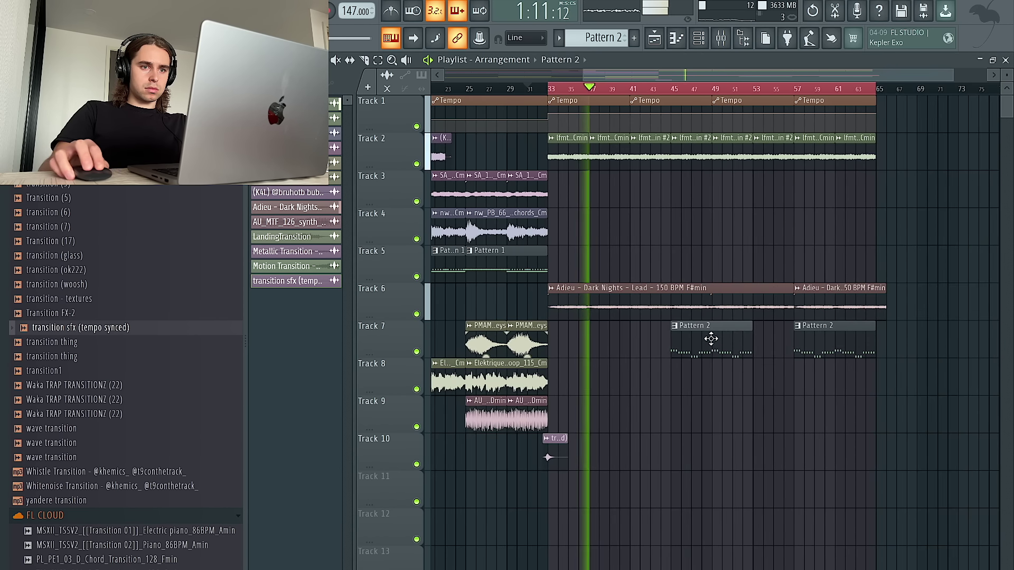
{"action": "left_click_drag", "start_coordinate": [711, 338], "coordinate": [670, 338]}
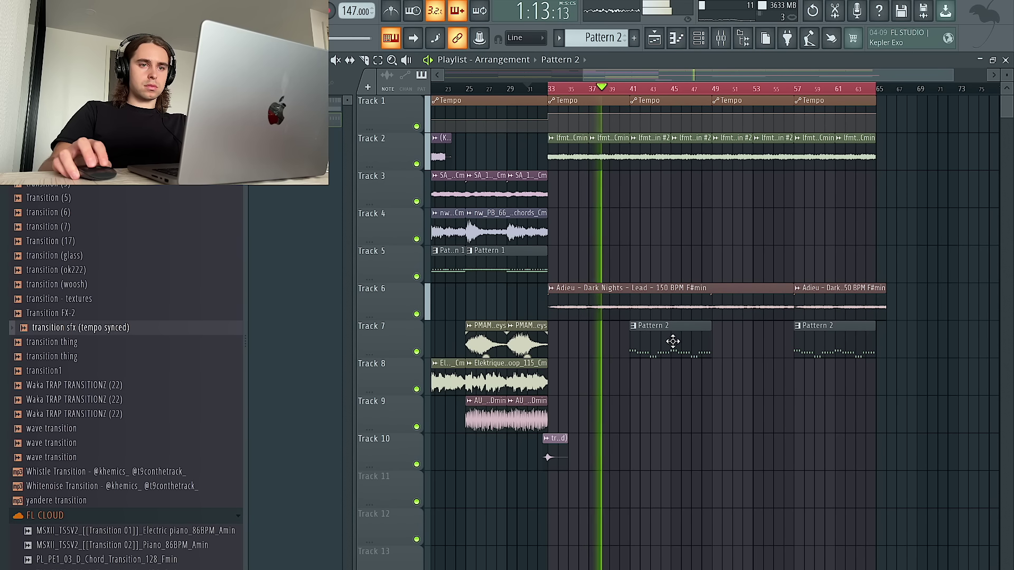
Step: Set the lfmt yield pad clip's declicking mode to Crossfade (bleeding) and route it to mixer insert 8
{"action": "double_click", "coordinate": [595, 155]}
{"action": "left_click", "coordinate": [368, 222]}
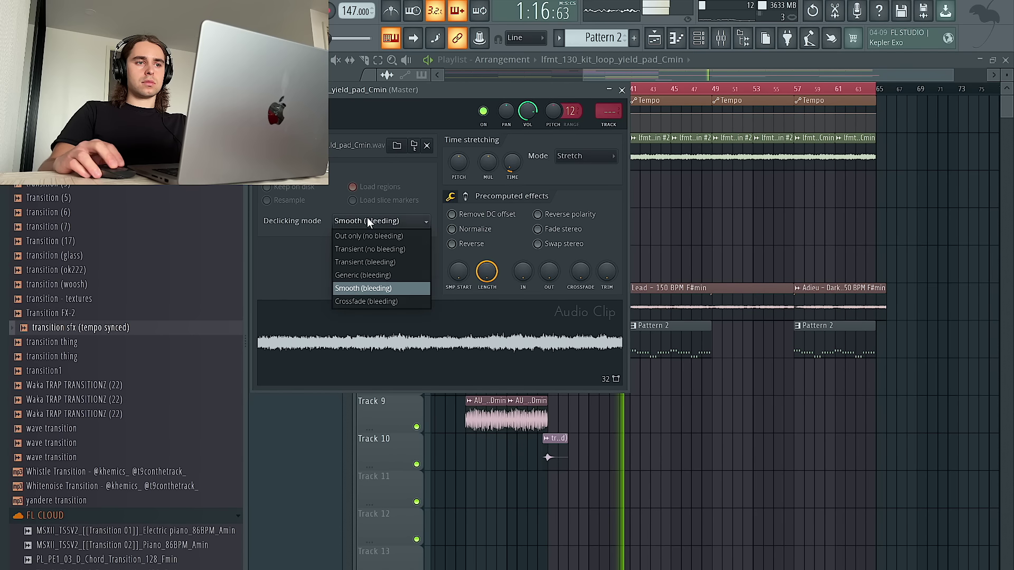
{"action": "left_click", "coordinate": [367, 302]}
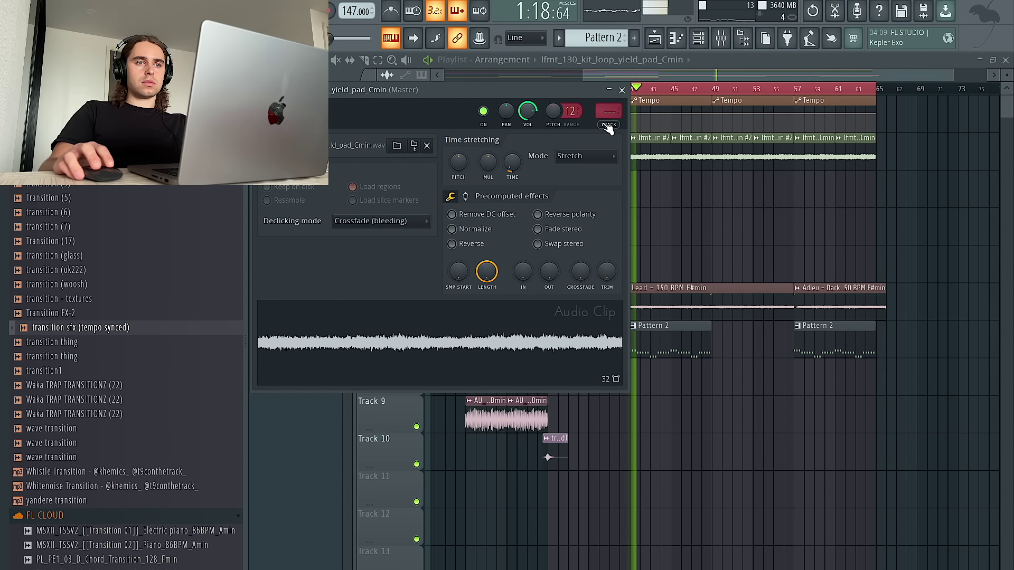
{"action": "left_click", "coordinate": [609, 126]}
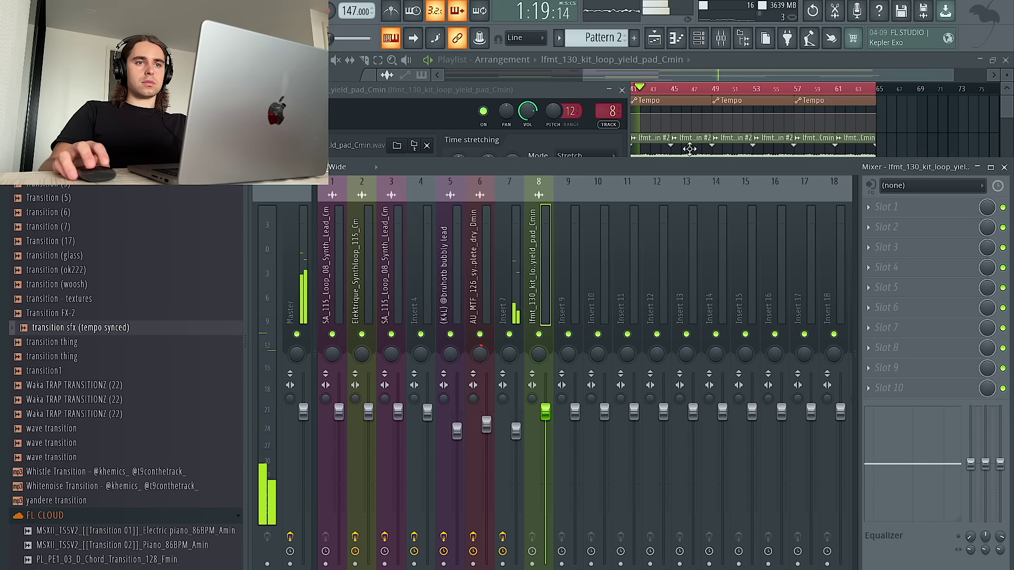
{"action": "left_click", "coordinate": [957, 151]}
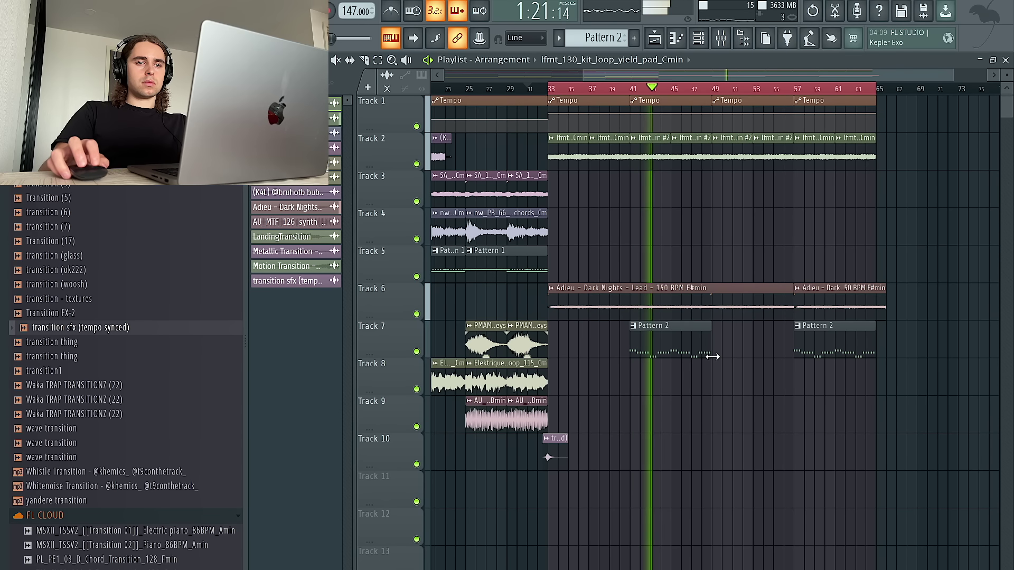
Step: Copy the Pattern 2 clip on Track 7 to bar 49 and recolour the pad #2 clips light blue
{"action": "left_click_drag", "start_coordinate": [725, 347], "coordinate": [647, 345]}
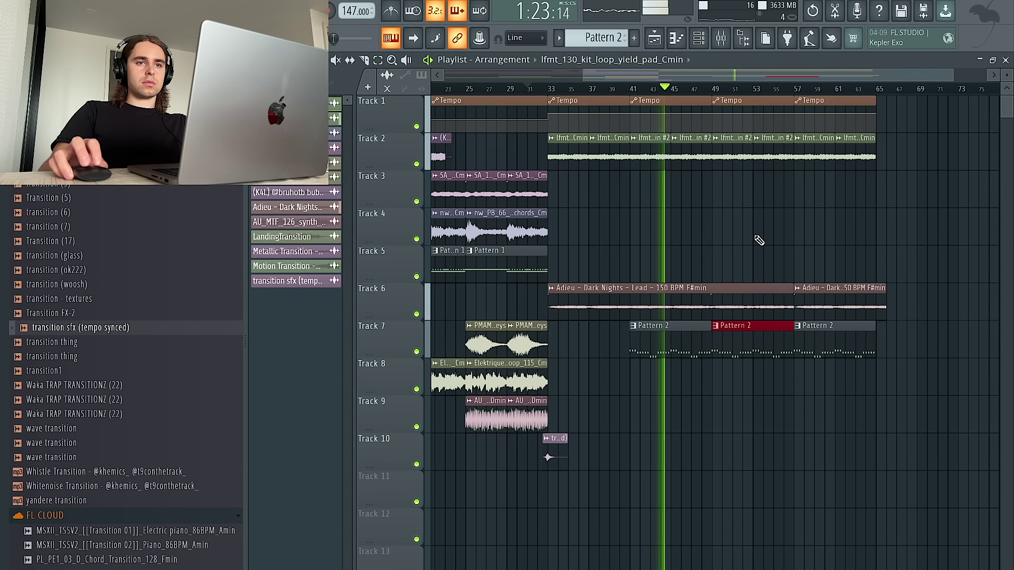
{"action": "left_click_drag", "start_coordinate": [769, 197], "coordinate": [637, 153]}
{"action": "left_click", "coordinate": [636, 140], "text": "ctrl"}
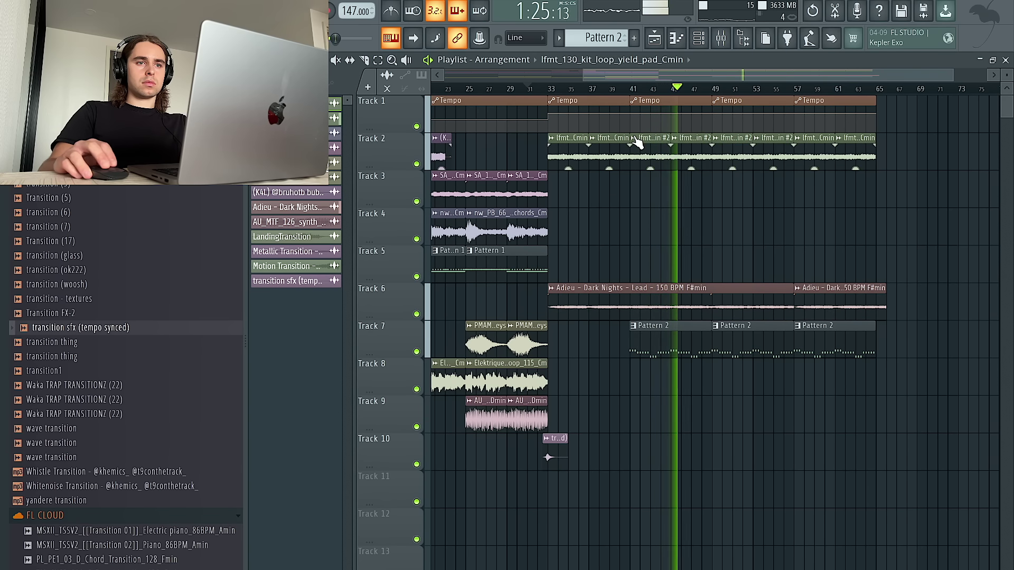
{"action": "left_click", "coordinate": [635, 138]}
{"action": "left_click", "coordinate": [661, 210]}
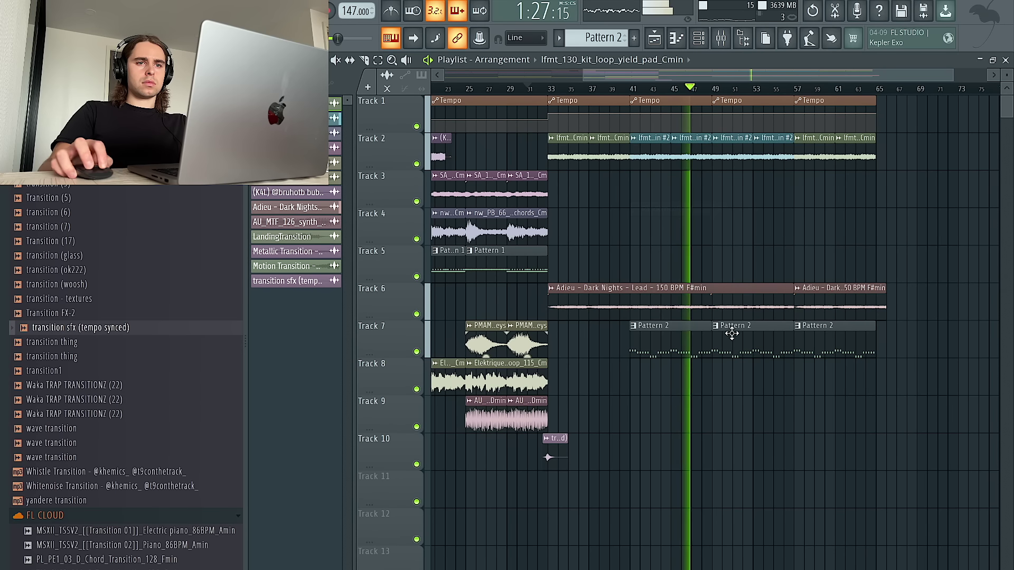
Step: Replace the blue pad clips between bars 49 and 57 with copies of the green pad clips
{"action": "right_click", "coordinate": [746, 160]}
{"action": "right_click", "coordinate": [769, 160]}
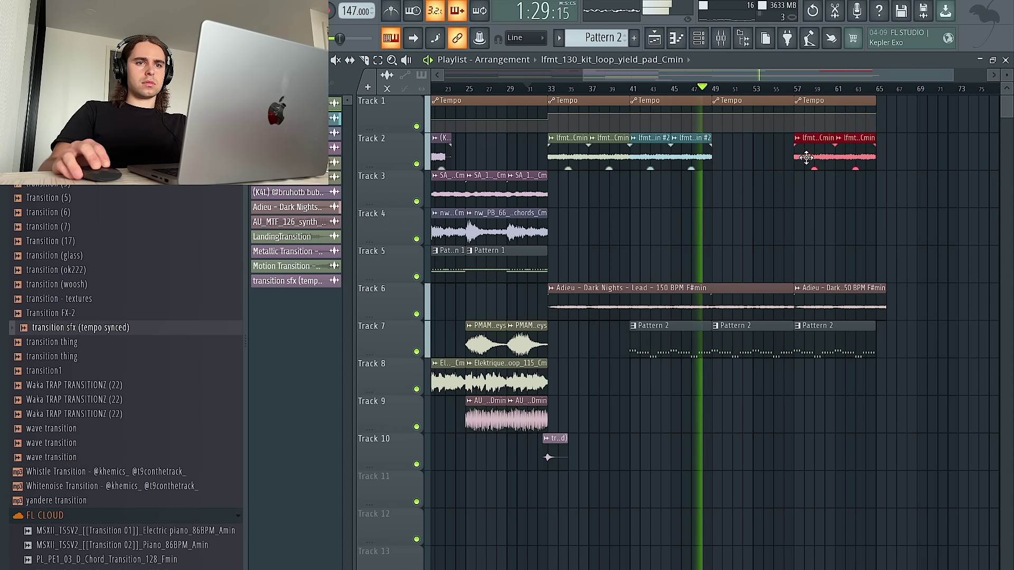
{"action": "scroll", "coordinate": [763, 180], "scroll_direction": "up", "scroll_amount": 1}
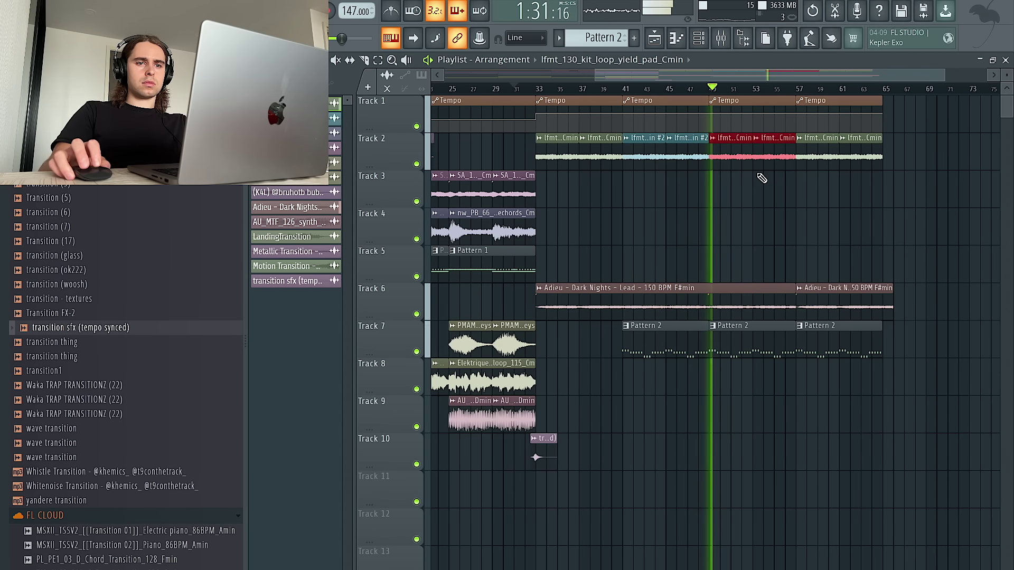
Step: Delete the pad, lead and Pattern 2 clips after bar 57, and select bars 41 to 57 in the playlist
{"action": "scroll", "coordinate": [748, 283], "scroll_direction": "down", "scroll_amount": 3}
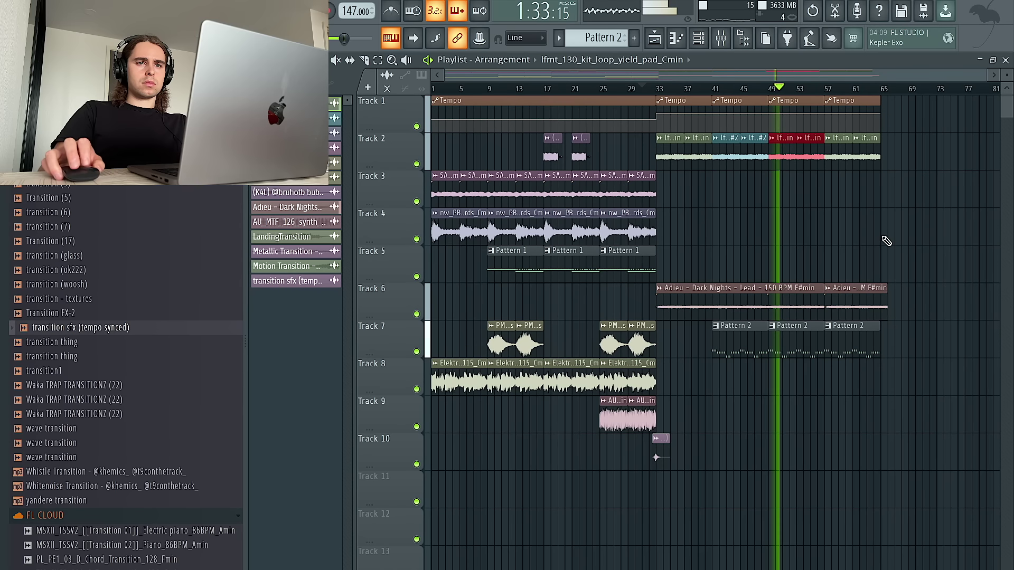
{"action": "right_click", "coordinate": [866, 333]}
{"action": "right_click", "coordinate": [882, 301]}
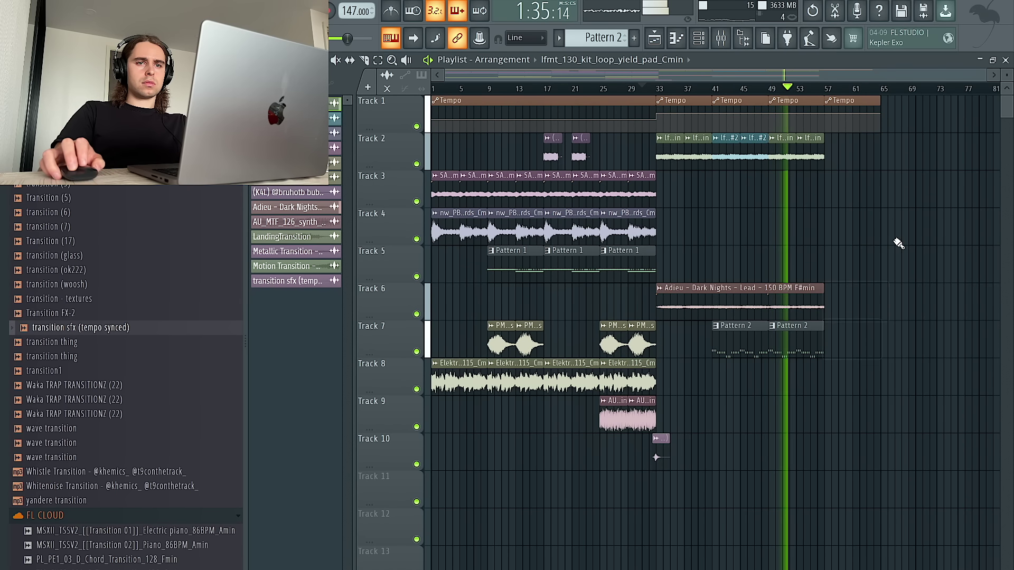
{"action": "left_click_drag", "start_coordinate": [827, 93], "coordinate": [716, 93]}
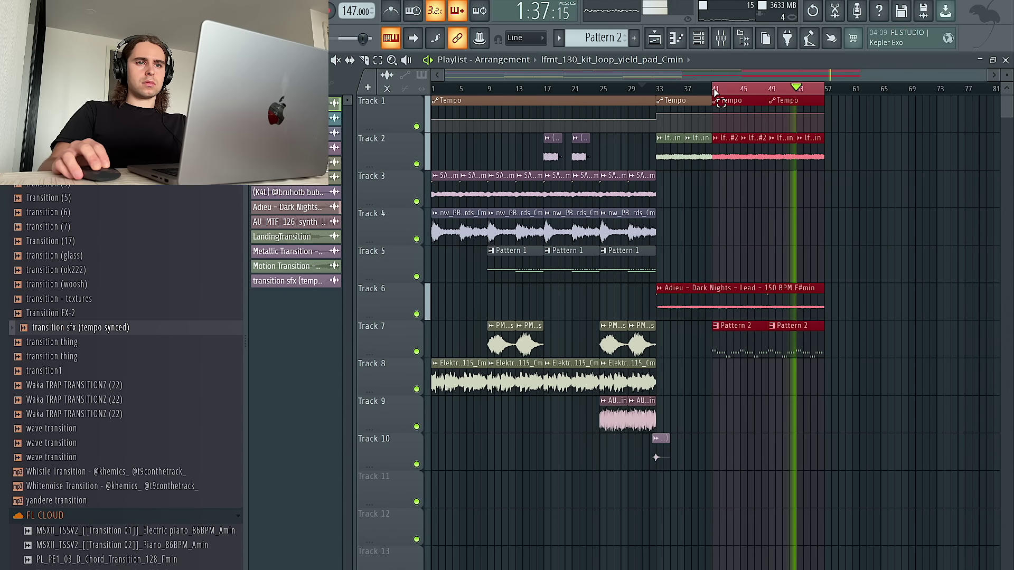
Step: Show the Unsorted channels in the channel rack and add the Bass - Mynthol sample from the Bass folder as a new channel
{"action": "left_click", "coordinate": [699, 38]}
{"action": "left_click", "coordinate": [336, 63]}
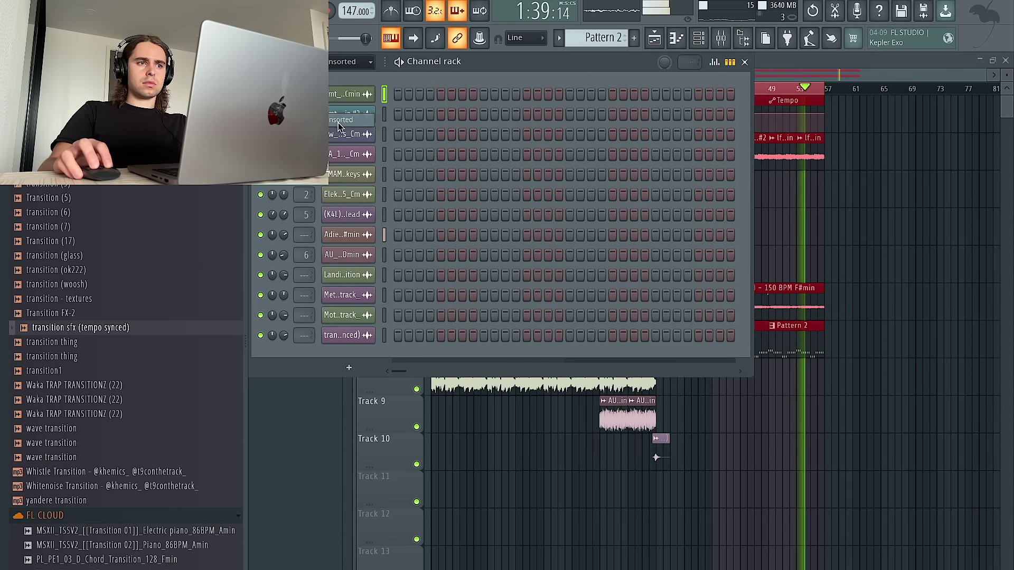
{"action": "left_click", "coordinate": [340, 120]}
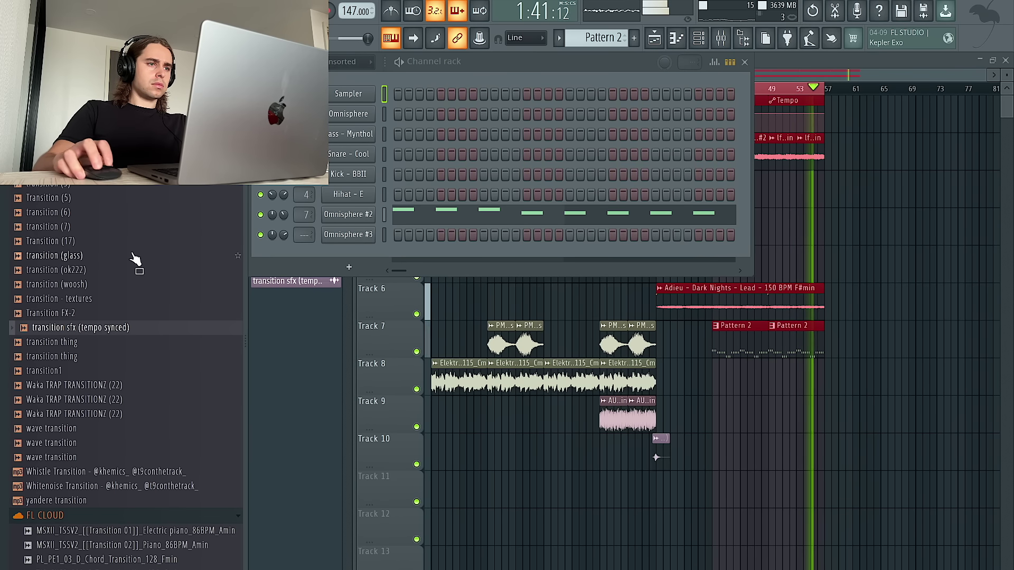
{"action": "key", "text": "Escape"}
{"action": "left_click", "coordinate": [110, 252]}
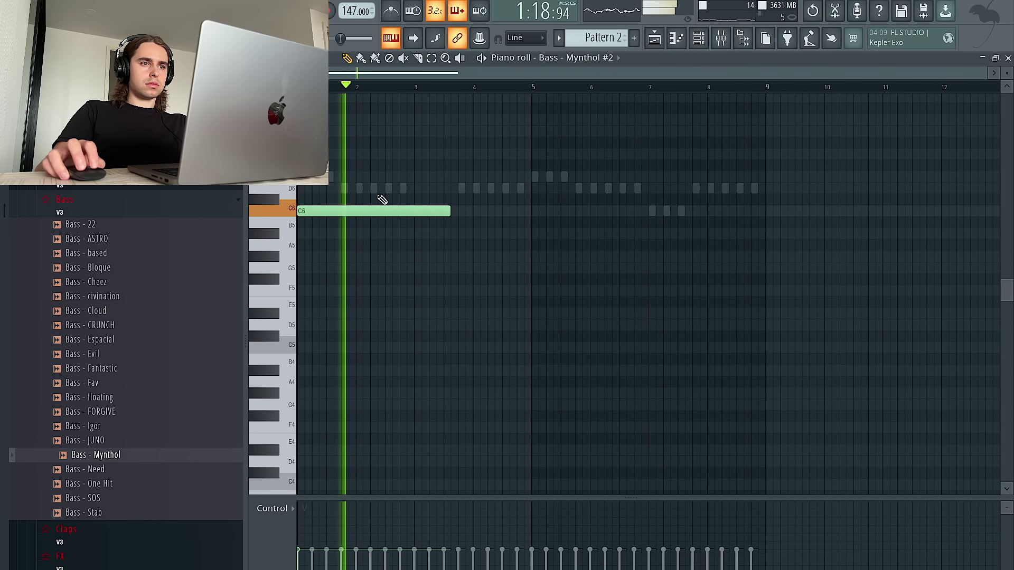
Step: Add a D6 midway through bar 2 and a D#6 at bar 3 after the C6 bass note, joining the notes end to end
{"action": "left_click", "coordinate": [397, 189]}
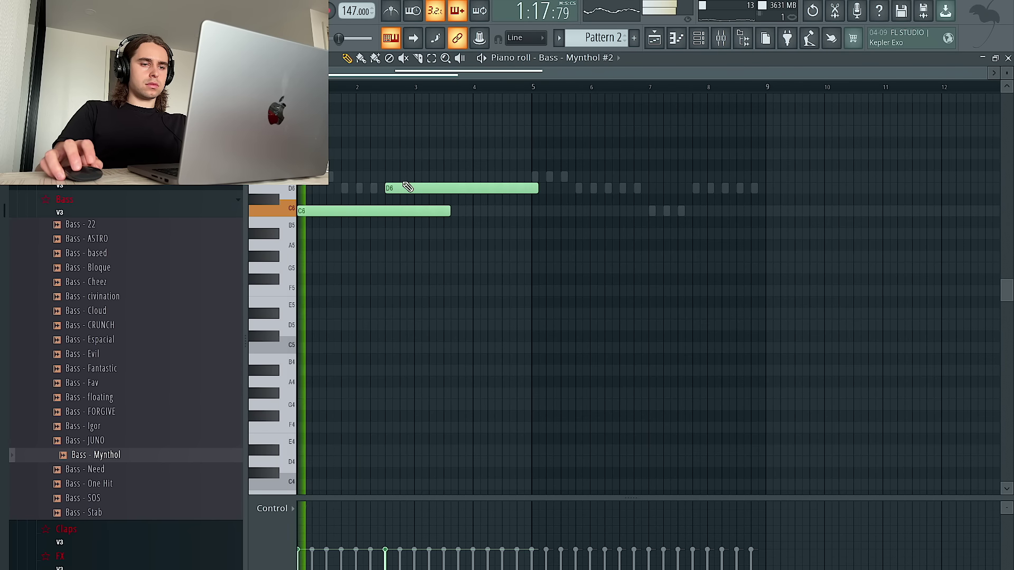
{"action": "key", "text": "ctrl+l"}
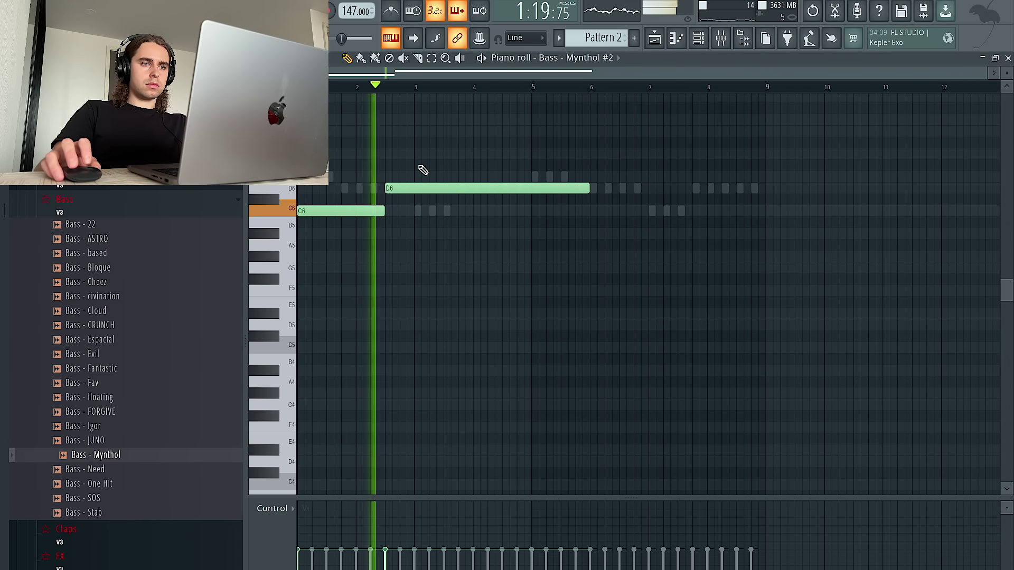
{"action": "left_click", "coordinate": [416, 212]}
{"action": "left_click_drag", "start_coordinate": [416, 220], "coordinate": [416, 185]}
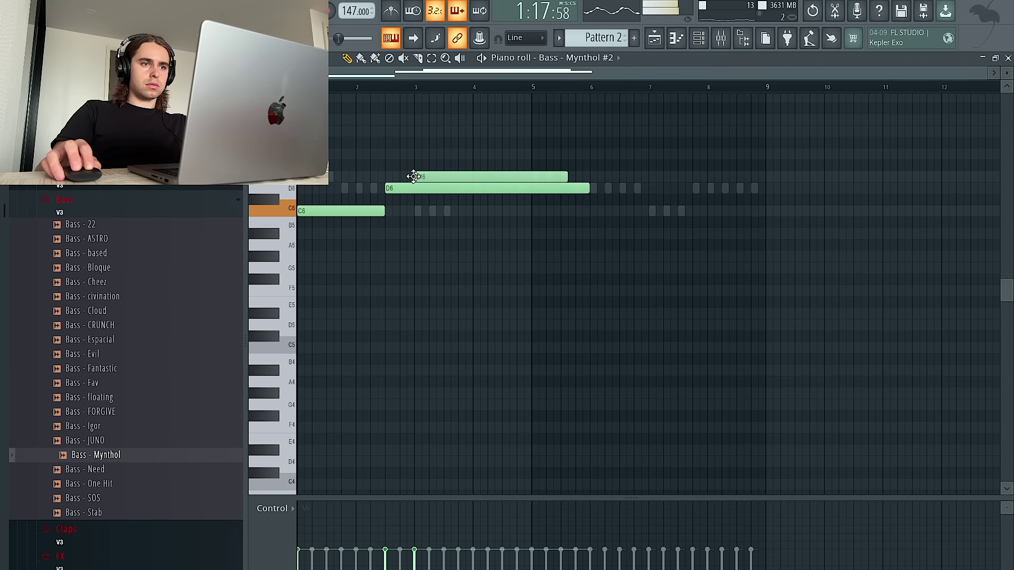
{"action": "key", "text": "space"}
{"action": "key", "text": "ctrl+l"}
Step: Lower the three Bass - Mynthol #2 notes one octave to C5, D5 and D#5, and shorten the D#5 to end at bar 5
{"action": "left_click", "coordinate": [702, 39]}
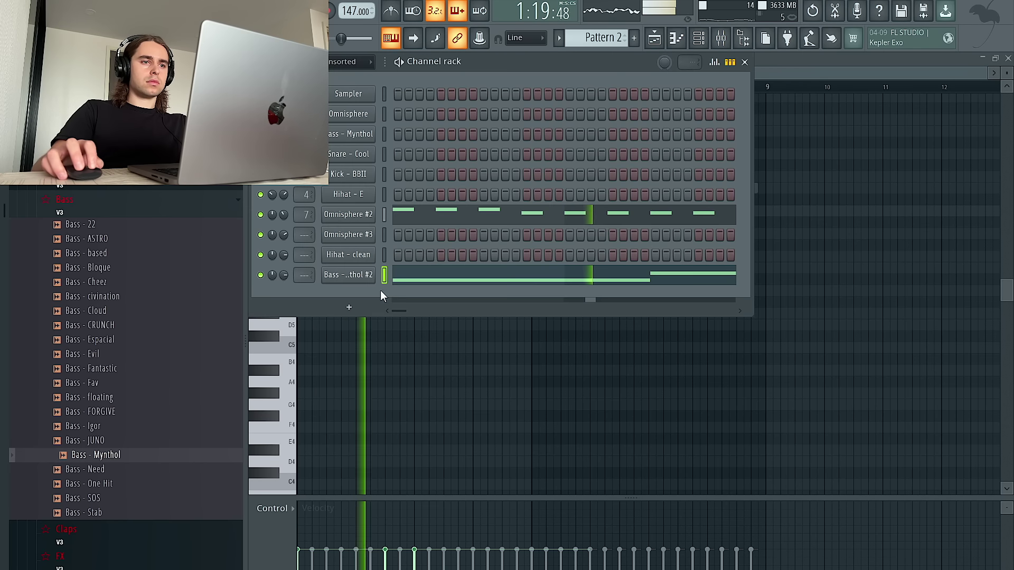
{"action": "left_click", "coordinate": [358, 275]}
{"action": "left_click", "coordinate": [403, 228]}
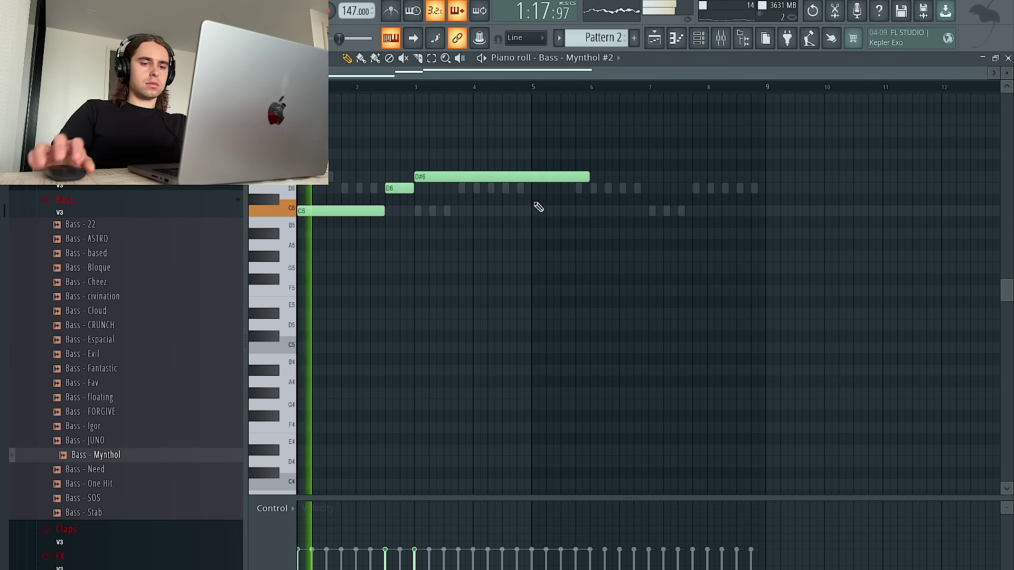
{"action": "key", "text": "ctrl+Down"}
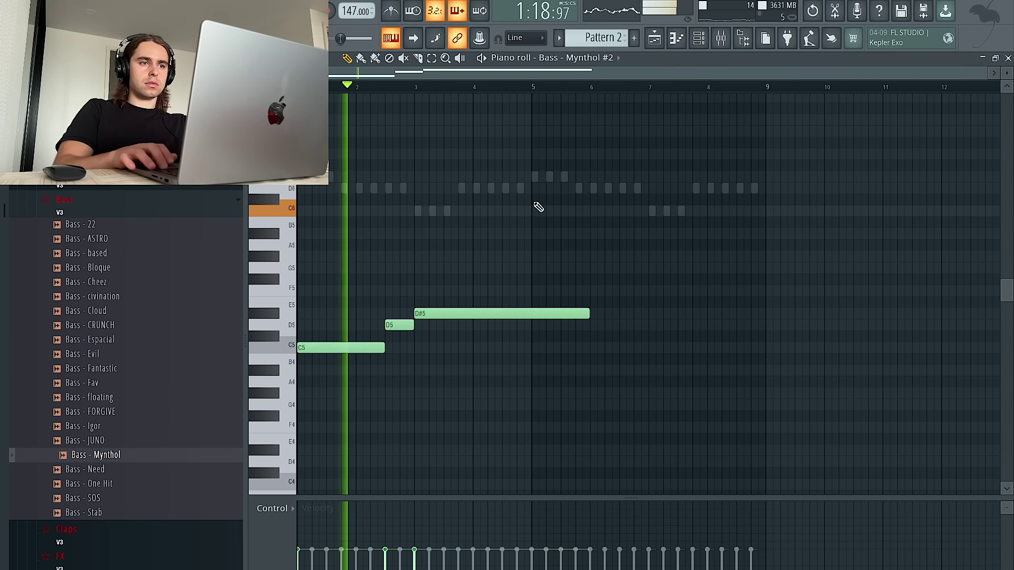
{"action": "left_click_drag", "start_coordinate": [588, 315], "coordinate": [532, 316]}
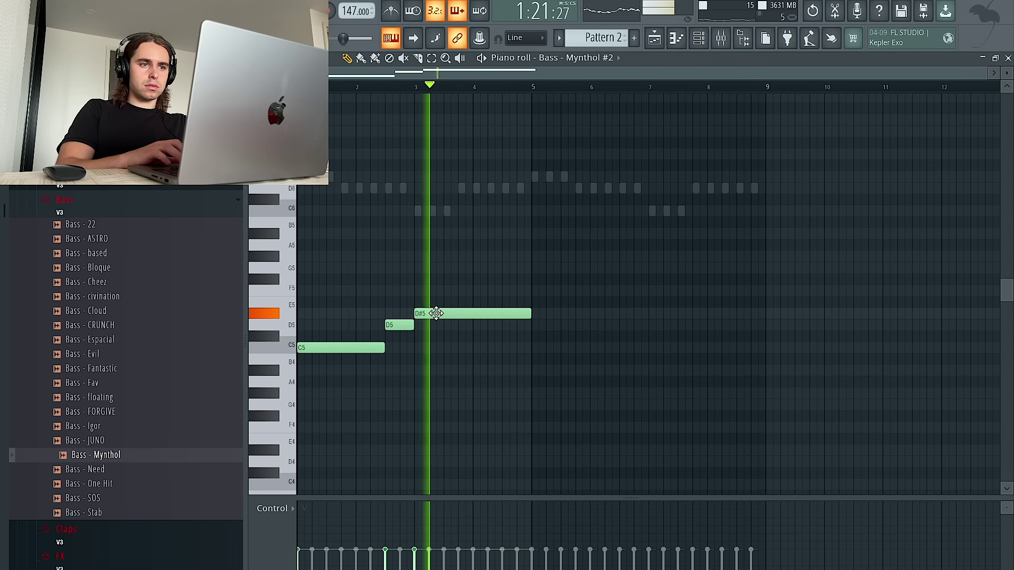
Step: Fill bars 5 to 8 of the bass line, trying a D5 at bar 5 before repeating the C5, D5, D#5 phrase
{"action": "left_click", "coordinate": [532, 326]}
{"action": "scroll", "coordinate": [624, 282], "scroll_direction": "right", "scroll_amount": 2}
{"action": "key", "text": "space"}
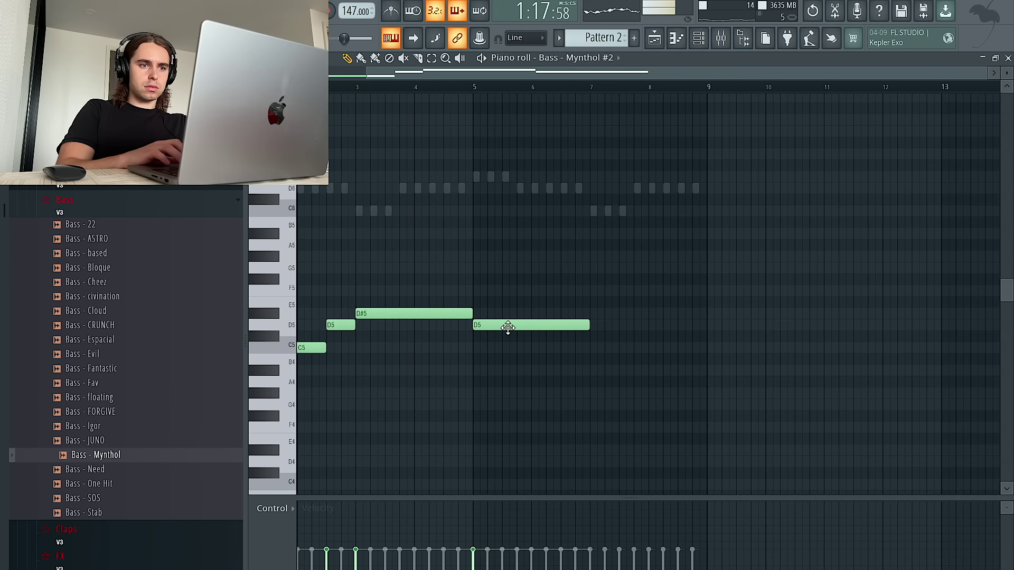
{"action": "key", "text": "space"}
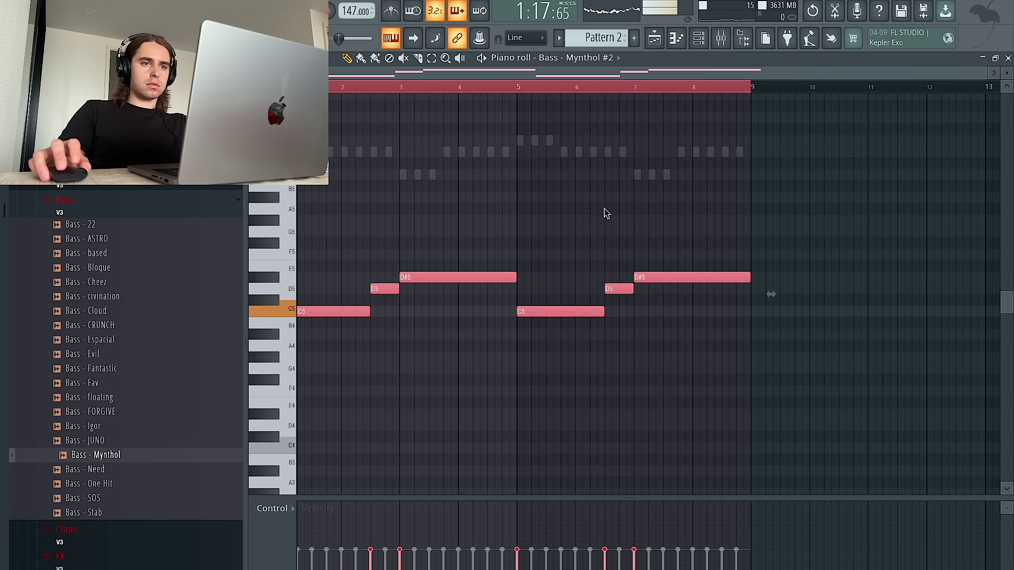
Step: Finish the Bass - Mynthol #2 line with a G5 in the second half of bar 8, shortening the D#5 before it
{"action": "right_click", "coordinate": [627, 221]}
{"action": "left_click", "coordinate": [528, 88]}
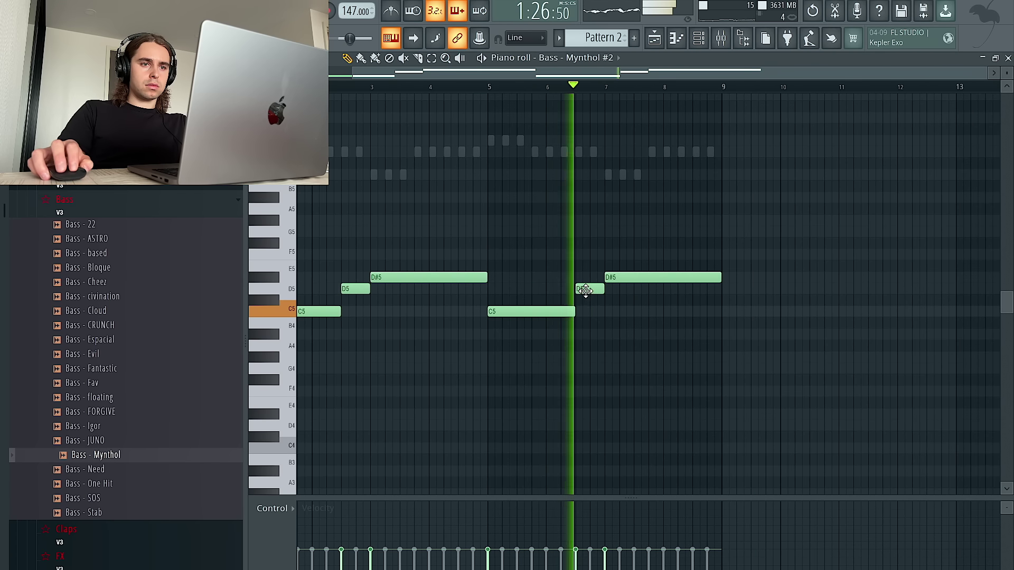
{"action": "left_click", "coordinate": [635, 312]}
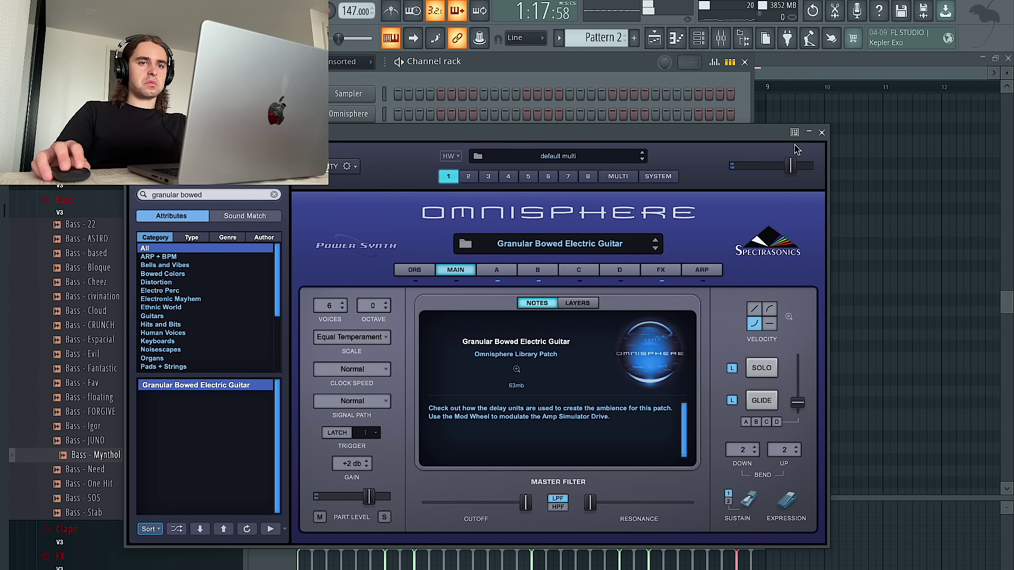
Step: Open the Omnisphere #3 notes for editing and place a D6 in the second half of bar 2
{"action": "left_click", "coordinate": [822, 132]}
{"action": "right_click", "coordinate": [355, 243]}
{"action": "left_click", "coordinate": [387, 232]}
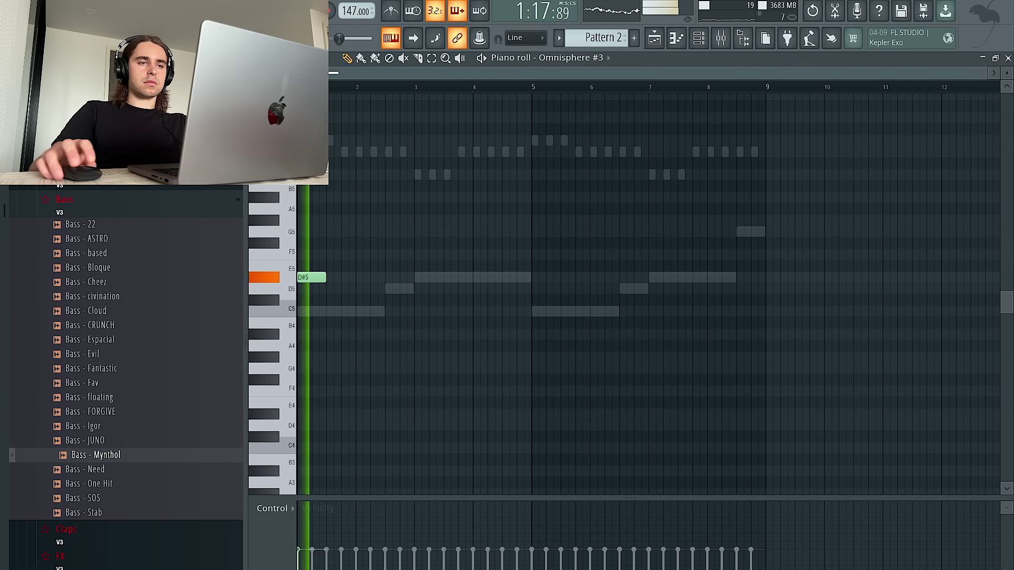
{"action": "key", "text": "space"}
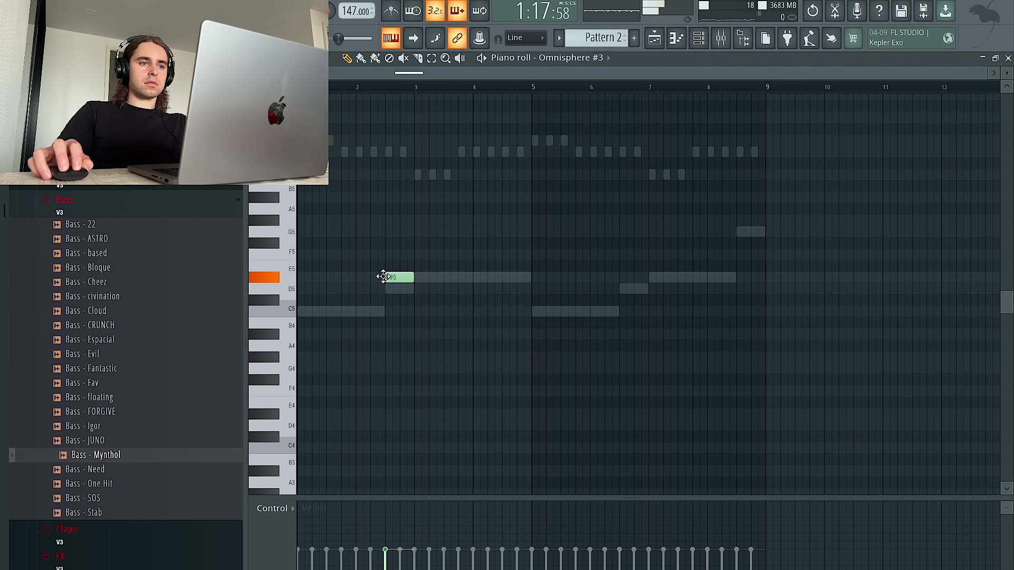
{"action": "key", "text": "space"}
{"action": "key", "text": "ctrl+Up"}
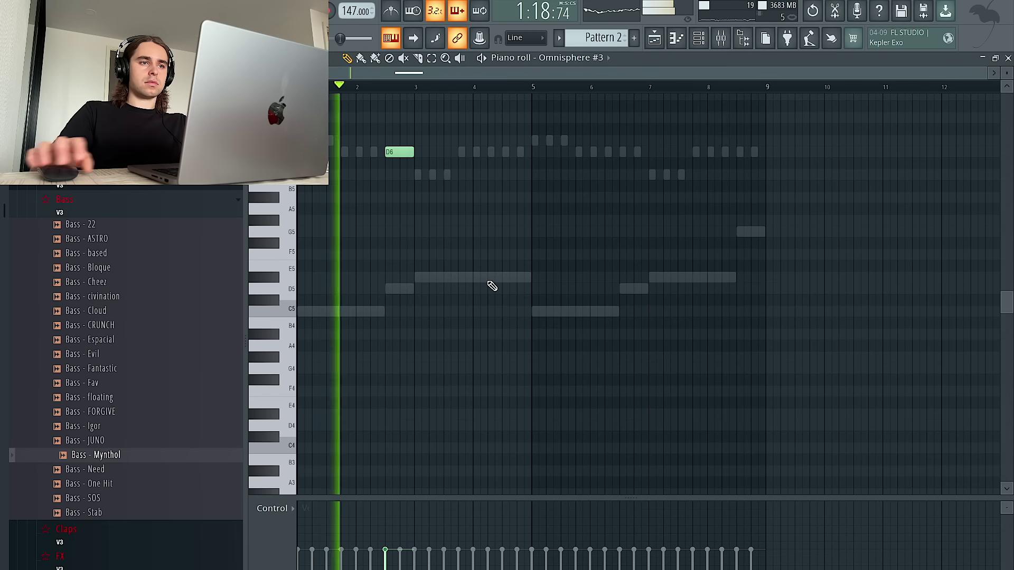
Step: Add a D#6 at bar 3 and repeat the D6, D#6 phrase four bars further on
{"action": "left_click_drag", "start_coordinate": [535, 86], "coordinate": [299, 87]}
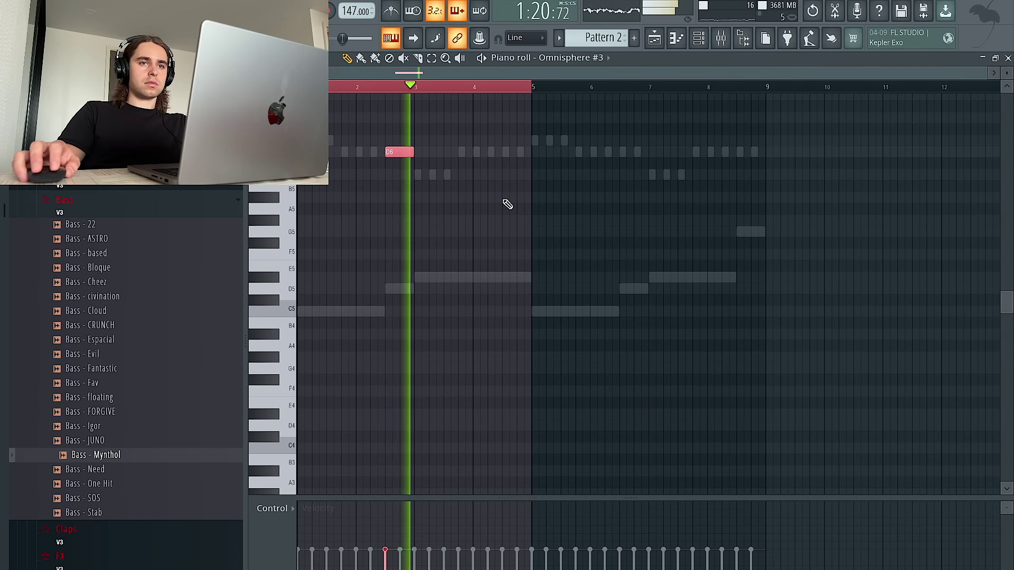
{"action": "left_click", "coordinate": [418, 279]}
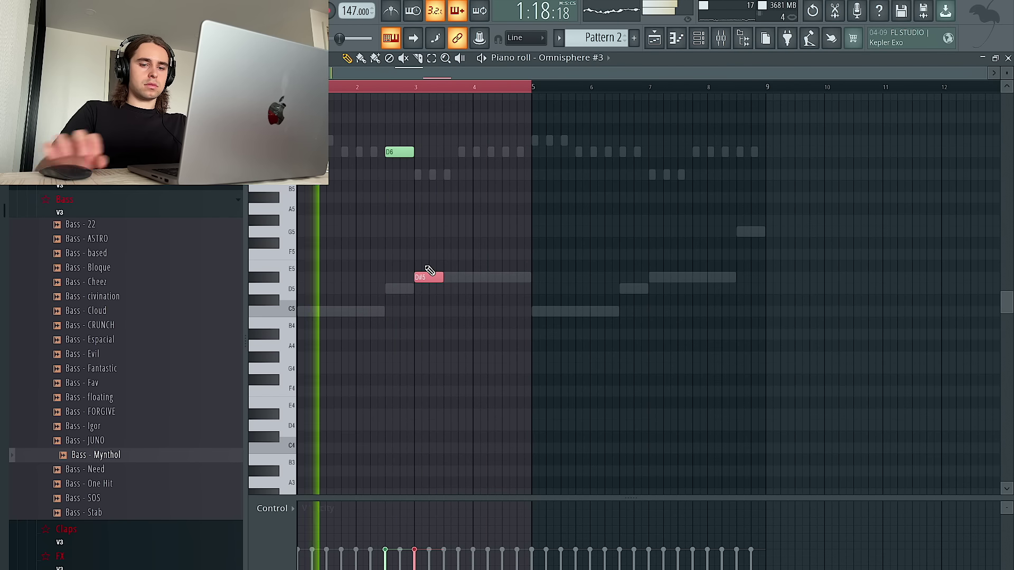
{"action": "key", "text": "ctrl+Up"}
{"action": "key", "text": "ctrl+b"}
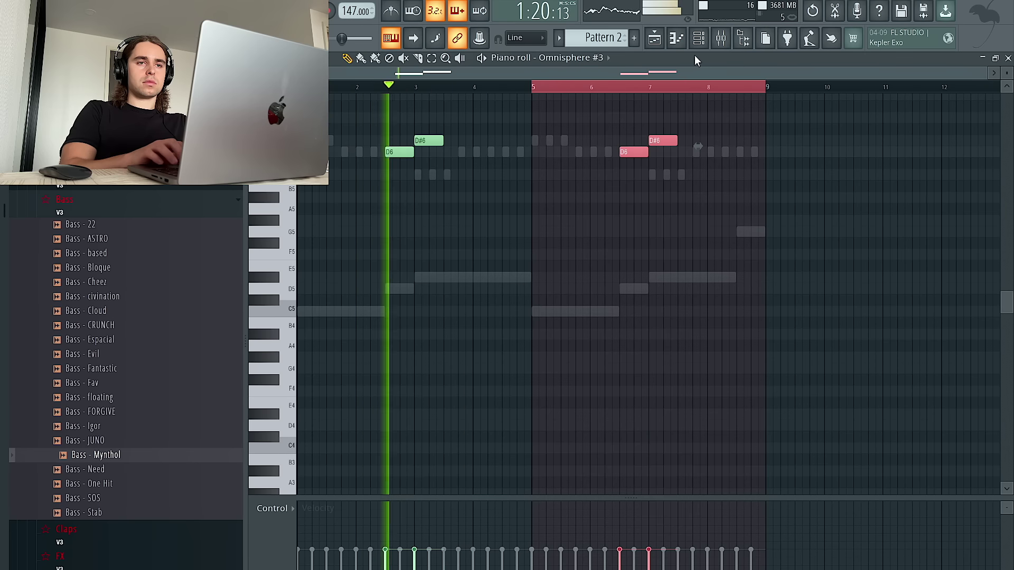
Step: Lower the repeated Omnisphere #3 notes in bars 6 and 7 by one octave to D5 and D#5, and play the result
{"action": "key", "text": "F6"}
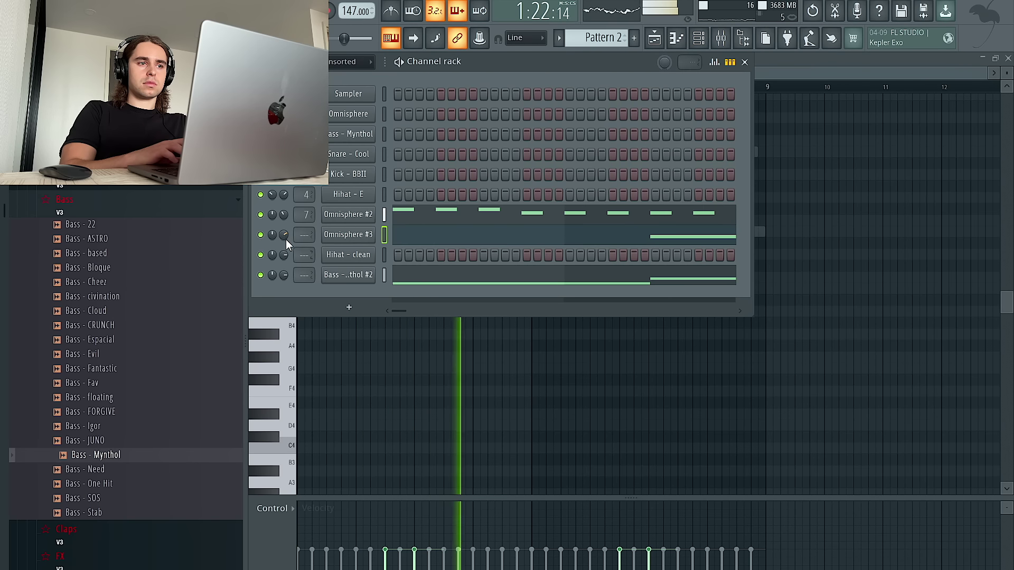
{"action": "key", "text": "F6"}
{"action": "left_click", "coordinate": [640, 154], "text": "ctrl"}
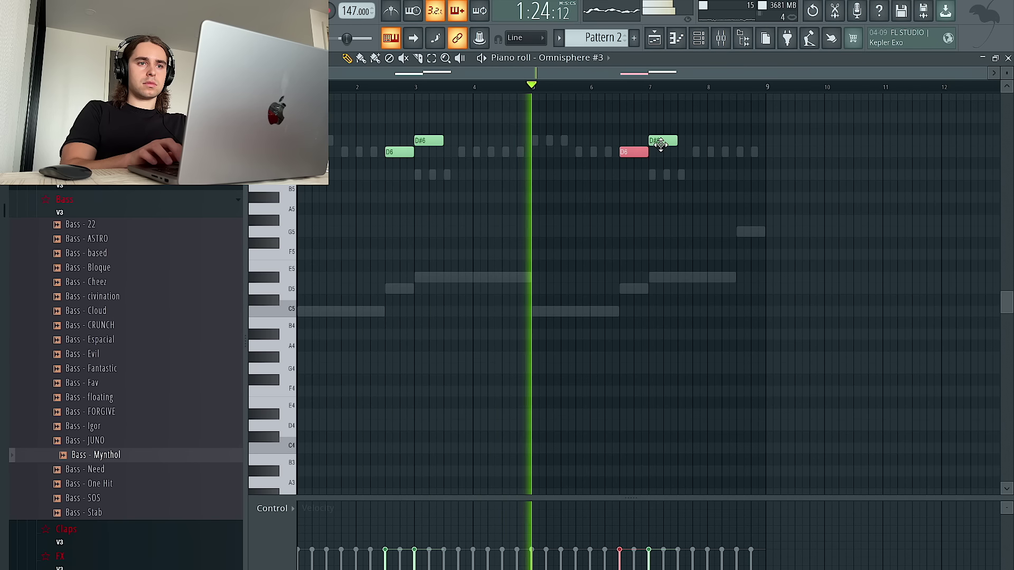
{"action": "key", "text": "ctrl+Down"}
{"action": "left_click", "coordinate": [661, 142], "text": "ctrl"}
{"action": "key", "text": "ctrl+Down"}
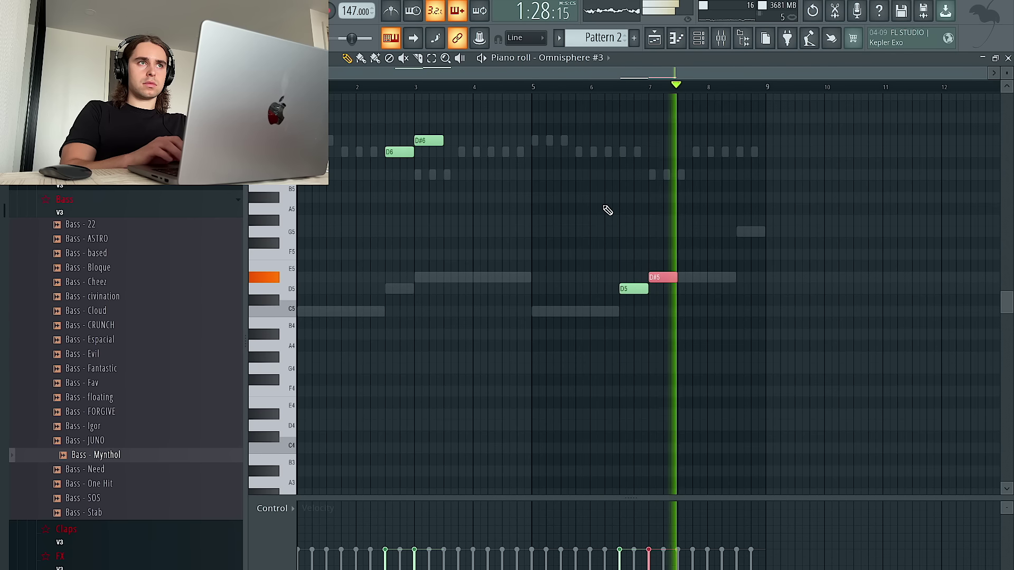
{"action": "key", "text": "space"}
{"action": "key", "text": "space"}
Step: Raise the Omnisphere #3 note at bar 7 to D#5 and delete the D5 in the second half of bar 8
{"action": "left_click", "coordinate": [702, 42]}
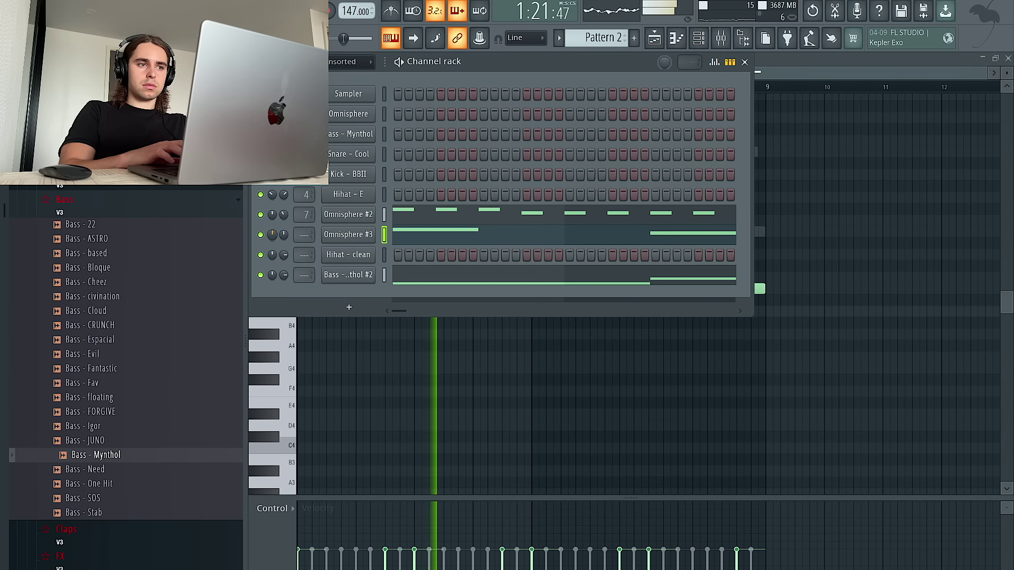
{"action": "right_click", "coordinate": [378, 346]}
{"action": "mouse_move", "coordinate": [432, 310]}
{"action": "left_mouse_down"}
{"action": "mouse_move", "coordinate": [430, 276]}
{"action": "mouse_move", "coordinate": [434, 312]}
{"action": "left_mouse_up"}
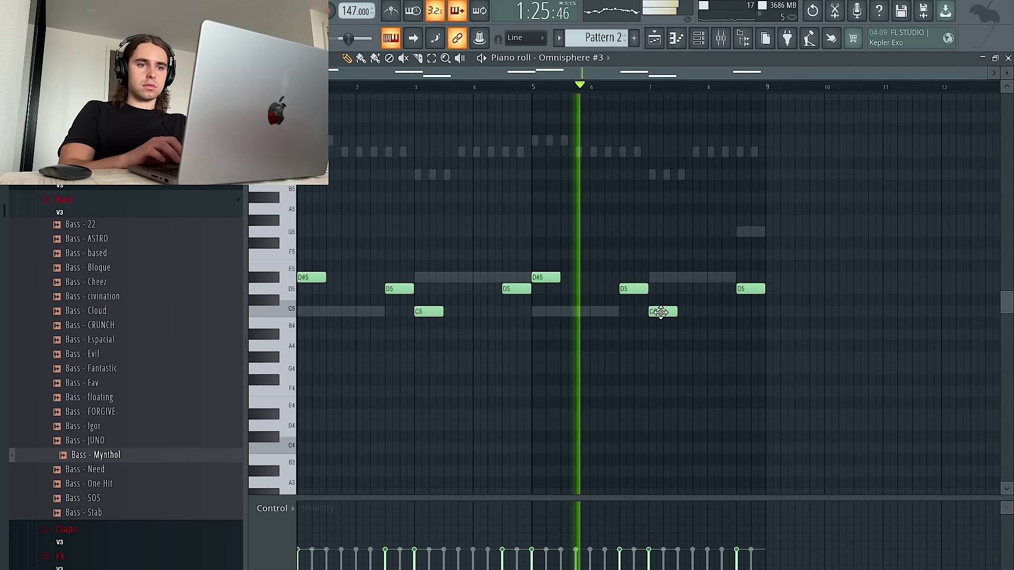
{"action": "left_click_drag", "start_coordinate": [662, 311], "coordinate": [662, 271]}
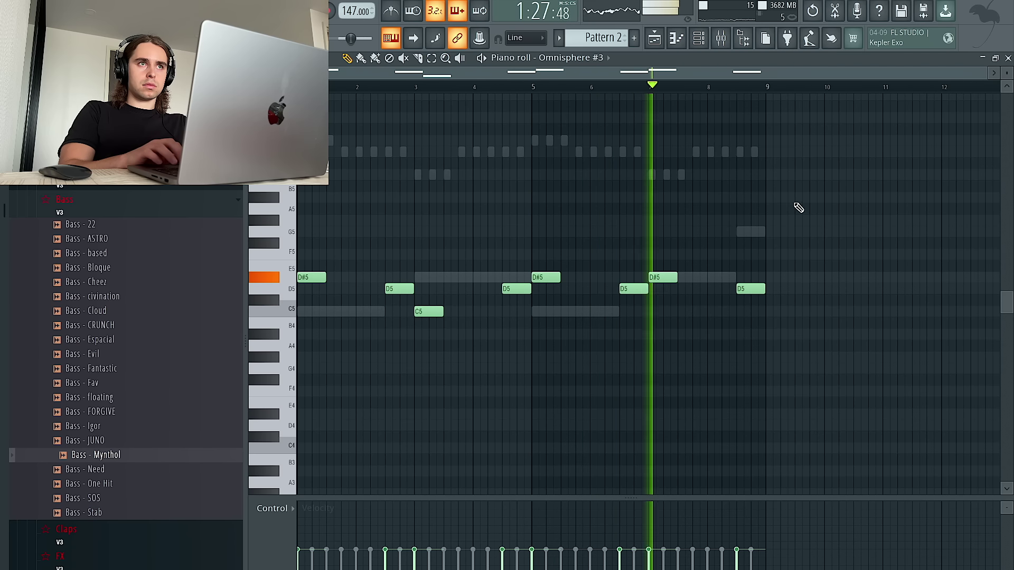
{"action": "right_click", "coordinate": [749, 289]}
Step: Add an Analog Lab V channel and place a C5, D#5, G5 chord at bar 1
{"action": "key", "text": "F6"}
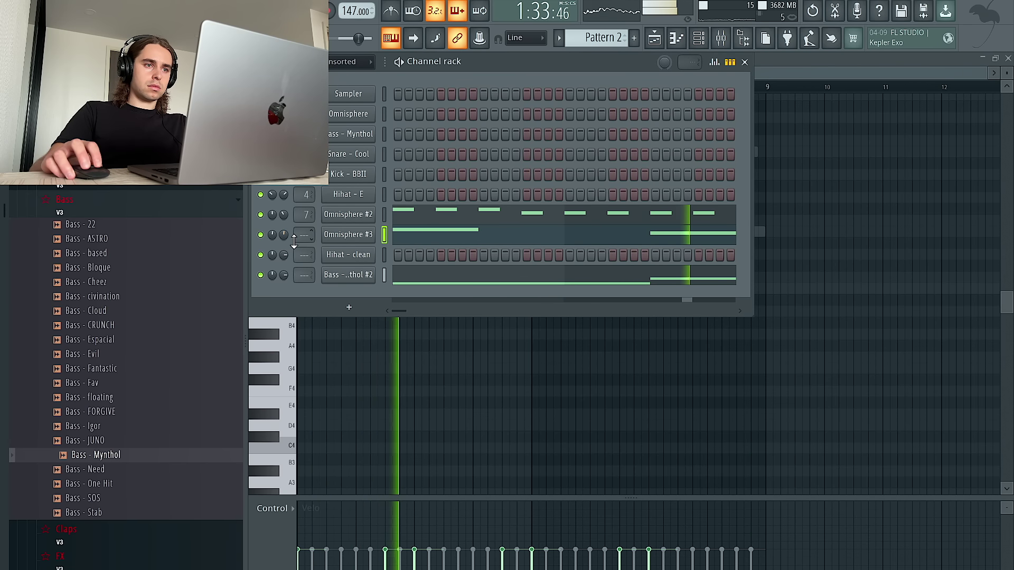
{"action": "left_click", "coordinate": [361, 309]}
{"action": "left_click", "coordinate": [311, 208]}
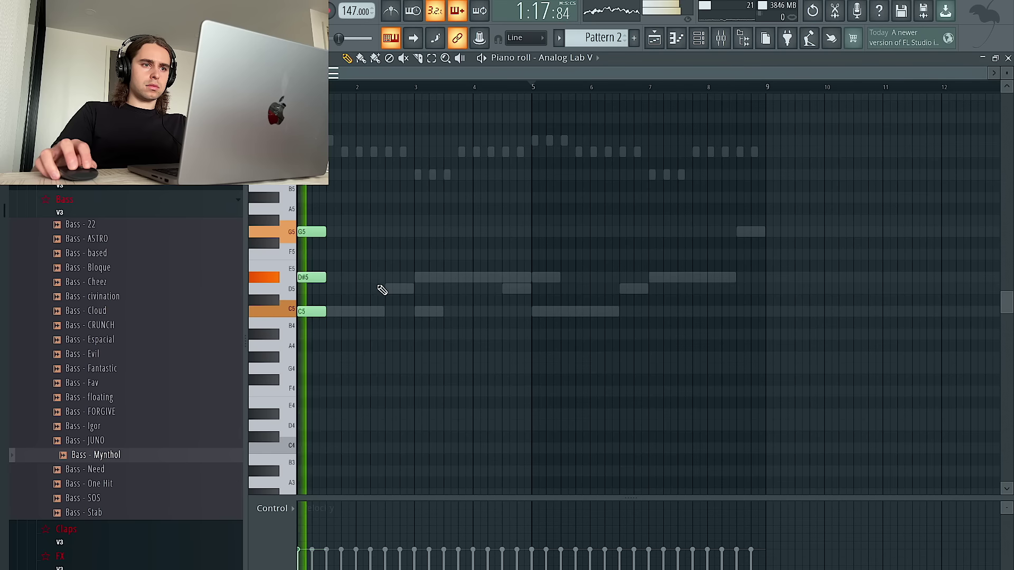
Step: Add a D5, F5, G#5 chord midway through bar 2 and a D#5, G5, A#5 chord at bar 3
{"action": "left_click", "coordinate": [400, 289]}
{"action": "left_click", "coordinate": [400, 254]}
{"action": "left_click", "coordinate": [400, 221]}
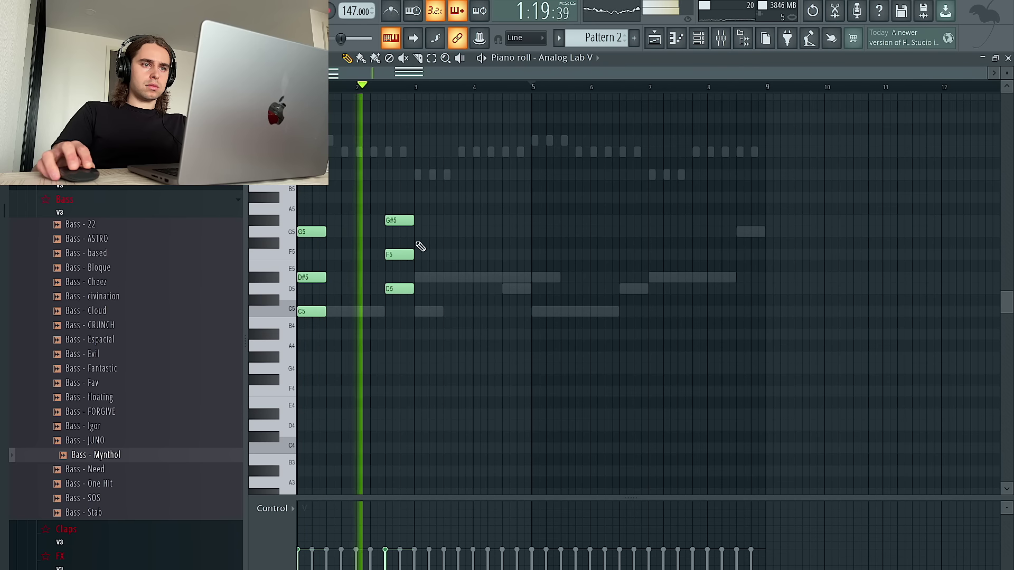
{"action": "left_click", "coordinate": [429, 277]}
{"action": "left_click", "coordinate": [428, 232]}
{"action": "left_click", "coordinate": [429, 197]}
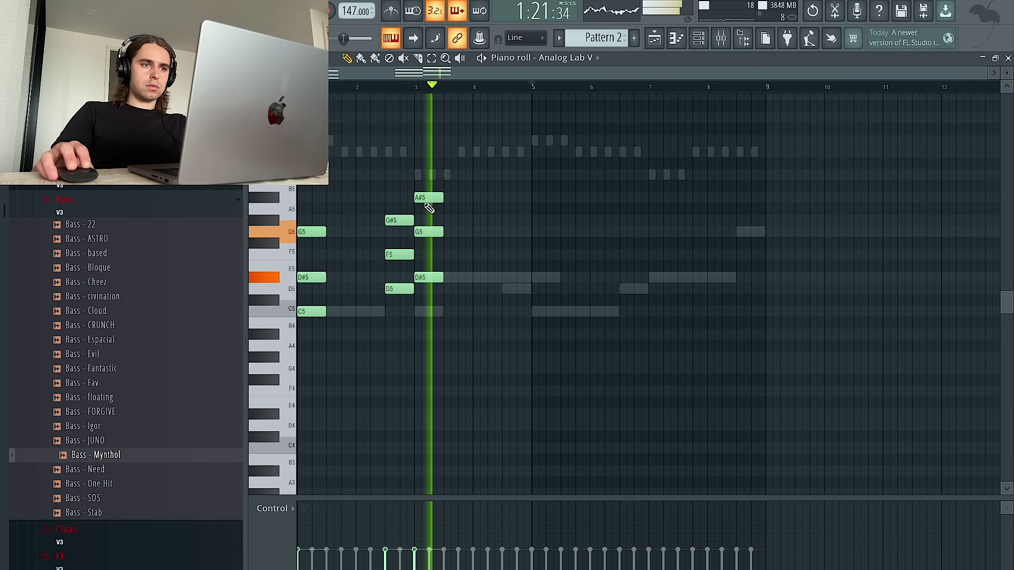
Step: Duplicate the three Analog Lab V chords into bars 5 to 8
{"action": "key", "text": "ctrl+a"}
{"action": "key", "text": "ctrl+b"}
{"action": "key", "text": "ctrl+a"}
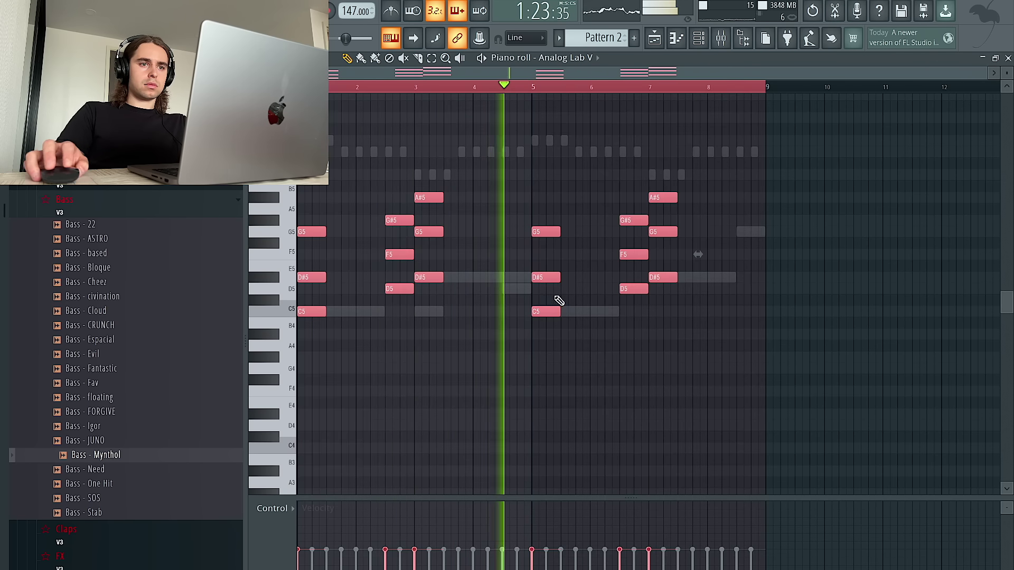
{"action": "left_click", "coordinate": [559, 300]}
Step: Add a D#5, G5, A#5 chord just before the middle of bar 6 and shorten it to end where the next chord starts
{"action": "left_click", "coordinate": [610, 198]}
{"action": "left_click", "coordinate": [612, 232]}
{"action": "left_click", "coordinate": [613, 277]}
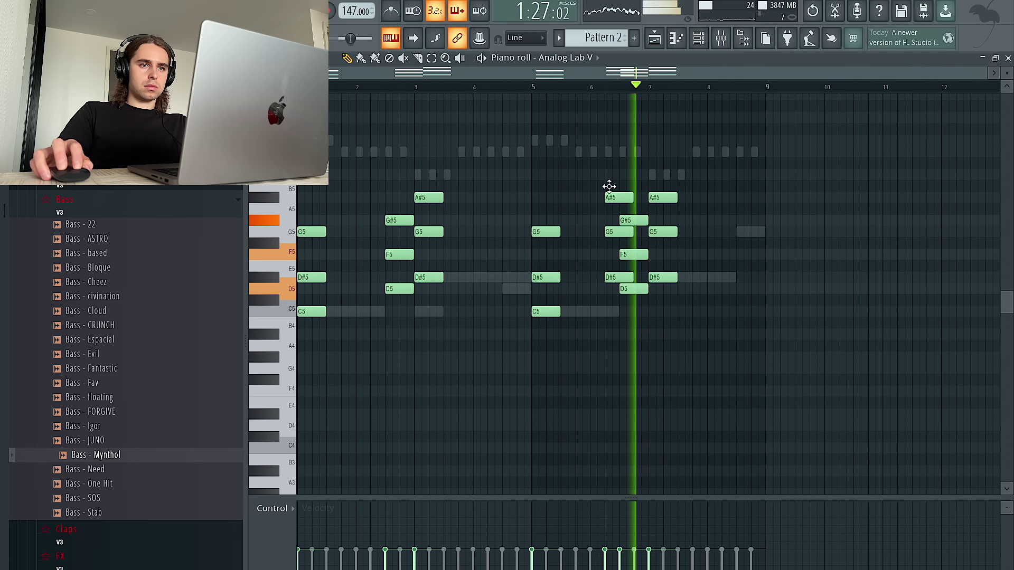
{"action": "left_click_drag", "start_coordinate": [608, 172], "coordinate": [615, 283], "text": "ctrl"}
{"action": "left_click_drag", "start_coordinate": [632, 232], "coordinate": [618, 232]}
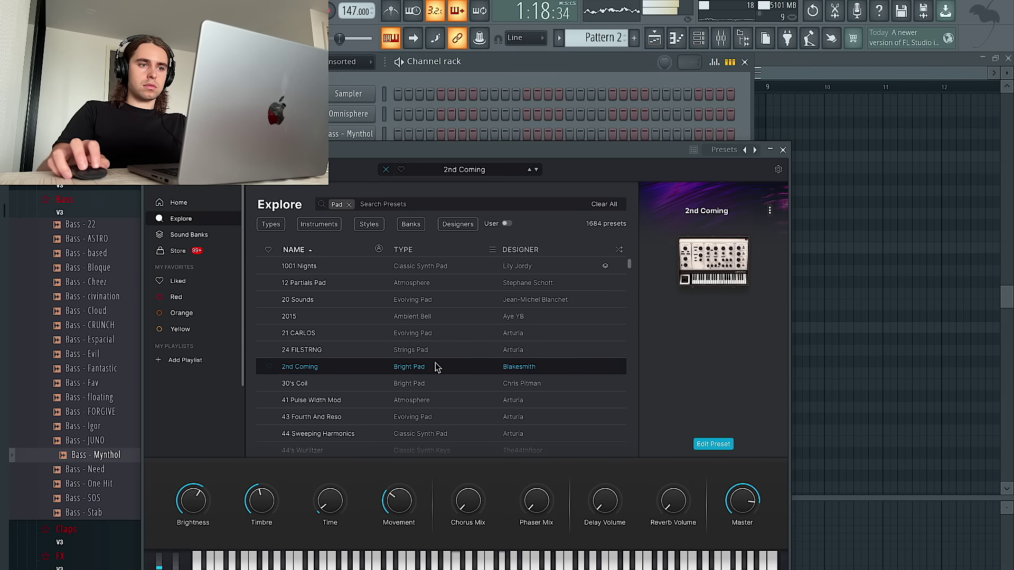
Step: Switch the Analog Lab V #2 channel to the 30's Coil bright pad preset
{"action": "left_click", "coordinate": [784, 150]}
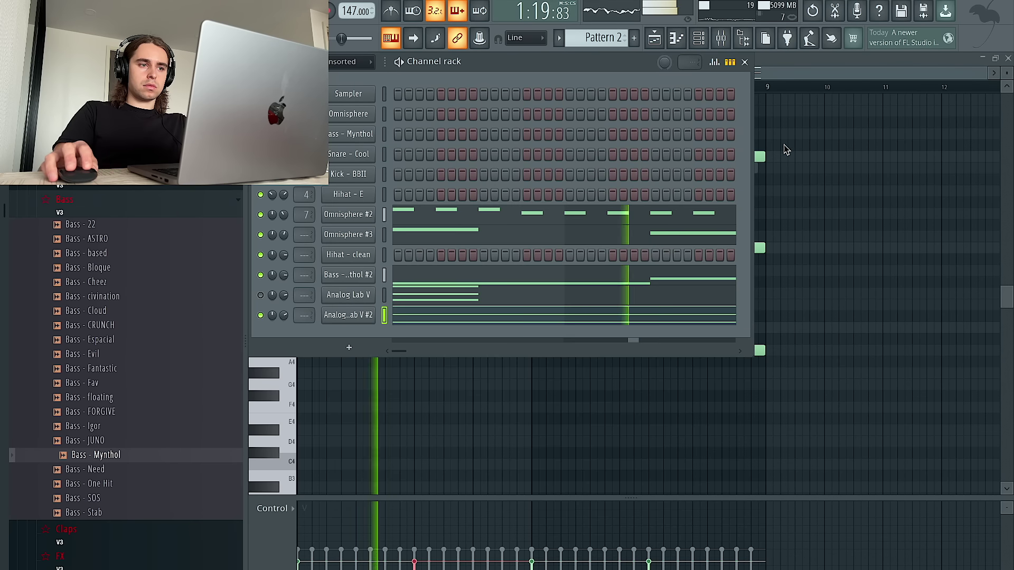
{"action": "left_click", "coordinate": [353, 316]}
{"action": "left_click", "coordinate": [411, 384]}
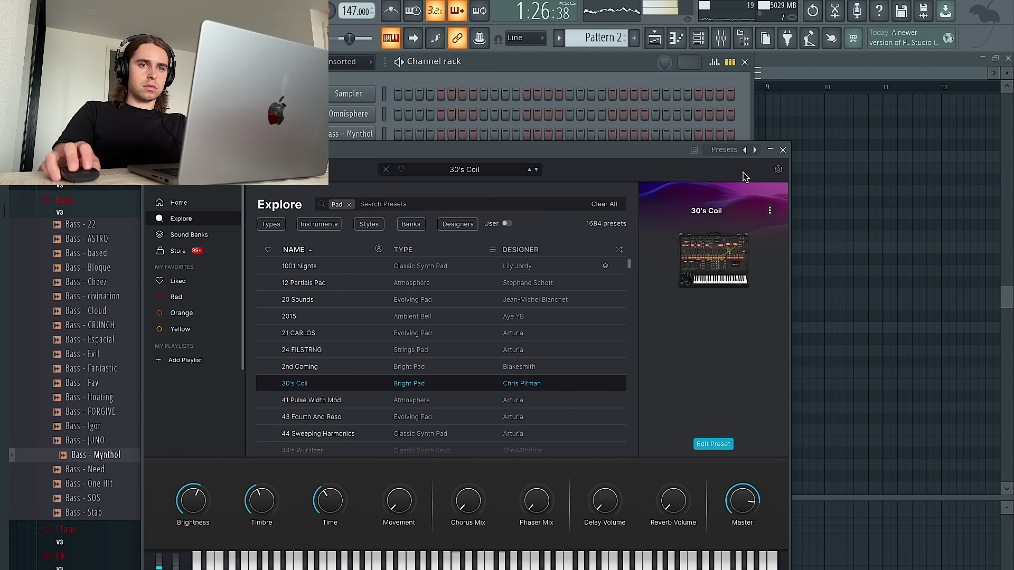
{"action": "left_click", "coordinate": [783, 150]}
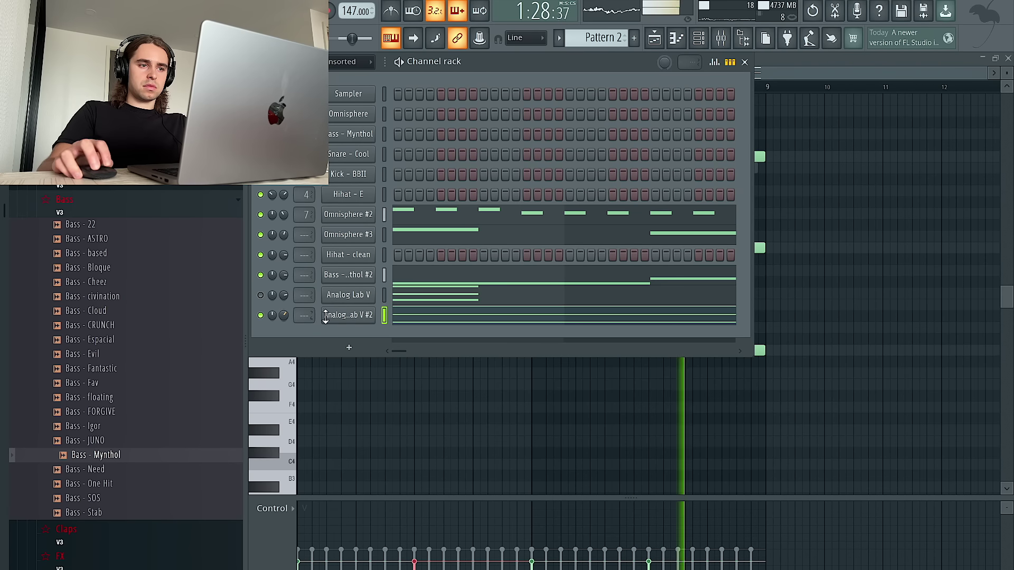
Step: Delete the bar 3 chord in Analog Lab V #2 and extend the opening C5, G5, D#6 chord to bar 5
{"action": "right_click", "coordinate": [353, 316]}
{"action": "left_click", "coordinate": [401, 318]}
{"action": "right_click", "coordinate": [362, 317]}
{"action": "left_click", "coordinate": [395, 317]}
{"action": "right_click", "coordinate": [478, 157]}
{"action": "right_click", "coordinate": [495, 350]}
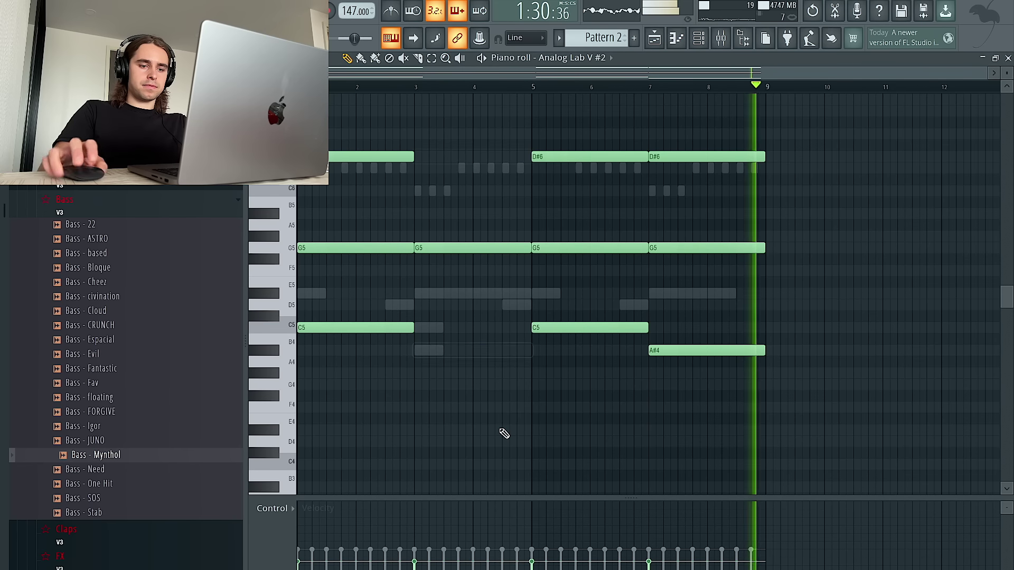
{"action": "right_click", "coordinate": [479, 247]}
{"action": "key", "text": "ctrl+l"}
Step: Replace the chords in bars 5 to 8 with a copy of the held C5, G5, D#6 chord
{"action": "left_click_drag", "start_coordinate": [761, 425], "coordinate": [617, 124]}
{"action": "key", "text": "Delete"}
{"action": "key", "text": "ctrl+b"}
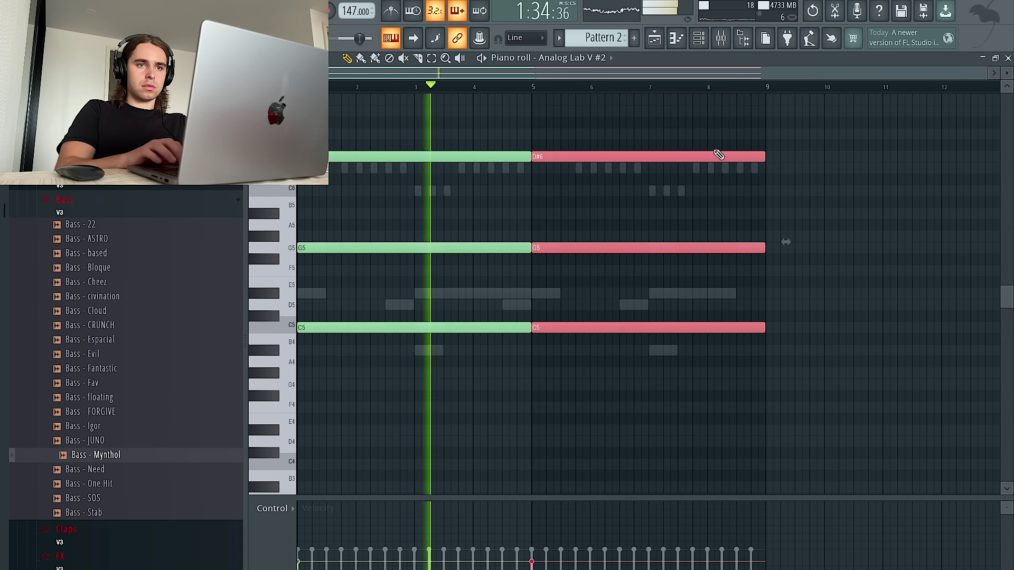
Step: Browse the V3 kit's Vox samples, then open the vocal samples of the ! Maxeyy Stash V7 Drum Kit
{"action": "left_click", "coordinate": [699, 37]}
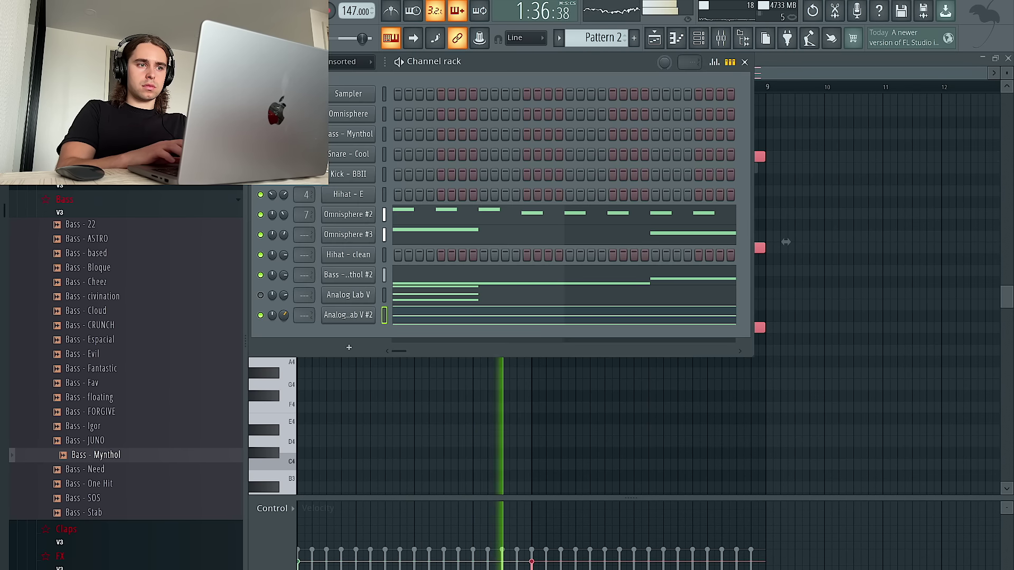
{"action": "scroll", "coordinate": [169, 452], "scroll_direction": "down", "scroll_amount": 6}
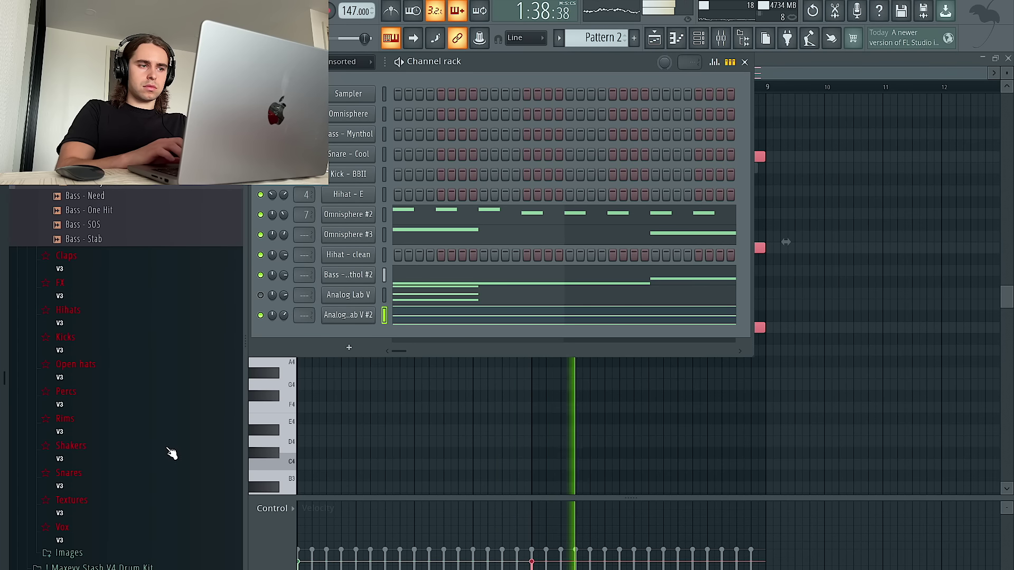
{"action": "left_click", "coordinate": [139, 537]}
{"action": "scroll", "coordinate": [145, 423], "scroll_direction": "down", "scroll_amount": 5}
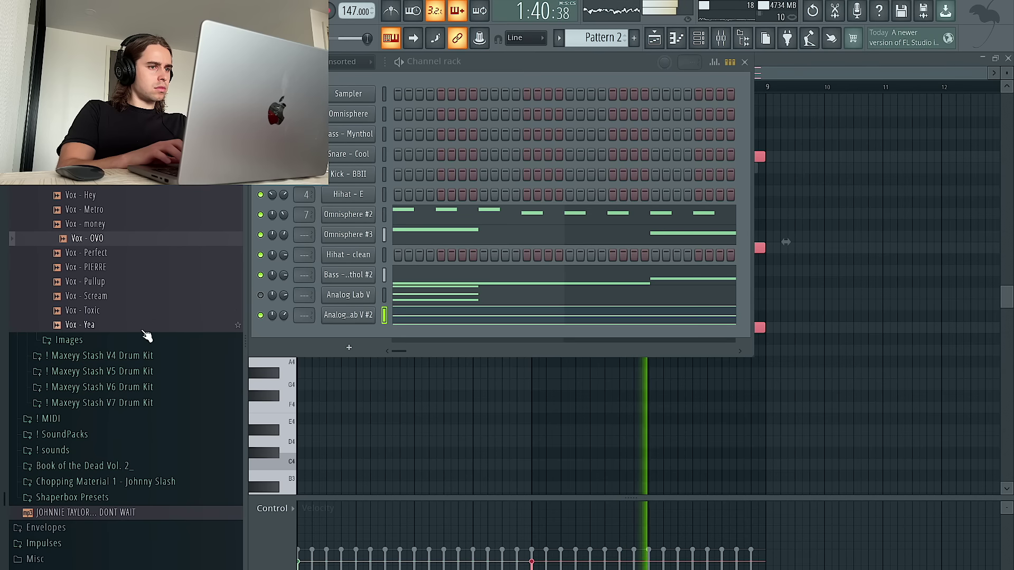
{"action": "left_click", "coordinate": [141, 403]}
{"action": "scroll", "coordinate": [142, 403], "scroll_direction": "down", "scroll_amount": 9}
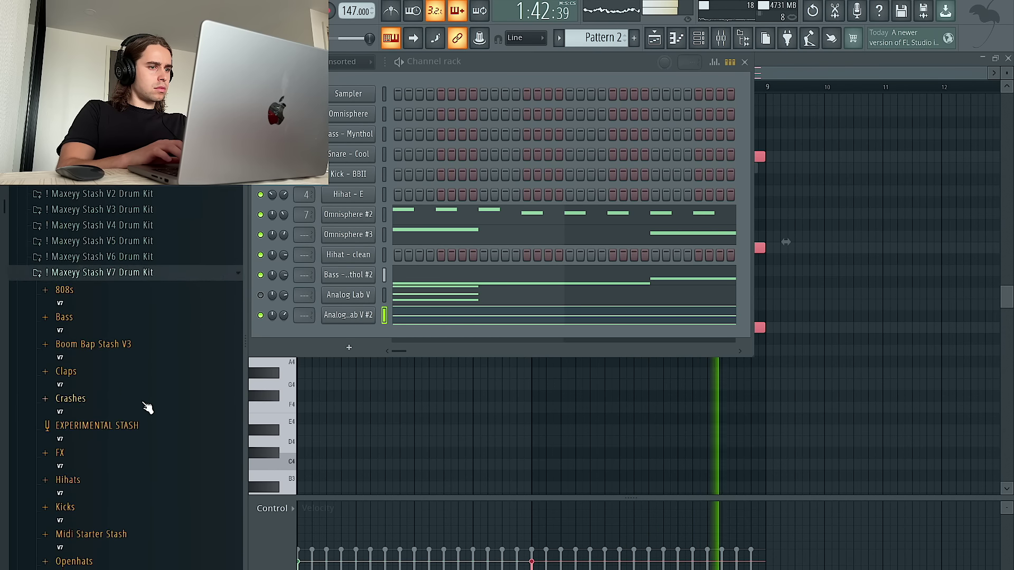
{"action": "left_click", "coordinate": [135, 344]}
{"action": "scroll", "coordinate": [134, 346], "scroll_direction": "down", "scroll_amount": 2}
{"action": "scroll", "coordinate": [136, 417], "scroll_direction": "down", "scroll_amount": 8}
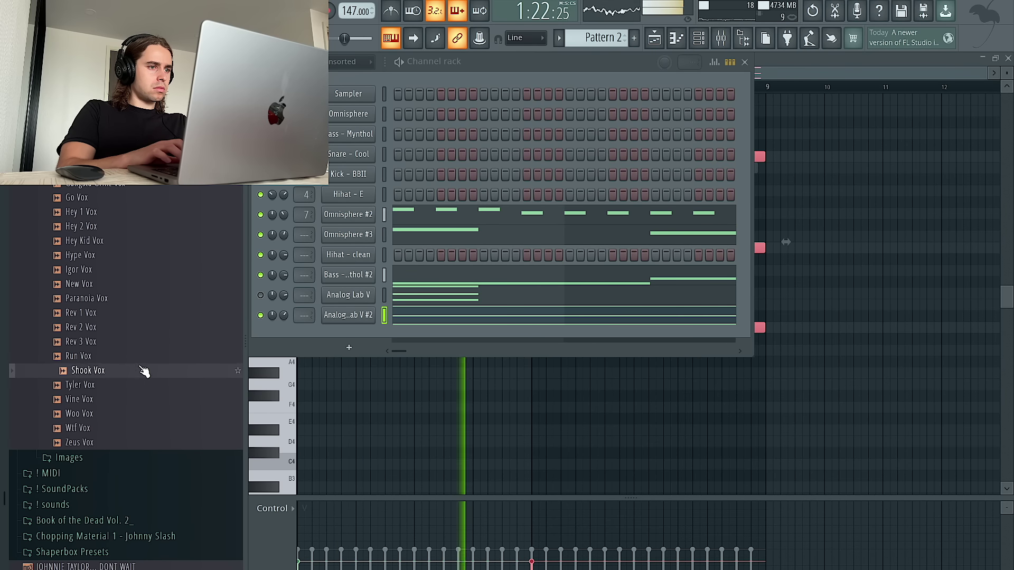
Step: Audition vocal samples including New Vox, Go Vox, Gameboy Vox and Echoes Vox, and place Flame Vox in the playlist at bar 41
{"action": "left_click", "coordinate": [140, 302]}
{"action": "left_click", "coordinate": [136, 286]}
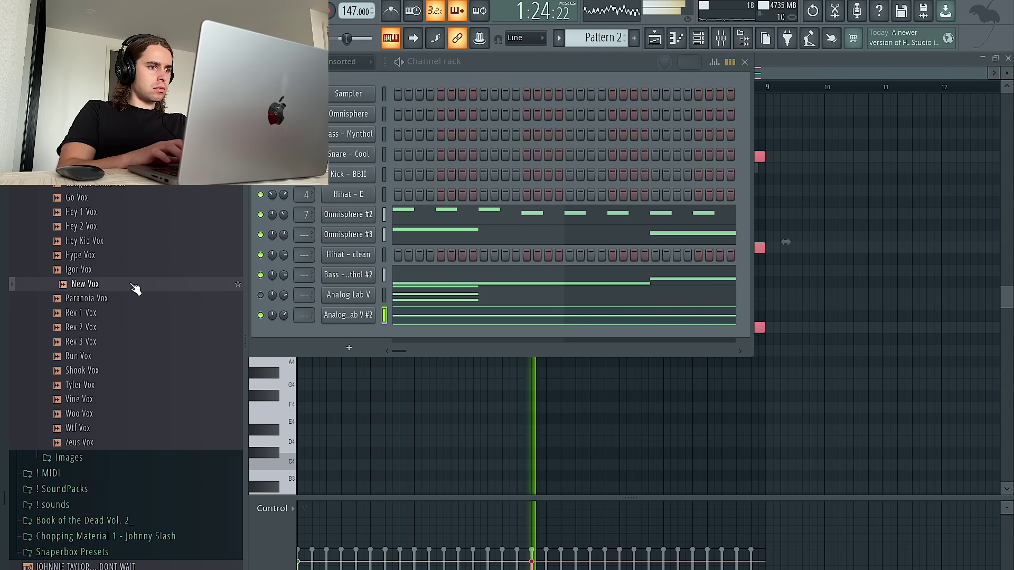
{"action": "scroll", "coordinate": [136, 284], "scroll_direction": "up", "scroll_amount": 4}
{"action": "left_click", "coordinate": [114, 378]}
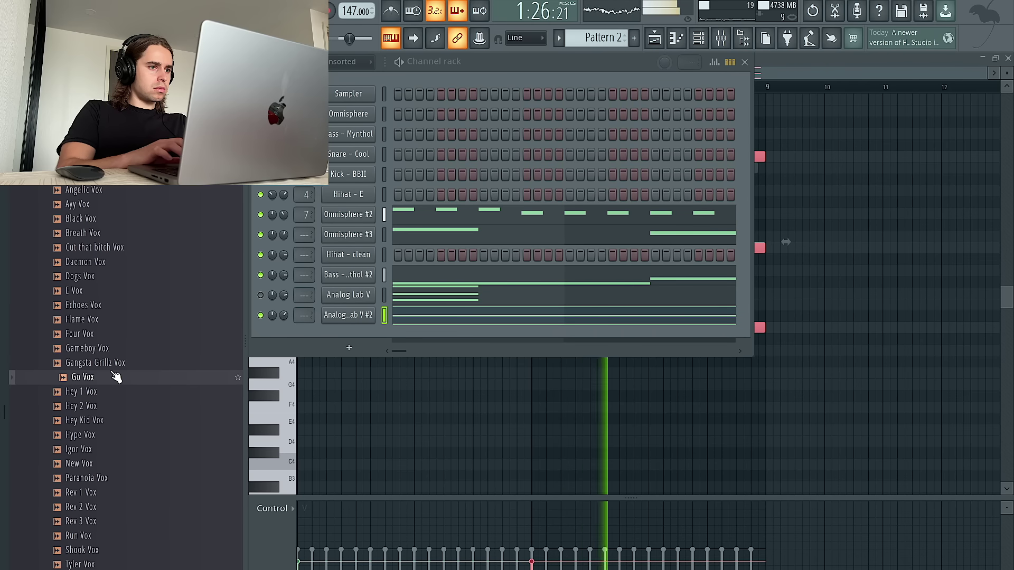
{"action": "left_click", "coordinate": [116, 349]}
{"action": "left_click", "coordinate": [114, 306]}
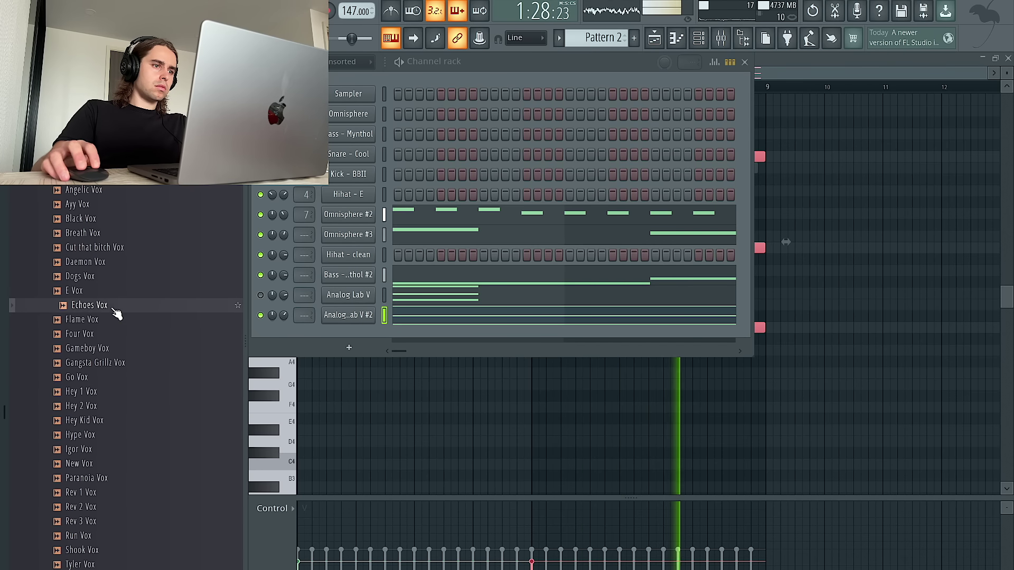
{"action": "left_click", "coordinate": [653, 37]}
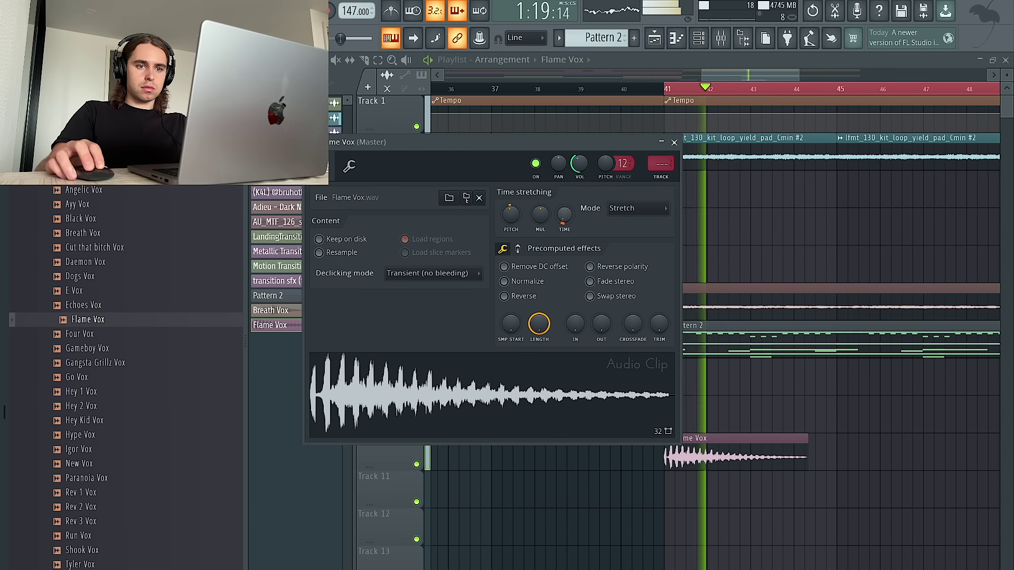
Step: Undo the last clip fade edit and move the Flame Vox clip on Track 10 to bar 49
{"action": "right_click", "coordinate": [797, 224]}
{"action": "scroll", "coordinate": [763, 237], "scroll_direction": "down", "scroll_amount": 6}
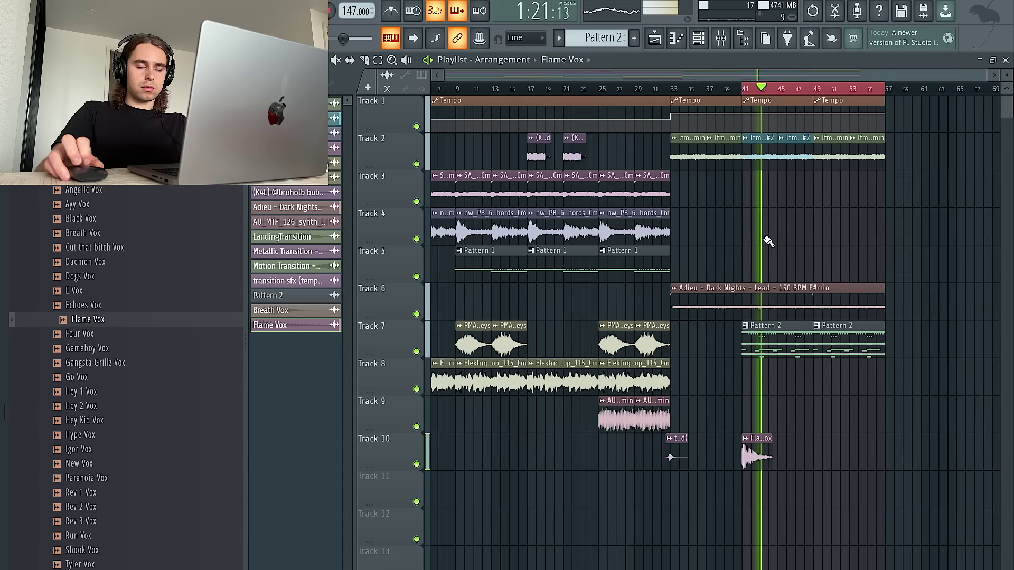
{"action": "key", "text": "ctrl+z"}
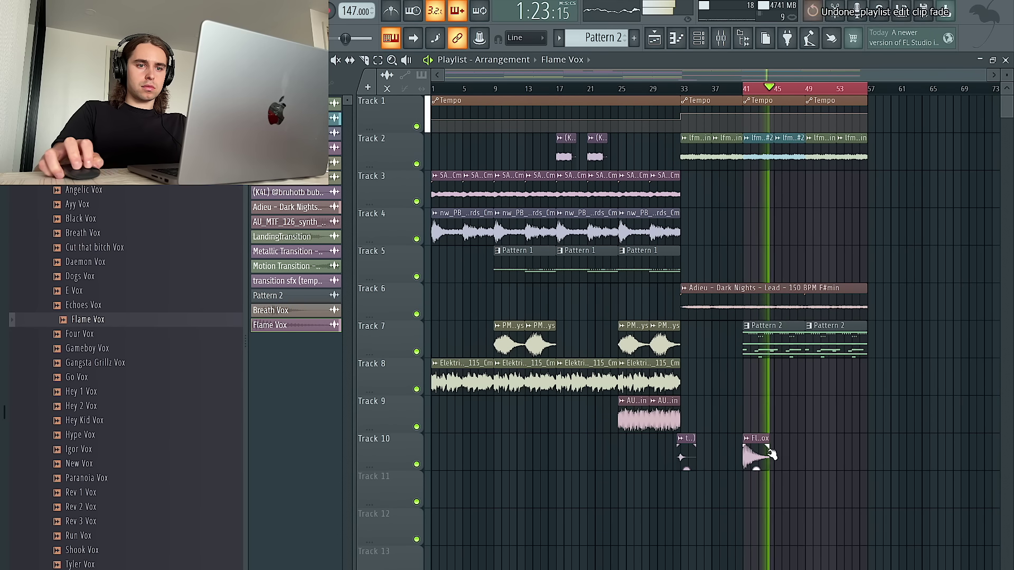
{"action": "scroll", "coordinate": [815, 400], "scroll_direction": "up", "scroll_amount": 3}
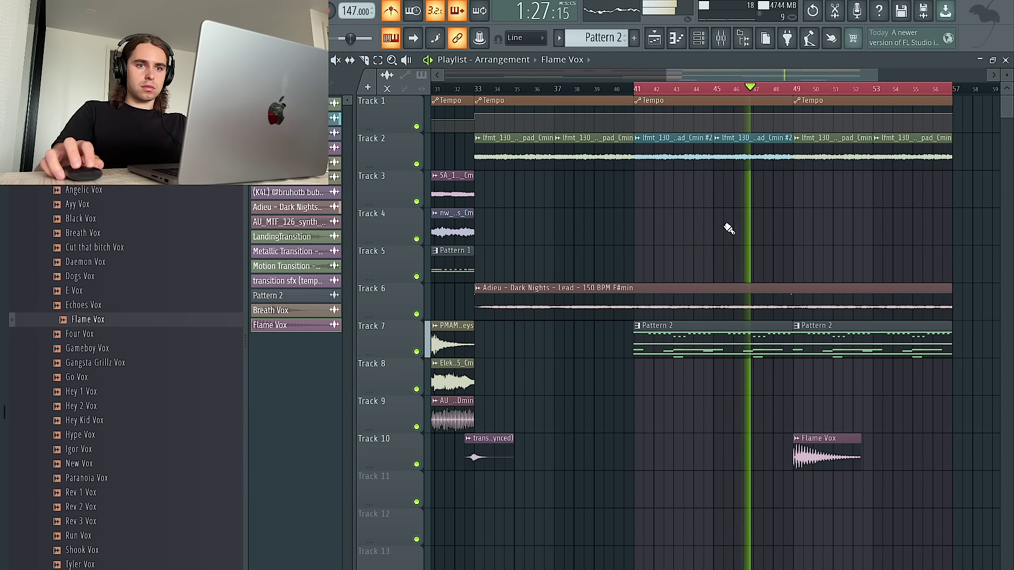
{"action": "scroll", "coordinate": [749, 149], "scroll_direction": "down", "scroll_amount": 3}
Step: Fill the Elegant Hihat channel in Pattern 3 every 2 steps and duplicate its hits in the piano roll through bar 8
{"action": "key", "text": "F6"}
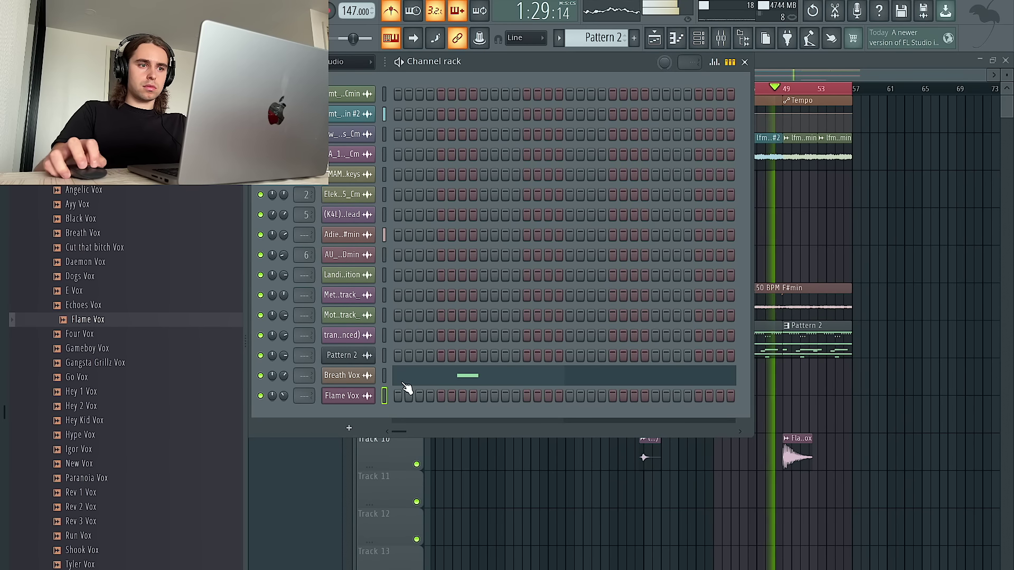
{"action": "key", "text": "F6"}
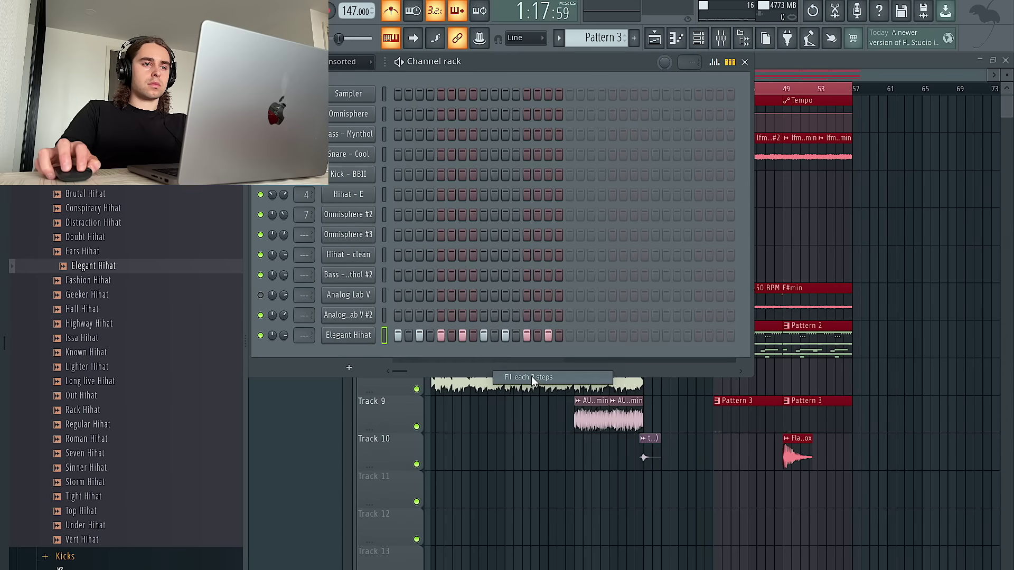
{"action": "right_click", "coordinate": [354, 337]}
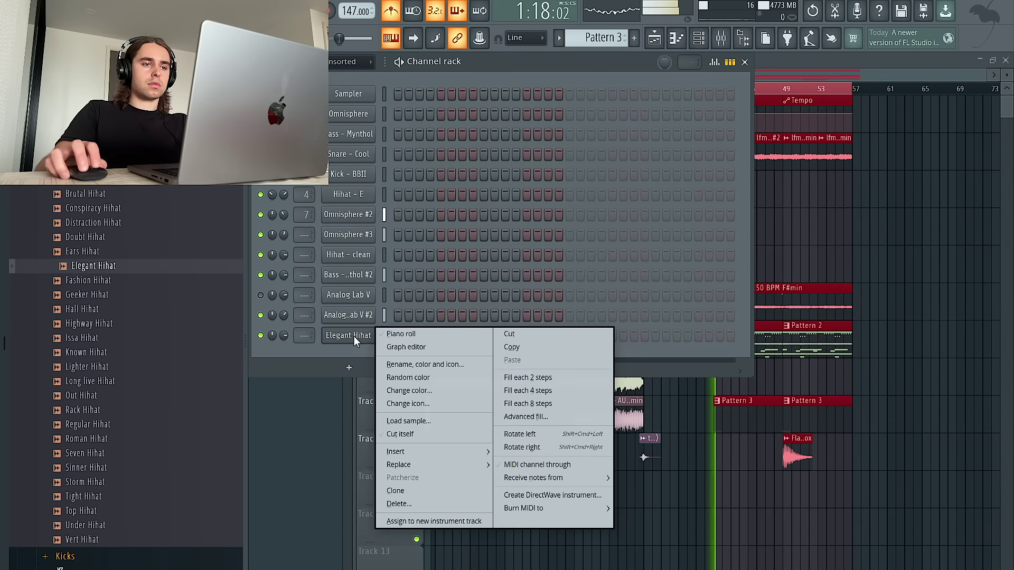
{"action": "left_click", "coordinate": [401, 333]}
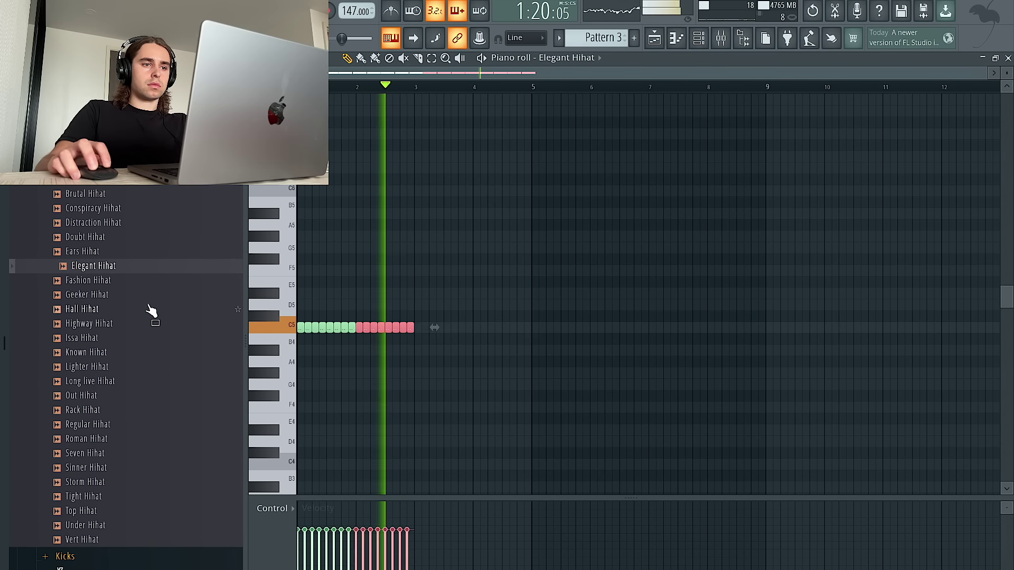
{"action": "key", "text": "ctrl+b"}
{"action": "key", "text": "ctrl+b"}
{"action": "key", "text": "ctrl+b"}
{"action": "key", "text": "ctrl+b"}
{"action": "key", "text": "ctrl+b"}
{"action": "key", "text": "ctrl+b"}
{"action": "key", "text": "ctrl+b"}
{"action": "key", "text": "Delete"}
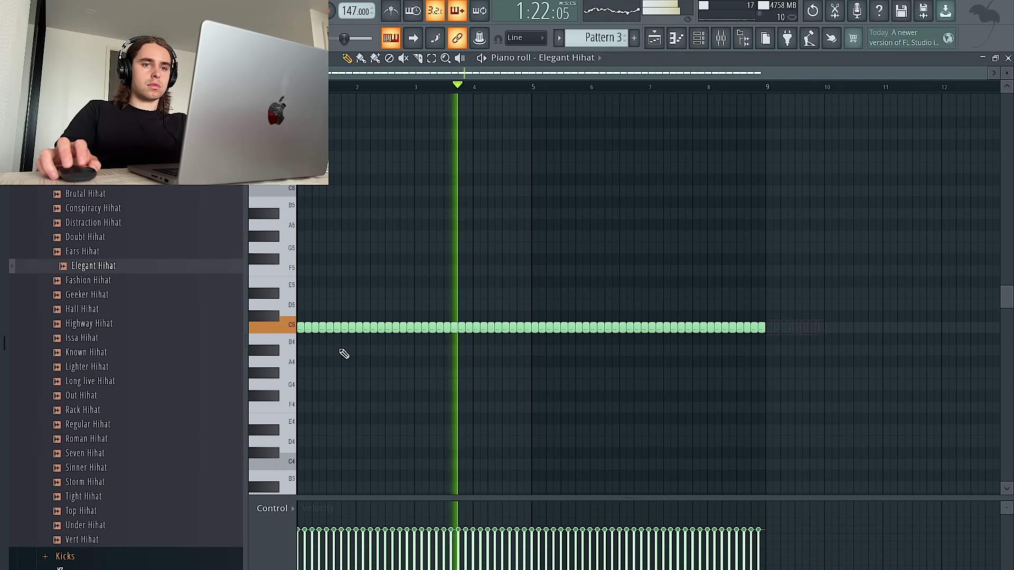
Step: Add a G#4 note at the end of bar 1 and chop it into a fast hi-hat roll
{"action": "scroll", "coordinate": [306, 389], "scroll_direction": "up", "scroll_amount": 3}
{"action": "left_click", "coordinate": [409, 374]}
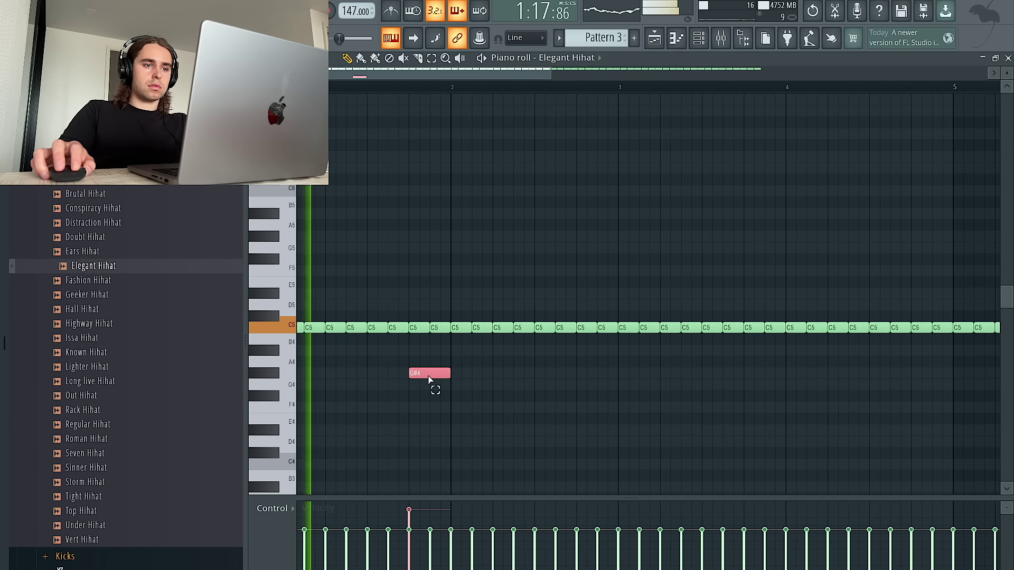
{"action": "key", "text": "alt+u"}
{"action": "left_click", "coordinate": [571, 386]}
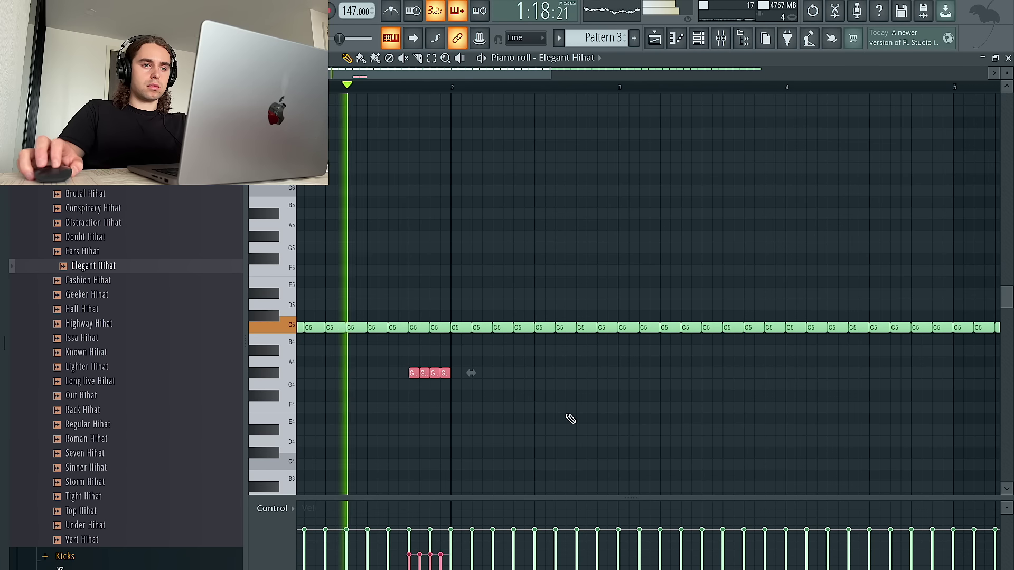
{"action": "scroll", "coordinate": [409, 381], "scroll_direction": "up", "scroll_amount": 3}
{"action": "scroll", "coordinate": [426, 385], "scroll_direction": "up", "scroll_amount": 2}
{"action": "scroll", "coordinate": [457, 395], "scroll_direction": "down", "scroll_amount": 3}
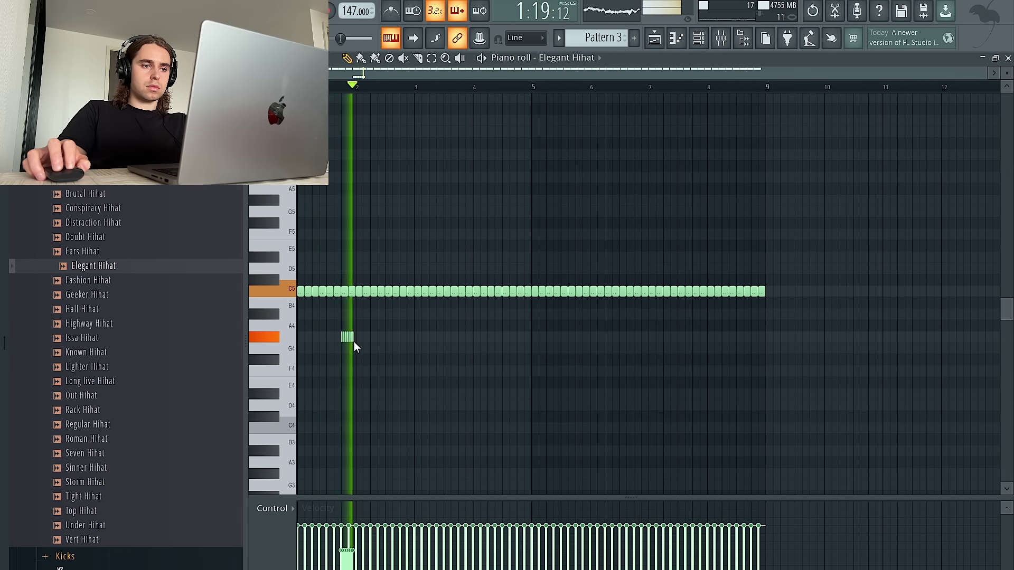
Step: Replace the Elegant Hihat notes in bars 5 to 8 with a copy of bars 1 to 4, including the G#4 roll
{"action": "key", "text": "ctrl+b"}
{"action": "key", "text": "ctrl+d"}
{"action": "key", "text": "ctrl+a"}
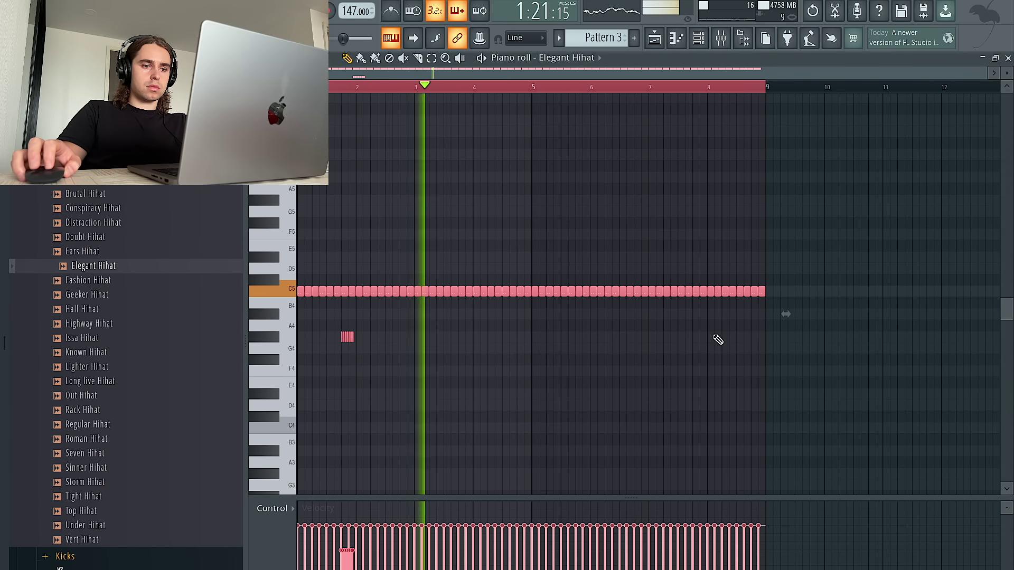
{"action": "left_click_drag", "start_coordinate": [844, 326], "coordinate": [543, 261]}
{"action": "key", "text": "Delete"}
{"action": "key", "text": "ctrl+b"}
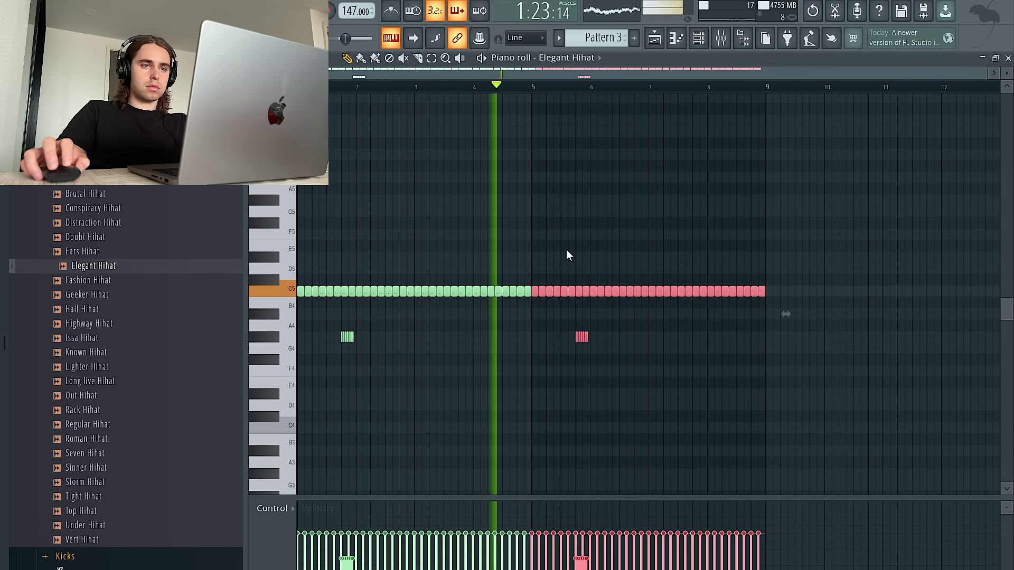
{"action": "key", "text": "ctrl+d"}
Step: Mute the Omnisphere #2 channel in the channel rack
{"action": "left_click", "coordinate": [707, 41]}
{"action": "left_click", "coordinate": [709, 42]}
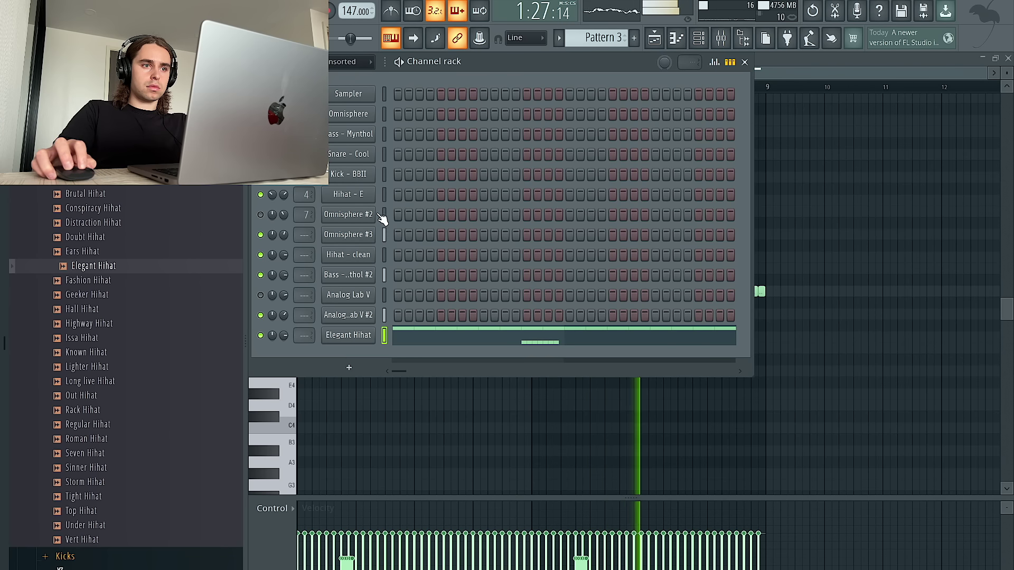
{"action": "left_click", "coordinate": [863, 222]}
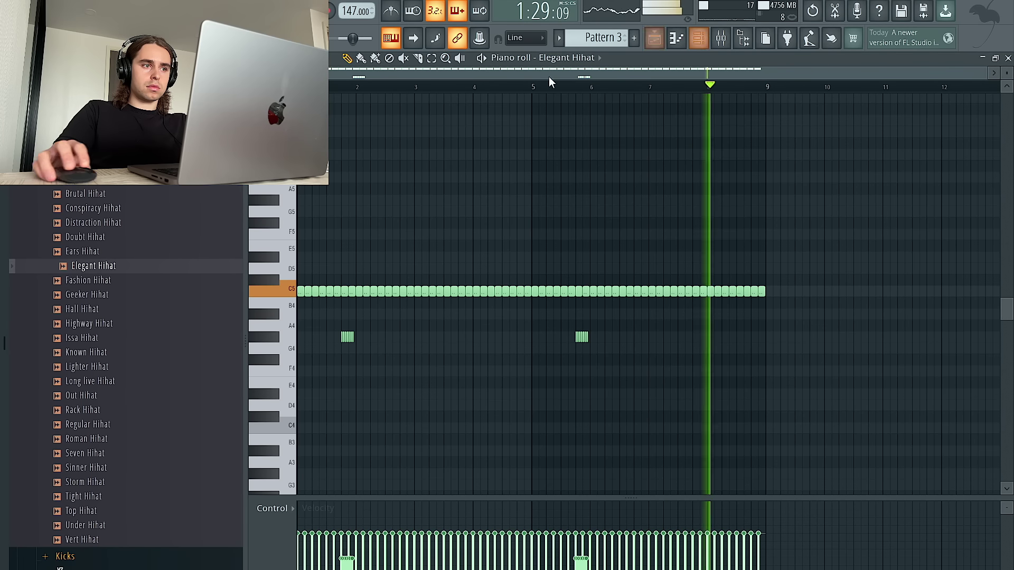
Step: Add Consider Openhat from the V7 kit's Openhats to Pattern 3, repeating every 4 steps from step 3
{"action": "scroll", "coordinate": [124, 290], "scroll_direction": "down", "scroll_amount": 10}
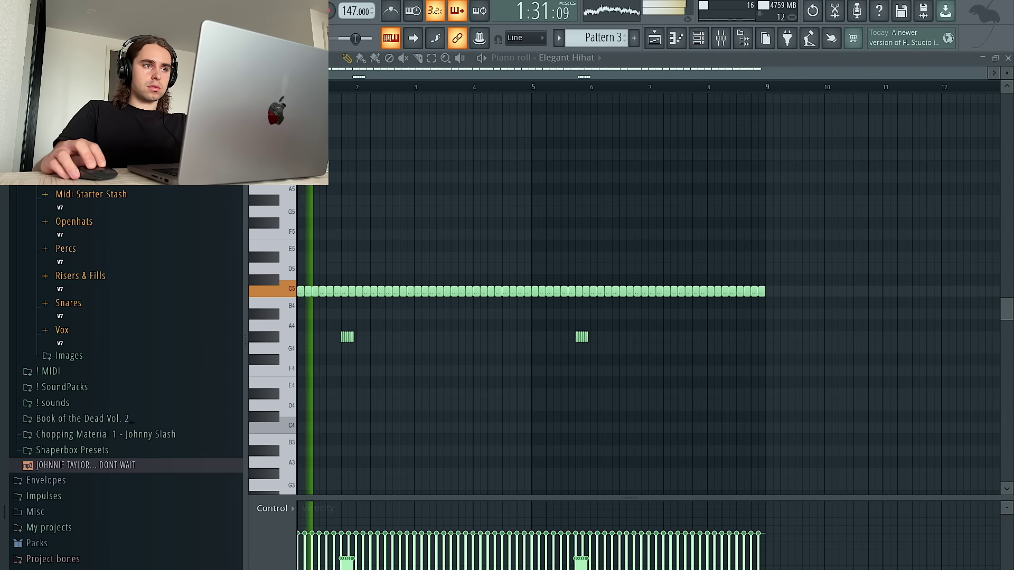
{"action": "left_click", "coordinate": [95, 222]}
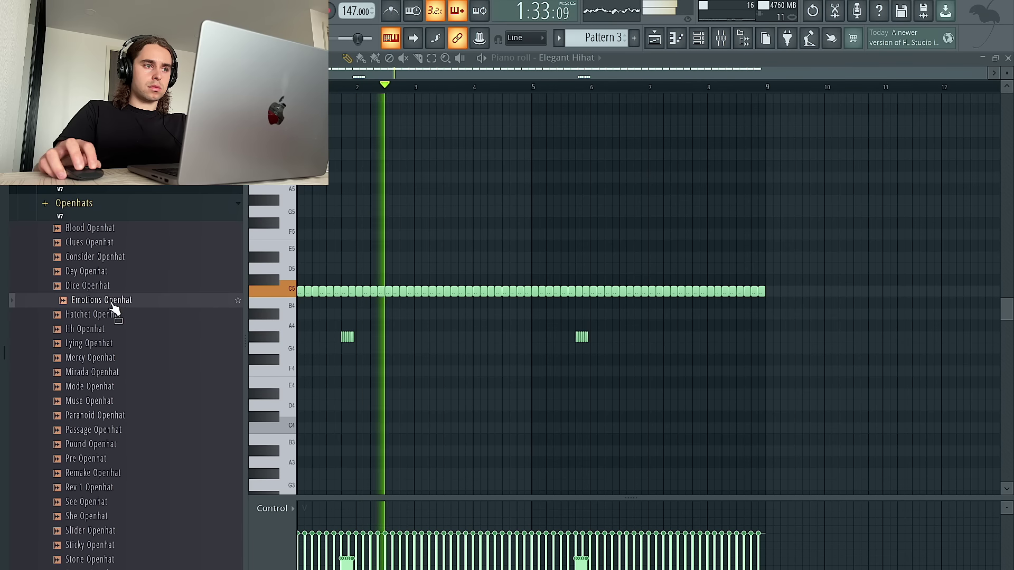
{"action": "key", "text": "F6"}
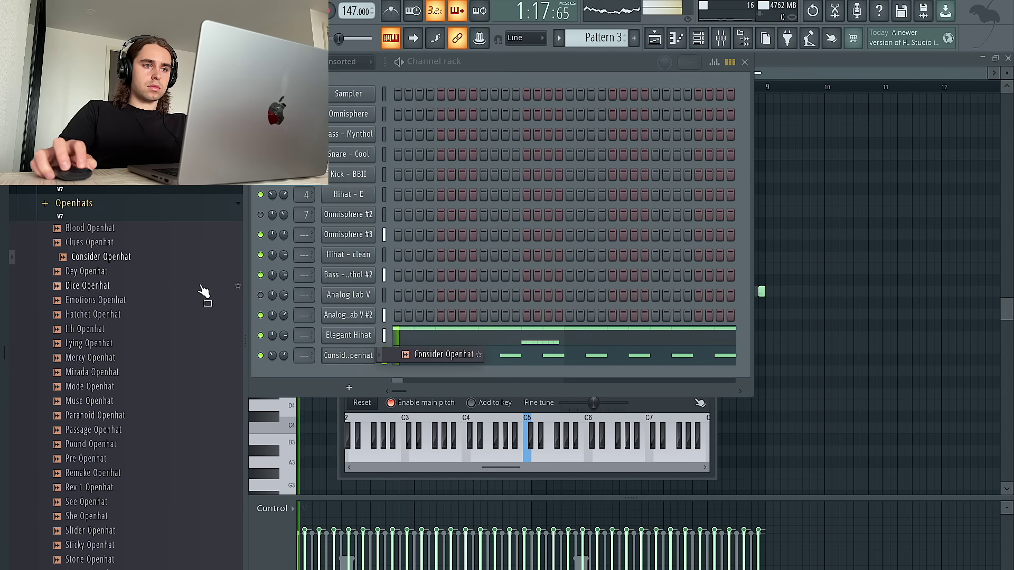
{"action": "left_click_drag", "start_coordinate": [272, 356], "coordinate": [280, 355]}
Step: Swap the openhat channel's sample through Blood, Lying, Mercy and other Openhats, and settle on She Openhat
{"action": "middle_click", "coordinate": [113, 228]}
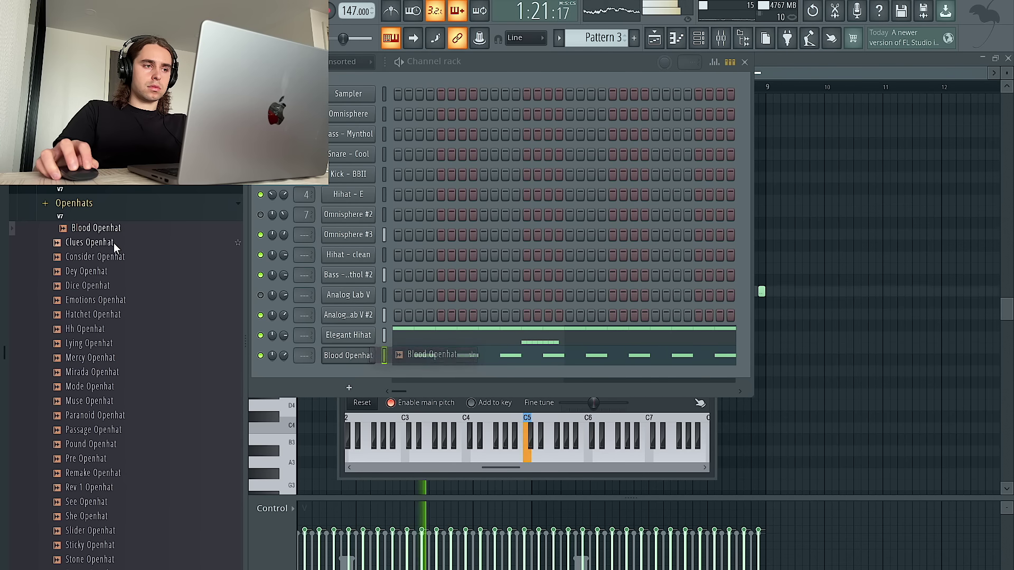
{"action": "middle_click", "coordinate": [122, 327]}
{"action": "middle_click", "coordinate": [122, 344]}
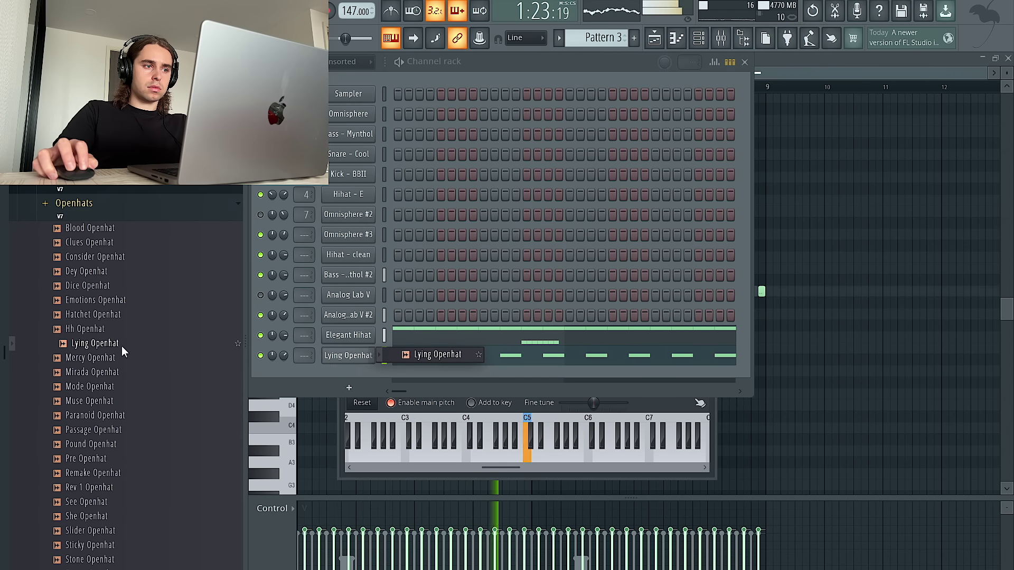
{"action": "middle_click", "coordinate": [116, 358]}
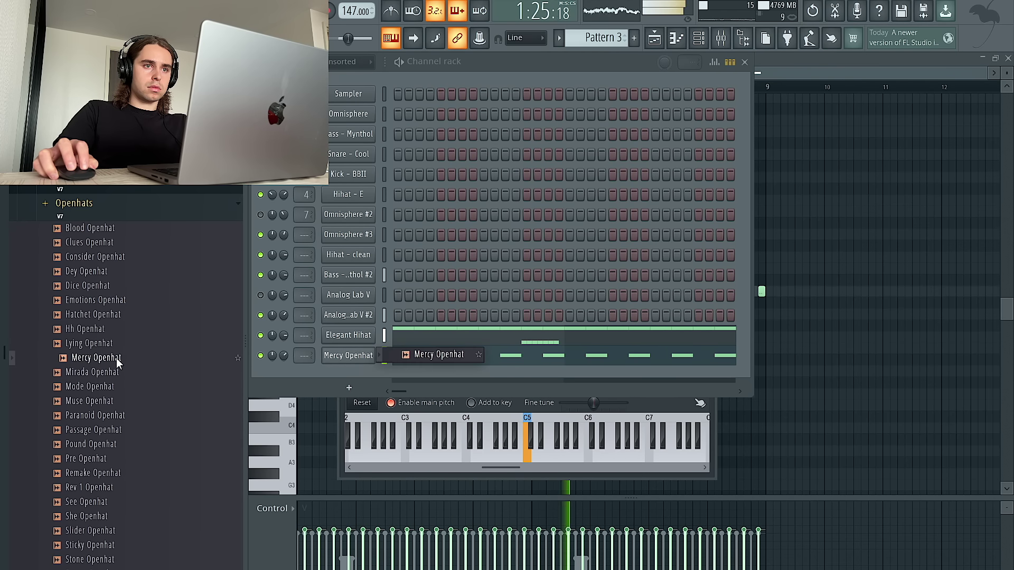
{"action": "middle_click", "coordinate": [117, 387]}
{"action": "middle_click", "coordinate": [116, 399]}
{"action": "middle_click", "coordinate": [125, 415]}
{"action": "middle_click", "coordinate": [126, 430]}
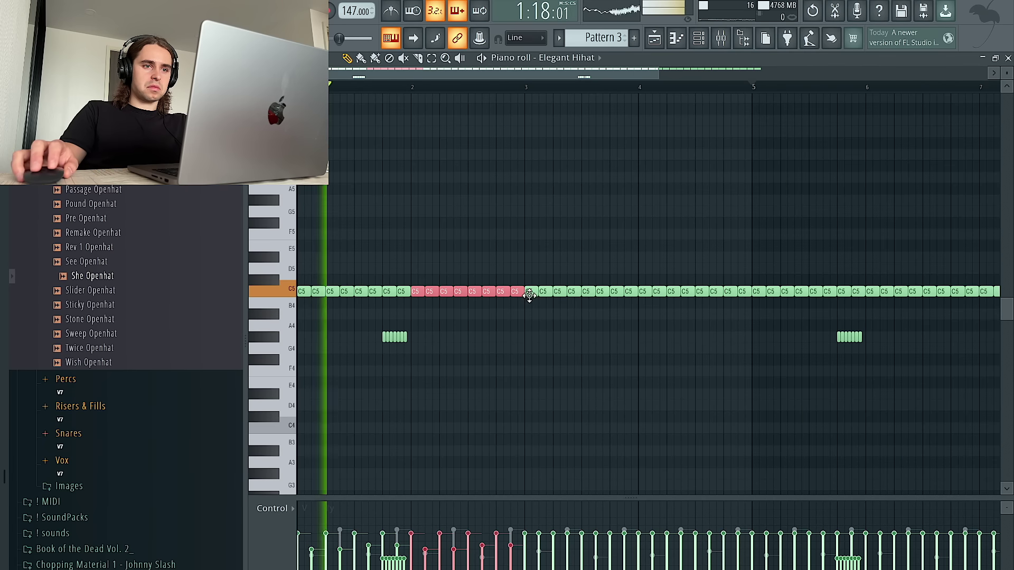
Step: Duplicate the velocity-varied Elegant Hihat C5 hits through bar 4, and replace bars 5 to 8 with a copy of bars 1 to 4
{"action": "left_click_drag", "start_coordinate": [527, 291], "coordinate": [758, 301]}
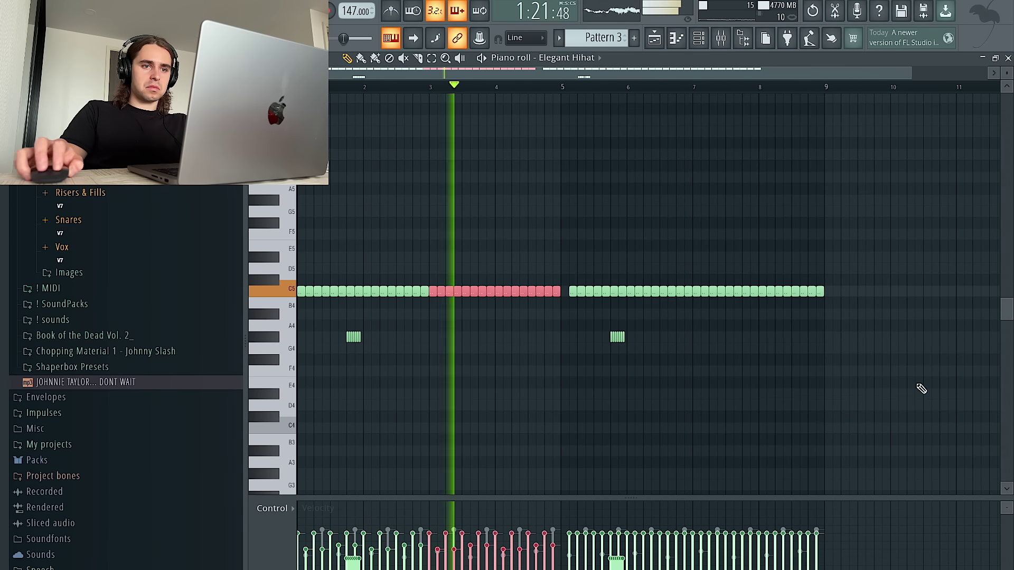
{"action": "left_click_drag", "start_coordinate": [922, 389], "coordinate": [572, 218]}
{"action": "key", "text": "Delete"}
{"action": "key", "text": "ctrl+b"}
{"action": "left_click", "coordinate": [566, 236], "text": "ctrl"}
Step: Place Bravery Kick from the V7 kit's Kicks on Track 11 of the playlist at bar 41
{"action": "scroll", "coordinate": [149, 312], "scroll_direction": "up", "scroll_amount": 10}
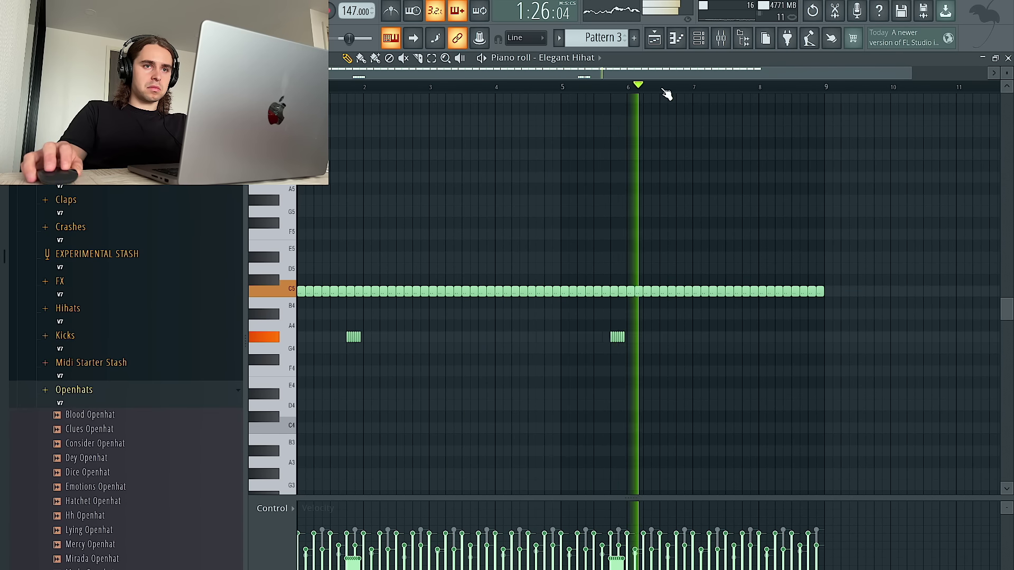
{"action": "left_click", "coordinate": [699, 37]}
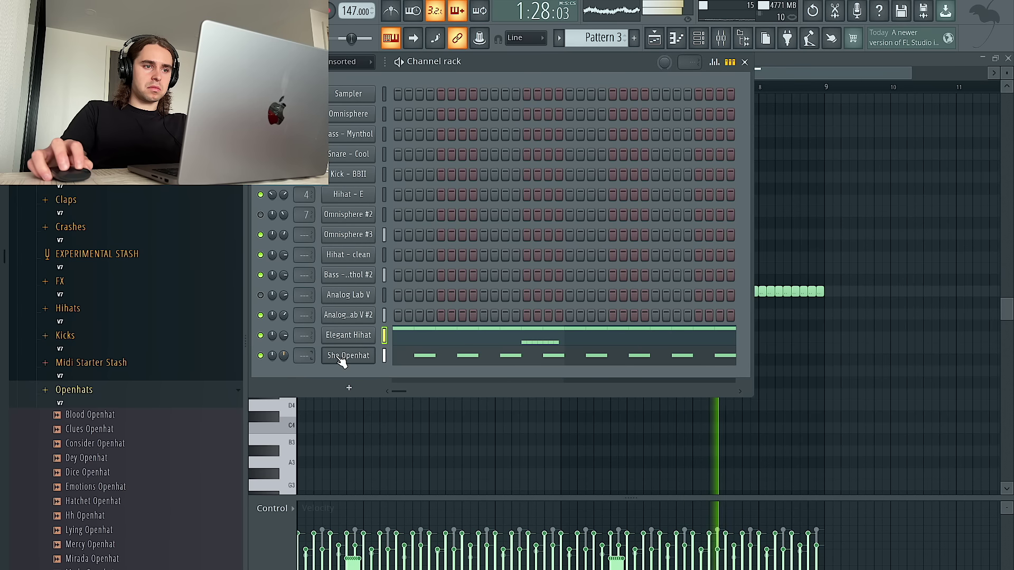
{"action": "scroll", "coordinate": [141, 334], "scroll_direction": "down", "scroll_amount": 1}
{"action": "left_click", "coordinate": [140, 362]}
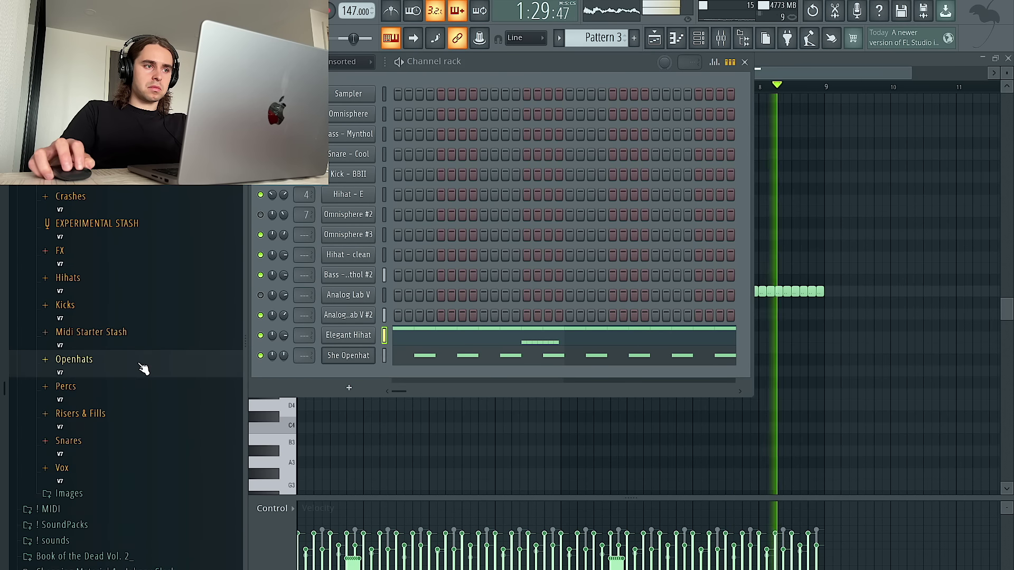
{"action": "left_click", "coordinate": [105, 308]}
{"action": "left_click", "coordinate": [112, 345]}
{"action": "left_click", "coordinate": [91, 317]}
{"action": "left_click", "coordinate": [91, 317]}
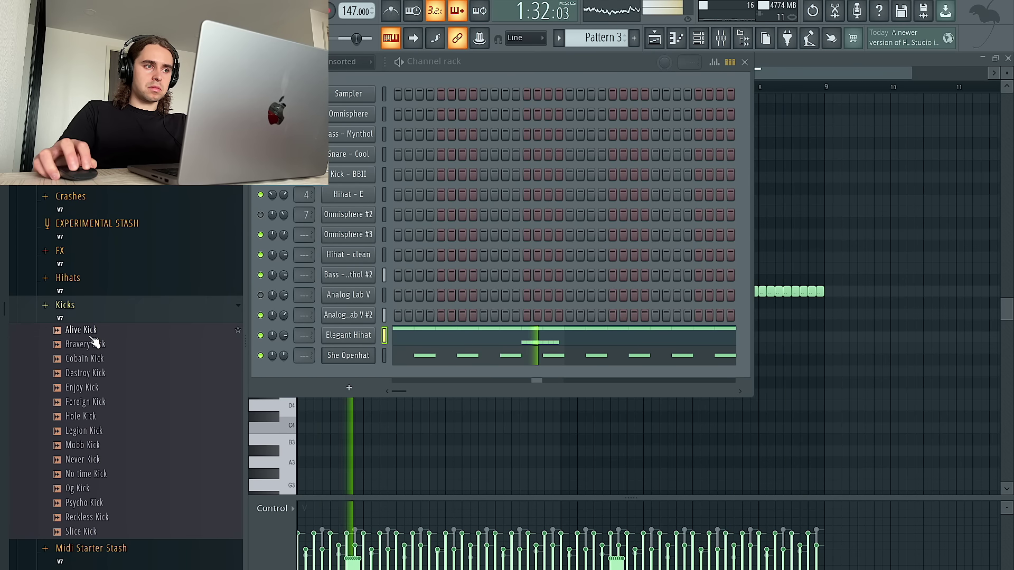
{"action": "left_click", "coordinate": [654, 38]}
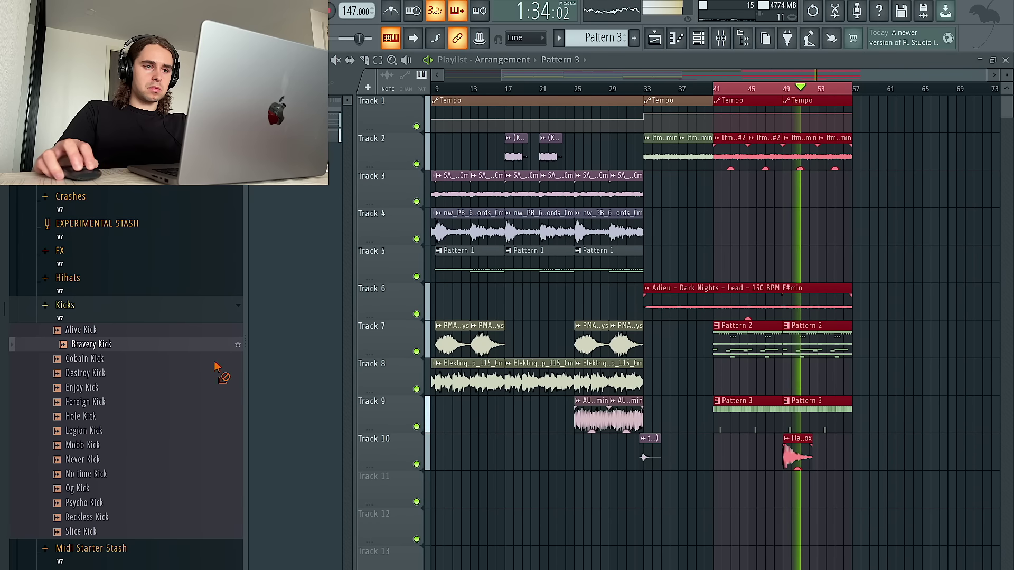
{"action": "left_click_drag", "start_coordinate": [715, 493], "coordinate": [714, 475]}
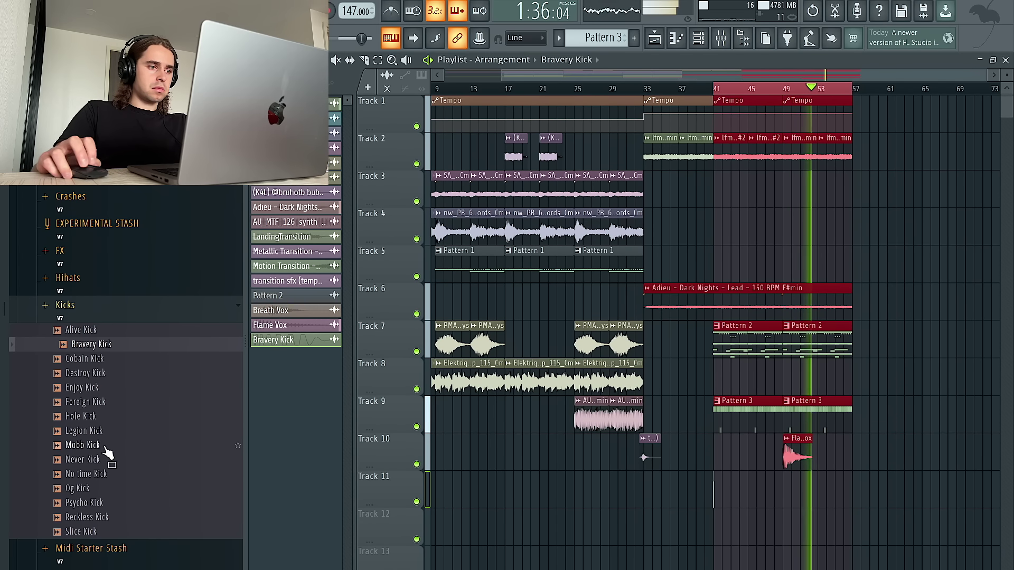
Step: Audition Memphis 1 Snare from the V7 kit's Snares and add Memphis 3 Snare as a new channel in Pattern 3
{"action": "left_click", "coordinate": [134, 309]}
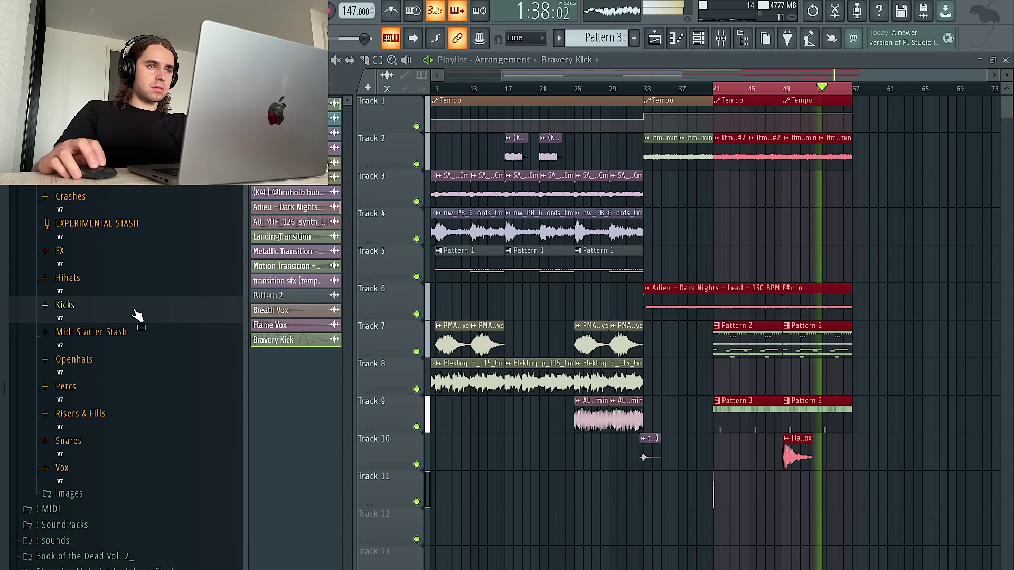
{"action": "left_click", "coordinate": [130, 441]}
{"action": "left_click", "coordinate": [118, 360]}
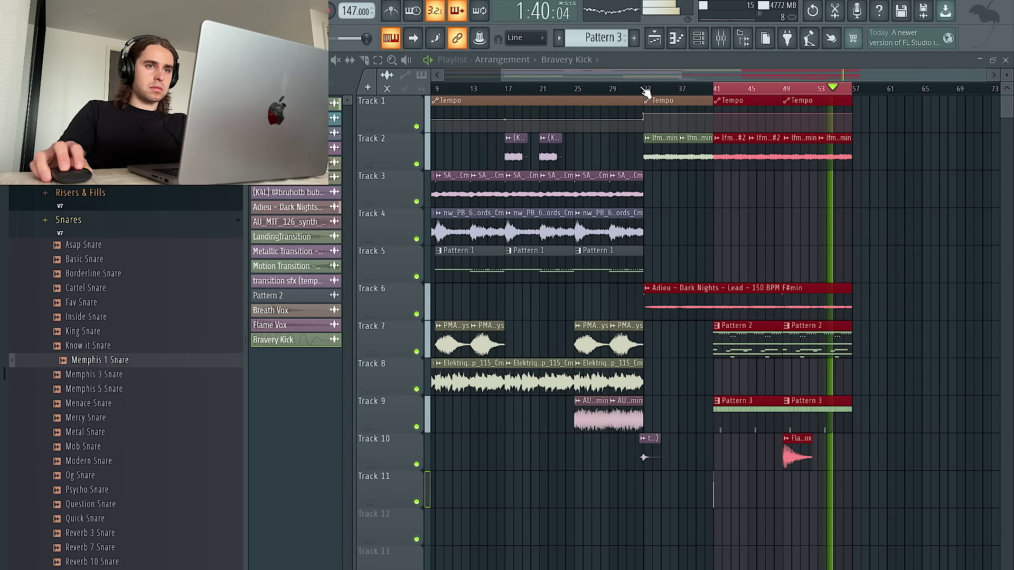
{"action": "left_click", "coordinate": [700, 38]}
{"action": "left_click_drag", "start_coordinate": [127, 375], "coordinate": [141, 382]}
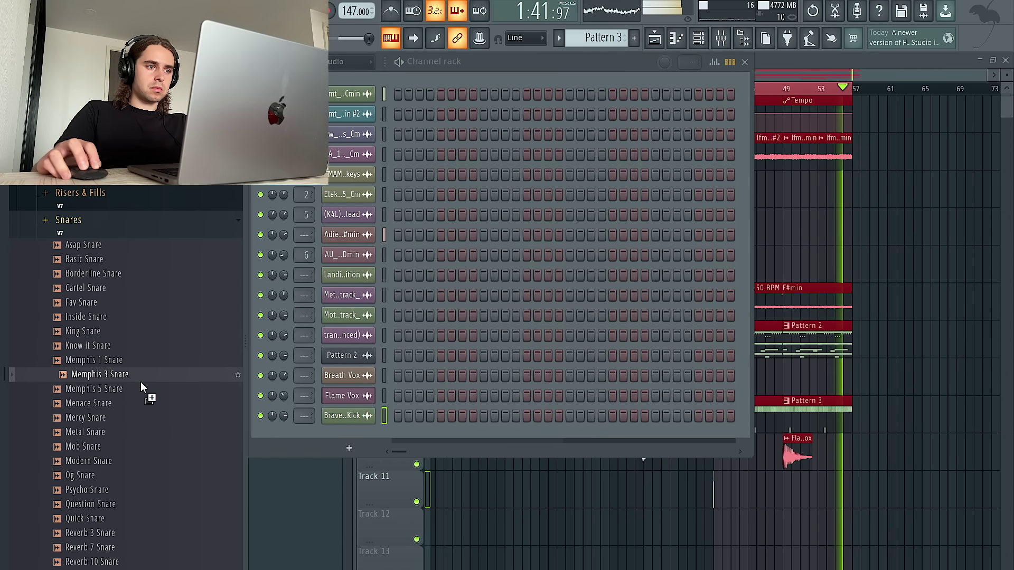
{"action": "left_click_drag", "start_coordinate": [338, 435], "coordinate": [448, 370]}
Step: Place Memphis 3 Snare hits on steps 9 and 25 of Pattern 3 and open the channel's piano roll
{"action": "left_click", "coordinate": [482, 376]}
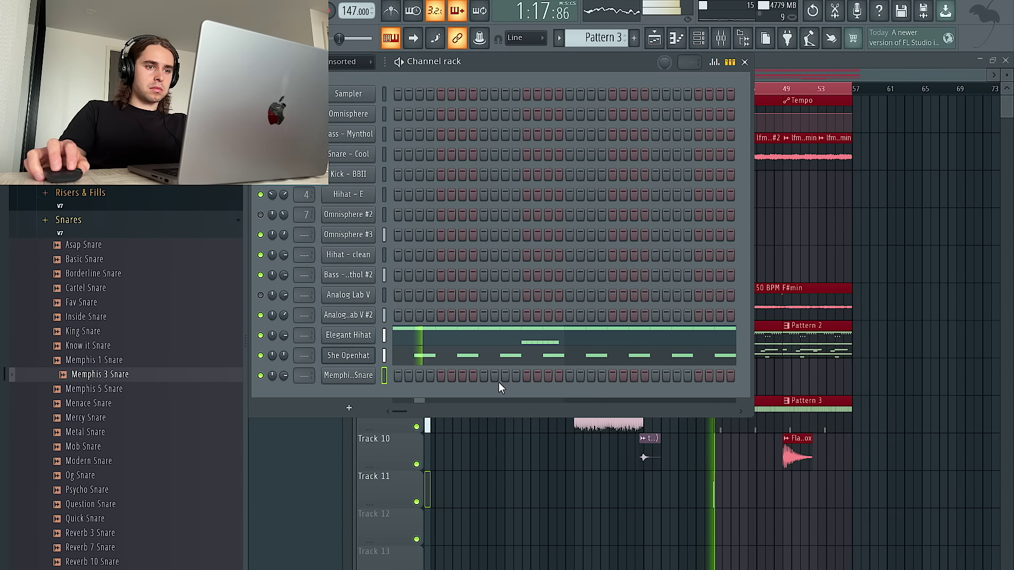
{"action": "left_click", "coordinate": [655, 376]}
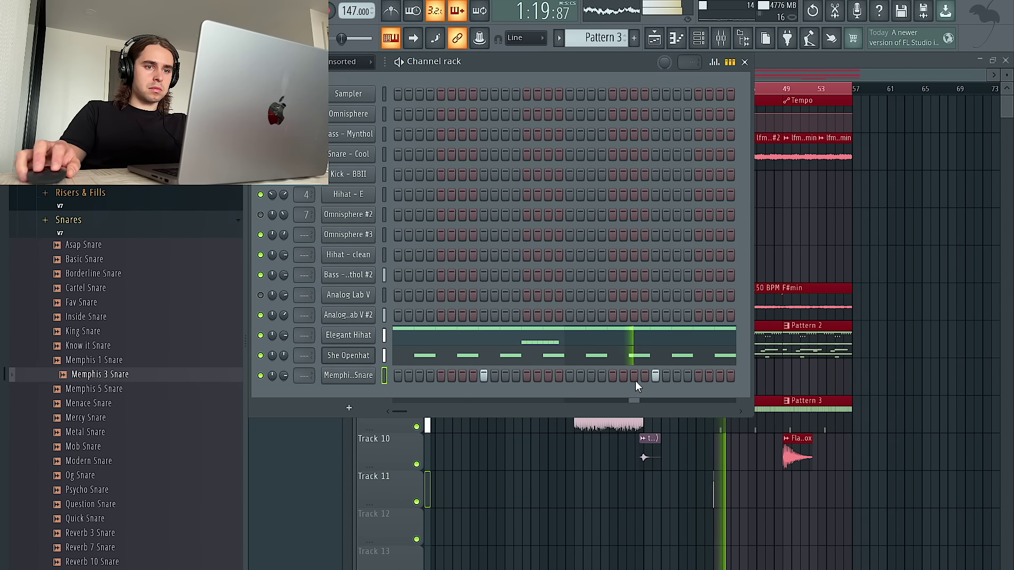
{"action": "right_click", "coordinate": [344, 375]}
{"action": "left_click", "coordinate": [388, 377]}
Step: Duplicate the two Memphis 3 Snare hits through bar 8 of Pattern 3 and return to the playlist
{"action": "key", "text": "ctrl+a"}
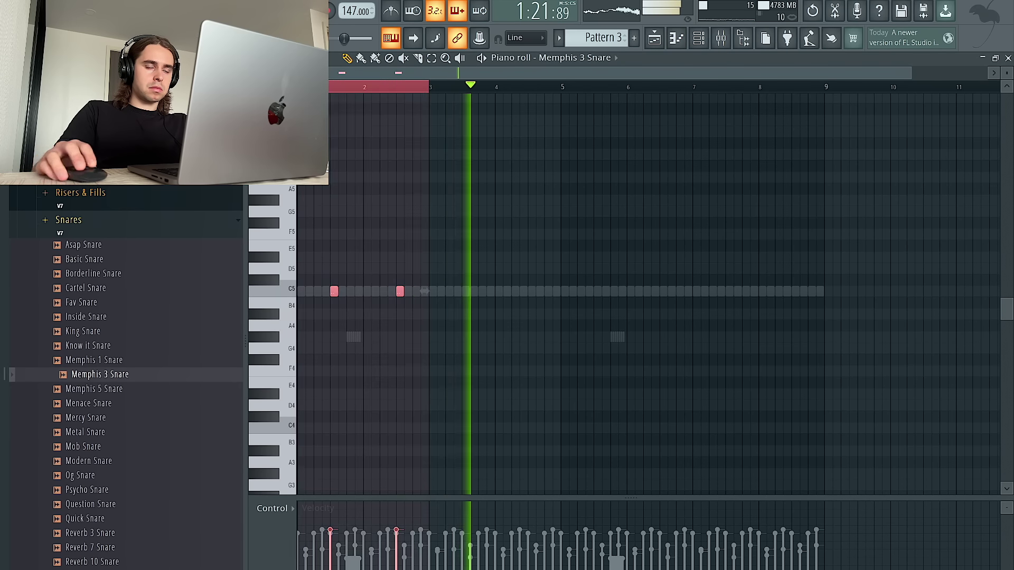
{"action": "key", "text": "ctrl+b"}
{"action": "key", "text": "ctrl+b"}
{"action": "key", "text": "ctrl+b"}
{"action": "key", "text": "ctrl+a"}
{"action": "scroll", "coordinate": [657, 241], "scroll_direction": "up", "scroll_amount": 5}
{"action": "key", "text": "ctrl+d"}
{"action": "key", "text": "ctrl+a"}
{"action": "key", "text": "ctrl+d"}
{"action": "left_click", "coordinate": [654, 39]}
{"action": "scroll", "coordinate": [737, 429], "scroll_direction": "up", "scroll_amount": 1}
{"action": "scroll", "coordinate": [737, 429], "scroll_direction": "up", "scroll_amount": 2}
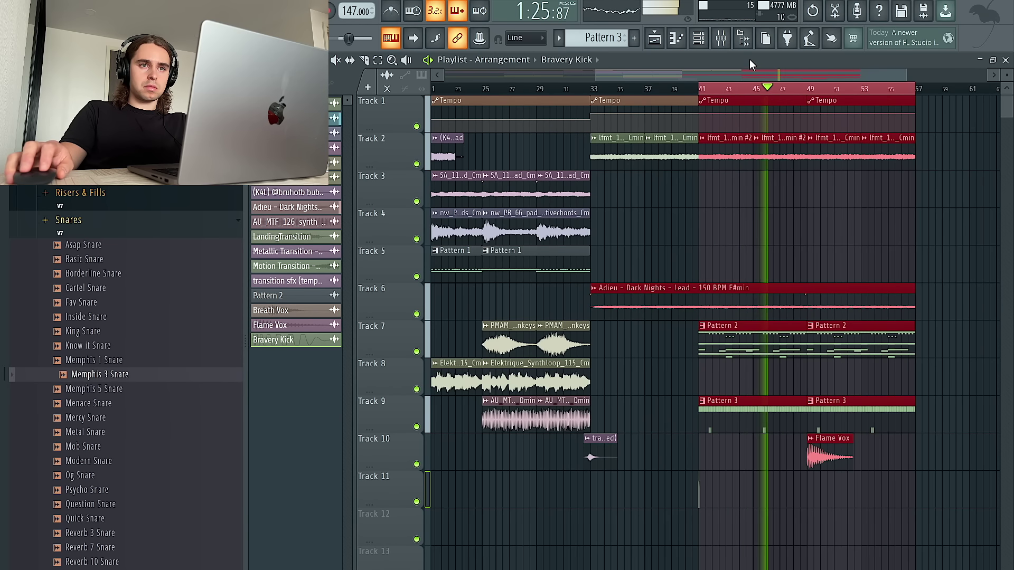
Step: Route the She Openhat channel to mixer track 9
{"action": "key", "text": "F6"}
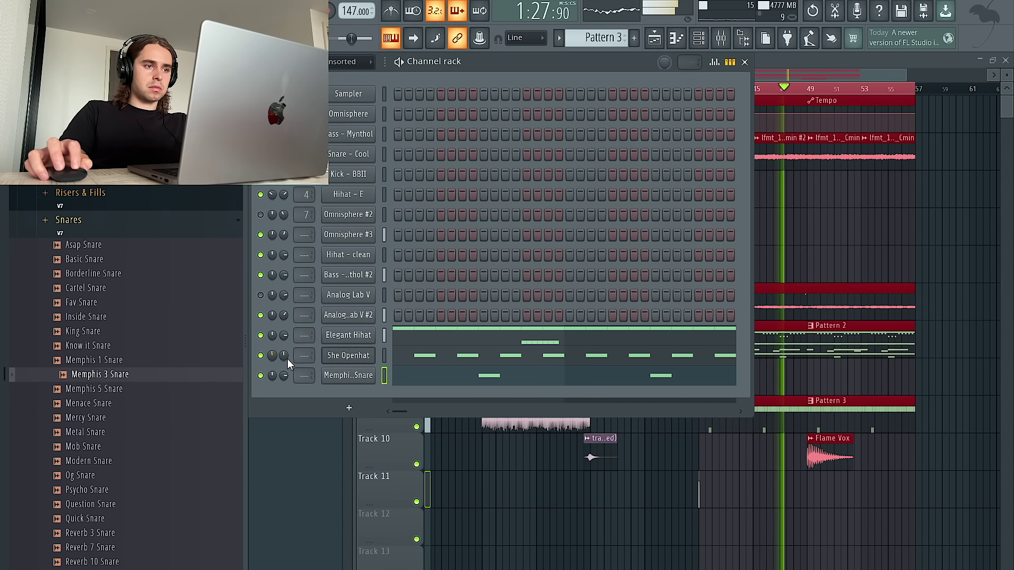
{"action": "left_click", "coordinate": [365, 360]}
{"action": "left_click", "coordinate": [697, 200]}
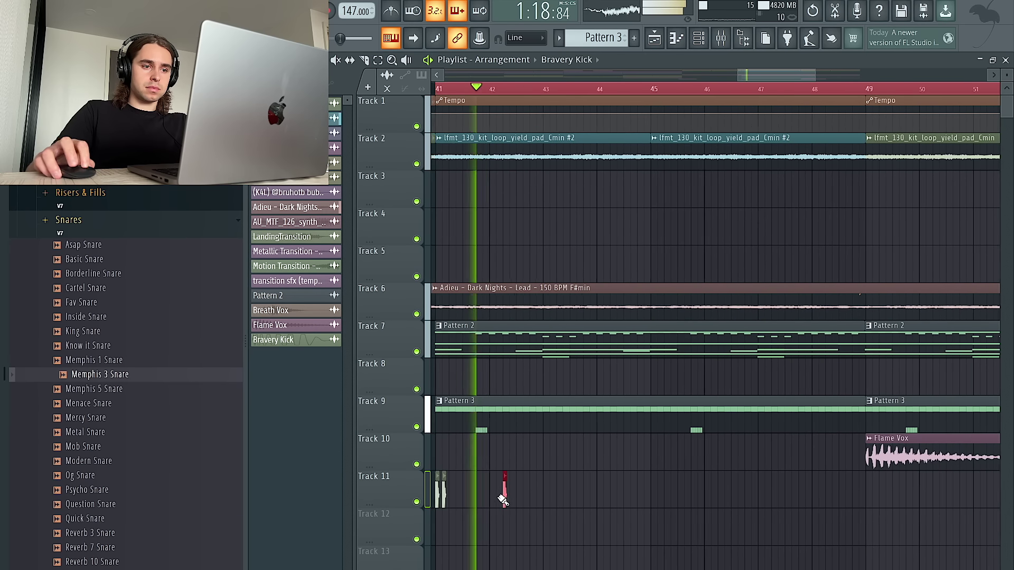
Step: Place Bravery Kick clips on Track 11 around bar 41, a quarter and a half bar after bar 42, and at bar 43
{"action": "left_click_drag", "start_coordinate": [500, 486], "coordinate": [536, 507]}
{"action": "left_click", "coordinate": [619, 489]}
{"action": "key", "text": "space"}
{"action": "key", "text": "space"}
{"action": "double_click", "coordinate": [563, 498]}
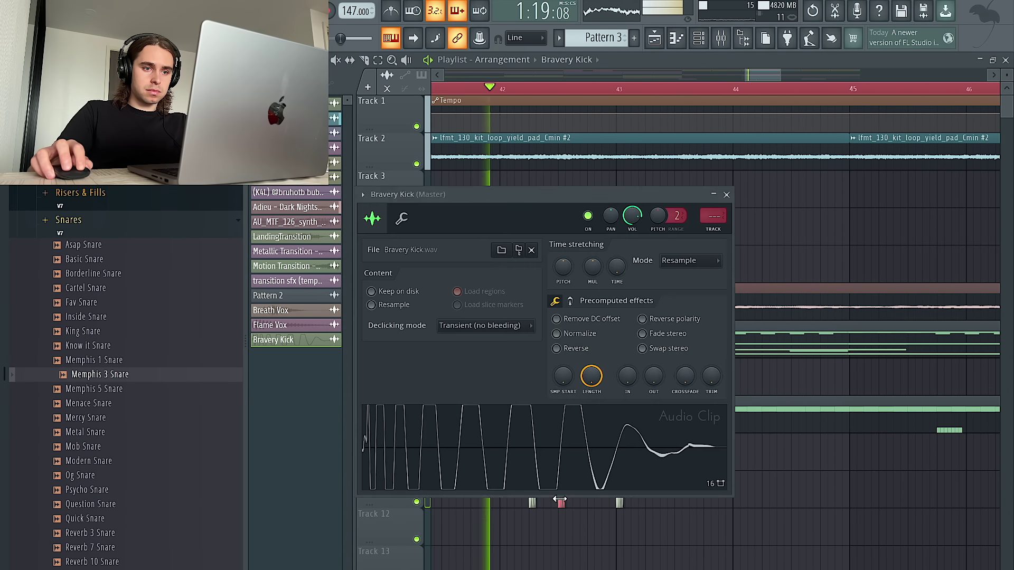
{"action": "left_click", "coordinate": [727, 195]}
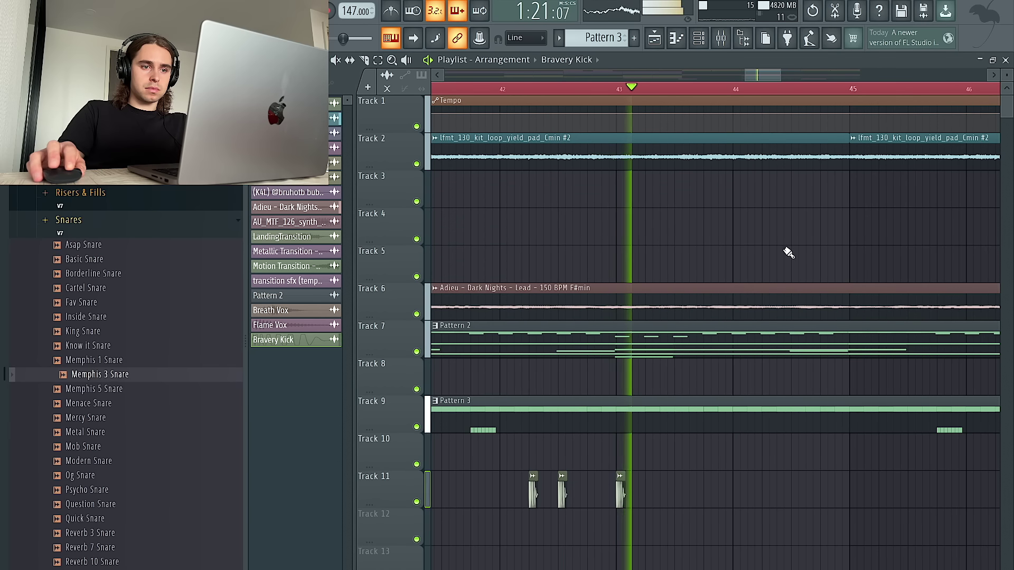
Step: Build a Bravery Kick fill between bars 44 and 45 on Track 11, with closely spaced extra kicks on Tracks 12 and 13
{"action": "scroll", "coordinate": [728, 380], "scroll_direction": "right", "scroll_amount": 2}
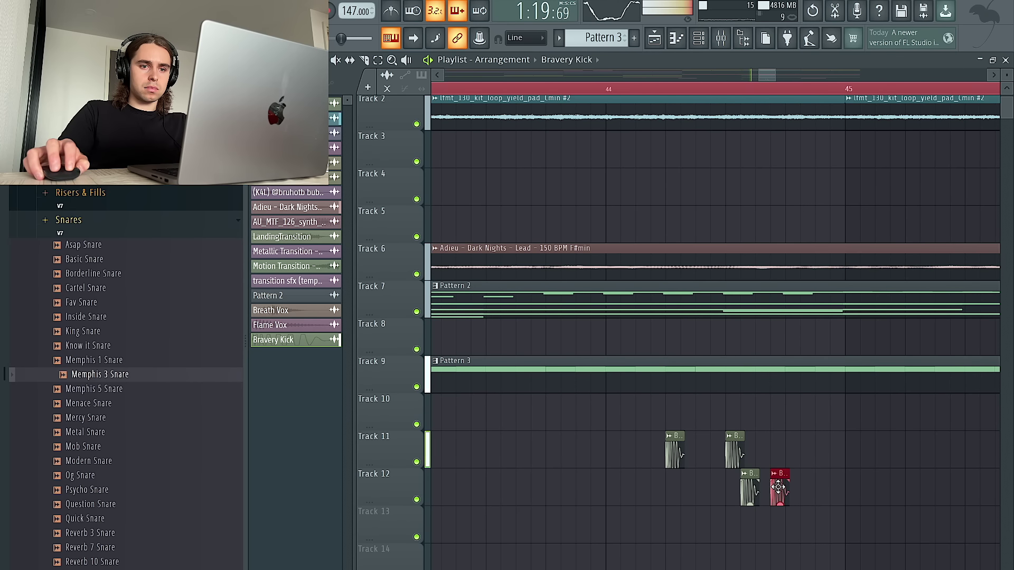
{"action": "scroll", "coordinate": [765, 439], "scroll_direction": "down", "scroll_amount": 5}
{"action": "right_click", "coordinate": [621, 450]}
{"action": "right_click", "coordinate": [622, 449]}
{"action": "right_click", "coordinate": [616, 452]}
{"action": "scroll", "coordinate": [785, 450], "scroll_direction": "up", "scroll_amount": 4}
{"action": "key", "text": "space"}
{"action": "key", "text": "space"}
{"action": "scroll", "coordinate": [717, 449], "scroll_direction": "up", "scroll_amount": 3}
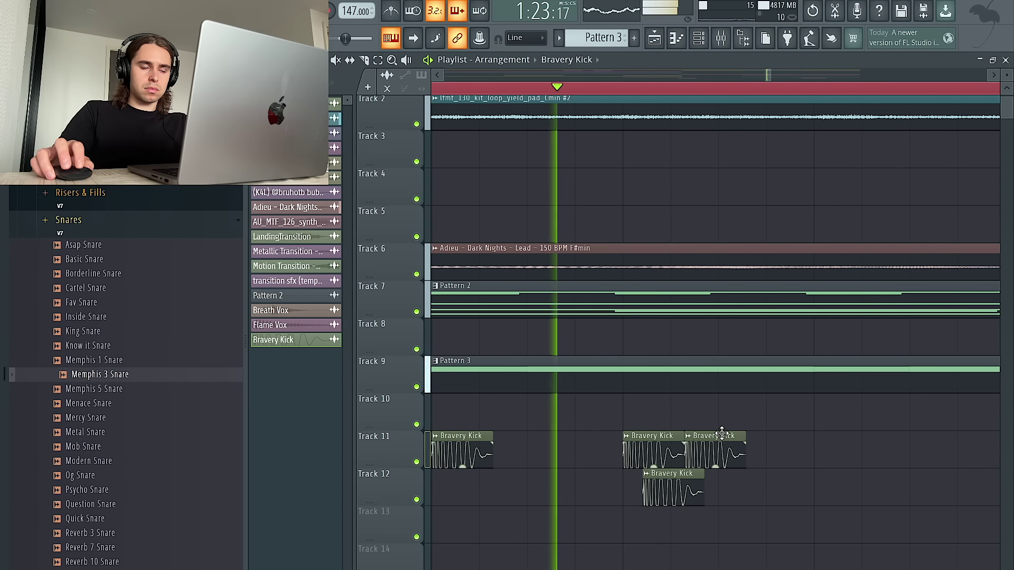
Step: Remove the copied extra kicks on Tracks 12 and 13 before bar 49, and repeat the Bravery Kick pattern from bar 49 to bar 57
{"action": "scroll", "coordinate": [726, 438], "scroll_direction": "down", "scroll_amount": 5}
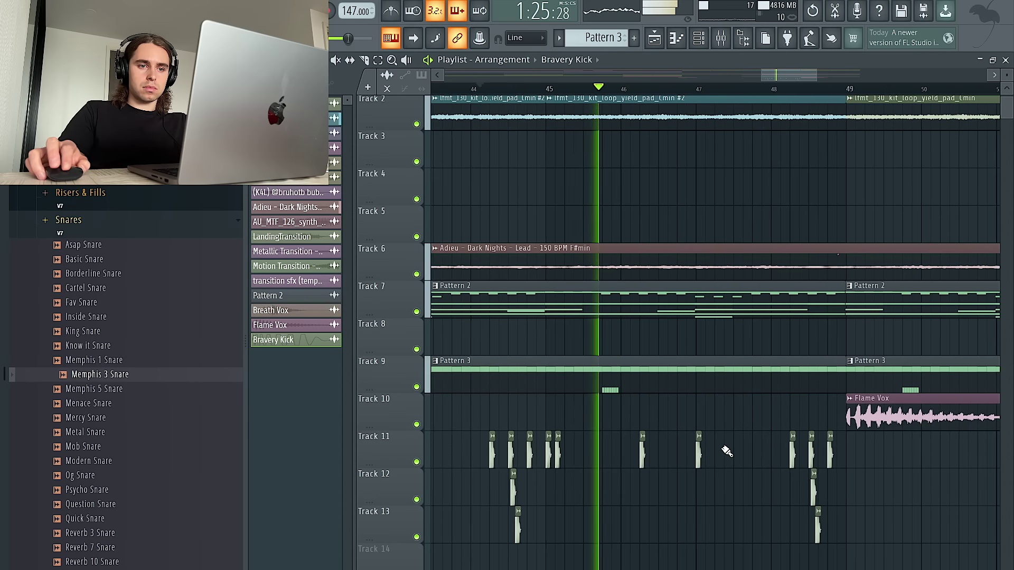
{"action": "scroll", "coordinate": [780, 494], "scroll_direction": "up", "scroll_amount": 5}
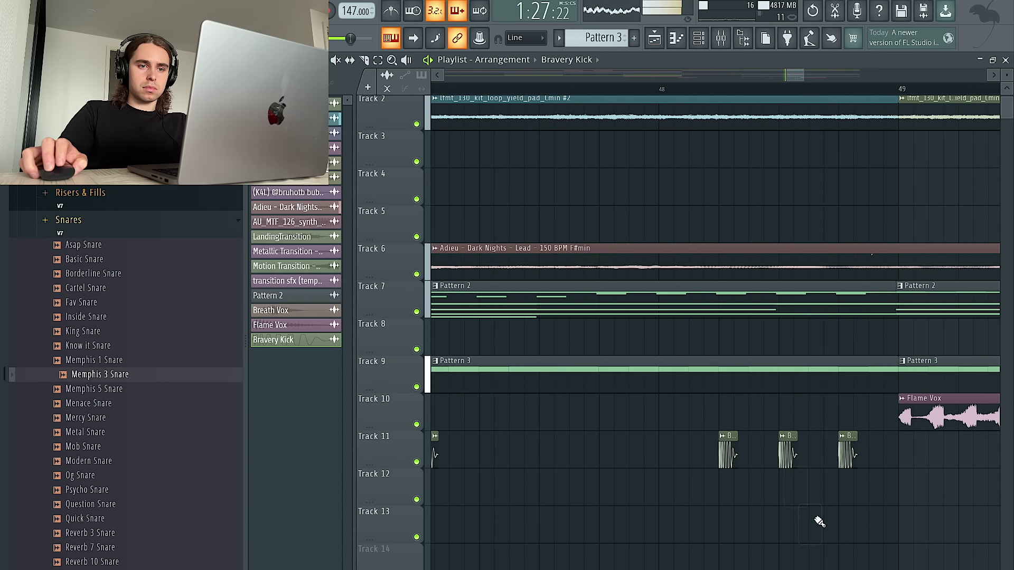
{"action": "scroll", "coordinate": [817, 515], "scroll_direction": "down", "scroll_amount": 3}
{"action": "scroll", "coordinate": [814, 496], "scroll_direction": "up", "scroll_amount": 5}
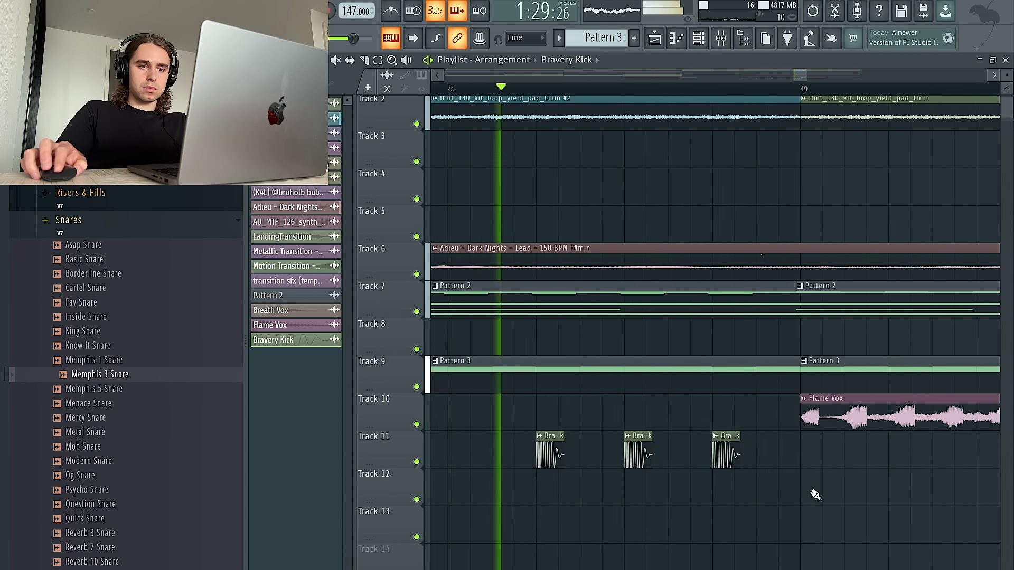
{"action": "scroll", "coordinate": [808, 493], "scroll_direction": "down", "scroll_amount": 3}
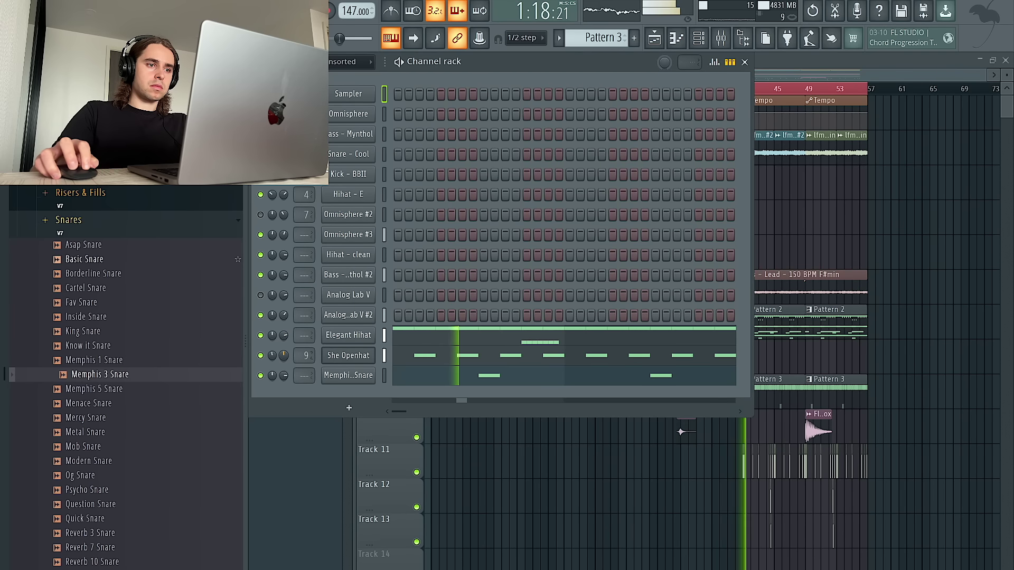
Step: Audition the V7 kit's Openhats and replace the She Openhat channel's sample with Sticky Openhat
{"action": "left_click", "coordinate": [106, 226]}
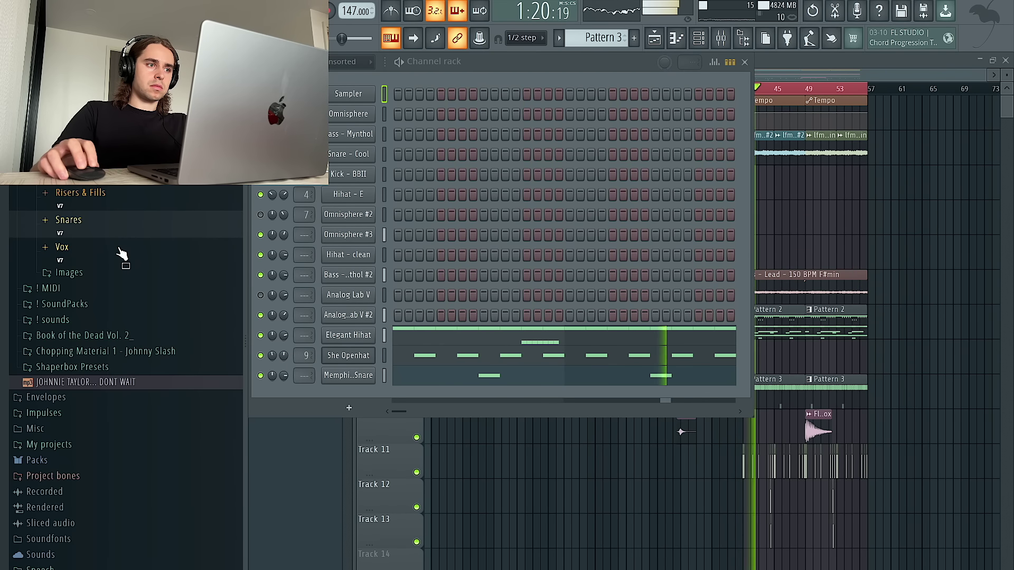
{"action": "scroll", "coordinate": [118, 231], "scroll_direction": "up", "scroll_amount": 2}
{"action": "left_click", "coordinate": [98, 209]}
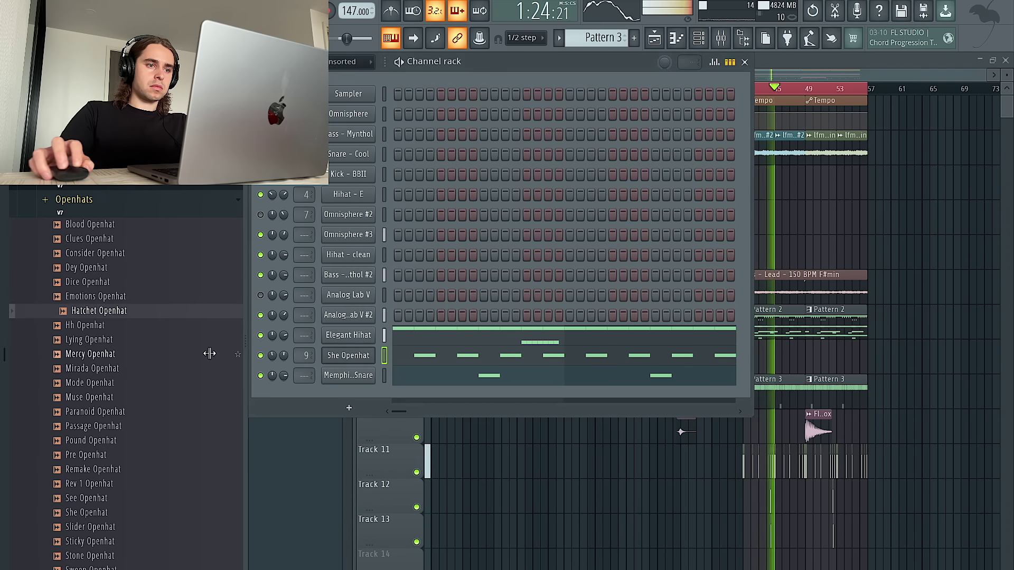
{"action": "scroll", "coordinate": [158, 343], "scroll_direction": "down", "scroll_amount": 6}
{"action": "double_click", "coordinate": [90, 206]}
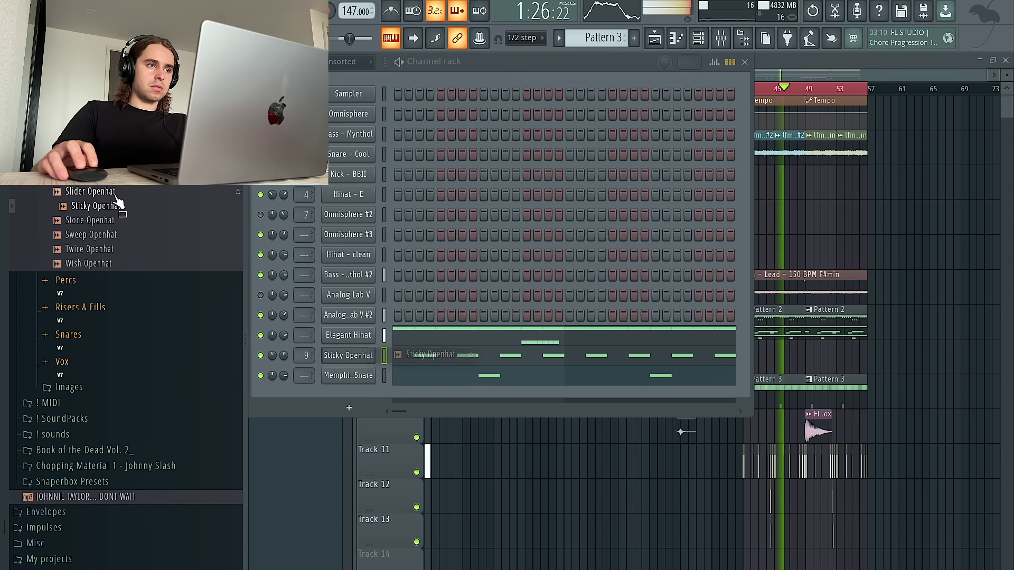
{"action": "scroll", "coordinate": [136, 253], "scroll_direction": "up", "scroll_amount": 4}
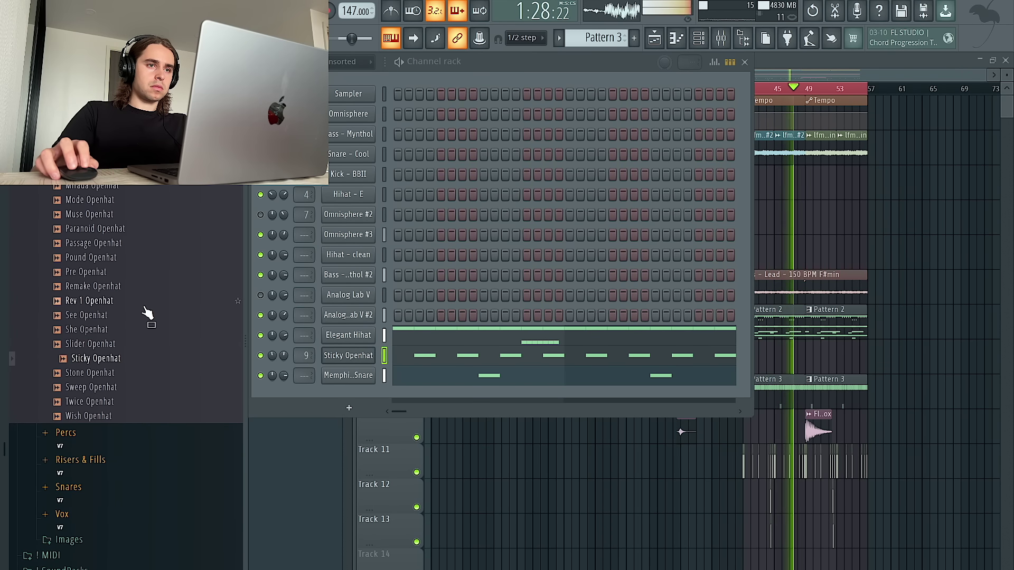
Step: Set the Sticky Openhat's time stretching mode to Stretch, reset its stretch pitch and check its miscellaneous channel settings
{"action": "left_click_drag", "start_coordinate": [273, 355], "coordinate": [273, 360]}
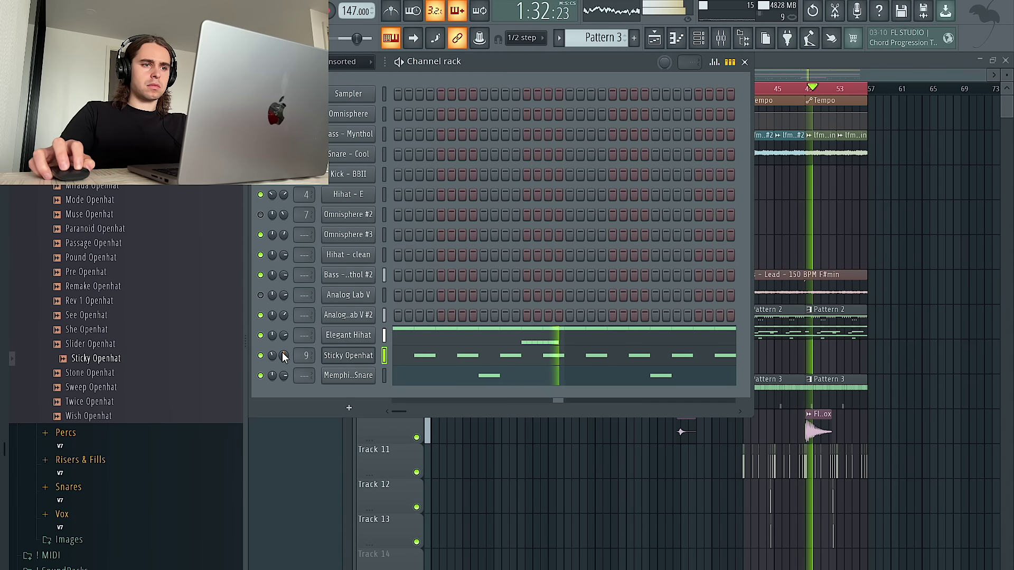
{"action": "left_click", "coordinate": [348, 355]}
{"action": "left_click", "coordinate": [666, 243]}
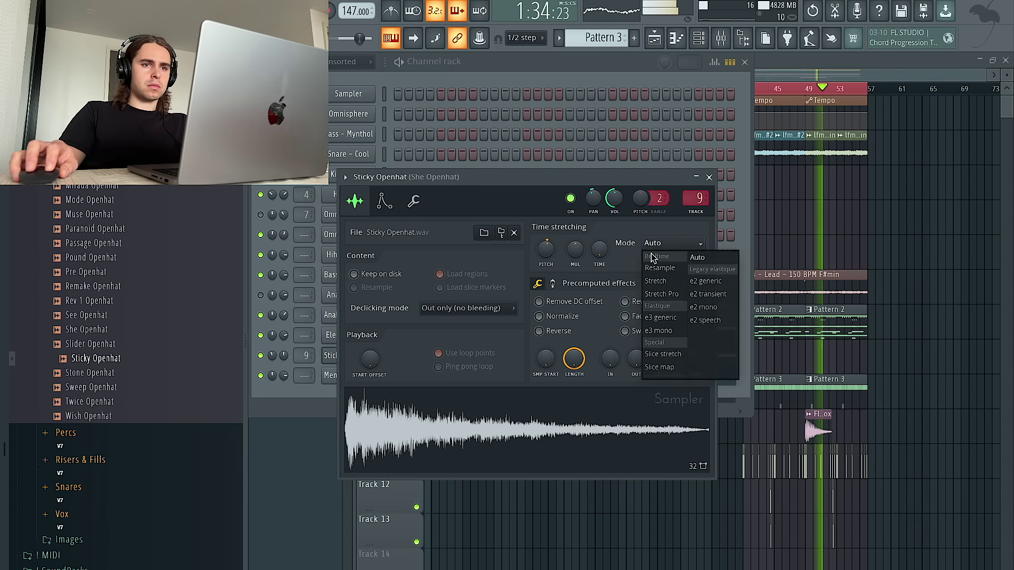
{"action": "left_click", "coordinate": [648, 281]}
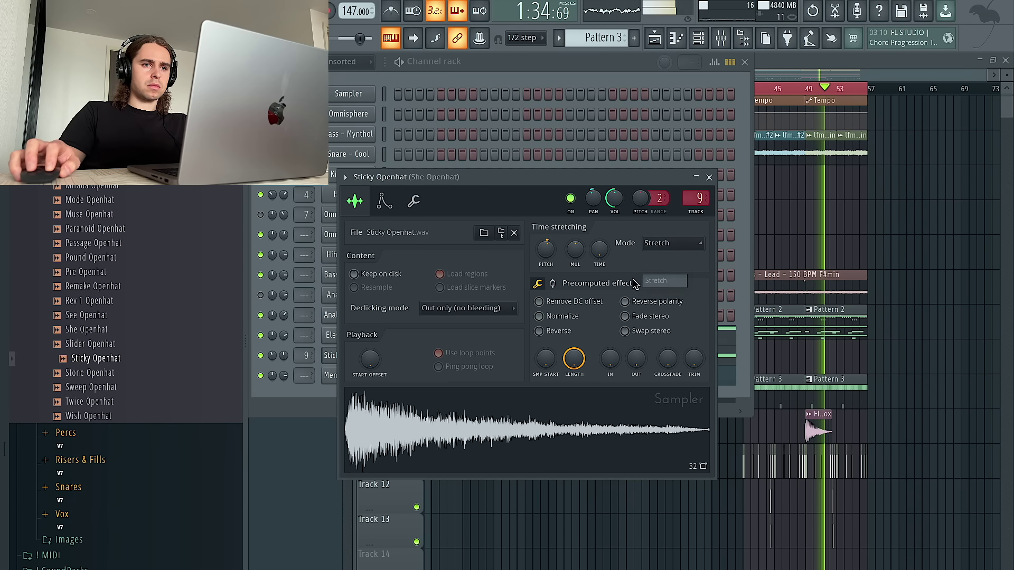
{"action": "right_click", "coordinate": [544, 249]}
{"action": "left_click", "coordinate": [559, 262]}
{"action": "key", "text": "space"}
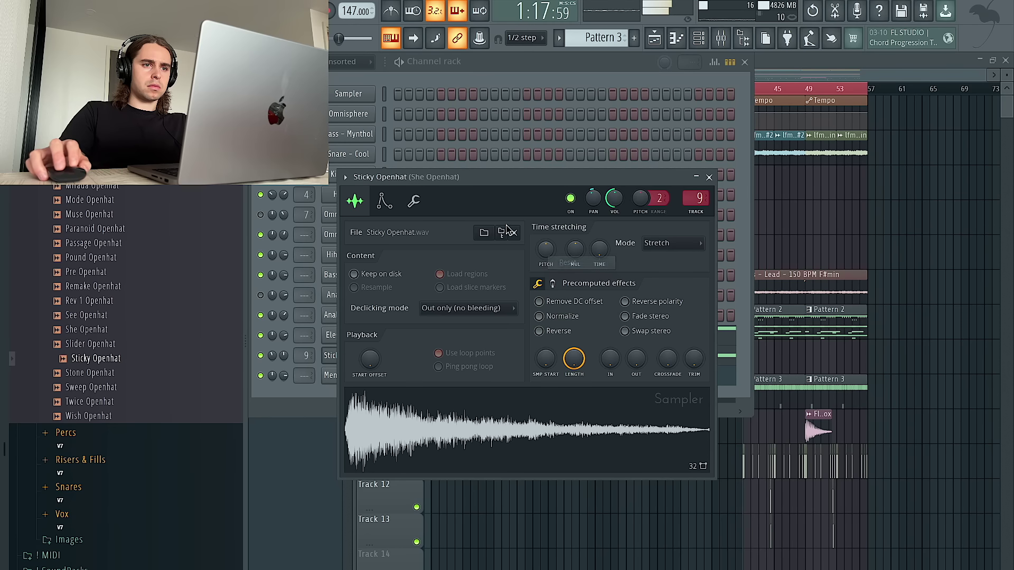
{"action": "left_click", "coordinate": [414, 201]}
{"action": "key", "text": "space"}
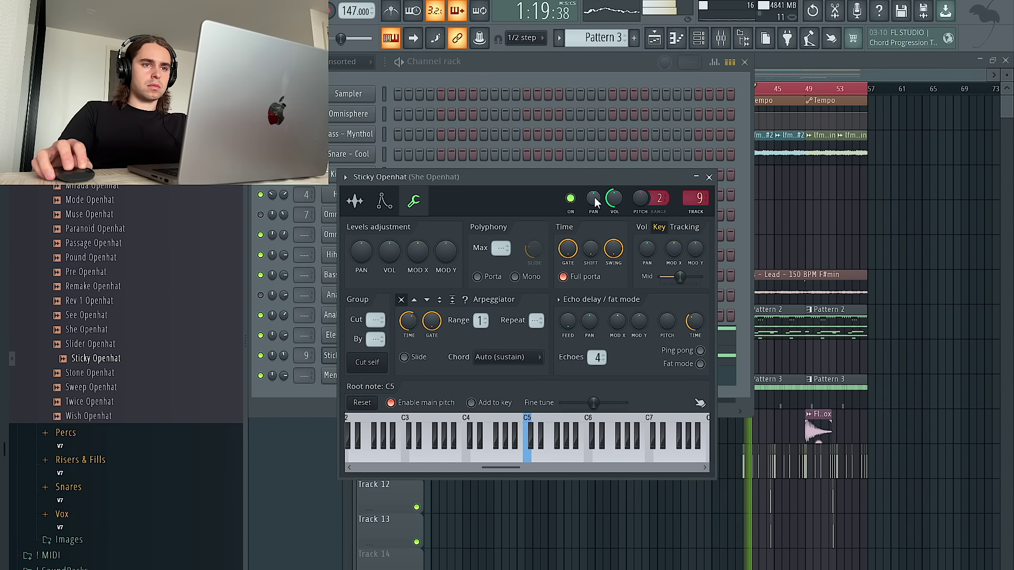
{"action": "left_click", "coordinate": [545, 79]}
{"action": "scroll", "coordinate": [158, 290], "scroll_direction": "down", "scroll_amount": 4}
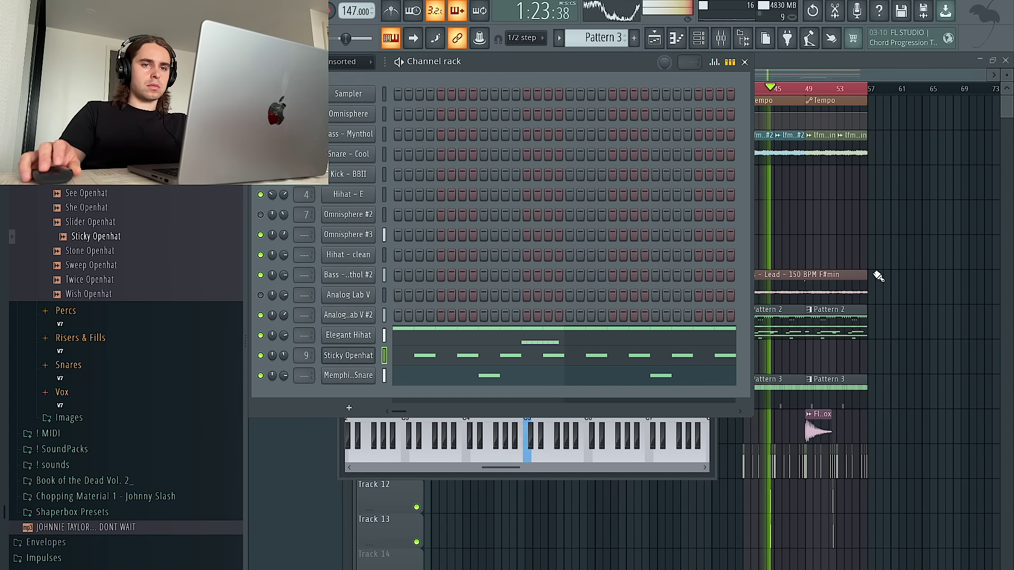
Step: Switch to Pattern 2 and route the Bass - Mynthol #2 channel to mixer Insert 12
{"action": "key", "text": "F6"}
{"action": "left_click", "coordinate": [785, 313]}
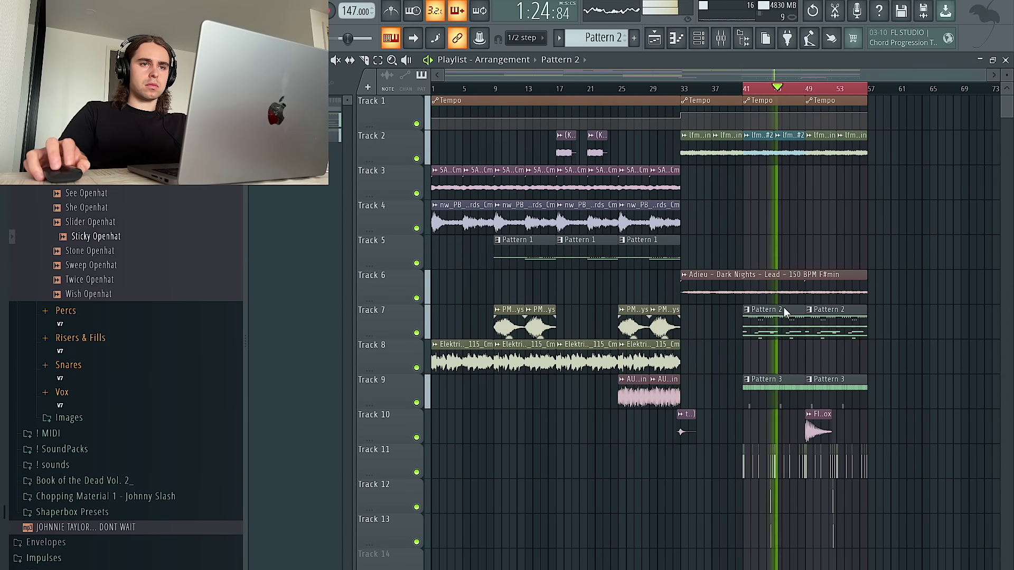
{"action": "left_click", "coordinate": [699, 40]}
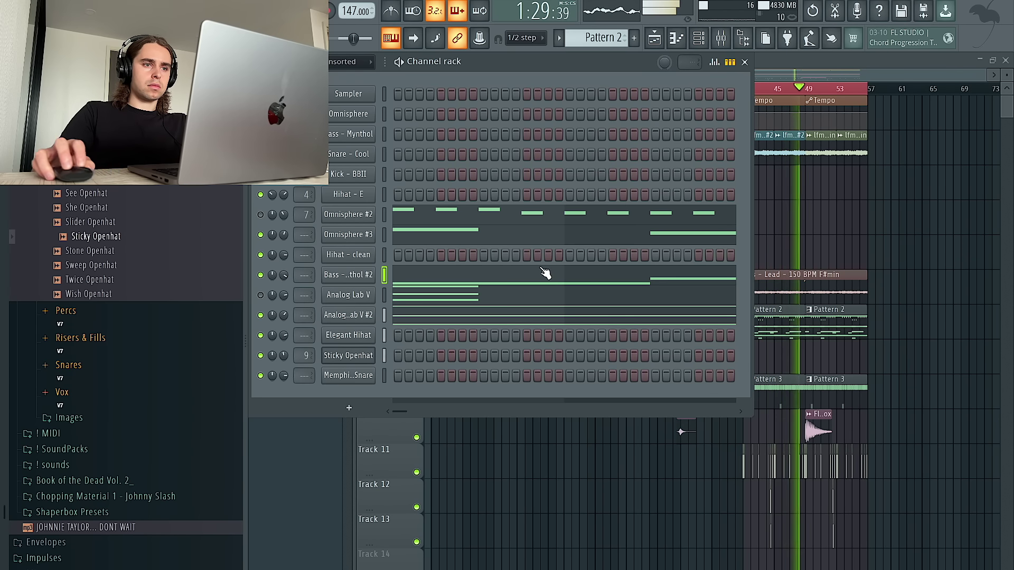
{"action": "left_click", "coordinate": [865, 228]}
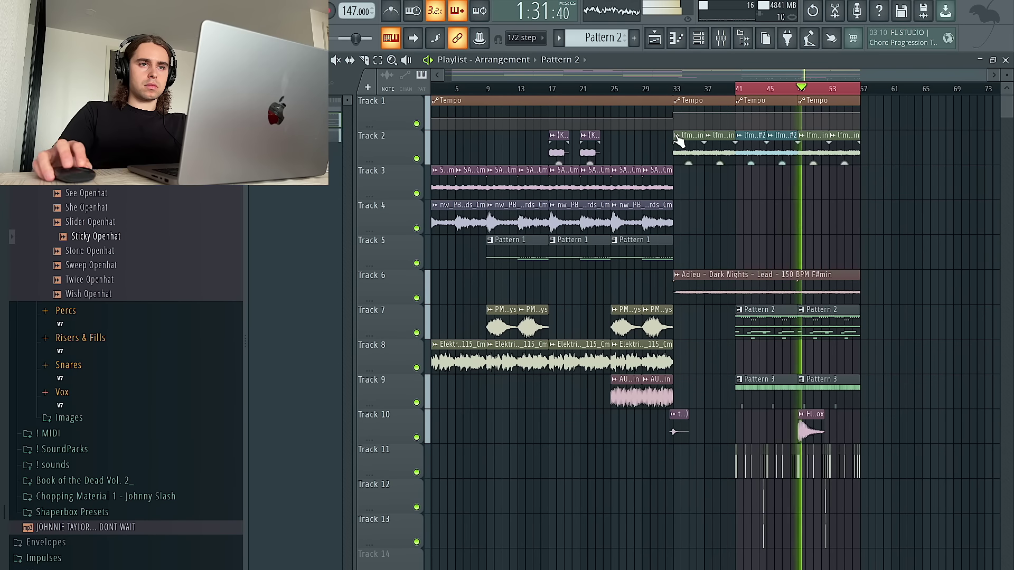
{"action": "left_click", "coordinate": [698, 38]}
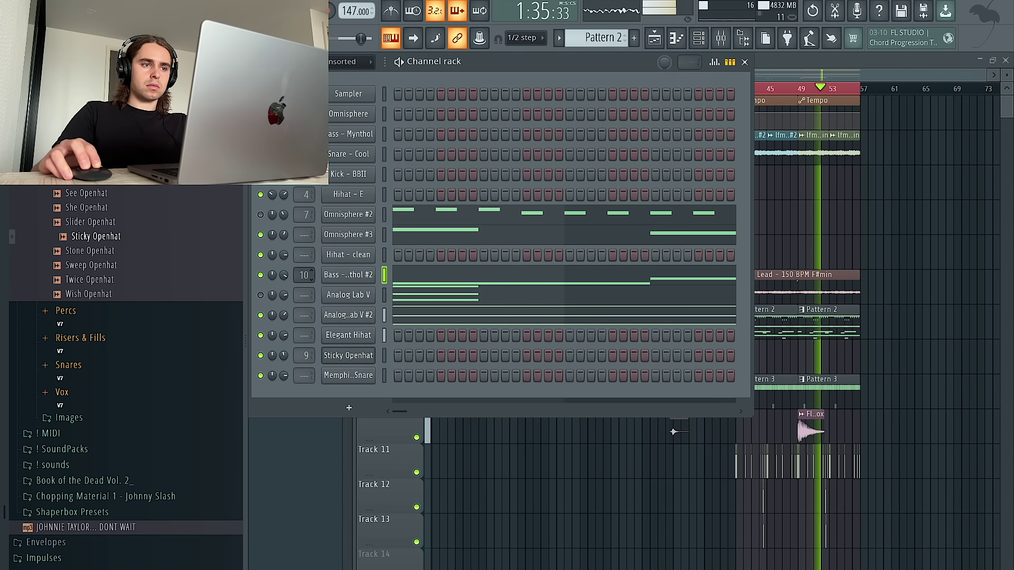
{"action": "key", "text": "F9"}
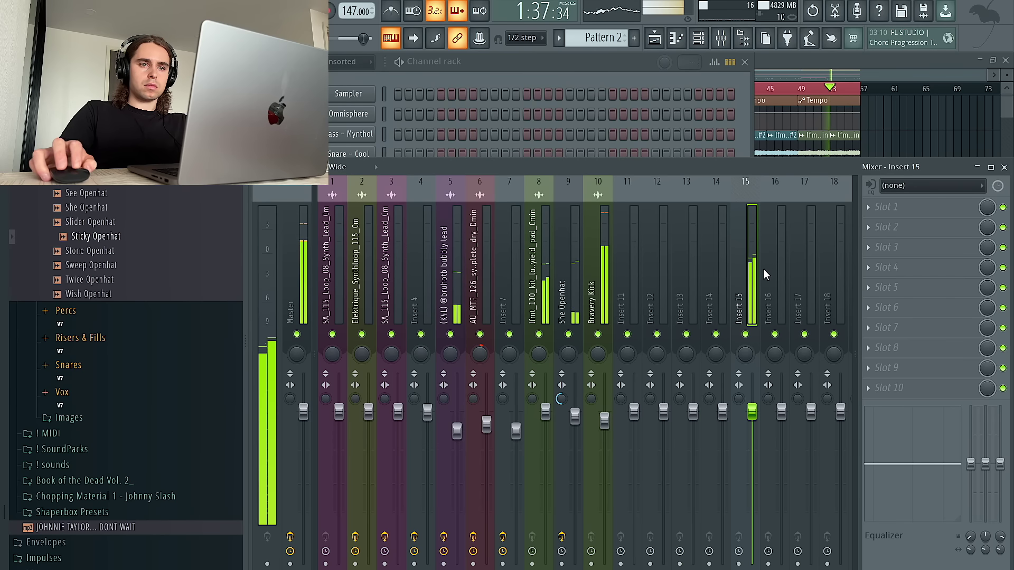
{"action": "left_click", "coordinate": [657, 264]}
Step: Load Gorilla Drive in Slot 1 of Insert 12, adjust its Tone with Auto Gain off, and lower the insert's fader
{"action": "left_click", "coordinate": [901, 208]}
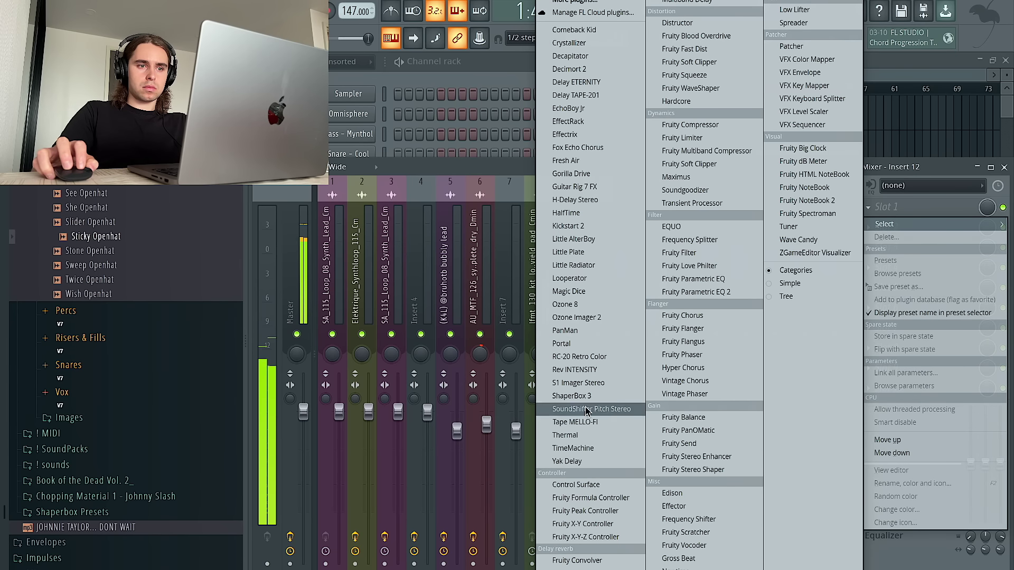
{"action": "left_click", "coordinate": [571, 174]}
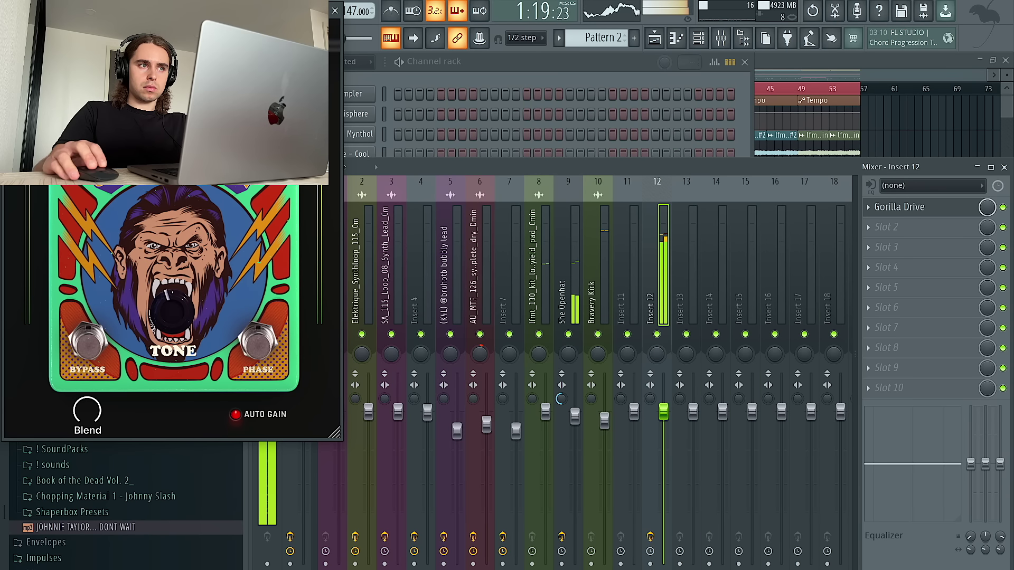
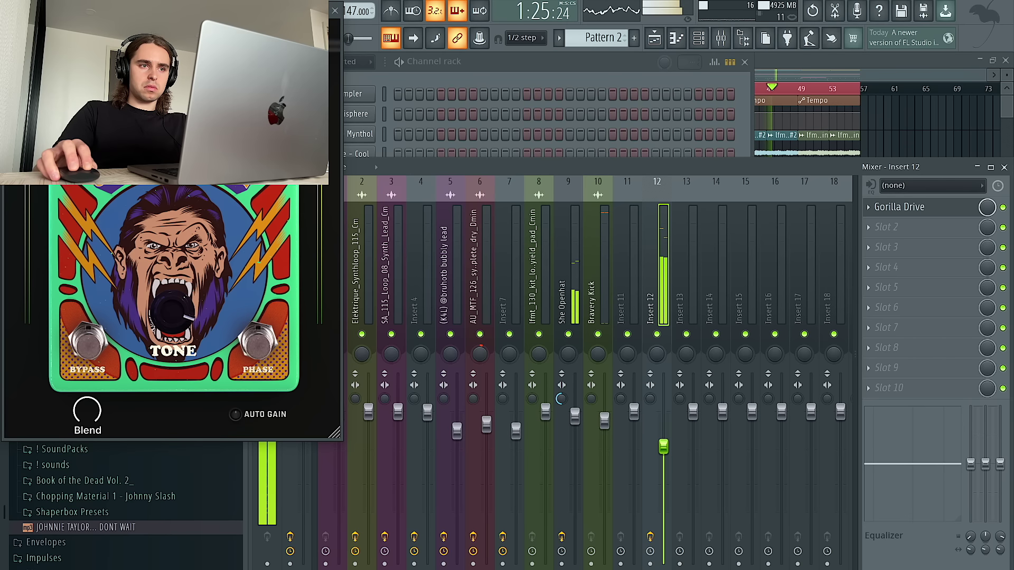
{"action": "left_click", "coordinate": [336, 15]}
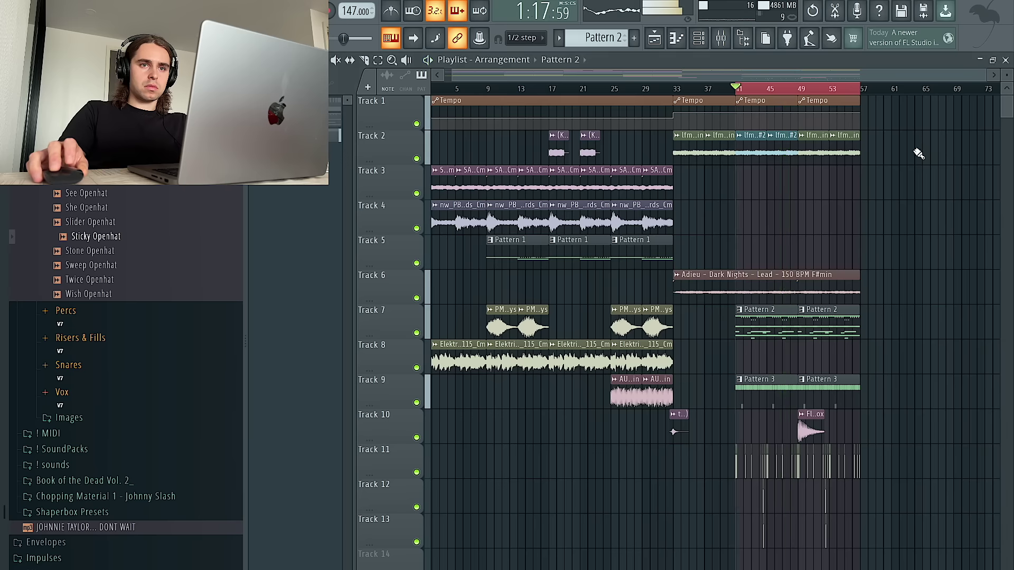
Step: Open the Bass - Mynthol #2 notes of Pattern 2 in the piano roll
{"action": "key", "text": "F7"}
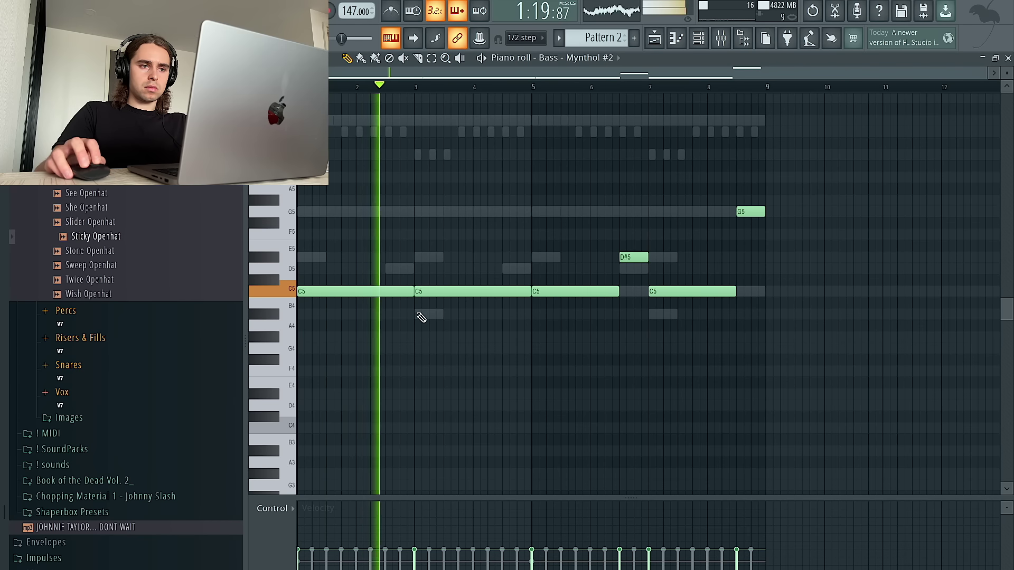
Step: Delete the C5 bass note at bar 3 and extend the first C5 up to bar 5
{"action": "key", "text": "space"}
{"action": "key", "text": "space"}
{"action": "right_click", "coordinate": [449, 290]}
{"action": "key", "text": "space"}
{"action": "key", "text": "ctrl+l"}
{"action": "key", "text": "space"}
{"action": "key", "text": "ctrl+a"}
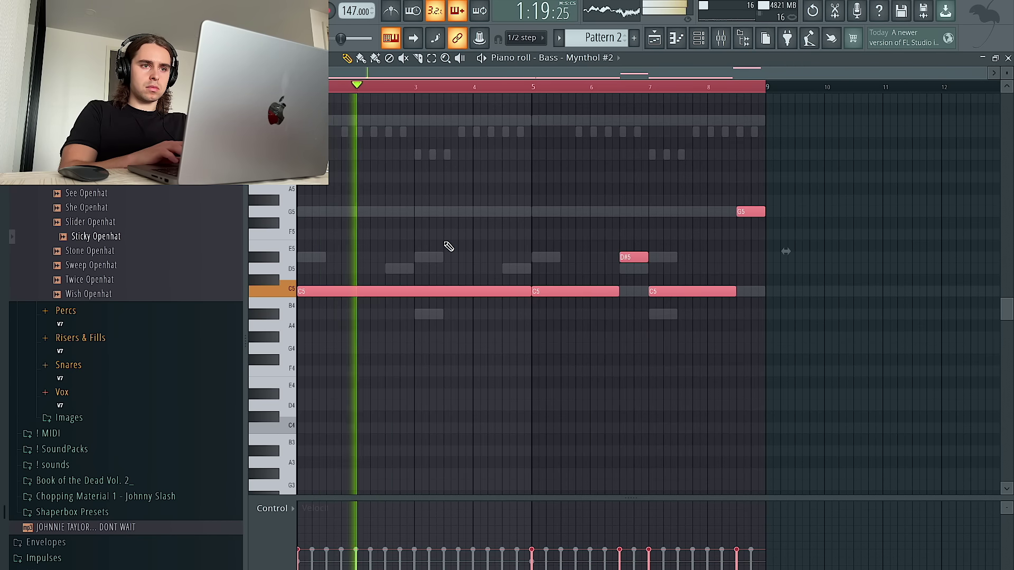
{"action": "key", "text": "ctrl+d"}
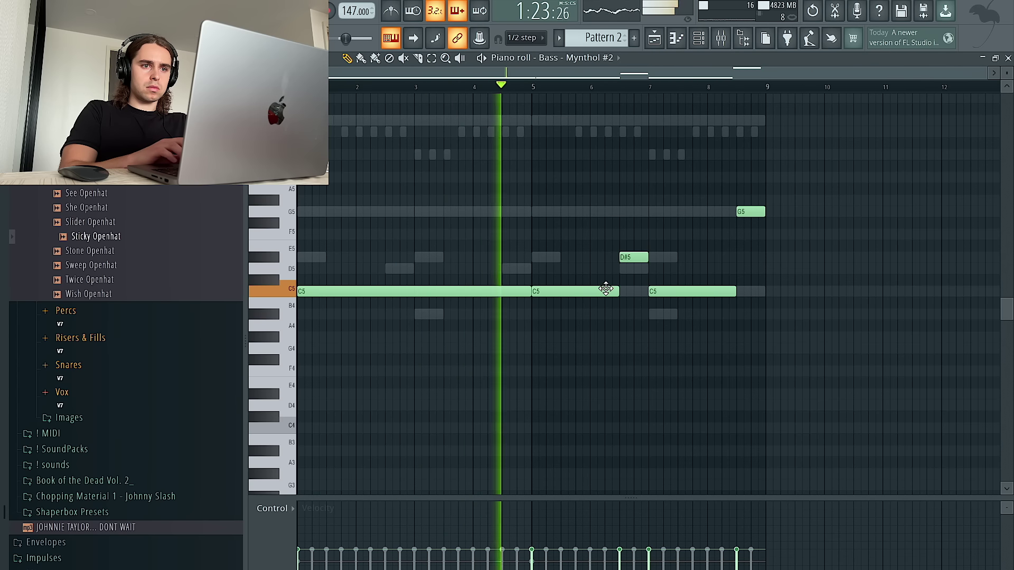
Step: Delete the D#5 bass note and the C5 at bar 7, and extend the bar 5 C5 up to the final G5
{"action": "right_click", "coordinate": [634, 257]}
{"action": "left_click_drag", "start_coordinate": [618, 292], "coordinate": [648, 291]}
{"action": "left_click", "coordinate": [746, 219]}
{"action": "right_click", "coordinate": [754, 224]}
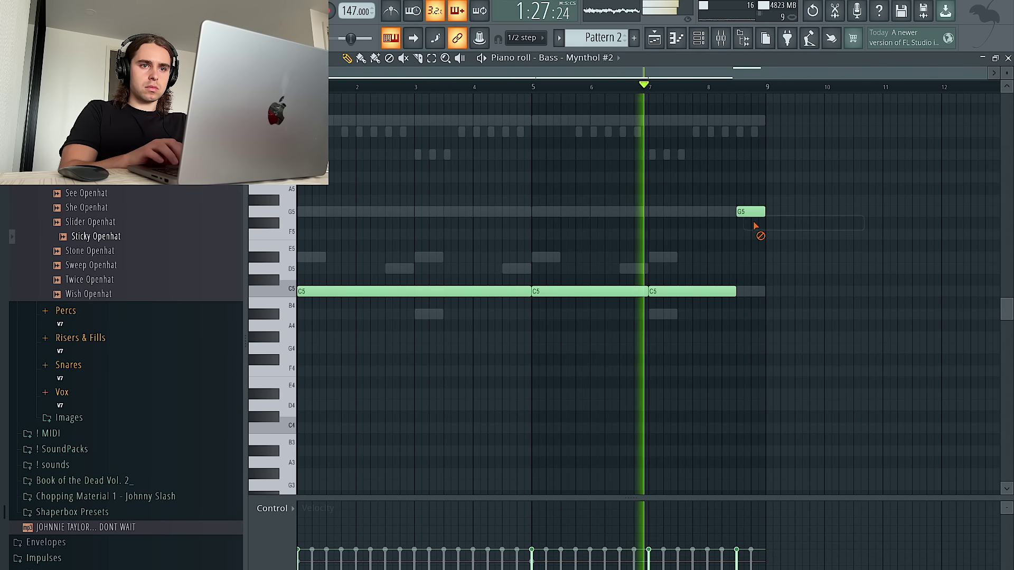
{"action": "right_click", "coordinate": [690, 290]}
{"action": "key", "text": "ctrl+l"}
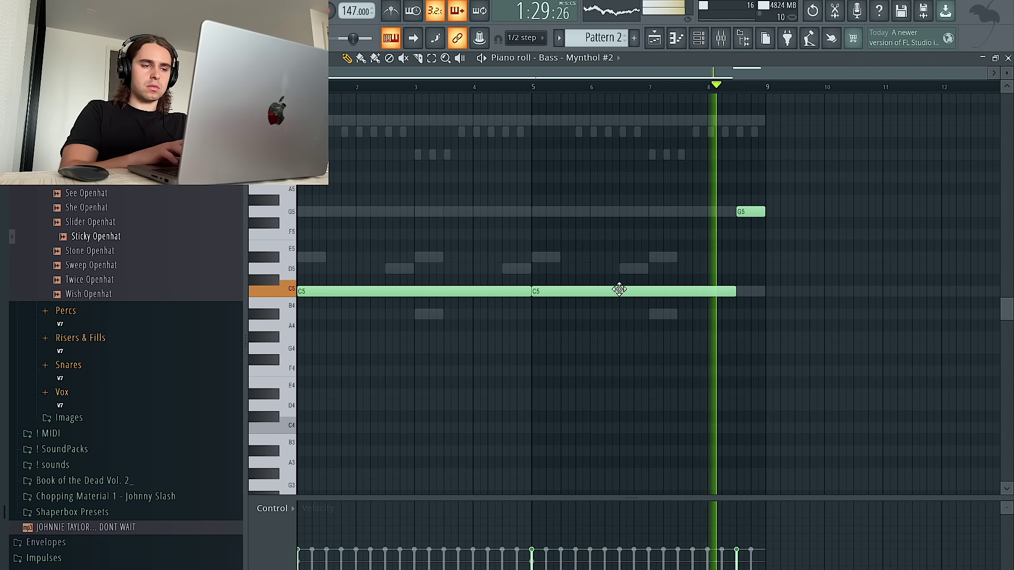
Step: Open Pattern 2's Analog Lab V chords in the piano roll and lower their D#5 and G5 notes by one octave
{"action": "key", "text": "F5"}
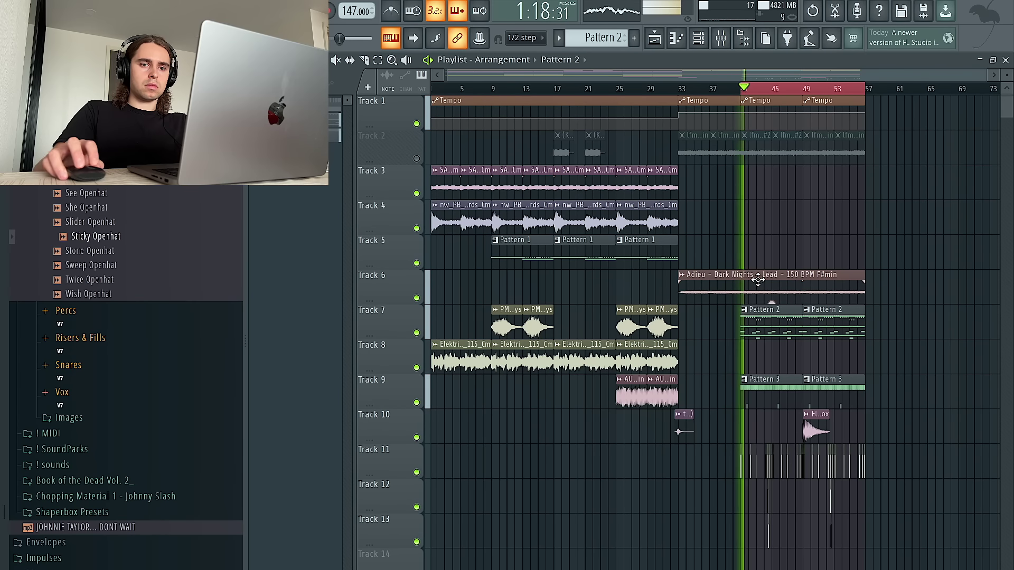
{"action": "double_click", "coordinate": [767, 331]}
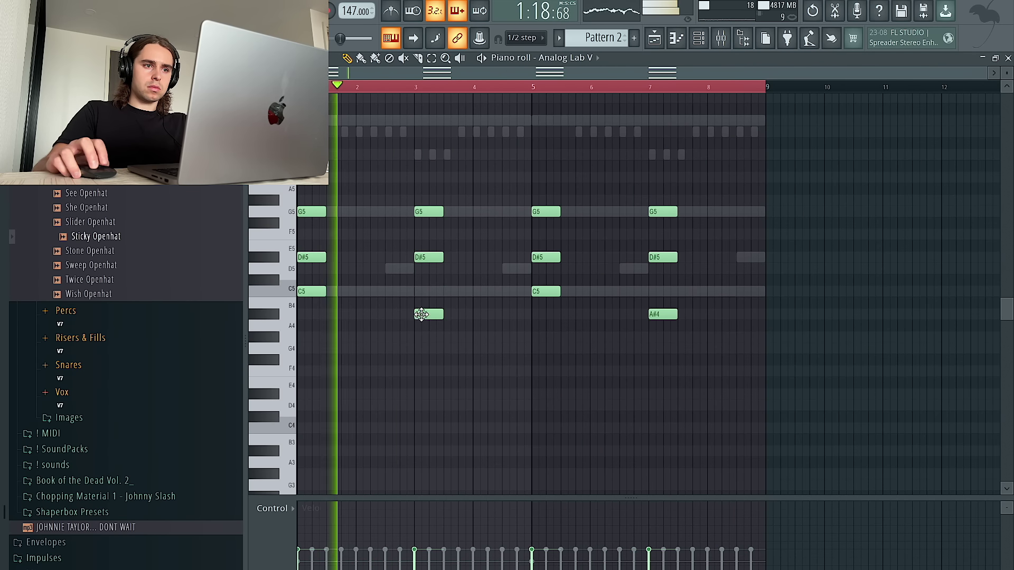
{"action": "key", "text": "space"}
{"action": "key", "text": "F6"}
{"action": "key", "text": "space"}
{"action": "right_click", "coordinate": [375, 286]}
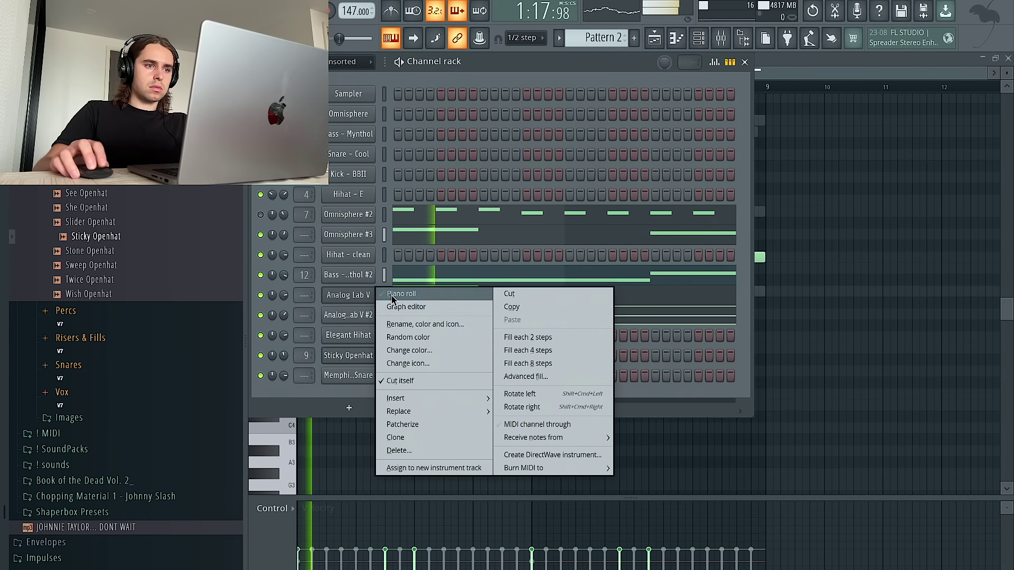
{"action": "left_click", "coordinate": [400, 294]}
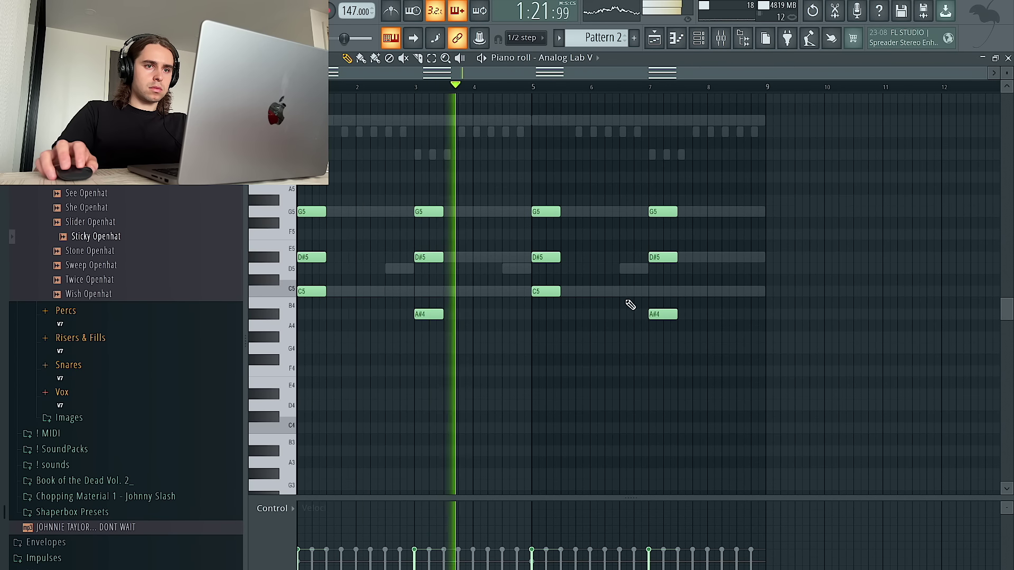
{"action": "left_click_drag", "start_coordinate": [428, 297], "coordinate": [790, 341]}
{"action": "key", "text": "ctrl+Up"}
{"action": "key", "text": "ctrl+a"}
{"action": "key", "text": "ctrl+d"}
Step: Adjust the Analog Lab V channel volume and transpose the Bass - Mynthol #2 line down one octave to C4, D4 and D#4
{"action": "left_click", "coordinate": [698, 38]}
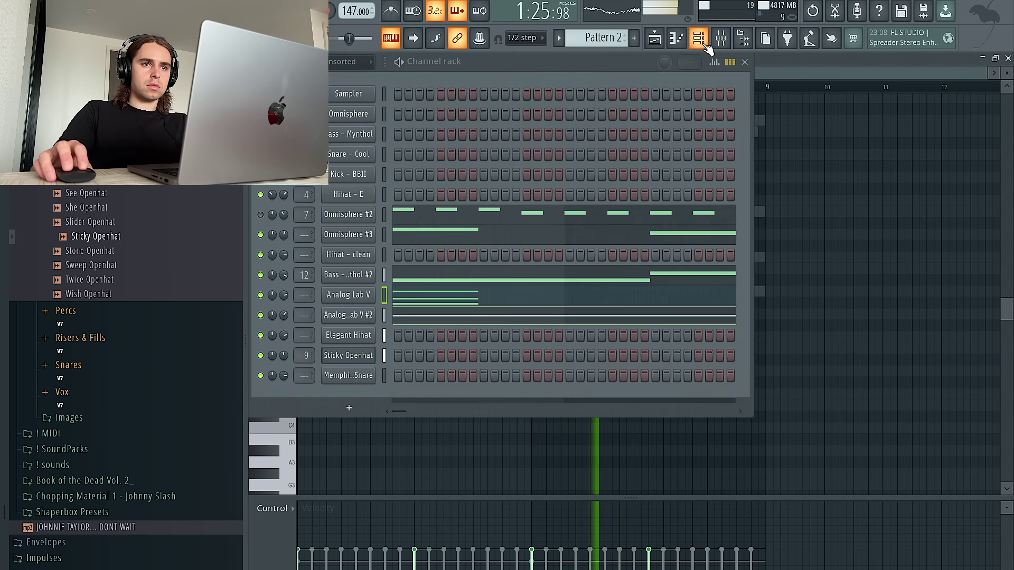
{"action": "left_click_drag", "start_coordinate": [284, 295], "coordinate": [284, 295]}
{"action": "key", "text": "F6"}
{"action": "scroll", "coordinate": [833, 260], "scroll_direction": "up", "scroll_amount": 5}
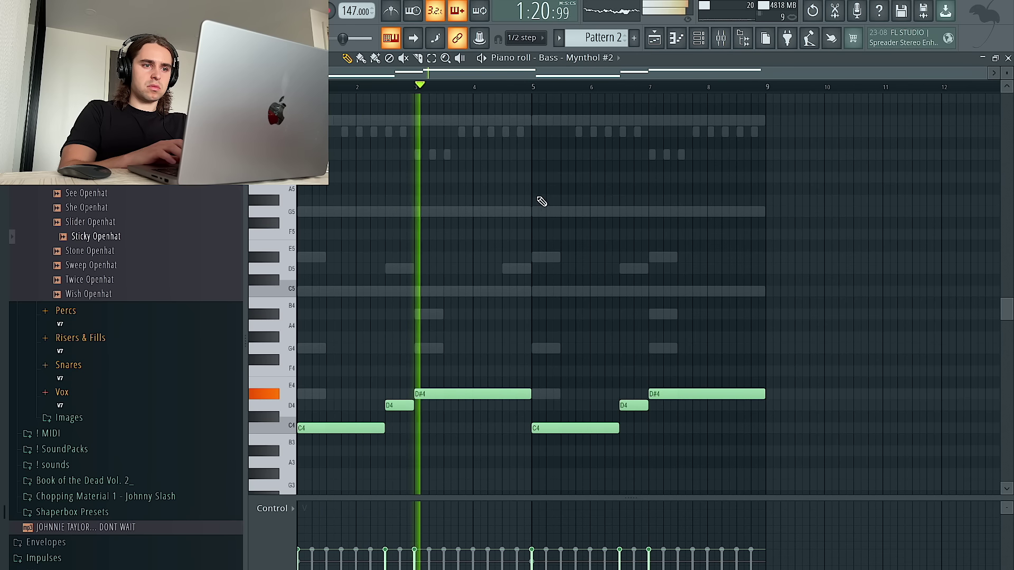
{"action": "key", "text": "ctrl+a"}
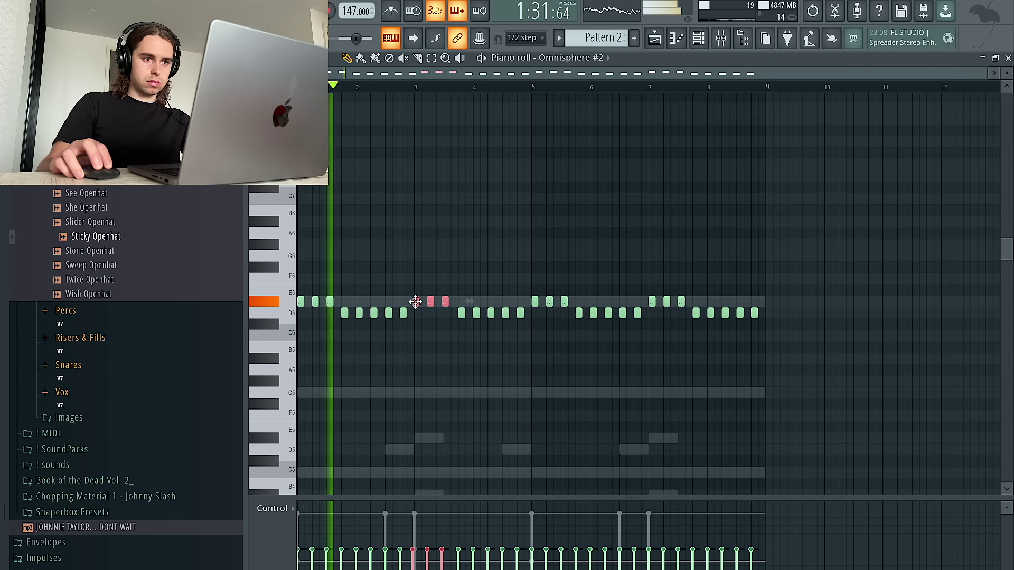
Step: Open the Omnisphere #2 instrument and load the JDXA - Comfort Pluck preset from the Synth Short category
{"action": "left_click", "coordinate": [699, 38]}
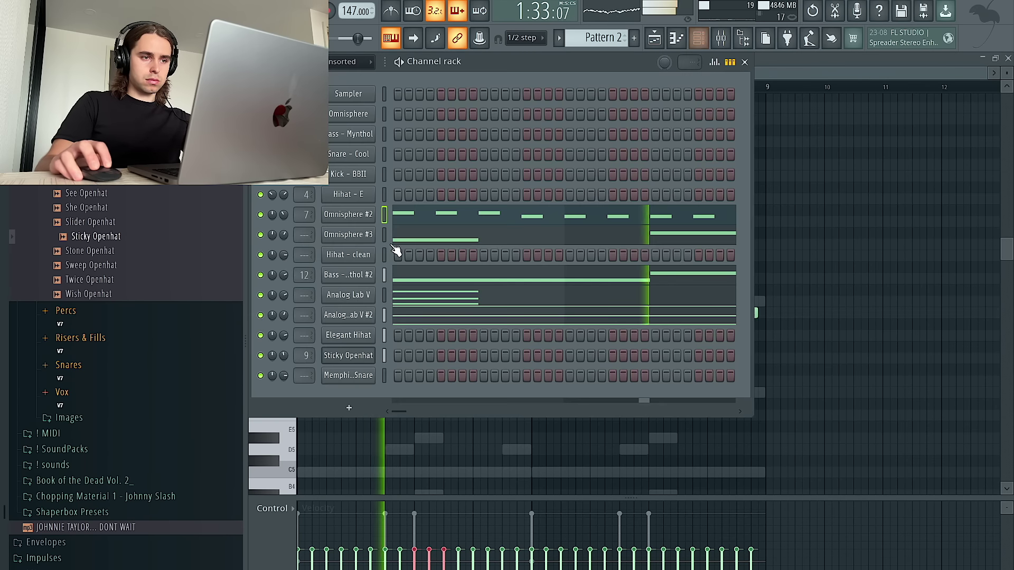
{"action": "left_click", "coordinate": [375, 222]}
{"action": "scroll", "coordinate": [176, 465], "scroll_direction": "up", "scroll_amount": 1}
{"action": "left_click", "coordinate": [190, 491]}
{"action": "left_click", "coordinate": [191, 459]}
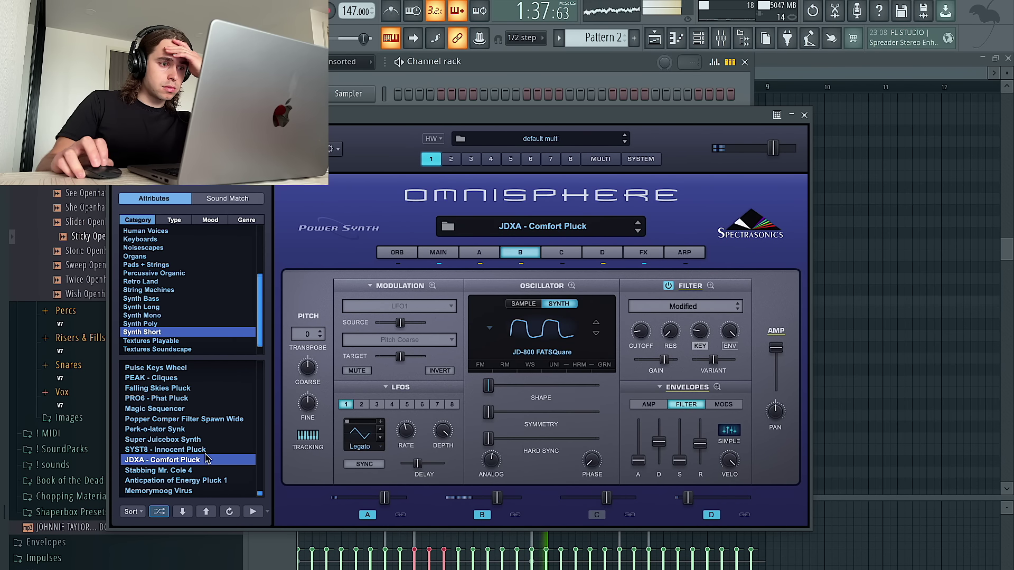
Step: Audition further Synth Short presets in Omnisphere, including Addicting Comper and Compressed Poly Clavs
{"action": "scroll", "coordinate": [205, 456], "scroll_direction": "up", "scroll_amount": 10}
{"action": "left_click", "coordinate": [199, 450]}
{"action": "left_click", "coordinate": [198, 429]}
{"action": "left_click", "coordinate": [198, 419]}
{"action": "left_click", "coordinate": [198, 398]}
{"action": "left_click", "coordinate": [198, 409]}
{"action": "left_click", "coordinate": [199, 389]}
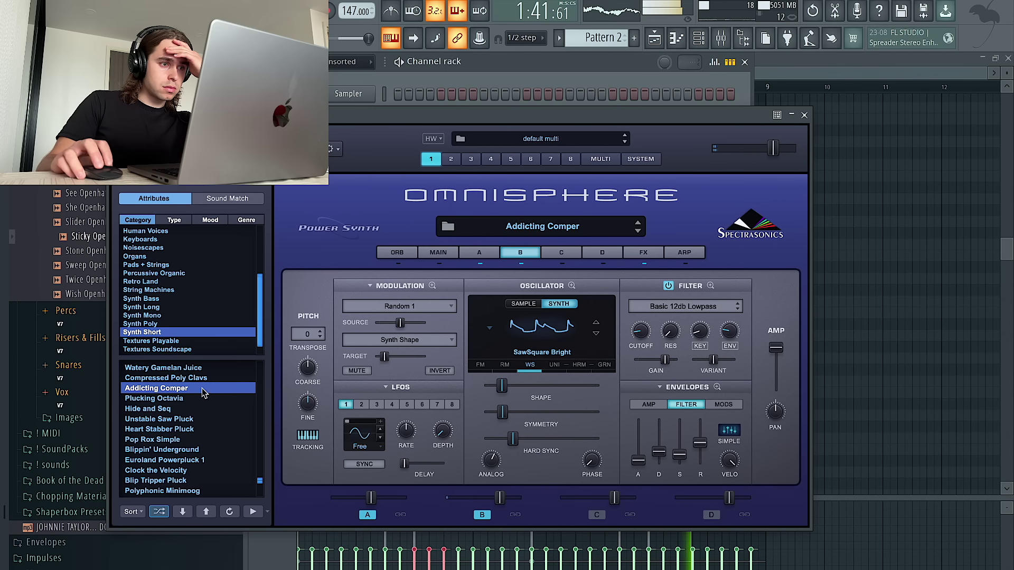
{"action": "left_click", "coordinate": [191, 377]}
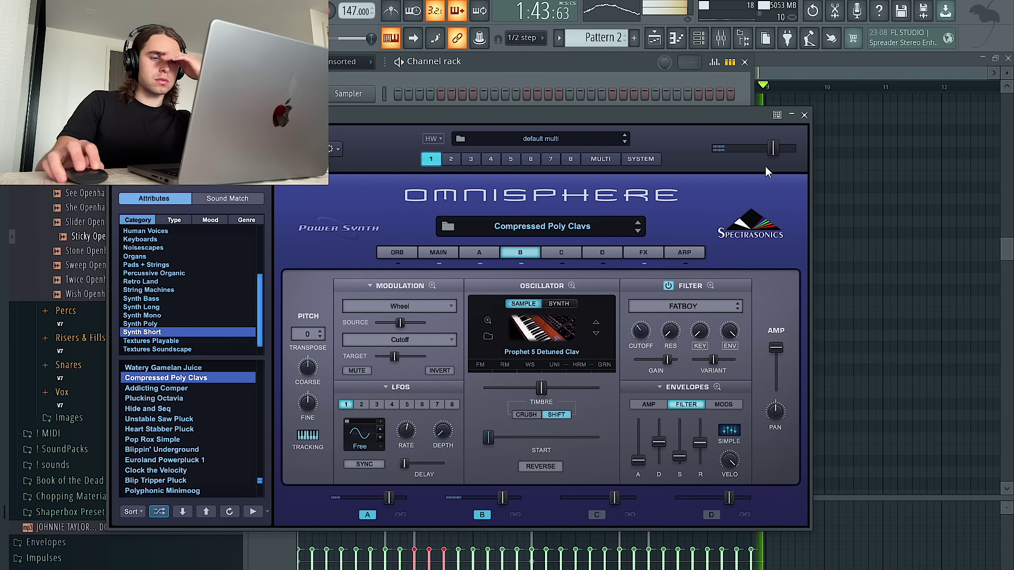
Step: Load the Stabbing Mr. Cole 5 preset for Omnisphere #2 and close the instrument window
{"action": "scroll", "coordinate": [191, 425], "scroll_direction": "up", "scroll_amount": 4}
{"action": "left_click", "coordinate": [191, 421]}
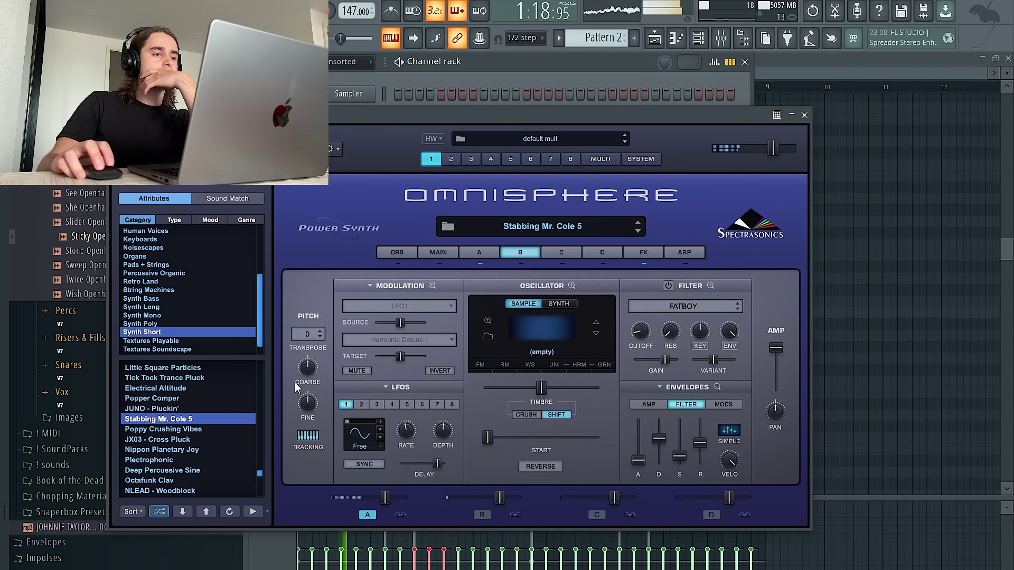
{"action": "left_click", "coordinate": [804, 115]}
{"action": "right_click", "coordinate": [846, 174]}
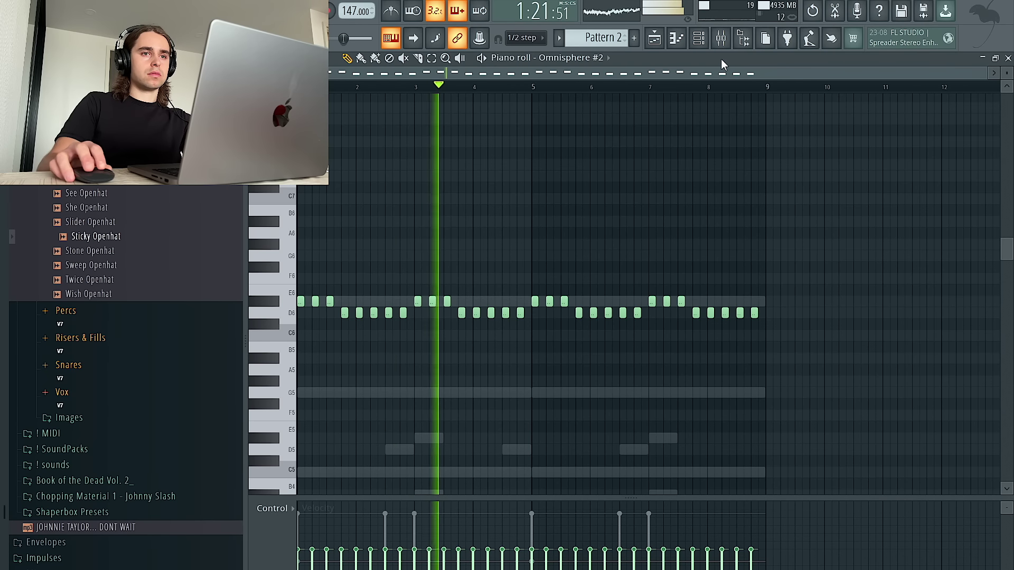
Step: Examine the notes of the Omnisphere #3 channel of Pattern 2 in the piano roll
{"action": "key", "text": "ctrl+a"}
{"action": "left_click", "coordinate": [695, 159], "text": "ctrl"}
{"action": "left_click", "coordinate": [698, 38]}
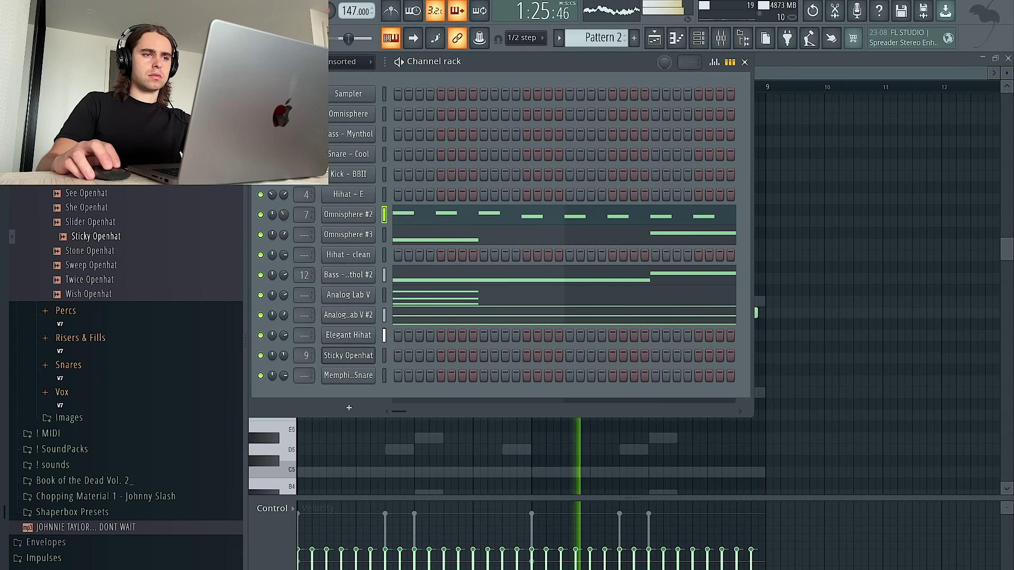
{"action": "left_click", "coordinate": [403, 235]}
{"action": "scroll", "coordinate": [410, 333], "scroll_direction": "down", "scroll_amount": 3}
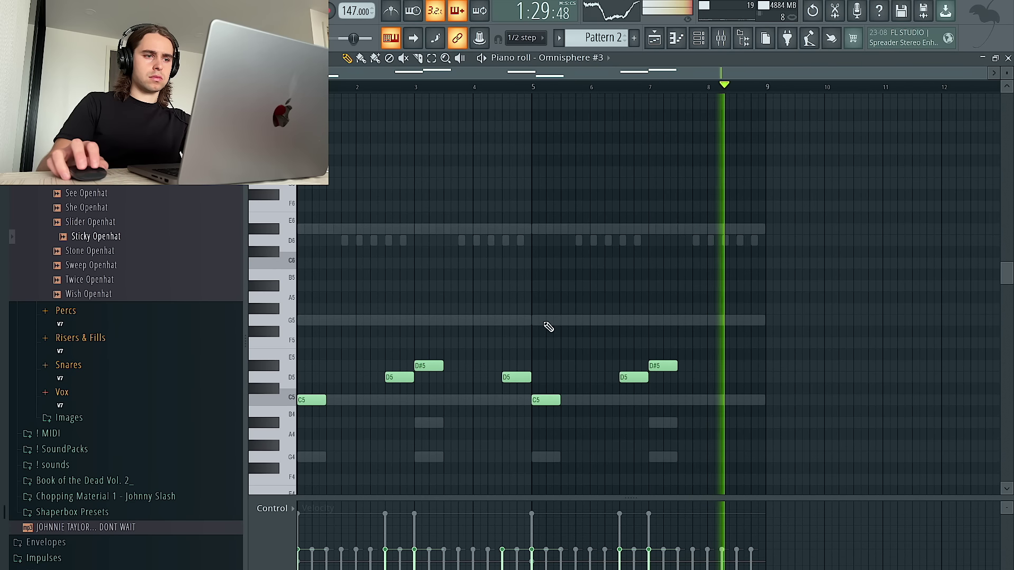
{"action": "left_click", "coordinate": [699, 38]}
Step: Delete the lfmt loop clips on Track 2 of the playlist from bar 41 to bar 57
{"action": "key", "text": "F5"}
{"action": "left_click_drag", "start_coordinate": [869, 185], "coordinate": [660, 159]}
{"action": "key", "text": "Delete"}
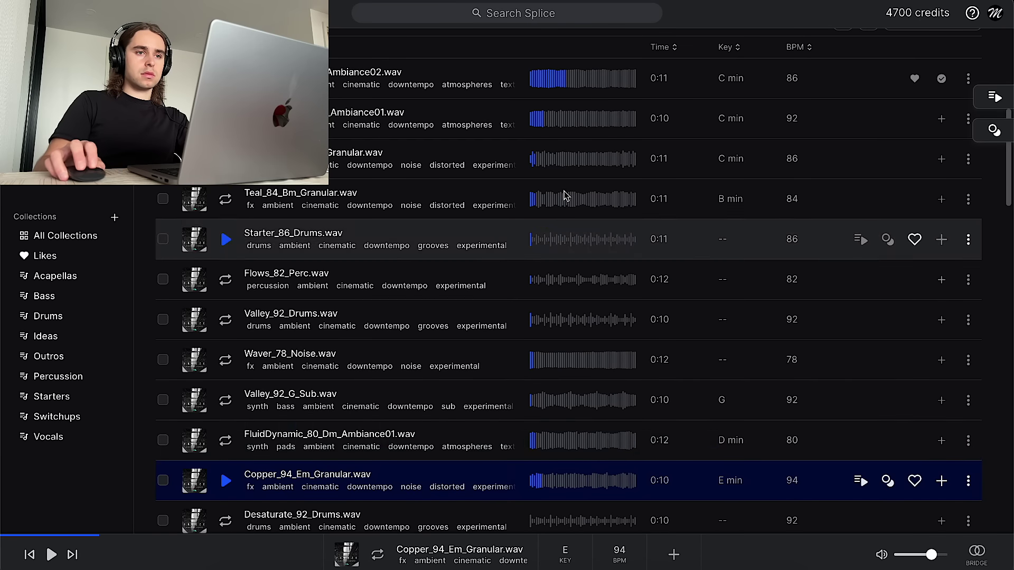
Step: Add Meltwater_86_Cm_Ambiance02.wav from Splice to Track 3 at bar 41 and time-stretch it in Stretch mode to end at bar 49
{"action": "scroll", "coordinate": [561, 212], "scroll_direction": "up", "scroll_amount": 2}
{"action": "left_click_drag", "start_coordinate": [562, 143], "coordinate": [660, 180]}
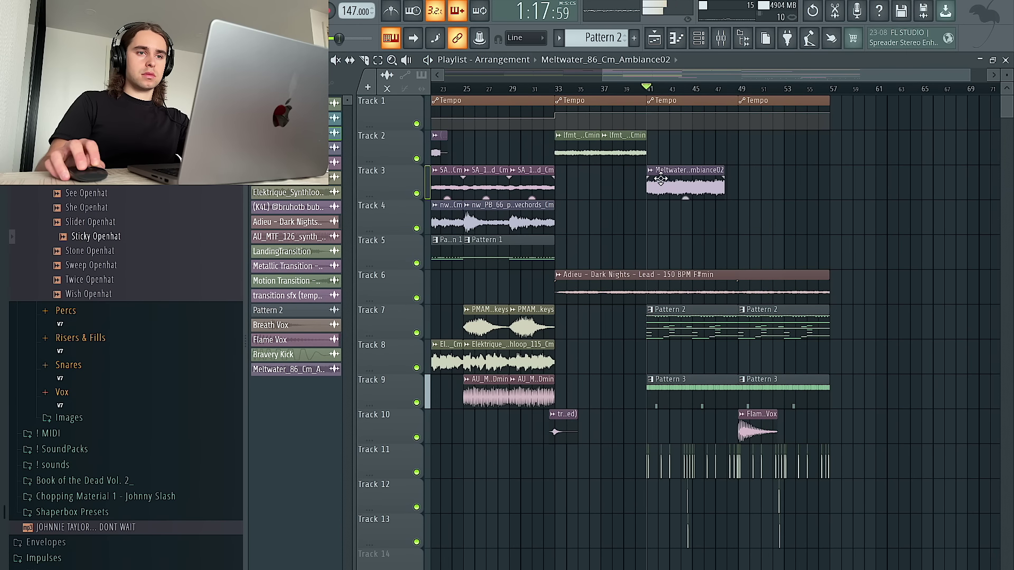
{"action": "double_click", "coordinate": [691, 181]}
{"action": "left_click_drag", "start_coordinate": [527, 185], "coordinate": [527, 183]}
{"action": "left_click", "coordinate": [594, 174]}
{"action": "left_click", "coordinate": [586, 211]}
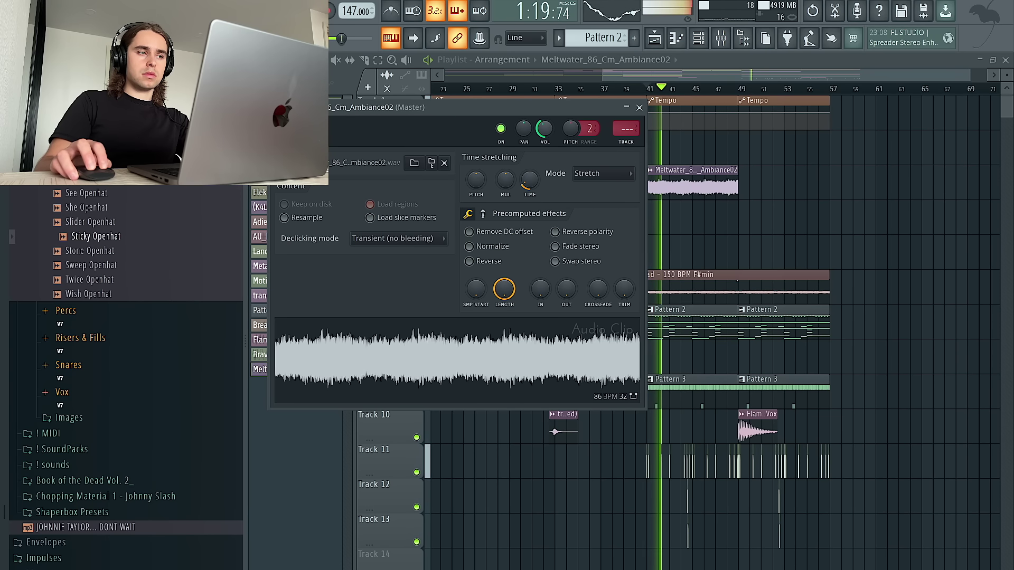
Step: Route the Meltwater clip to mixer track 13 and add ShaperBox 3 in slot 2 with the 8th Pan Arp preset
{"action": "key", "text": "ctrl+l"}
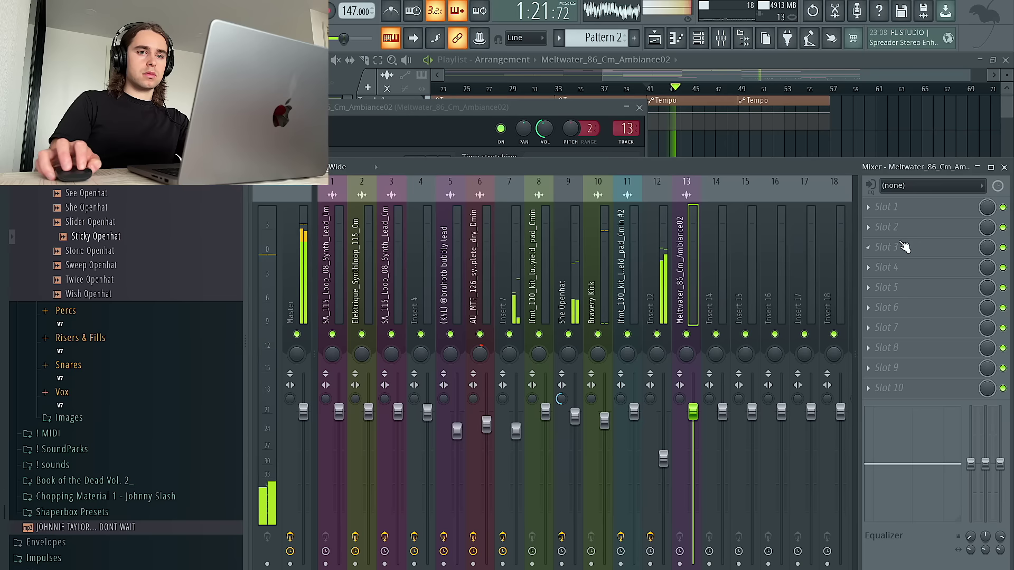
{"action": "left_click", "coordinate": [898, 228]}
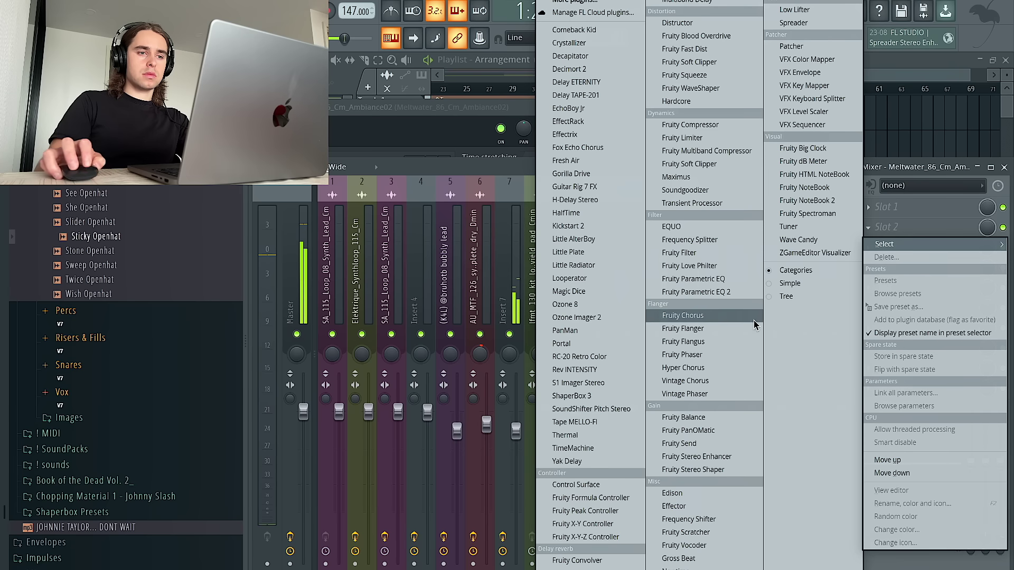
{"action": "left_click", "coordinate": [586, 397]}
{"action": "scroll", "coordinate": [546, 375], "scroll_direction": "down", "scroll_amount": 5}
{"action": "scroll", "coordinate": [547, 371], "scroll_direction": "up", "scroll_amount": 5}
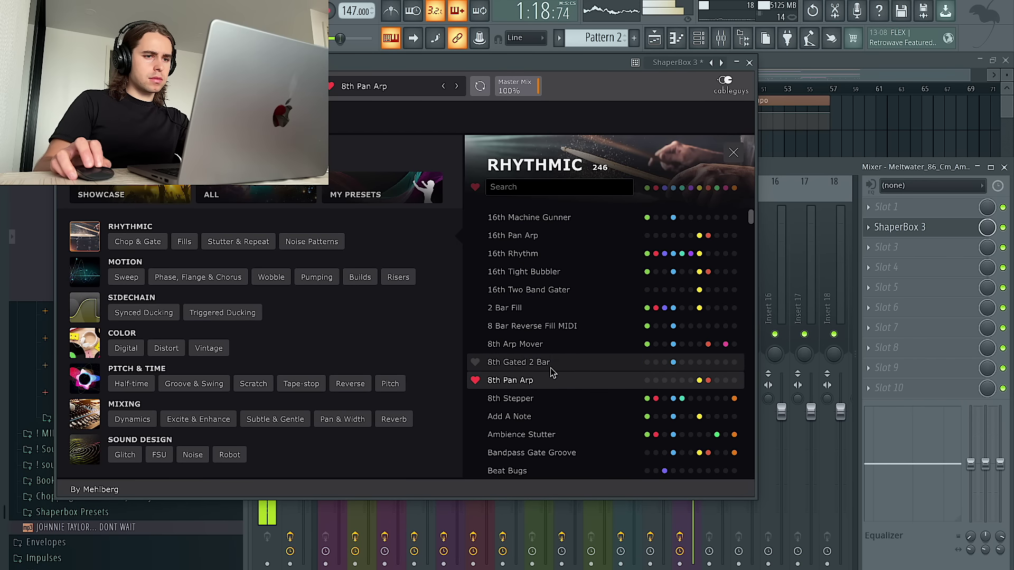
{"action": "left_click", "coordinate": [750, 62]}
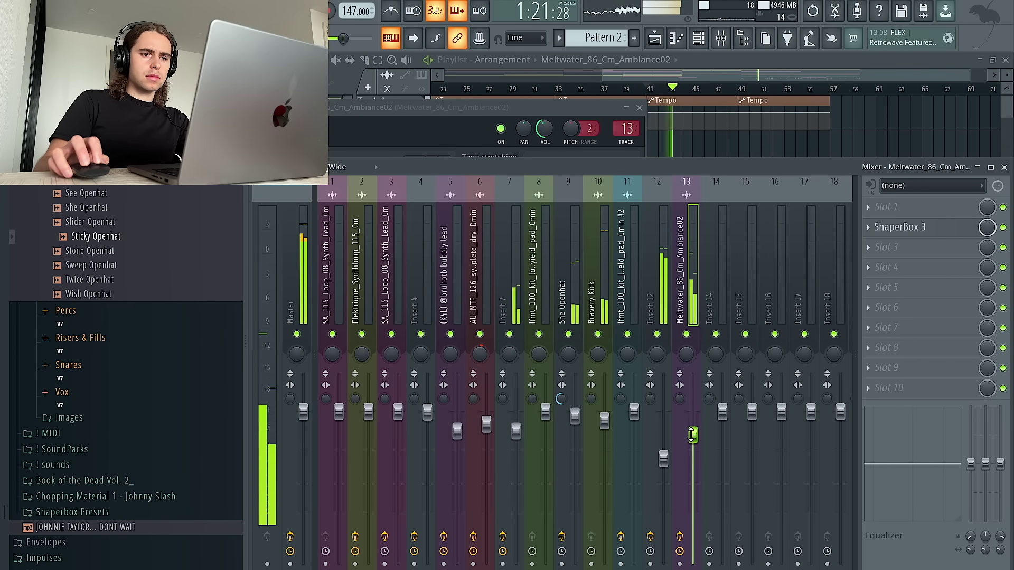
Step: Add Fruity Parametric EQ 2 in slot 4 of the Meltwater mixer track and raise its low-cut frequency
{"action": "left_click", "coordinate": [896, 265]}
{"action": "left_click", "coordinate": [728, 291]}
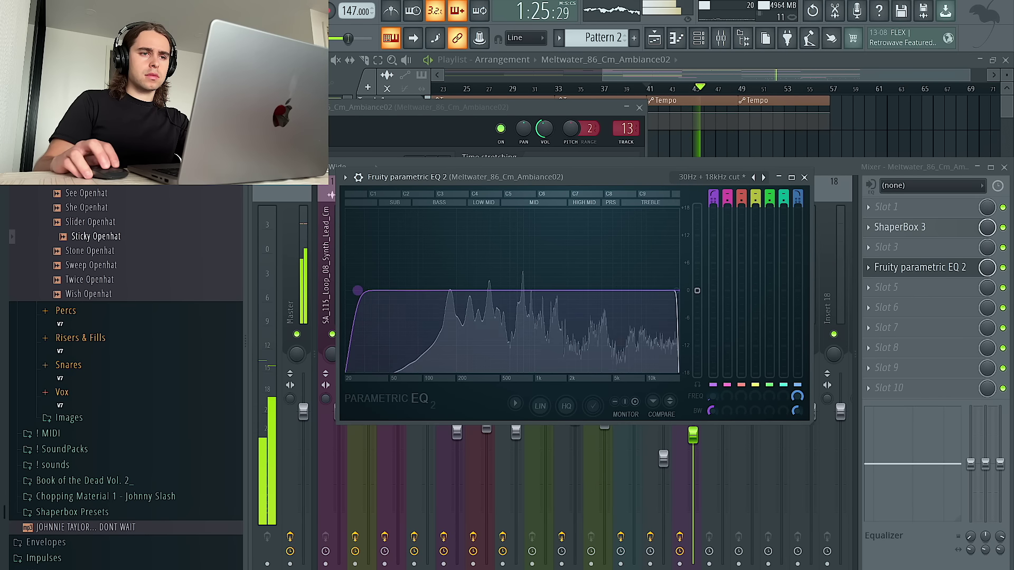
{"action": "left_click_drag", "start_coordinate": [355, 300], "coordinate": [452, 297]}
Step: Move the Meltwater clip on Track 3 of the playlist to start at bar 49
{"action": "left_click", "coordinate": [906, 144]}
{"action": "left_click", "coordinate": [654, 184]}
{"action": "left_click_drag", "start_coordinate": [654, 184], "coordinate": [745, 184]}
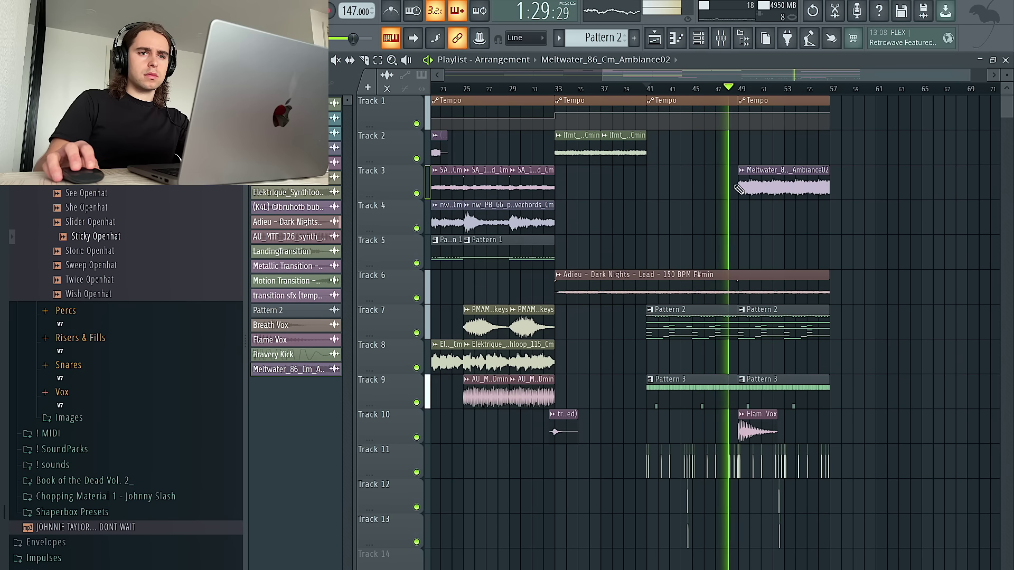
Step: Show the unsorted channels of Pattern 2 in the channel rack and clear the Omnisphere #2 notes
{"action": "left_click", "coordinate": [795, 316]}
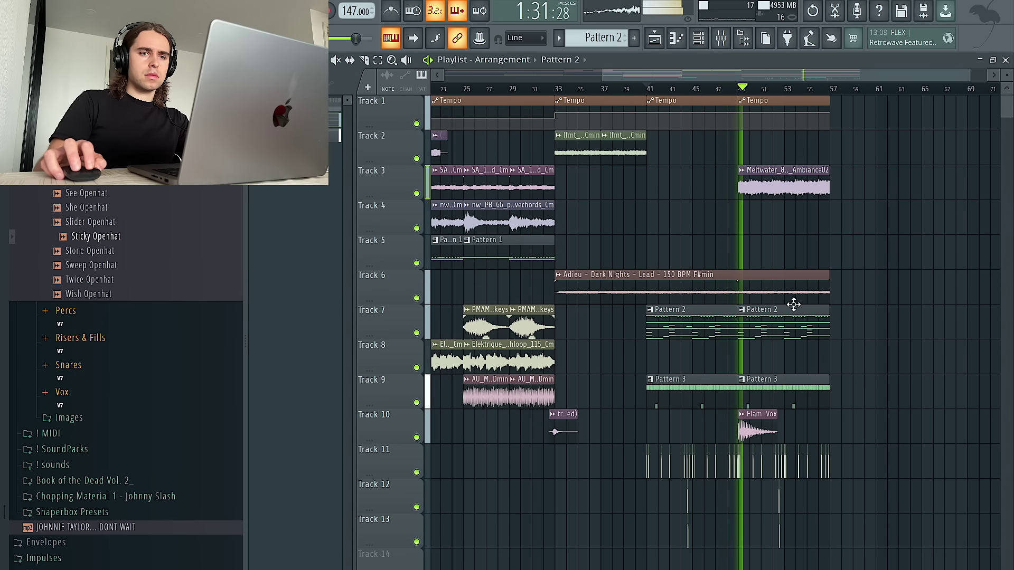
{"action": "left_click", "coordinate": [700, 38]}
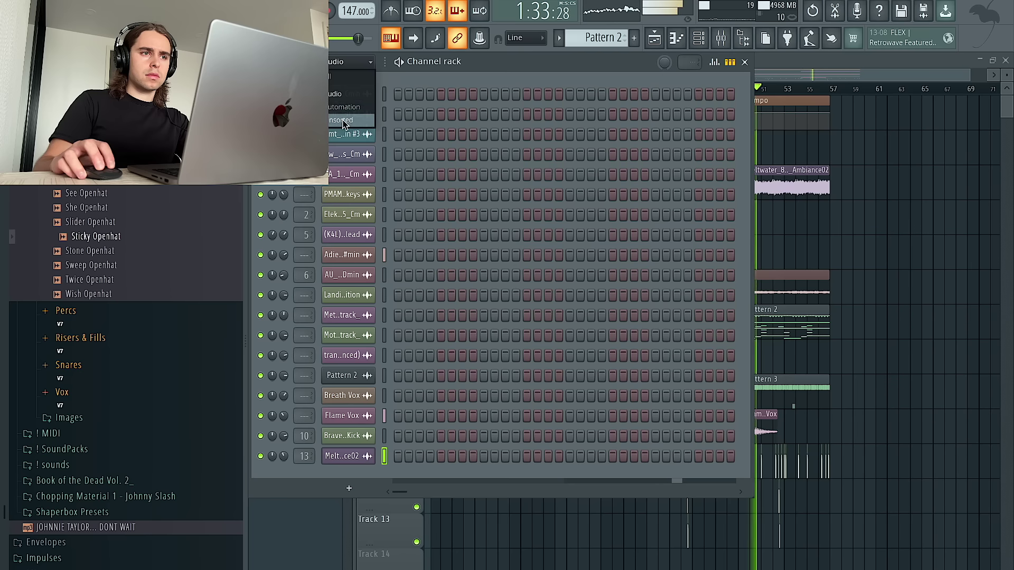
{"action": "left_click", "coordinate": [343, 120]}
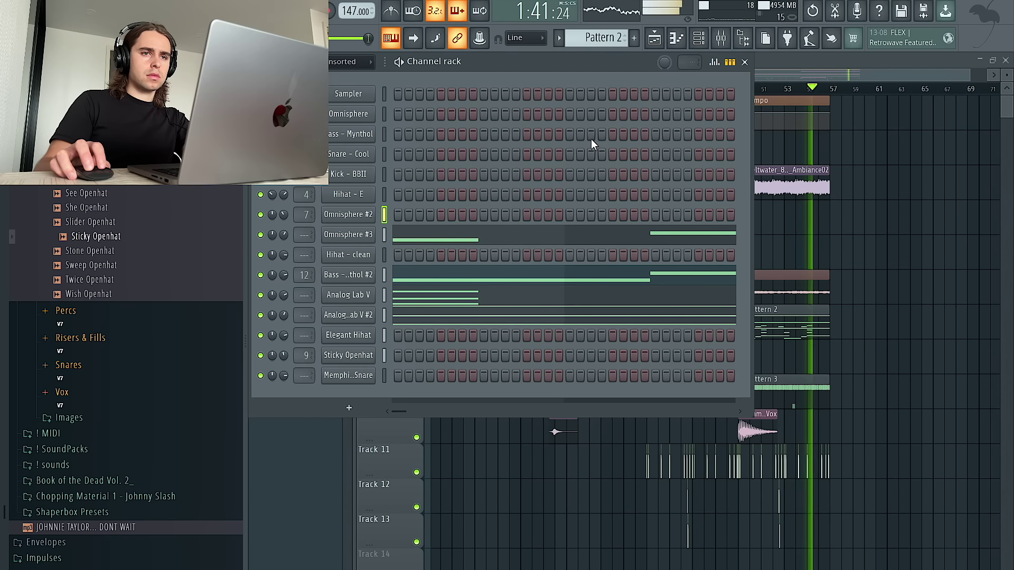
Step: Duplicate the Meltwater clip on Track 3 so the copy starts at bar 57
{"action": "right_click", "coordinate": [925, 175]}
{"action": "left_click_drag", "start_coordinate": [891, 186], "coordinate": [810, 168]}
{"action": "key", "text": "ctrl+b"}
Step: Try duplicating the Pattern 2 and Pattern 3 clips to bar 57, and delete the Pattern 2 copy
{"action": "left_click_drag", "start_coordinate": [878, 346], "coordinate": [819, 318]}
{"action": "key", "text": "ctrl+b"}
{"action": "left_click_drag", "start_coordinate": [856, 393], "coordinate": [813, 385]}
{"action": "key", "text": "ctrl+b"}
{"action": "right_click", "coordinate": [868, 333]}
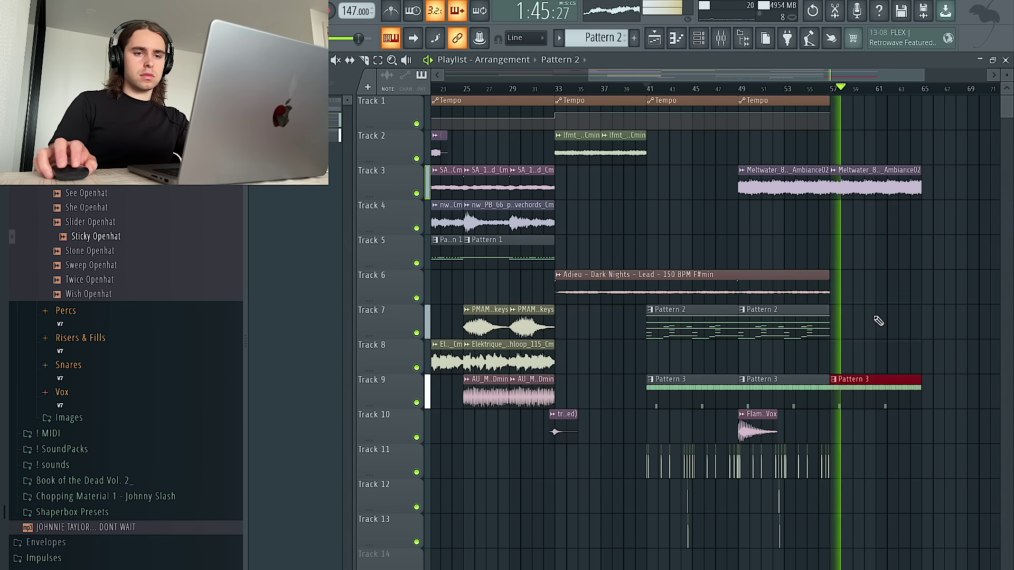
Step: Duplicate the Pattern 2 clip to bar 57 on Track 7 and delete the Pattern 3 copy on Track 9
{"action": "scroll", "coordinate": [883, 320], "scroll_direction": "down", "scroll_amount": 2}
{"action": "scroll", "coordinate": [890, 317], "scroll_direction": "up", "scroll_amount": 4}
{"action": "left_click_drag", "start_coordinate": [816, 319], "coordinate": [756, 338]}
{"action": "key", "text": "ctrl+b"}
{"action": "right_click", "coordinate": [845, 394]}
{"action": "scroll", "coordinate": [835, 308], "scroll_direction": "down", "scroll_amount": 3}
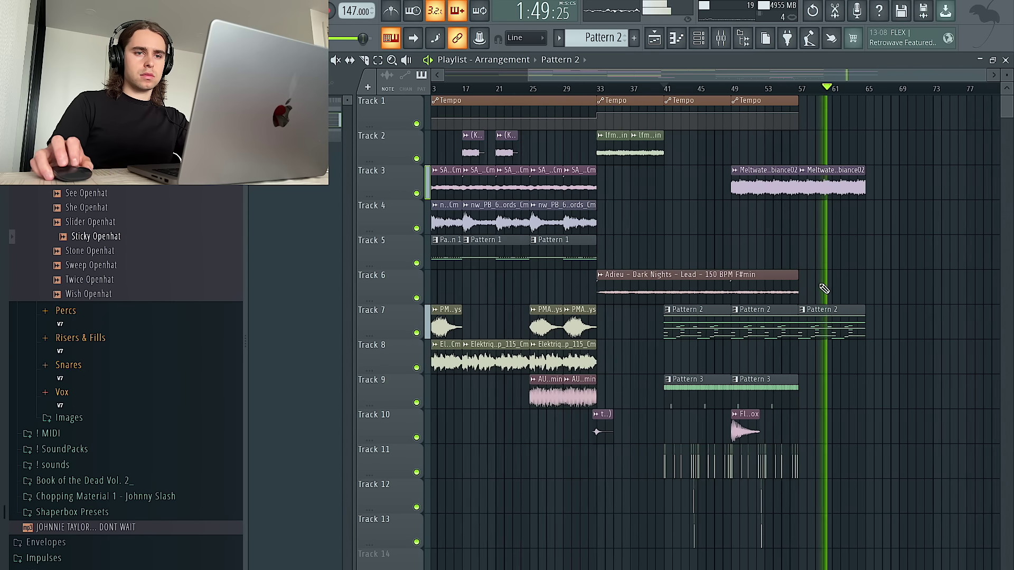
Step: Check the sample settings of the copied Meltwater clip at bar 57
{"action": "double_click", "coordinate": [818, 173]}
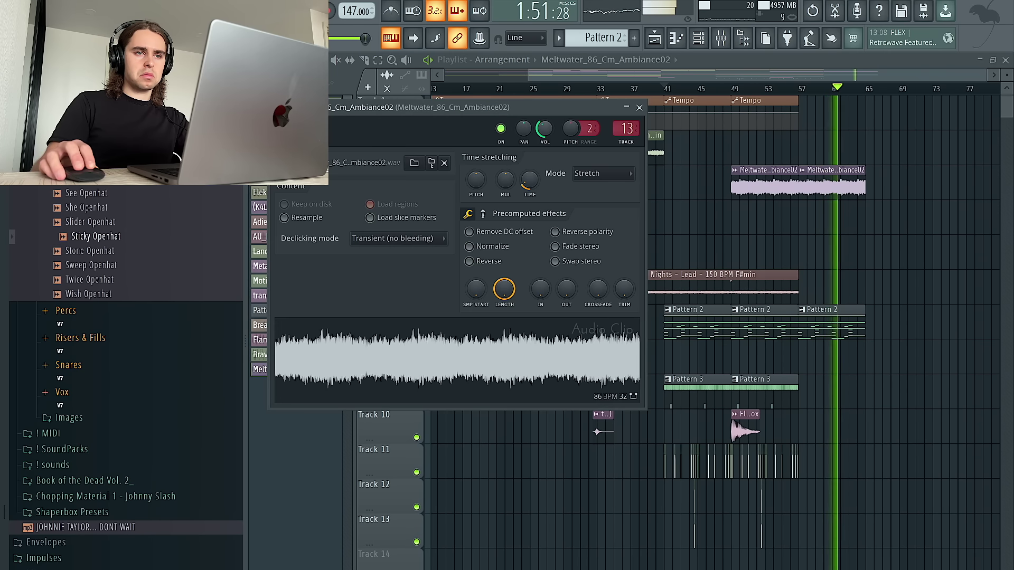
{"action": "key", "text": "Escape"}
{"action": "left_click_drag", "start_coordinate": [964, 467], "coordinate": [834, 164]}
{"action": "left_click", "coordinate": [864, 309]}
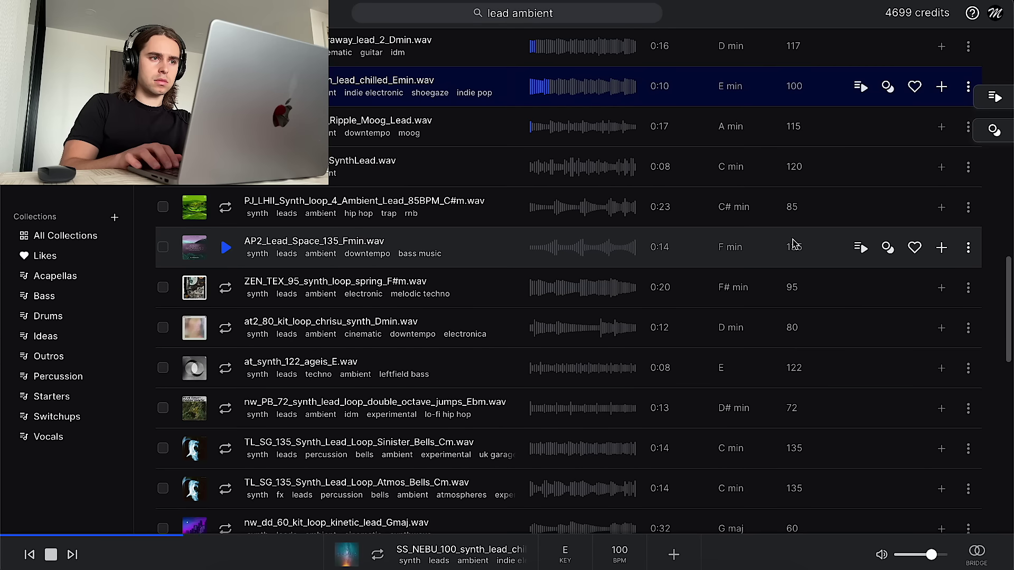
Step: Download the Splice sample SS_NEBU_100_synth_lead_chilled_Emin and place it on Track 4 at bar 73
{"action": "scroll", "coordinate": [794, 244], "scroll_direction": "up", "scroll_amount": 3}
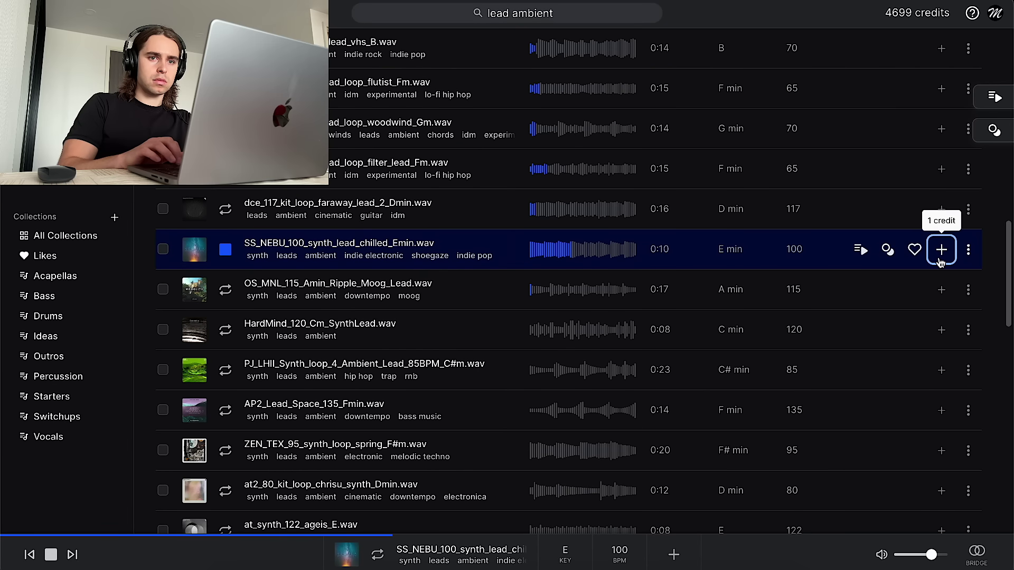
{"action": "key", "text": "Down"}
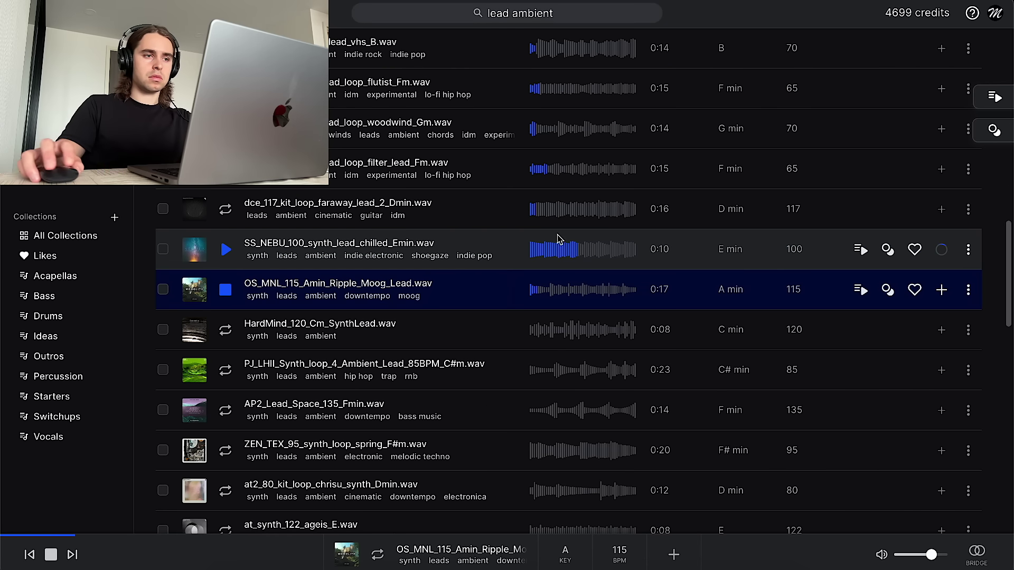
{"action": "key", "text": "ctrl+Right"}
{"action": "left_click_drag", "start_coordinate": [560, 251], "coordinate": [754, 219]}
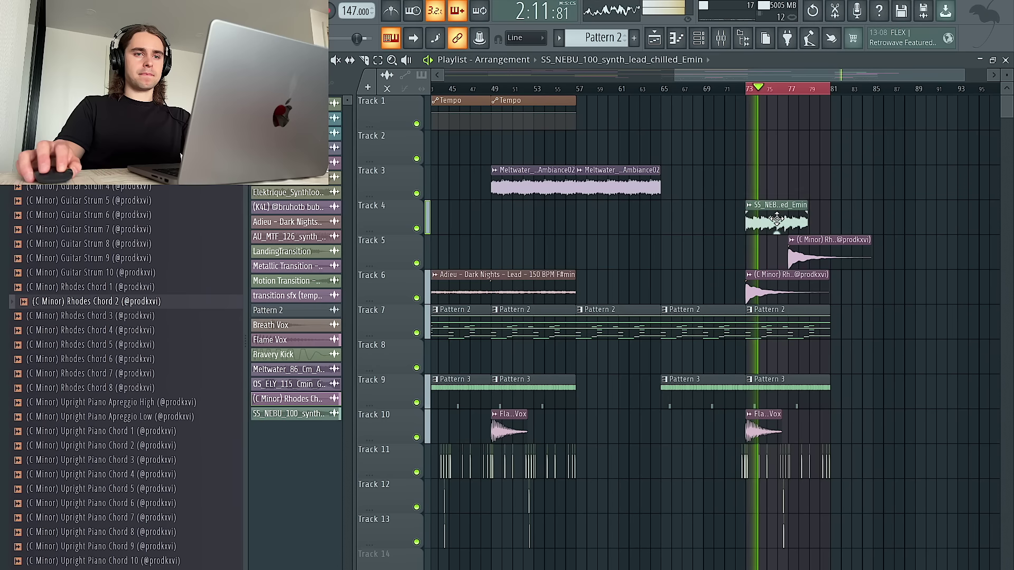
Step: Set the synth lead clip's time stretching mode to Stretch and lower its pitch
{"action": "double_click", "coordinate": [776, 220]}
{"action": "key", "text": "space"}
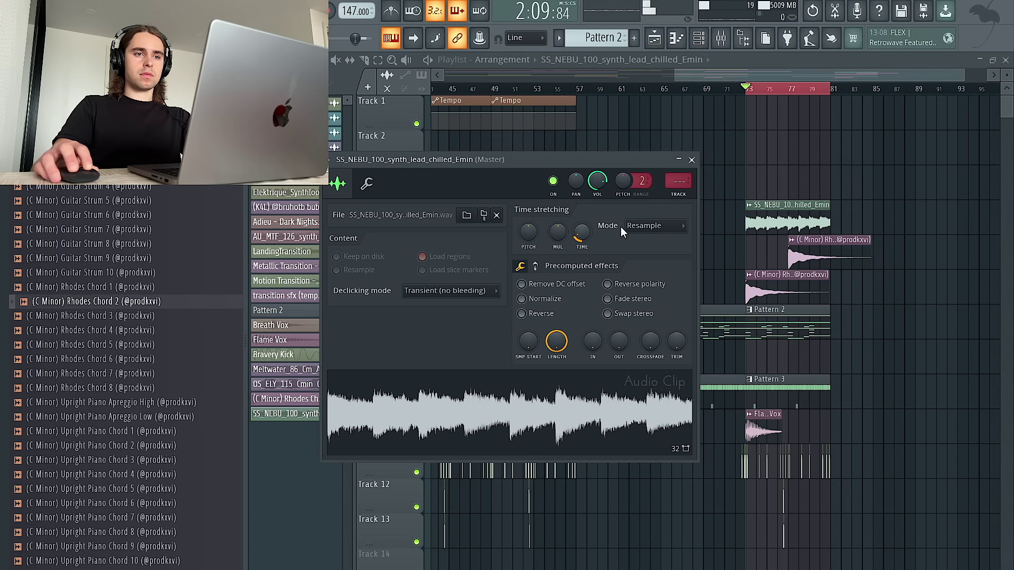
{"action": "left_click", "coordinate": [646, 227]}
{"action": "left_click", "coordinate": [642, 263]}
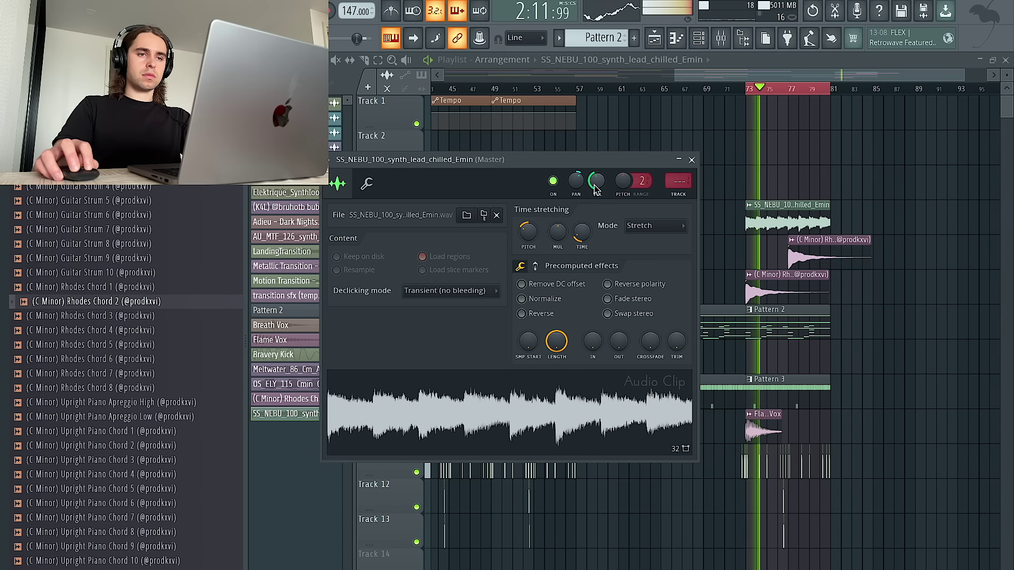
{"action": "scroll", "coordinate": [773, 164], "scroll_direction": "up", "scroll_amount": 4}
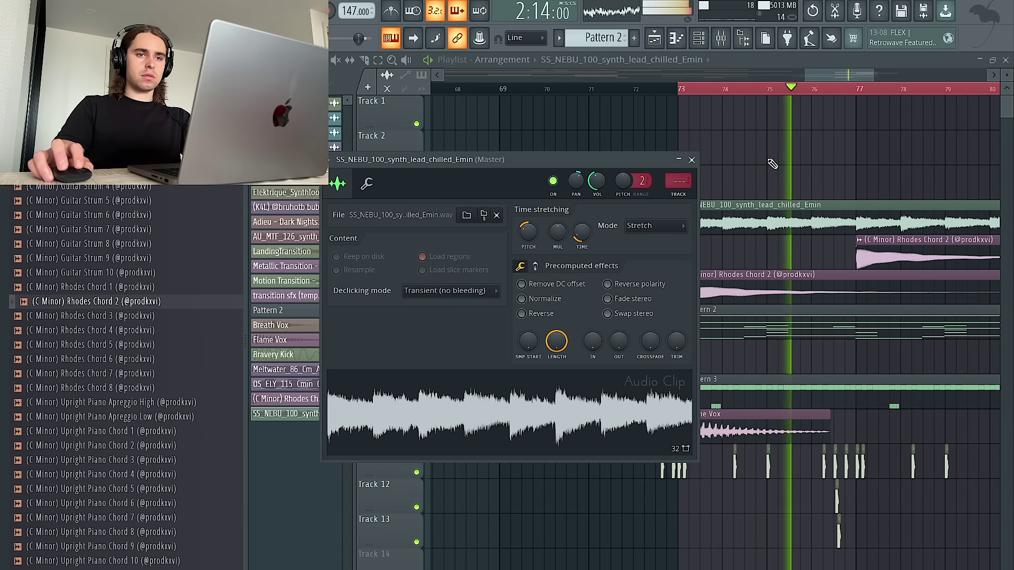
{"action": "left_click", "coordinate": [752, 179]}
{"action": "double_click", "coordinate": [721, 224]}
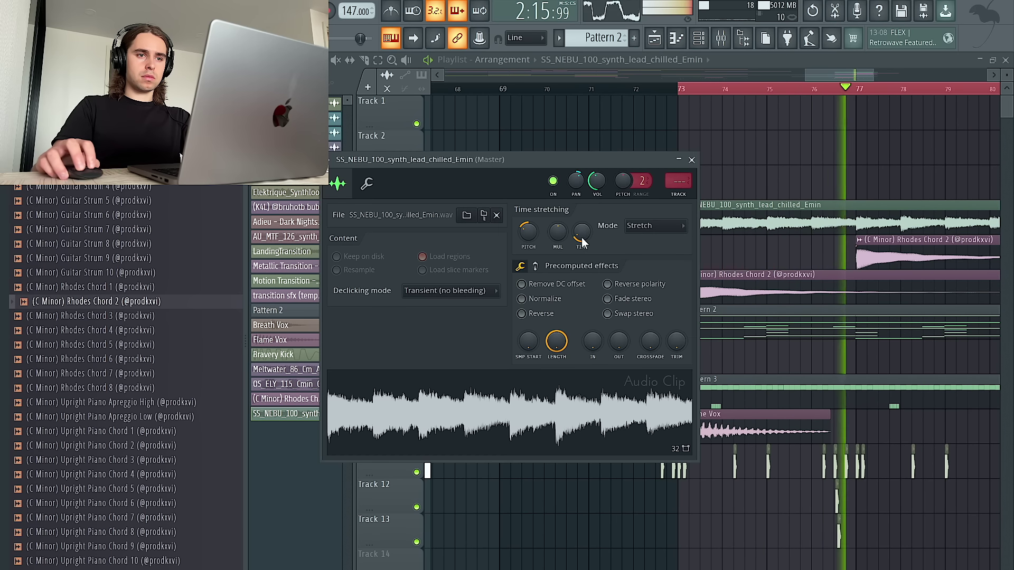
Step: Route the synth lead to mixer track 14 and repeat it as four short clips across bars 73 to 81 on Track 4
{"action": "left_click", "coordinate": [678, 181]}
{"action": "left_click", "coordinate": [611, 156]}
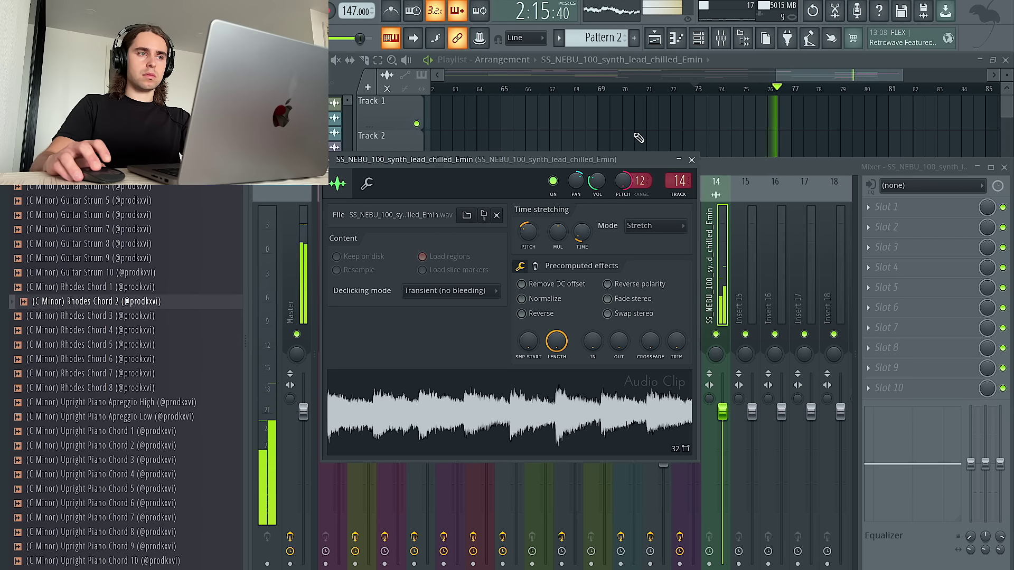
{"action": "key", "text": "F5"}
{"action": "scroll", "coordinate": [845, 182], "scroll_direction": "down", "scroll_amount": 2}
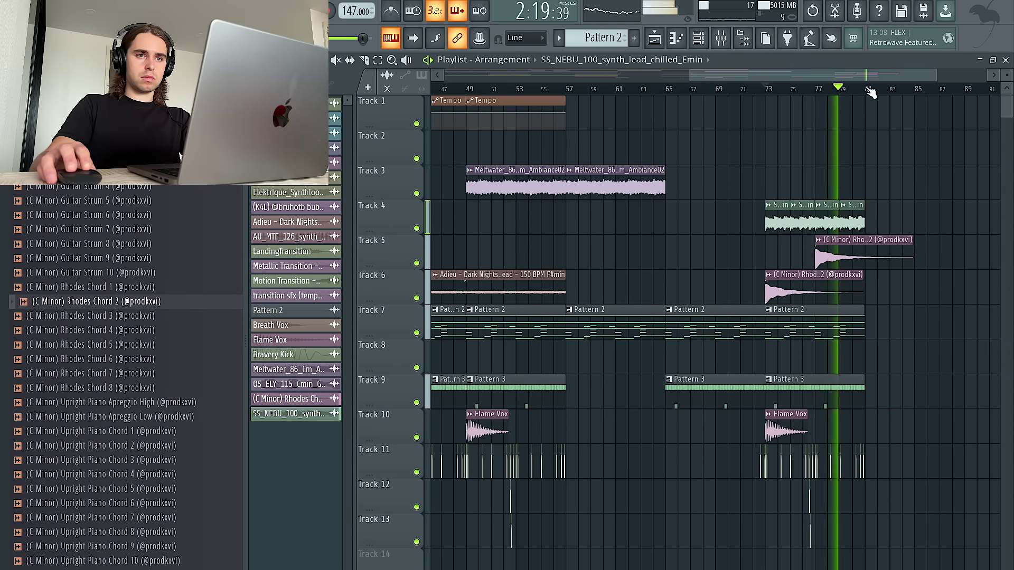
Step: Try duplicating the Meltwater clip to bar 65 on Track 3, and delete the copy
{"action": "left_click_drag", "start_coordinate": [864, 88], "coordinate": [664, 87]}
{"action": "left_click", "coordinate": [631, 173]}
{"action": "key", "text": "ctrl+b"}
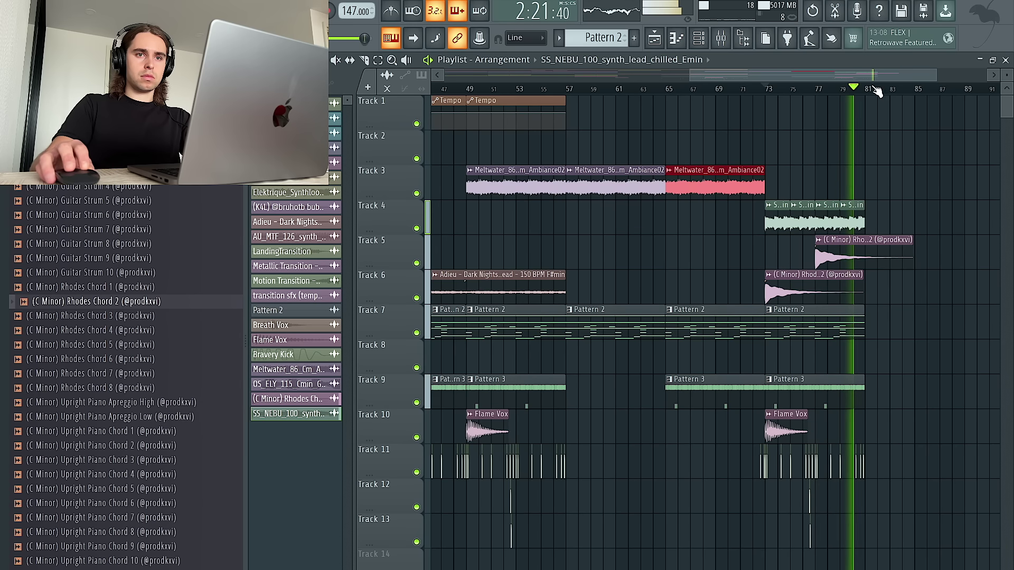
{"action": "left_click_drag", "start_coordinate": [858, 89], "coordinate": [704, 90]}
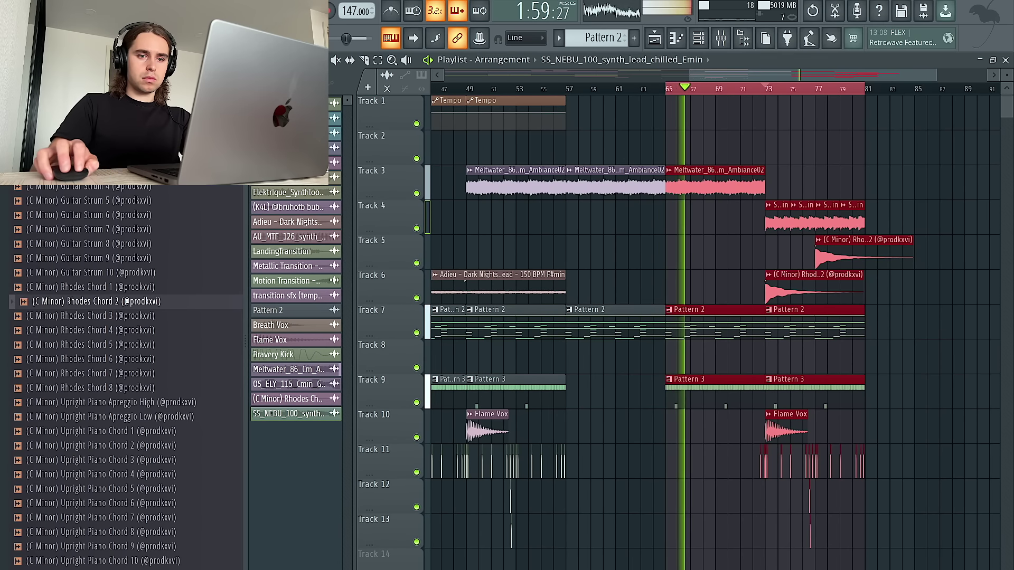
{"action": "left_click", "coordinate": [767, 487], "text": "ctrl"}
{"action": "right_click", "coordinate": [713, 186]}
Step: Duplicate all clips from bars 73 to 81 so the copies start at bar 81
{"action": "left_click_drag", "start_coordinate": [933, 547], "coordinate": [765, 165]}
{"action": "scroll", "coordinate": [803, 296], "scroll_direction": "up", "scroll_amount": 4}
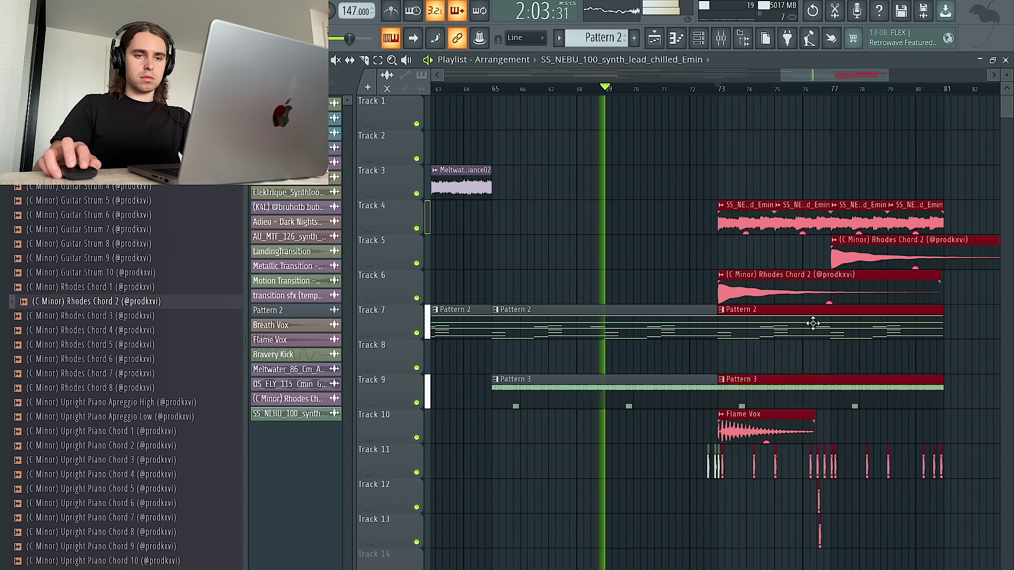
{"action": "scroll", "coordinate": [815, 322], "scroll_direction": "right", "scroll_amount": 3}
{"action": "left_click_drag", "start_coordinate": [894, 557], "coordinate": [675, 175]}
{"action": "left_click_drag", "start_coordinate": [598, 171], "coordinate": [591, 170]}
{"action": "key", "text": "ctrl+b"}
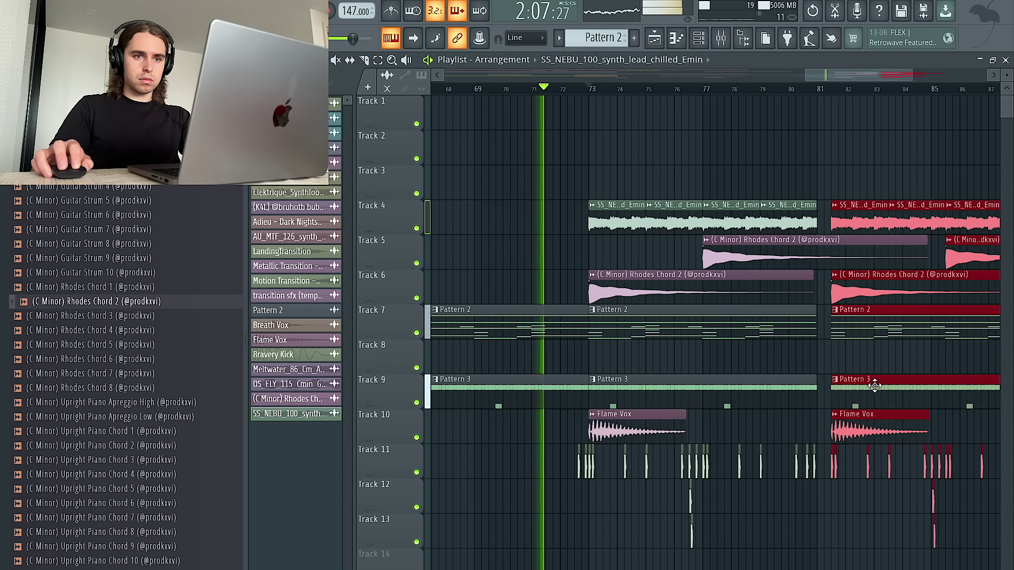
{"action": "scroll", "coordinate": [820, 222], "scroll_direction": "down", "scroll_amount": 5}
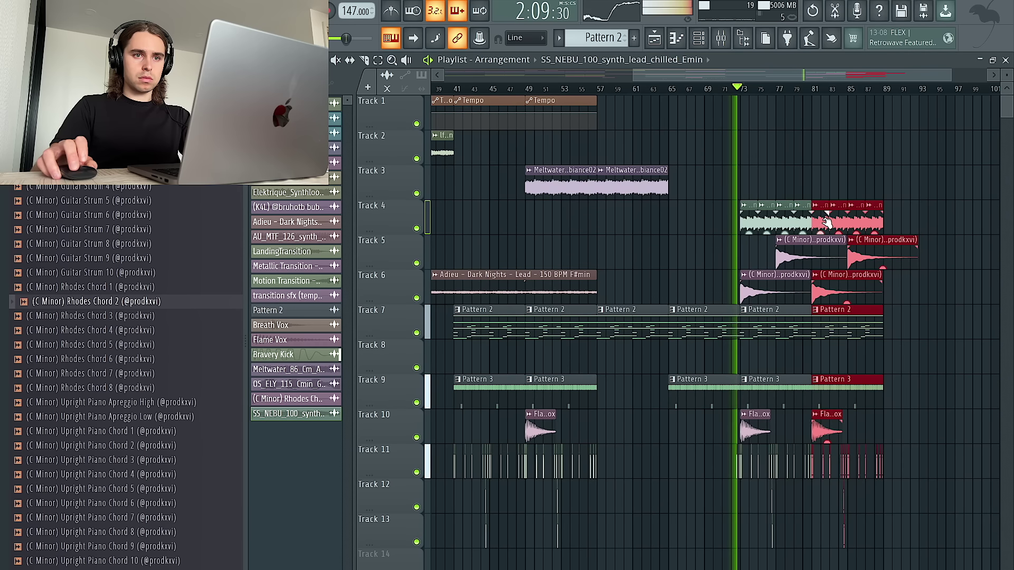
Step: Try deleting the four copied synth lead clips at bars 81 to 89 on Track 4
{"action": "left_click", "coordinate": [818, 157], "text": "ctrl"}
{"action": "right_click", "coordinate": [820, 224]}
{"action": "right_click", "coordinate": [838, 224]}
{"action": "right_click", "coordinate": [855, 224]}
{"action": "right_click", "coordinate": [873, 224]}
Step: Duplicate the Meltwater clip to bars 73 and 81 on Track 3, and delete the synth lead clips before bar 81 on Track 4
{"action": "mouse_move", "coordinate": [859, 219]}
{"action": "left_mouse_down"}
{"action": "mouse_move", "coordinate": [699, 220]}
{"action": "mouse_move", "coordinate": [595, 192]}
{"action": "left_mouse_up"}
{"action": "key", "text": "ctrl+b"}
{"action": "left_click", "coordinate": [713, 219], "text": "ctrl"}
{"action": "right_click", "coordinate": [749, 224]}
{"action": "right_click", "coordinate": [767, 224]}
{"action": "right_click", "coordinate": [785, 224]}
{"action": "right_click", "coordinate": [800, 222]}
{"action": "key", "text": "ctrl+b"}
{"action": "right_click", "coordinate": [704, 184]}
{"action": "key", "text": "ctrl+b"}
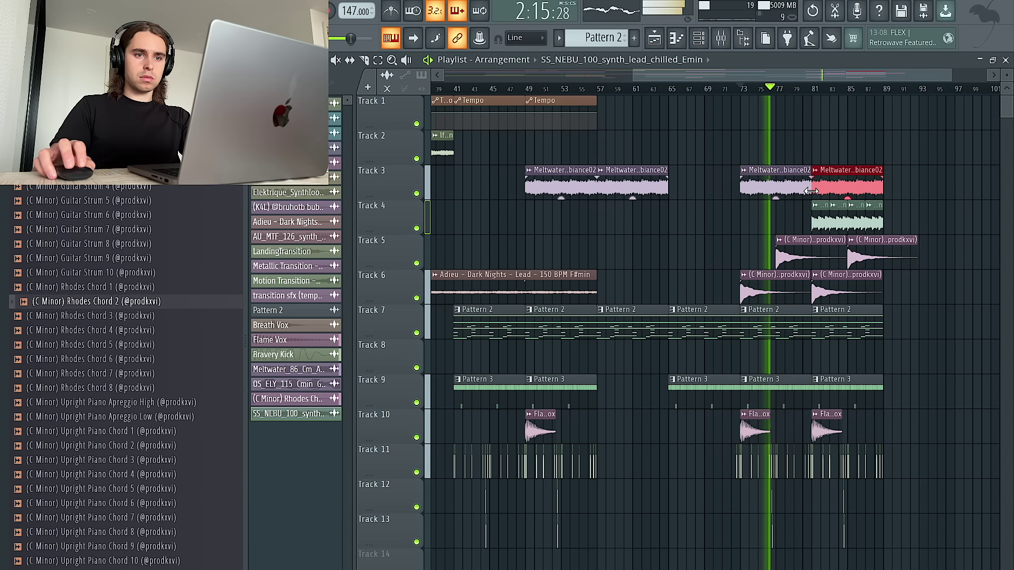
{"action": "right_click", "coordinate": [818, 222]}
{"action": "key", "text": "ctrl+z"}
Step: Add the Synth Phrase 7 - 110 BPM sample in C Minor on Track 1 at bar 73 and set its time stretching mode to Stretch
{"action": "scroll", "coordinate": [113, 441], "scroll_direction": "down", "scroll_amount": 15}
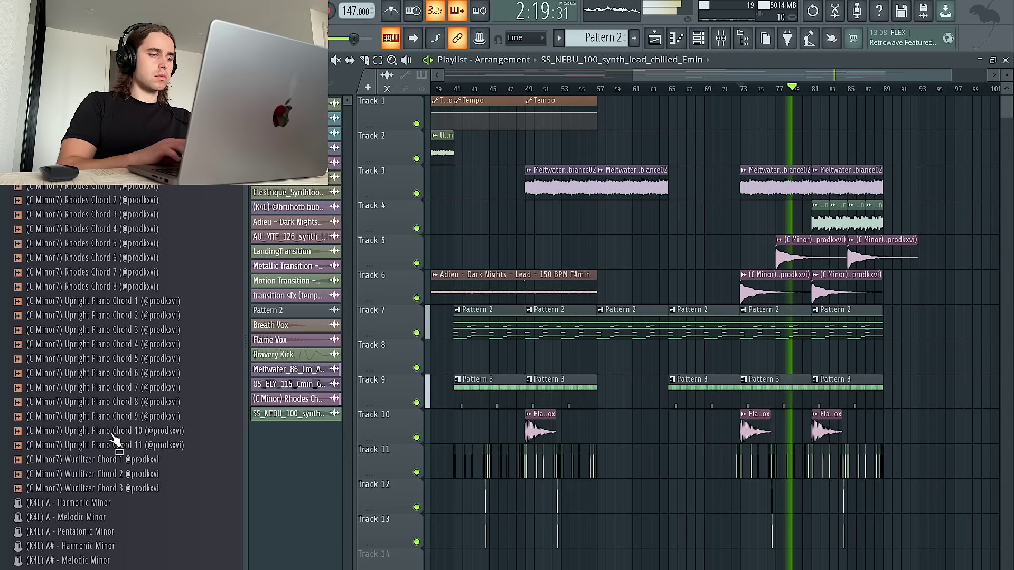
{"action": "scroll", "coordinate": [113, 438], "scroll_direction": "down", "scroll_amount": 10}
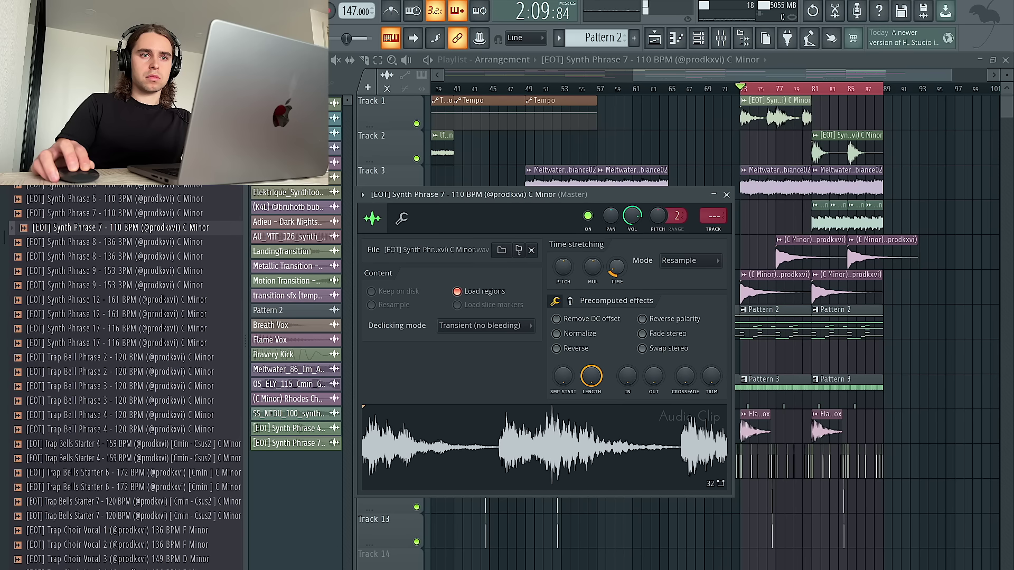
{"action": "left_click", "coordinate": [678, 261]}
{"action": "left_click", "coordinate": [678, 298]}
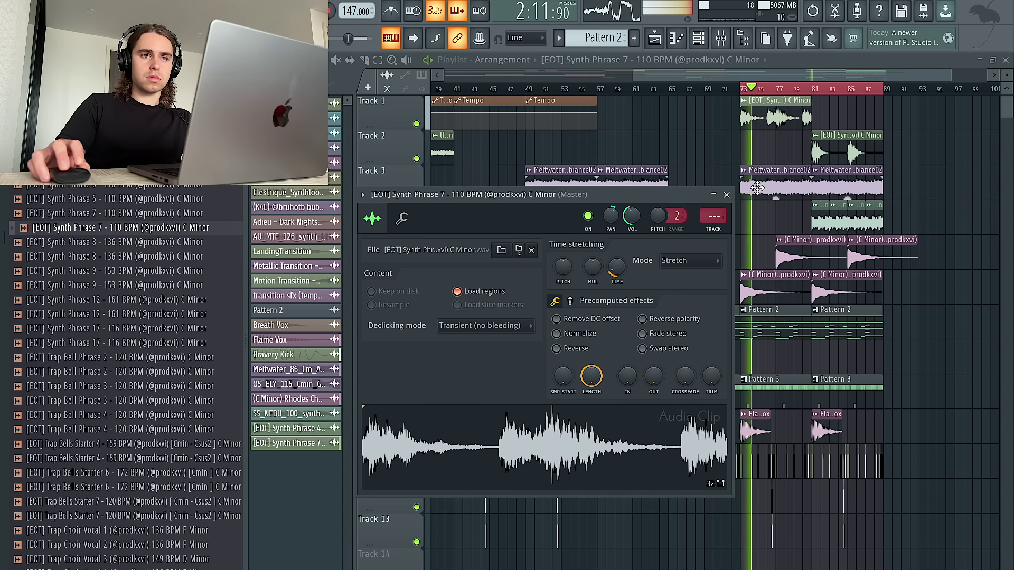
{"action": "key", "text": "Escape"}
Step: Try moving the Synth Phrase 7 clip to bar 77, and delete the synth phrase clip at bar 81 on Track 2
{"action": "left_click_drag", "start_coordinate": [761, 120], "coordinate": [797, 118]}
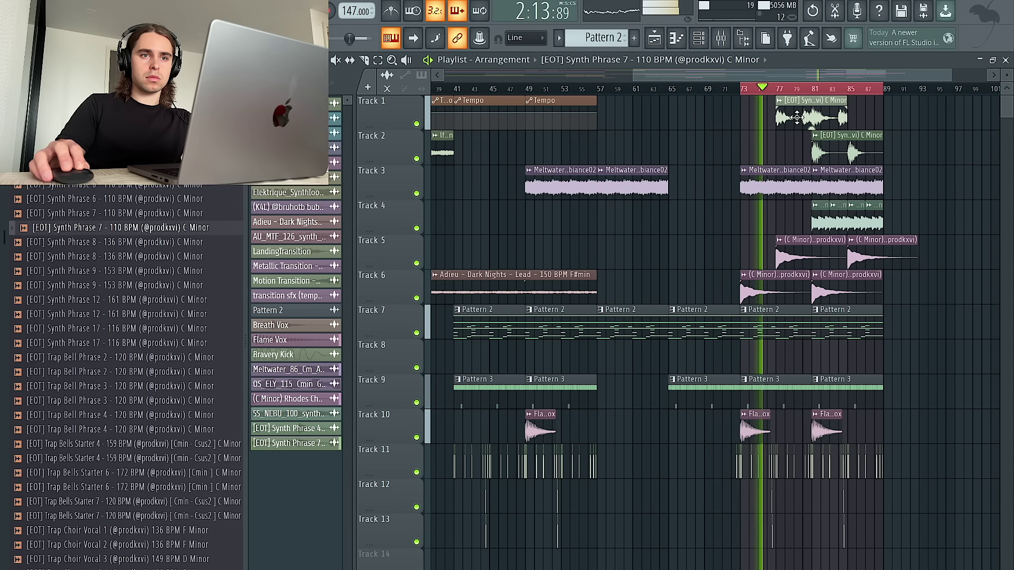
{"action": "right_click", "coordinate": [834, 151]}
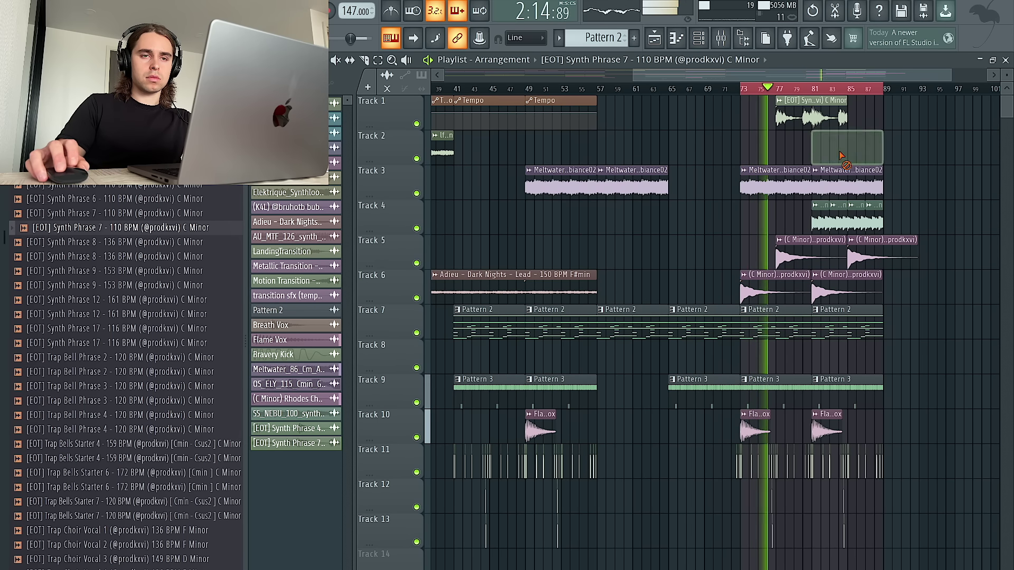
{"action": "double_click", "coordinate": [807, 111]}
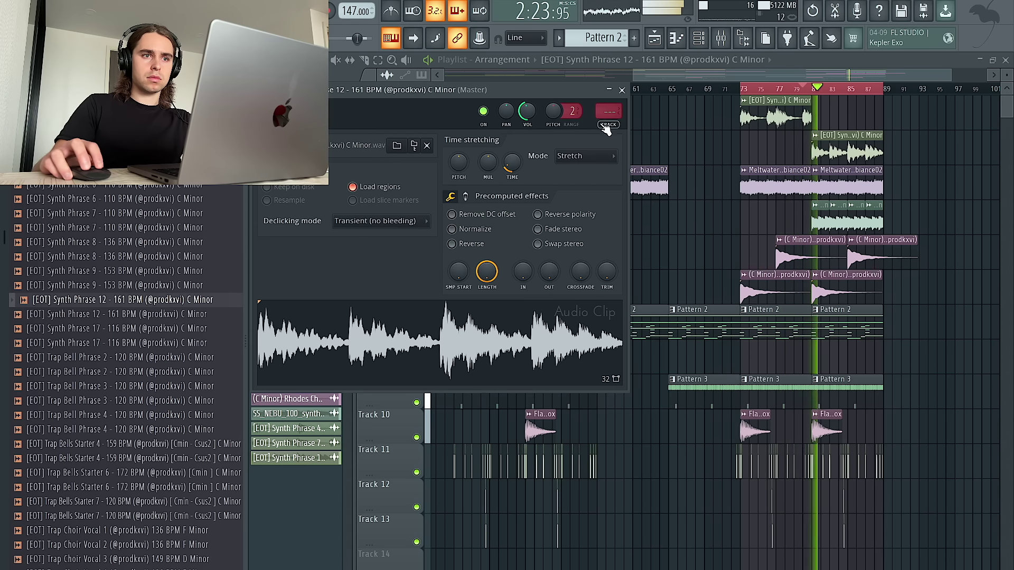
Step: Route the Synth Phrase 12 clip to mixer track 16 and load HalfTime in its first effect slot
{"action": "left_click", "coordinate": [608, 126]}
{"action": "left_click", "coordinate": [919, 211]}
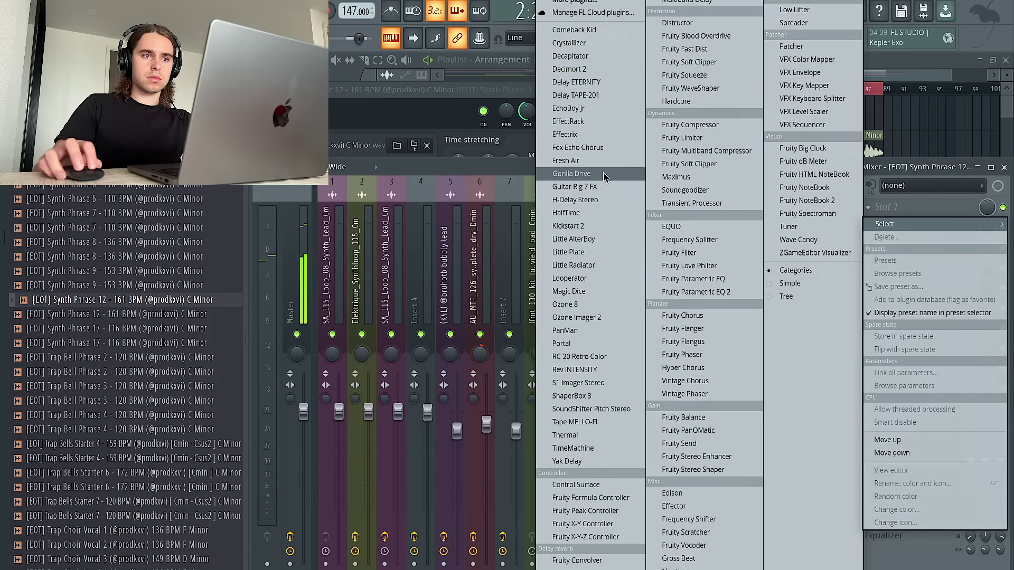
{"action": "left_click", "coordinate": [581, 213]}
{"action": "left_click", "coordinate": [370, 46]}
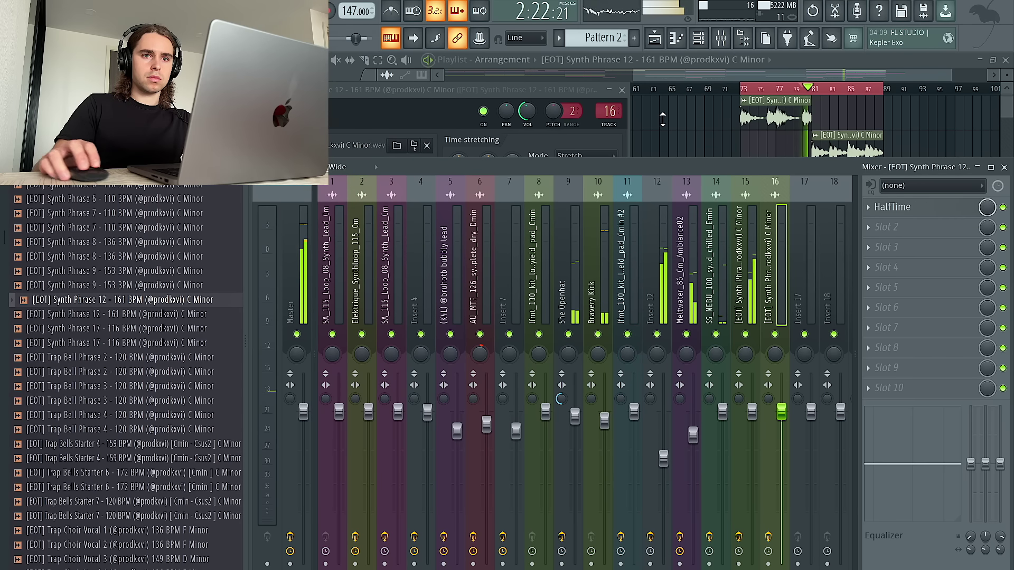
{"action": "left_click", "coordinate": [1004, 167]}
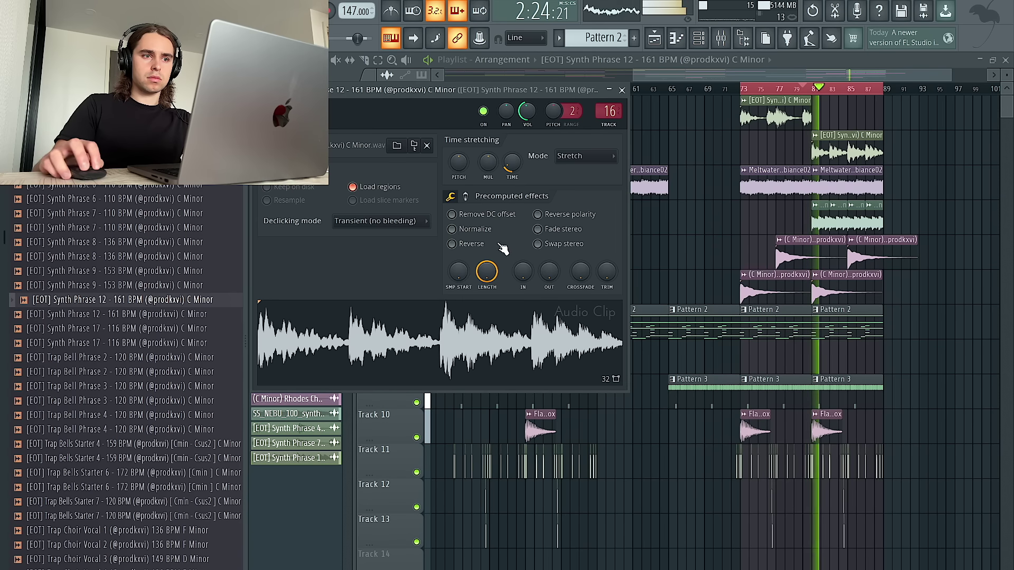
{"action": "left_click", "coordinate": [621, 90]}
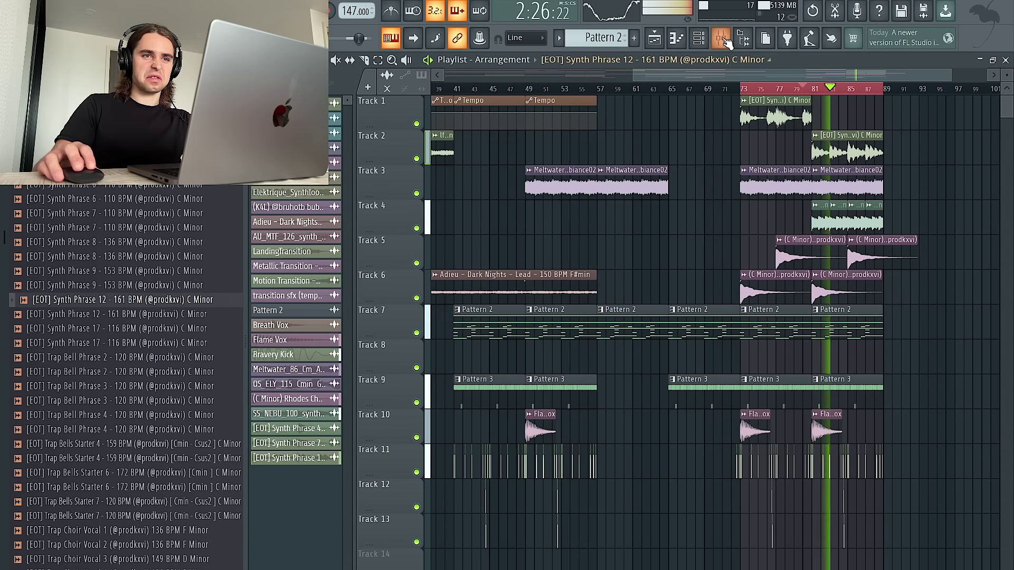
{"action": "key", "text": "F9"}
{"action": "key", "text": "F9"}
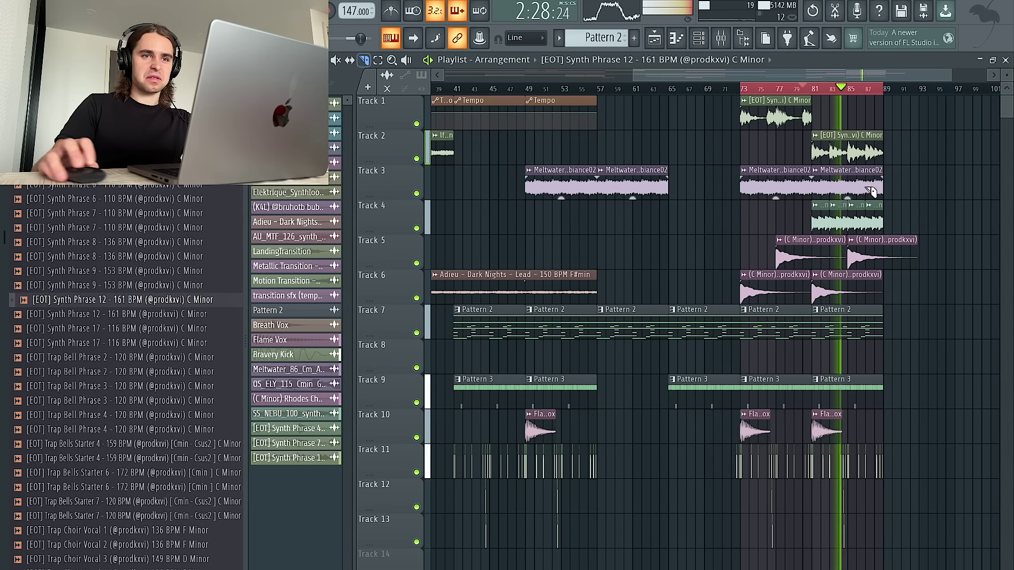
Step: Slice the Synth Phrase 12 clip at bar 83 on Track 2 and rearrange it into two-bar pieces starting at bars 81 and 85
{"action": "scroll", "coordinate": [670, 149], "scroll_direction": "up", "scroll_amount": 5}
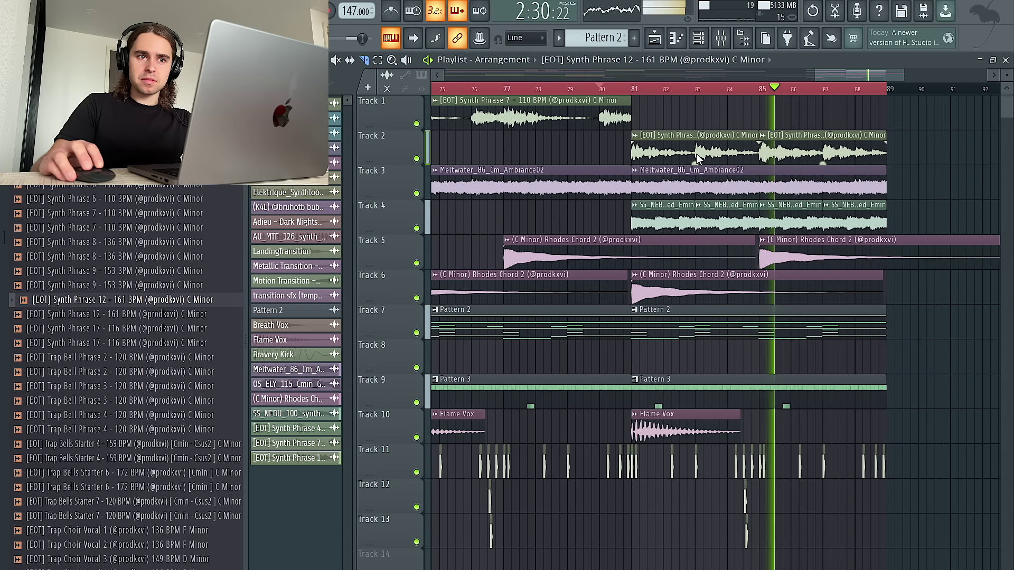
{"action": "left_click_drag", "start_coordinate": [697, 139], "coordinate": [697, 163]}
{"action": "key", "text": "ctrl+z"}
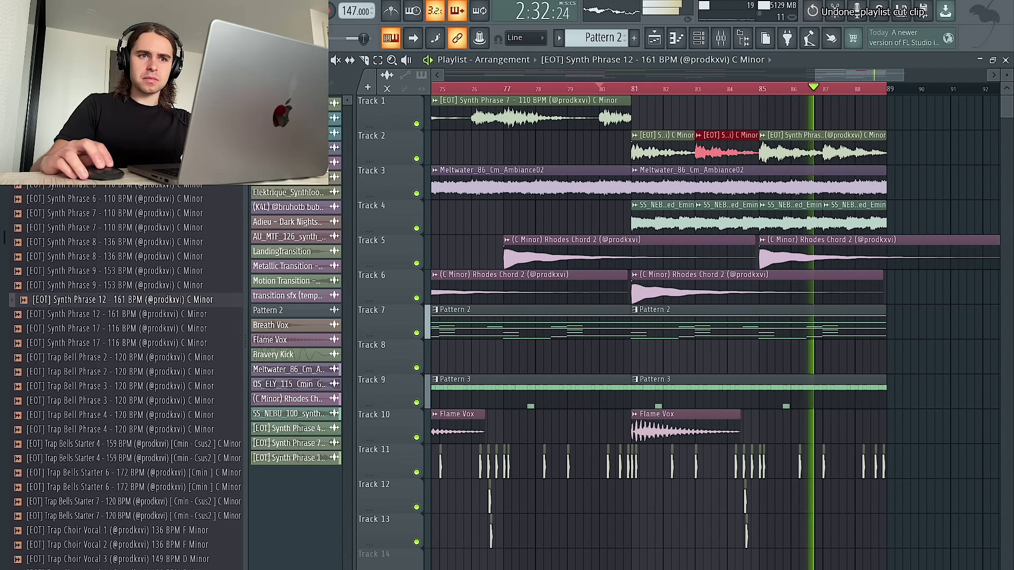
{"action": "right_click", "coordinate": [782, 151]}
{"action": "left_click_drag", "start_coordinate": [729, 151], "coordinate": [793, 150]}
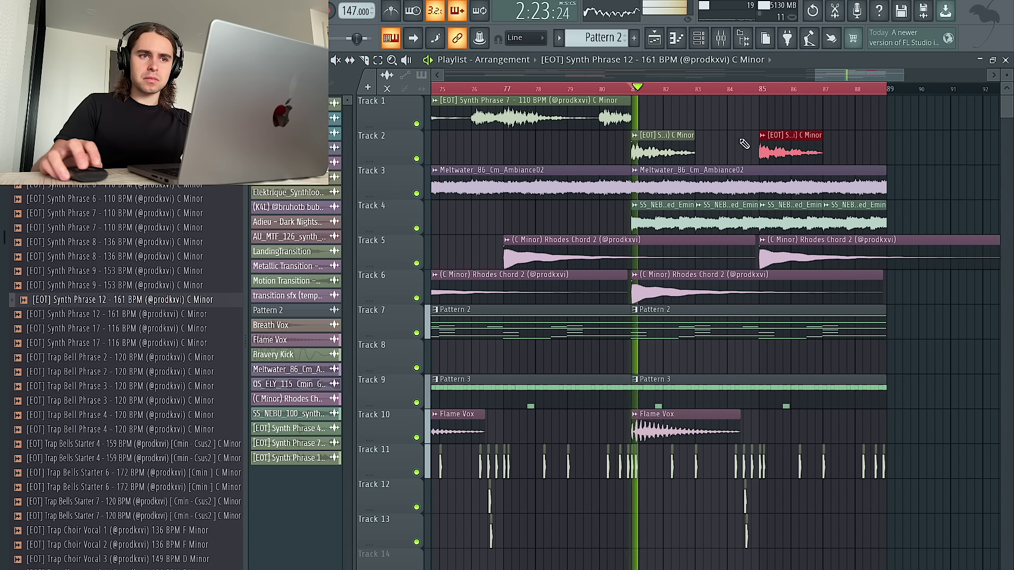
Step: Set the playback range to bars 73 to 89 and load Decapitator after HalfTime on mixer track 16
{"action": "scroll", "coordinate": [714, 131], "scroll_direction": "down", "scroll_amount": 5}
{"action": "left_click", "coordinate": [771, 151], "text": "ctrl"}
{"action": "scroll", "coordinate": [941, 146], "scroll_direction": "up", "scroll_amount": 3}
{"action": "left_click_drag", "start_coordinate": [827, 93], "coordinate": [628, 91]}
{"action": "key", "text": "F9"}
{"action": "left_click", "coordinate": [919, 227]}
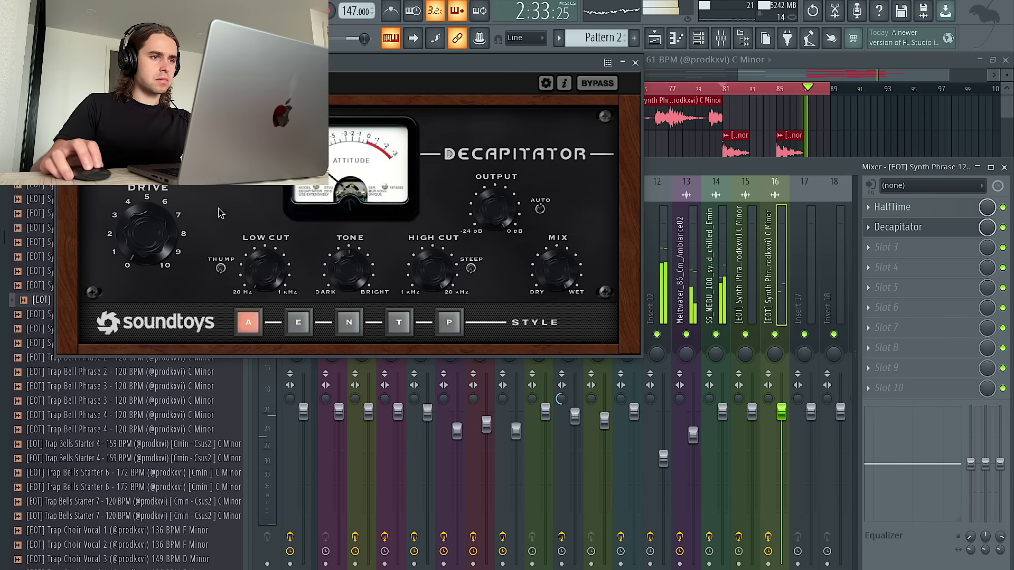
{"action": "left_click", "coordinate": [635, 62]}
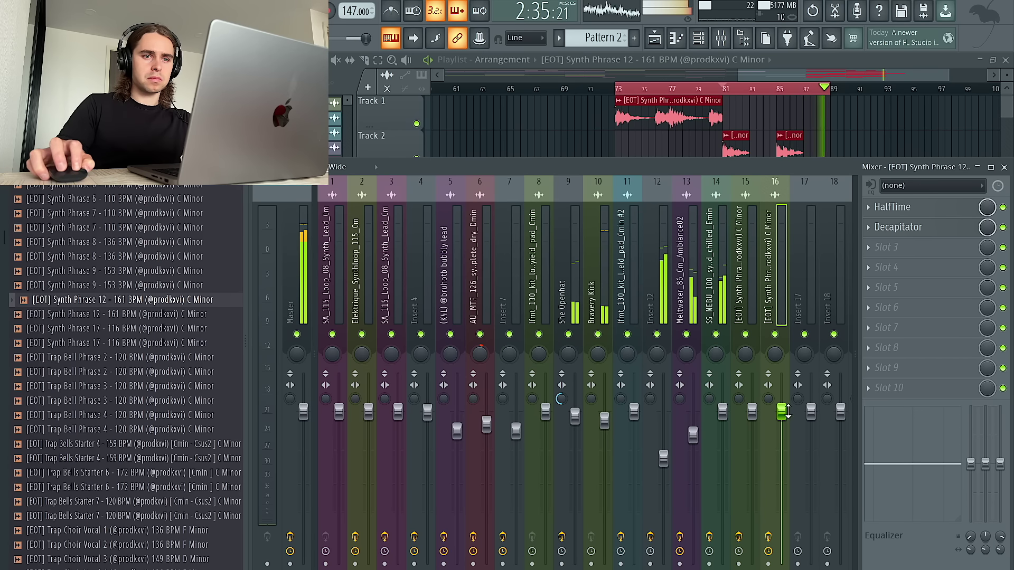
Step: Add Fruity parametric EQ 2 in slot 4 of mixer track 16 and pull band 1 down to cut the low end
{"action": "left_click", "coordinate": [924, 265]}
{"action": "left_click", "coordinate": [690, 293]}
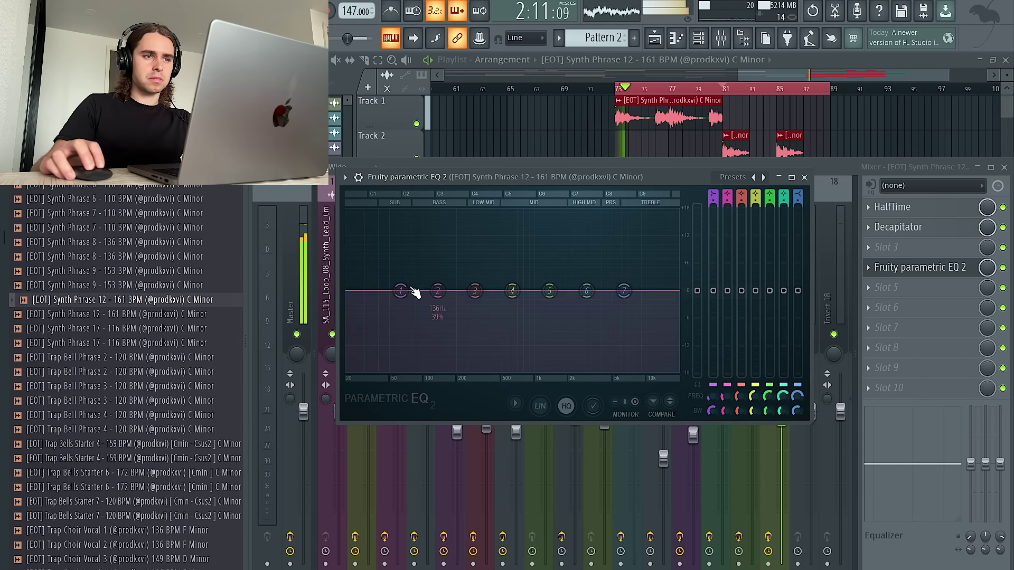
{"action": "left_click_drag", "start_coordinate": [412, 290], "coordinate": [407, 370]}
{"action": "left_click", "coordinate": [836, 123], "text": "ctrl"}
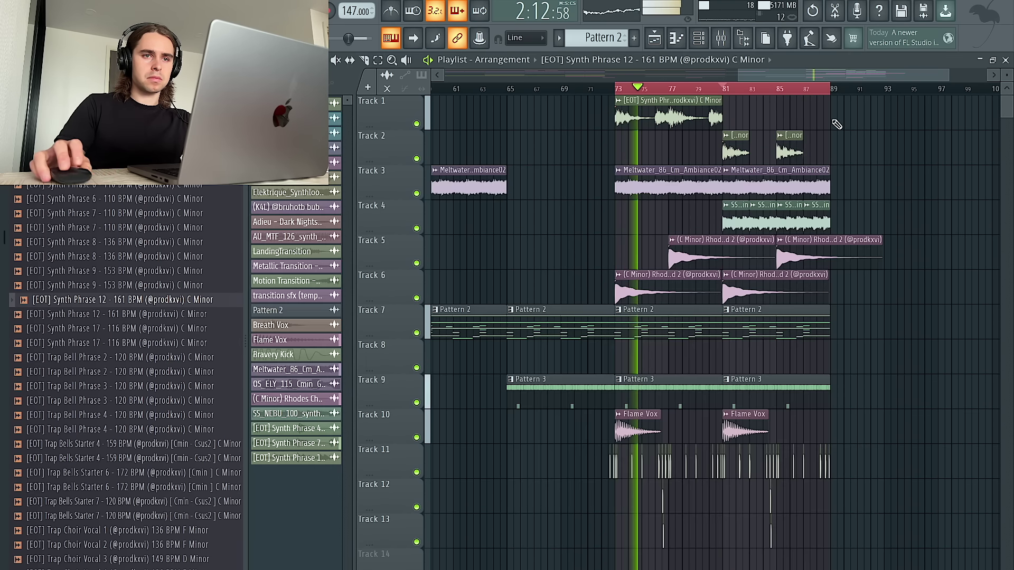
Step: Delete the Synth Phrase clip spanning bars 73 to 81 on Track 1
{"action": "left_click", "coordinate": [699, 39]}
{"action": "left_click", "coordinate": [348, 569]}
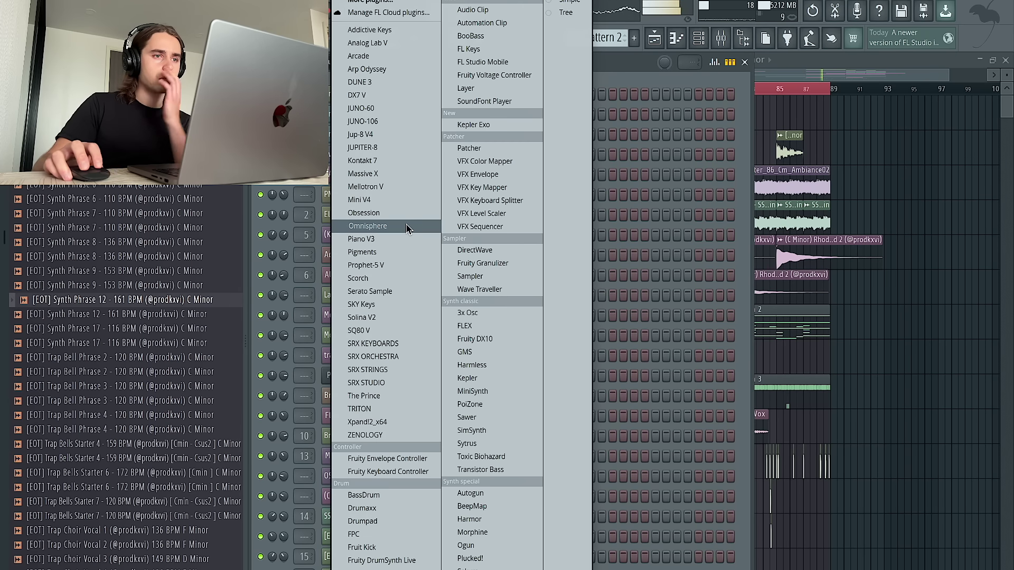
{"action": "left_click", "coordinate": [879, 160]}
{"action": "right_click", "coordinate": [776, 129]}
{"action": "right_click", "coordinate": [681, 118]}
Step: Add an Analog Lab V instrument channel and audition its Arp - Wastelands and Arp - The Force presets
{"action": "left_click", "coordinate": [699, 42]}
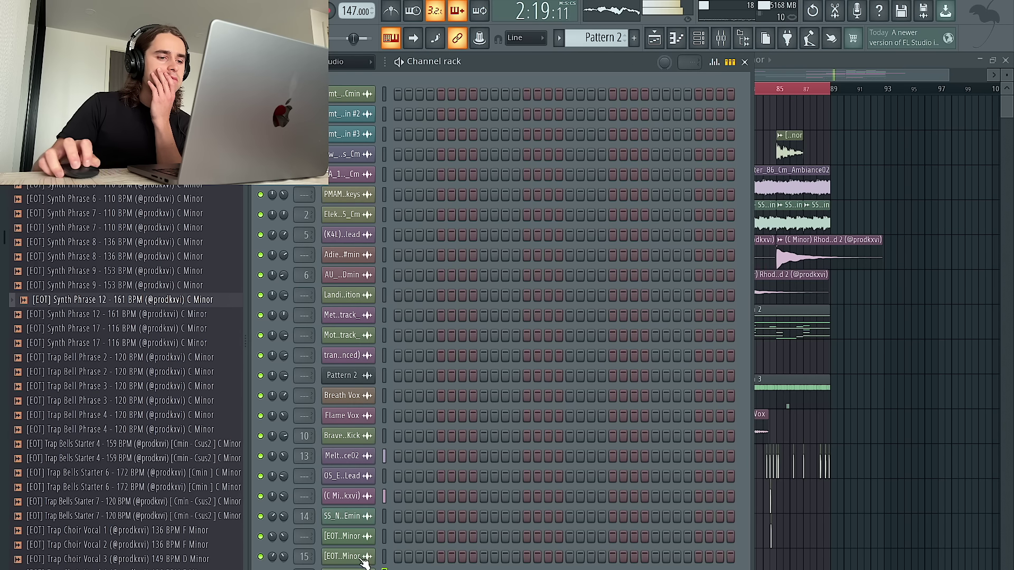
{"action": "left_click", "coordinate": [347, 569]}
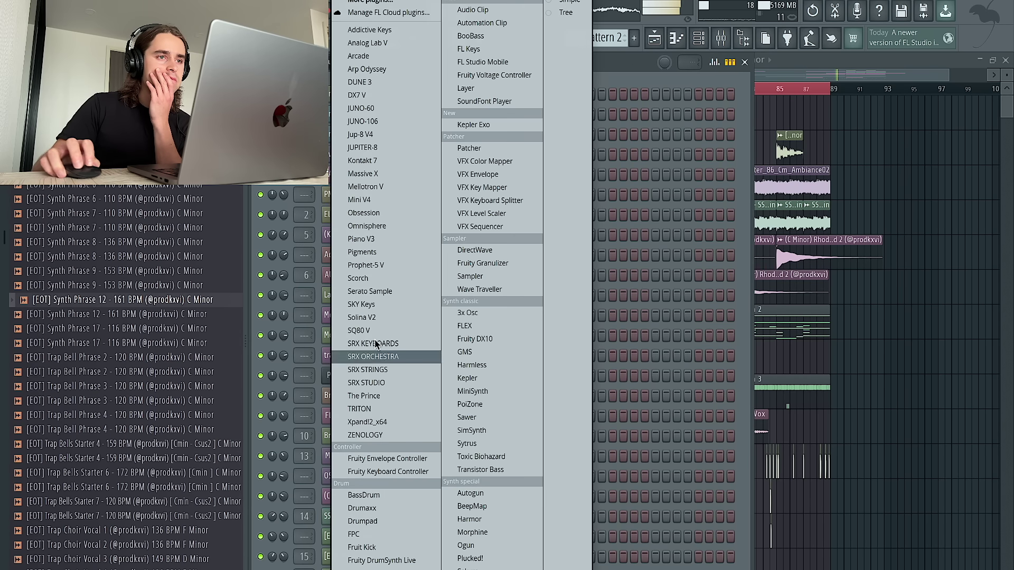
{"action": "left_click", "coordinate": [376, 44]}
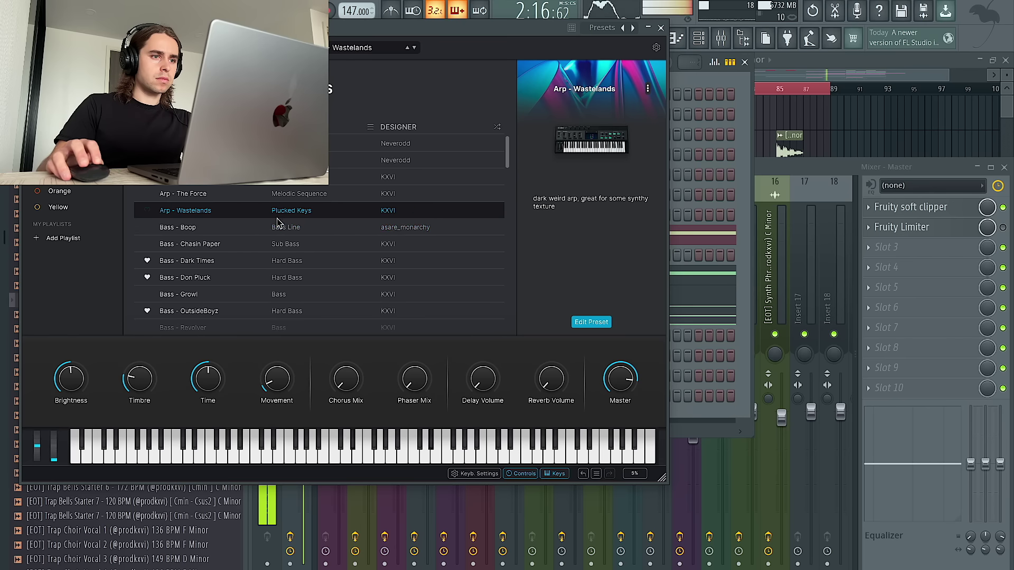
{"action": "left_click", "coordinate": [290, 194]}
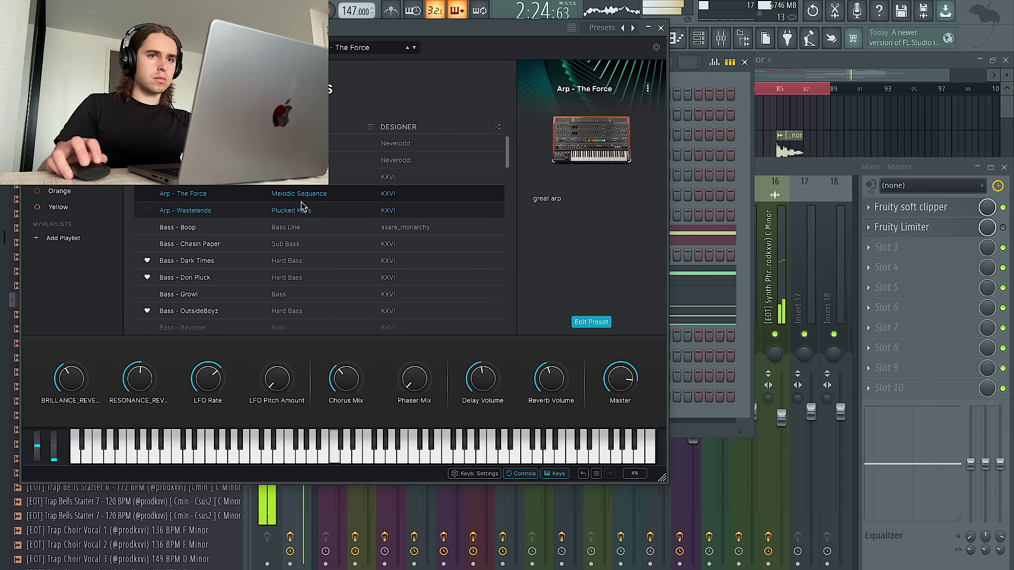
{"action": "left_click", "coordinate": [660, 27]}
{"action": "left_click", "coordinate": [660, 28]}
Step: Duplicate the bar 81 to 89 clips on Tracks 2, 3 and 4 and the last Rhodes clips on Tracks 5 and 6 eight bars onward
{"action": "left_click", "coordinate": [859, 101], "text": "ctrl"}
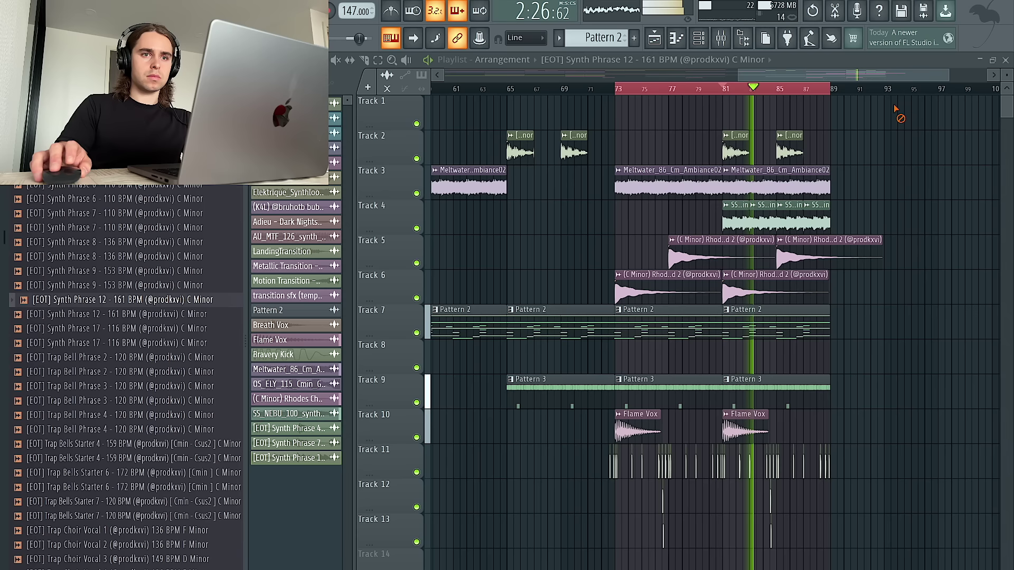
{"action": "left_click_drag", "start_coordinate": [904, 228], "coordinate": [721, 132]}
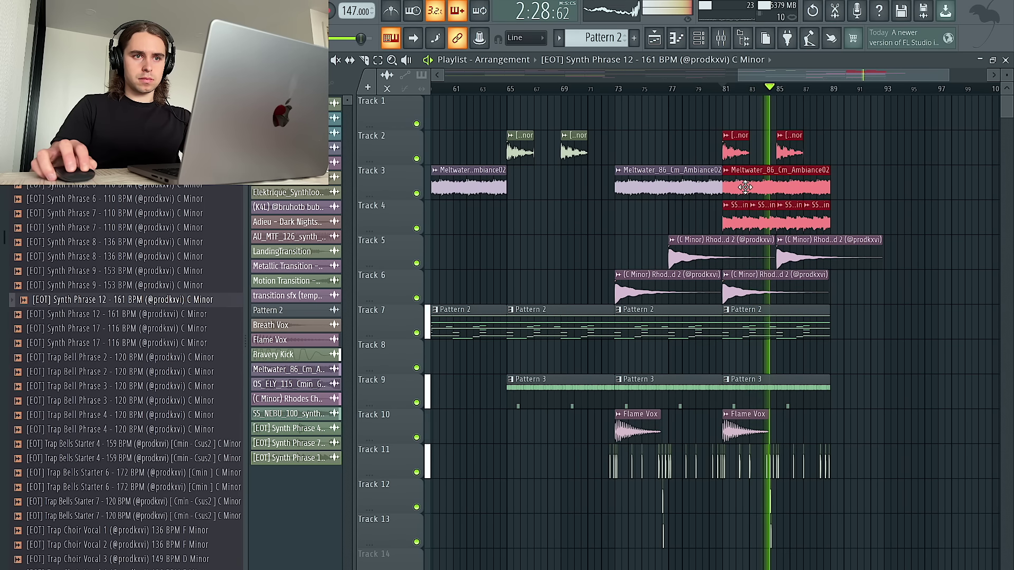
{"action": "key", "text": "ctrl+b"}
{"action": "scroll", "coordinate": [834, 289], "scroll_direction": "right", "scroll_amount": 3}
{"action": "left_click_drag", "start_coordinate": [822, 231], "coordinate": [693, 304]}
{"action": "key", "text": "ctrl+b"}
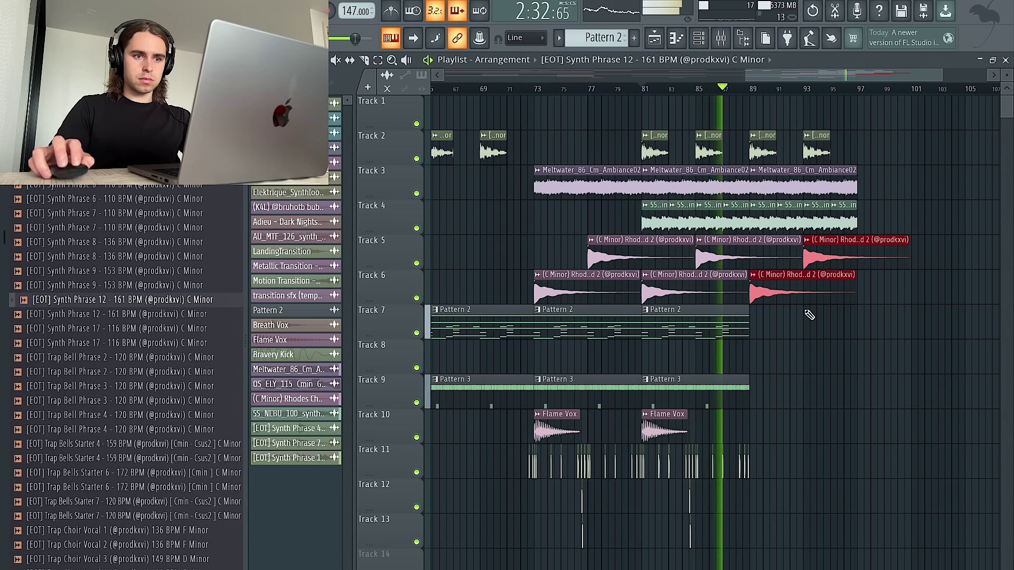
Step: Create a new pattern for Analog Lab V #3 with a two-bar C5 note at bar 1 and a two-bar D#5 note at bar 3
{"action": "left_click", "coordinate": [814, 400]}
{"action": "key", "text": "F4"}
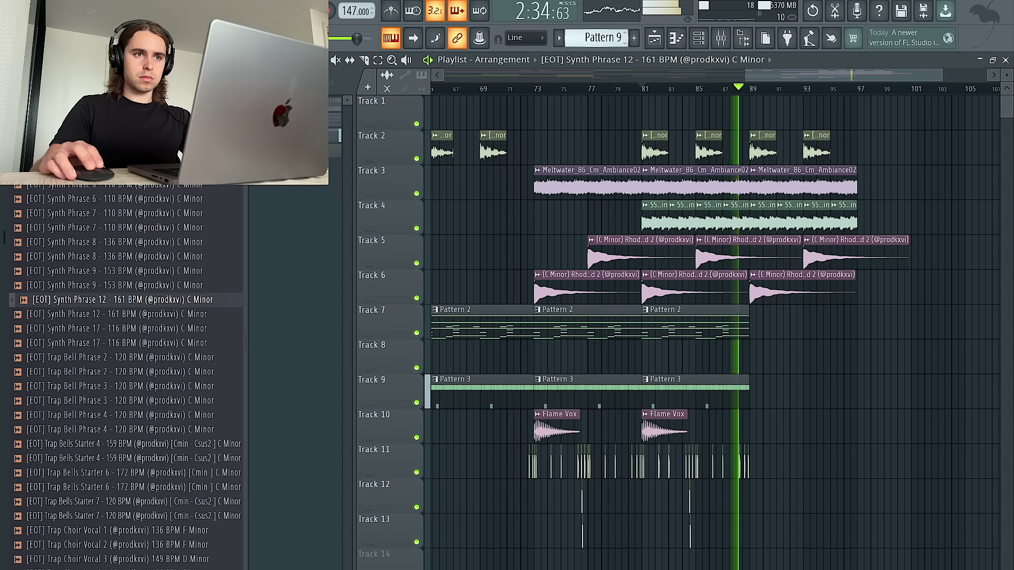
{"action": "double_click", "coordinate": [755, 427]}
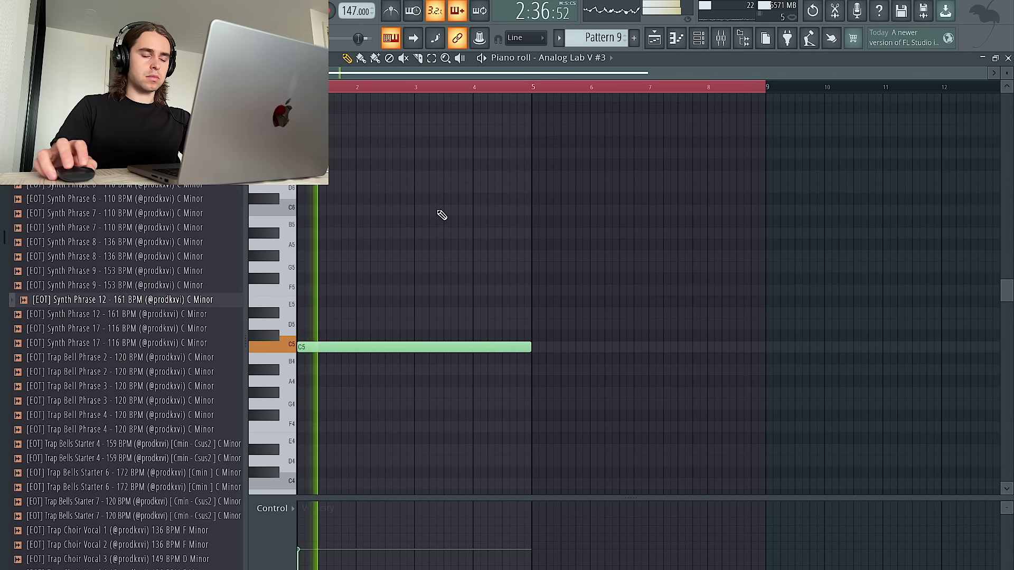
{"action": "key", "text": "ctrl+a"}
{"action": "key", "text": "ctrl+d"}
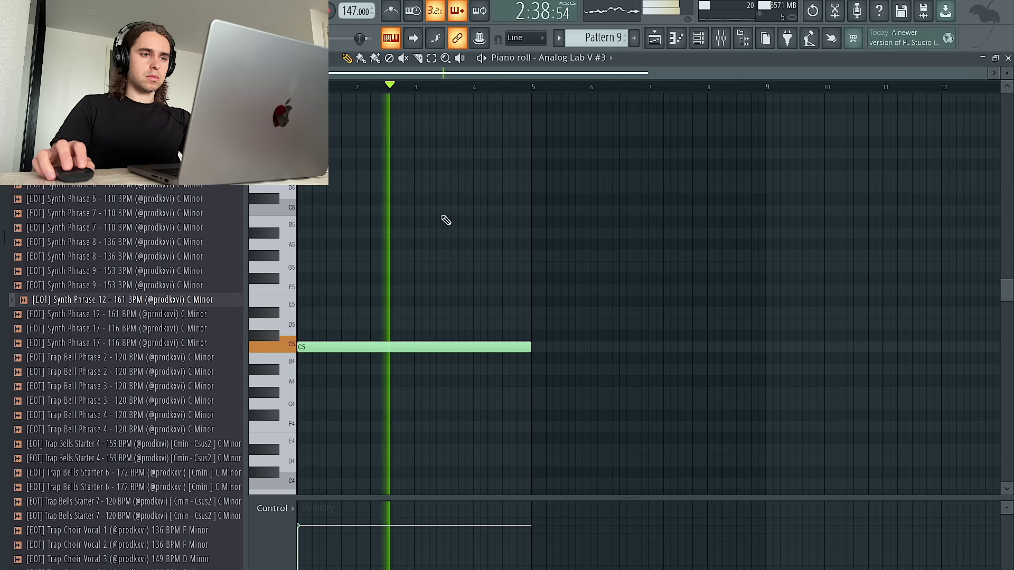
{"action": "left_click", "coordinate": [415, 325]}
{"action": "left_click_drag", "start_coordinate": [415, 328], "coordinate": [413, 315]}
{"action": "key", "text": "ctrl+l"}
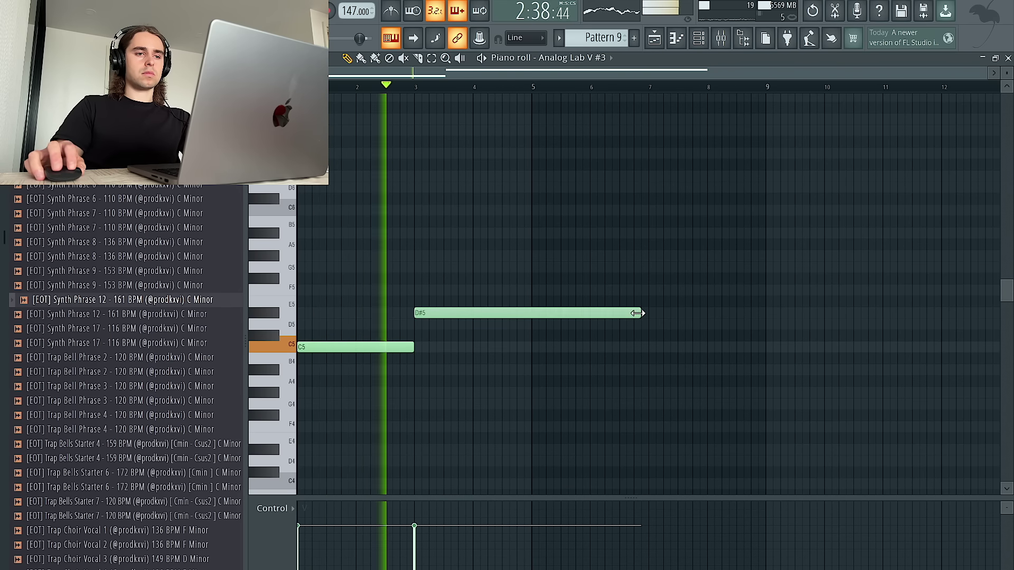
{"action": "left_click_drag", "start_coordinate": [648, 313], "coordinate": [532, 313]}
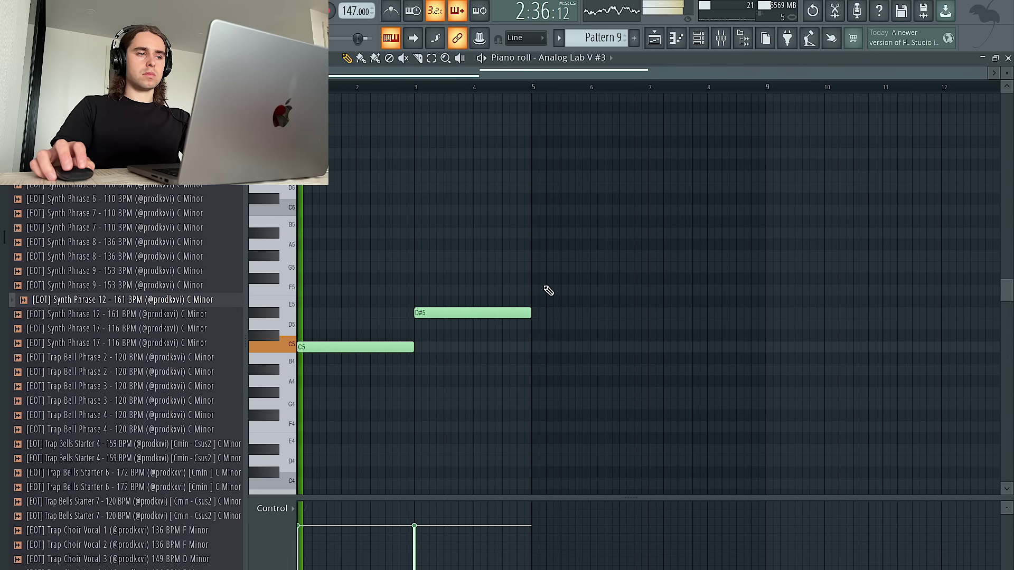
Step: Audition the bass presets of KXVI - TRAP SONICS on Analog Lab V #3 and load Bass - Dark Times
{"action": "left_click", "coordinate": [698, 38]}
{"action": "left_click", "coordinate": [349, 396]}
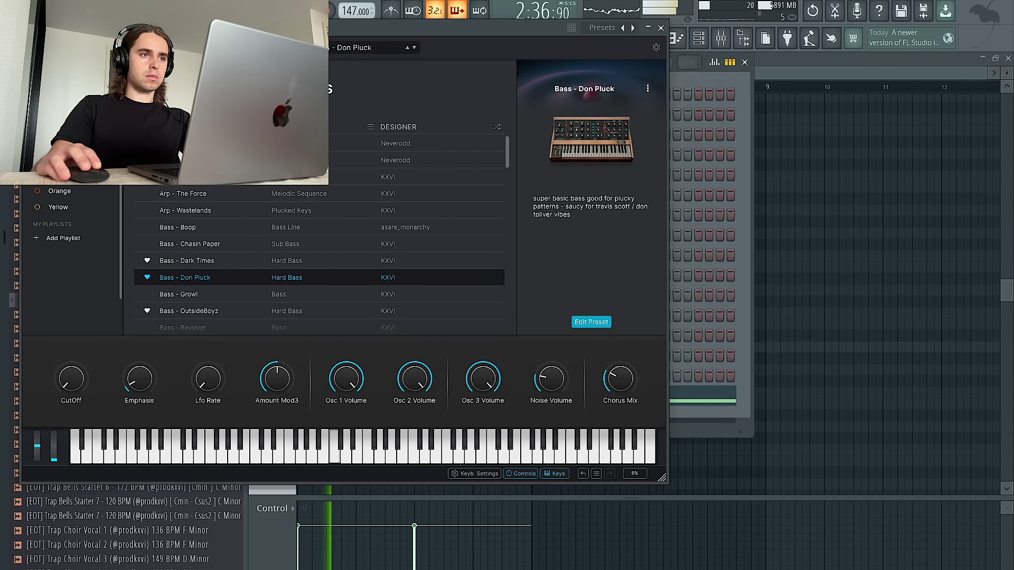
{"action": "left_click_drag", "start_coordinate": [246, 27], "coordinate": [414, 104]}
{"action": "left_click", "coordinate": [441, 388]}
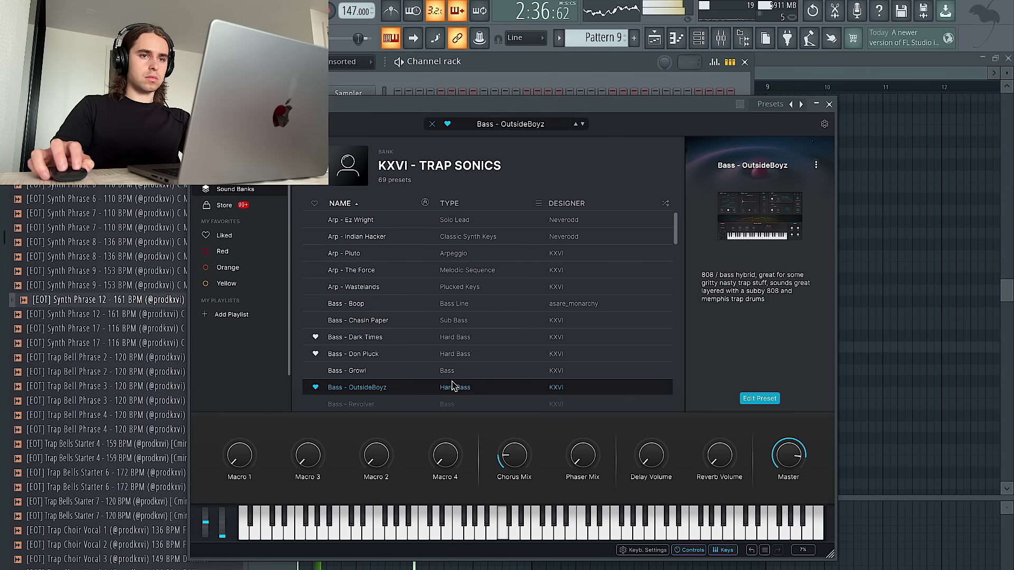
{"action": "left_click", "coordinate": [465, 371]}
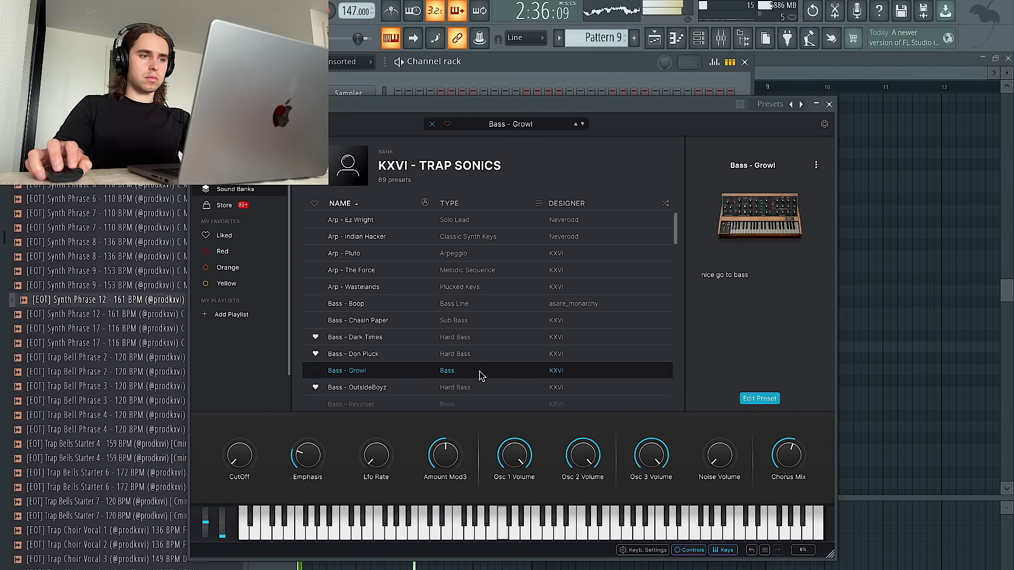
{"action": "left_click", "coordinate": [468, 323]}
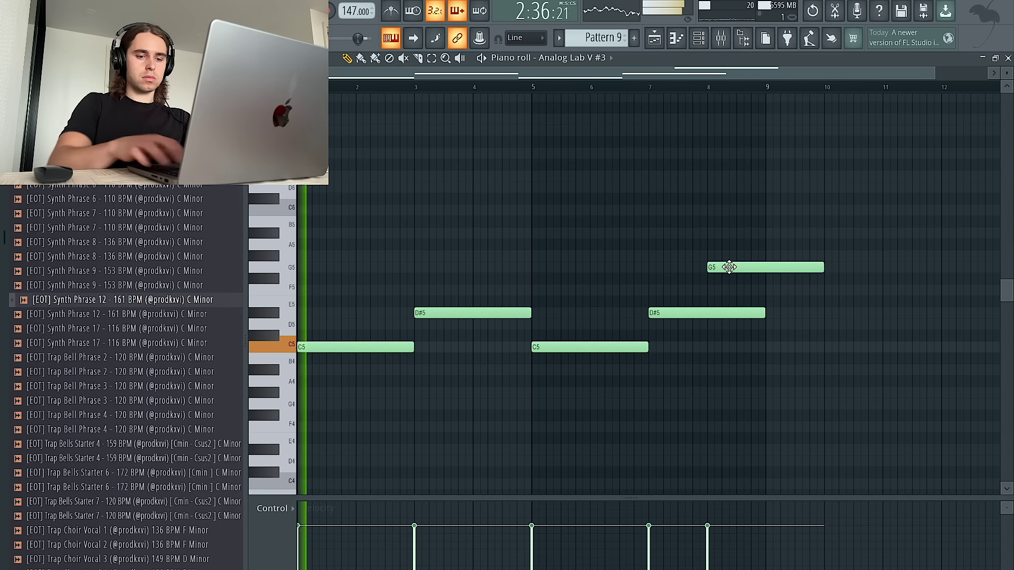
Step: Shorten the last D#5 and G5 notes to one bar each so the bassline ends at bar 9
{"action": "left_click_drag", "start_coordinate": [820, 268], "coordinate": [766, 269]}
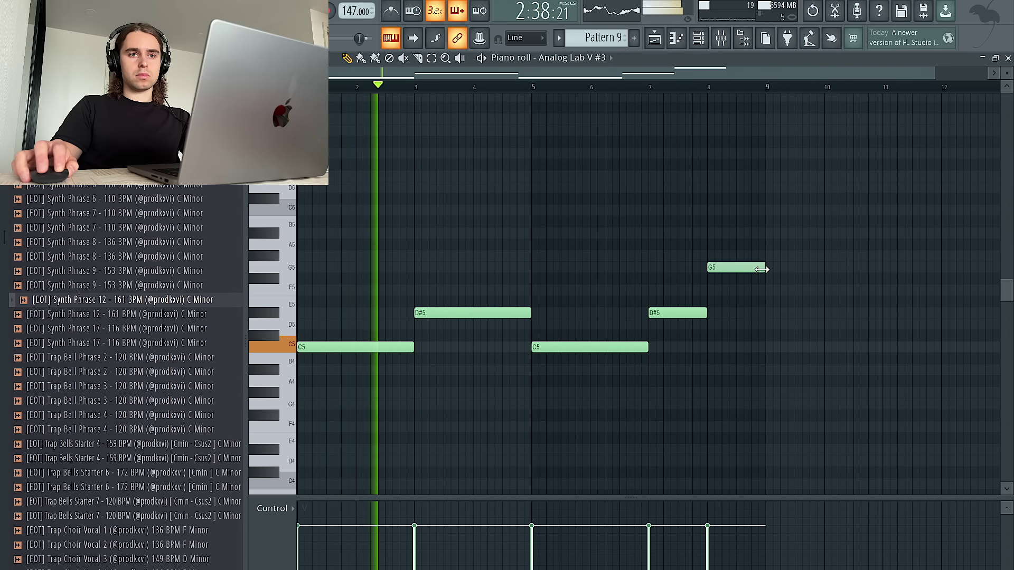
{"action": "left_click", "coordinate": [739, 153]}
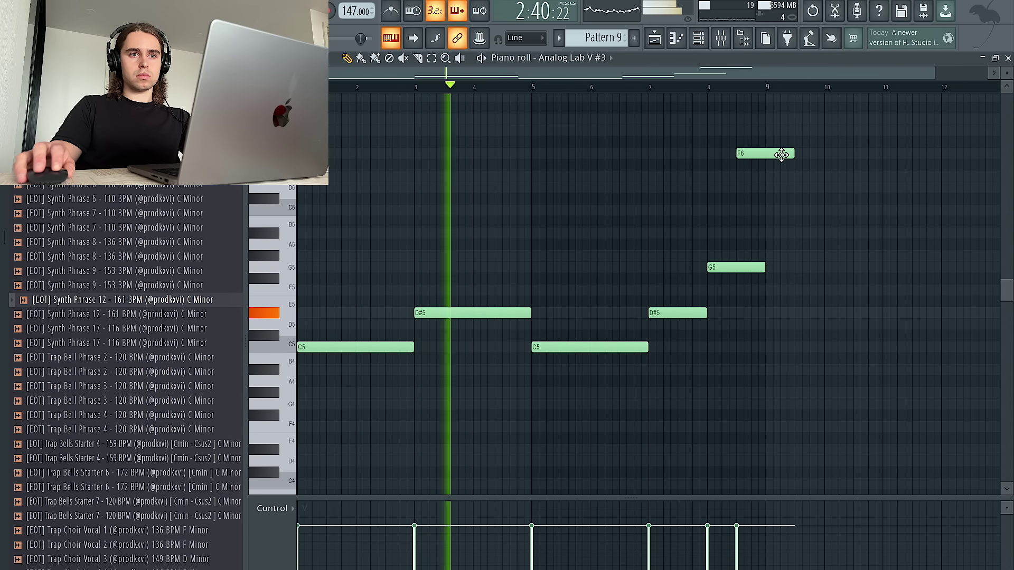
{"action": "left_click_drag", "start_coordinate": [792, 153], "coordinate": [749, 153]}
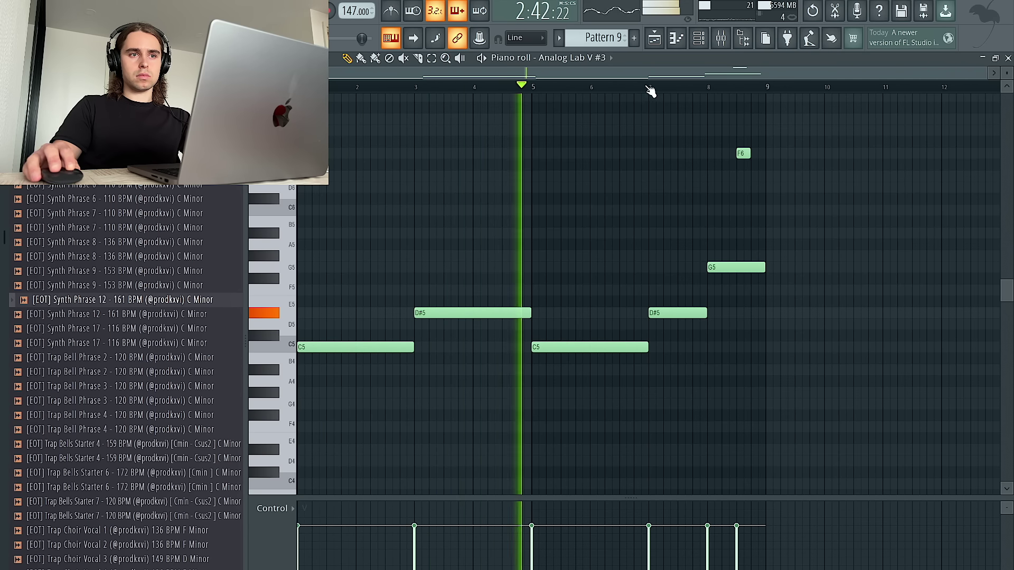
{"action": "left_click", "coordinate": [756, 188]}
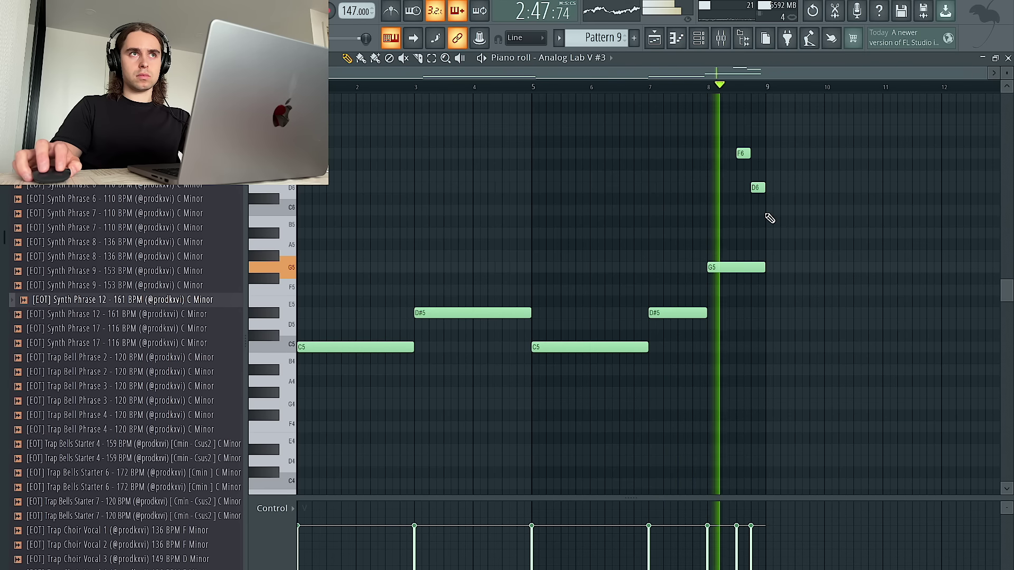
{"action": "right_click", "coordinate": [757, 188]}
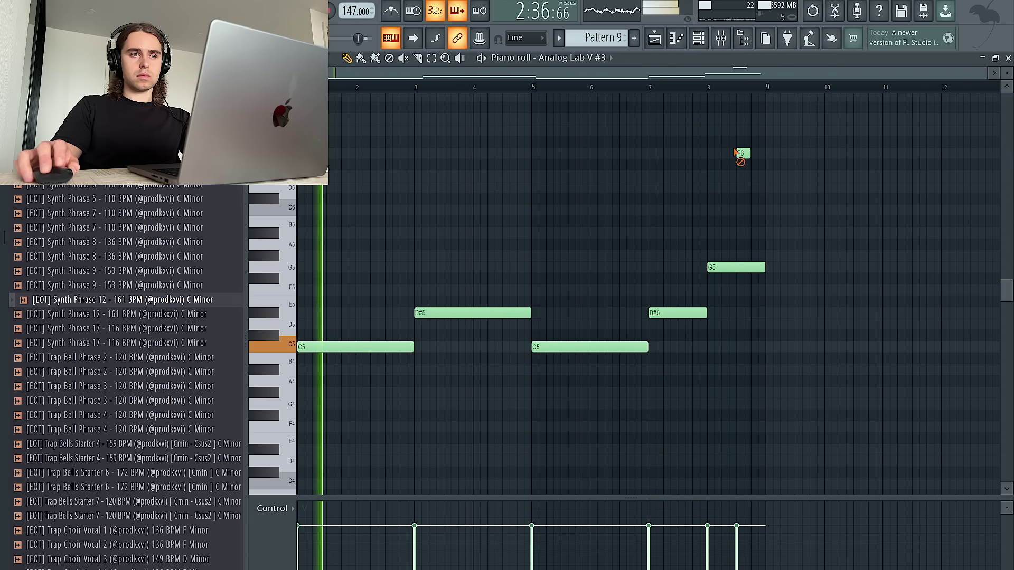
Step: Clone the Analog Lab V #3 channel and close the clone's plugin window
{"action": "left_click", "coordinate": [698, 45]}
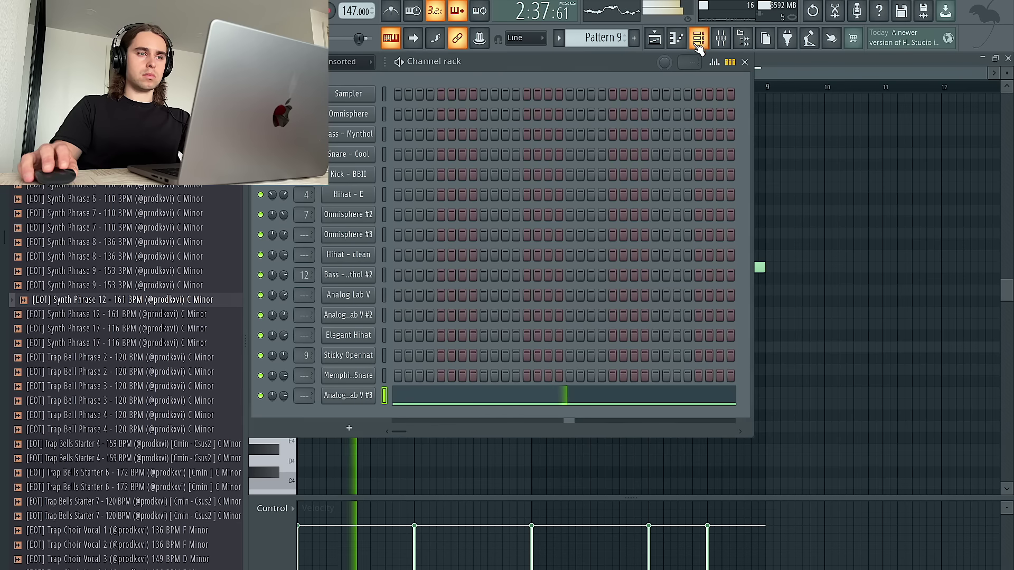
{"action": "right_click", "coordinate": [347, 397]}
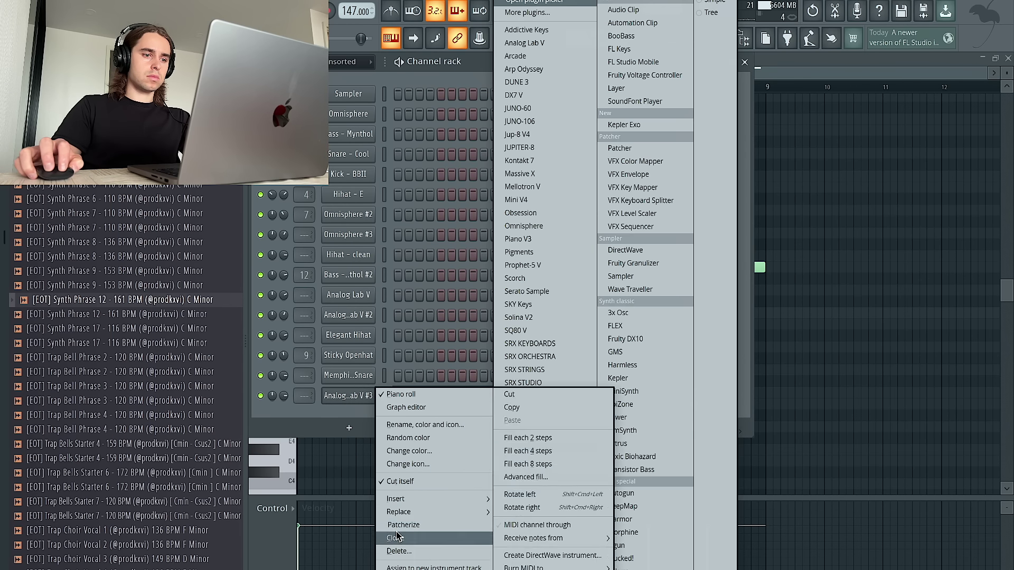
{"action": "left_click", "coordinate": [395, 537]}
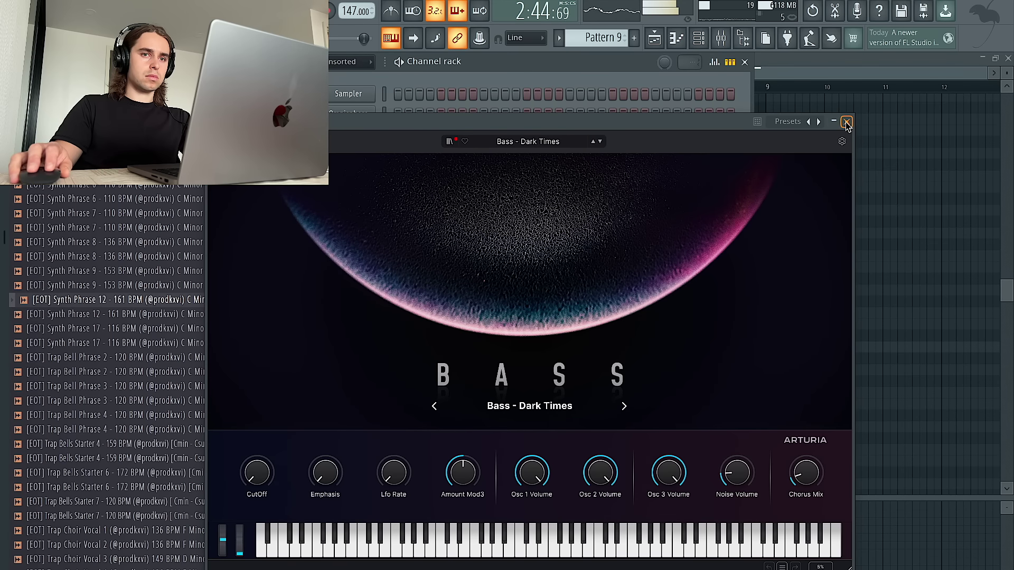
{"action": "left_click", "coordinate": [846, 123]}
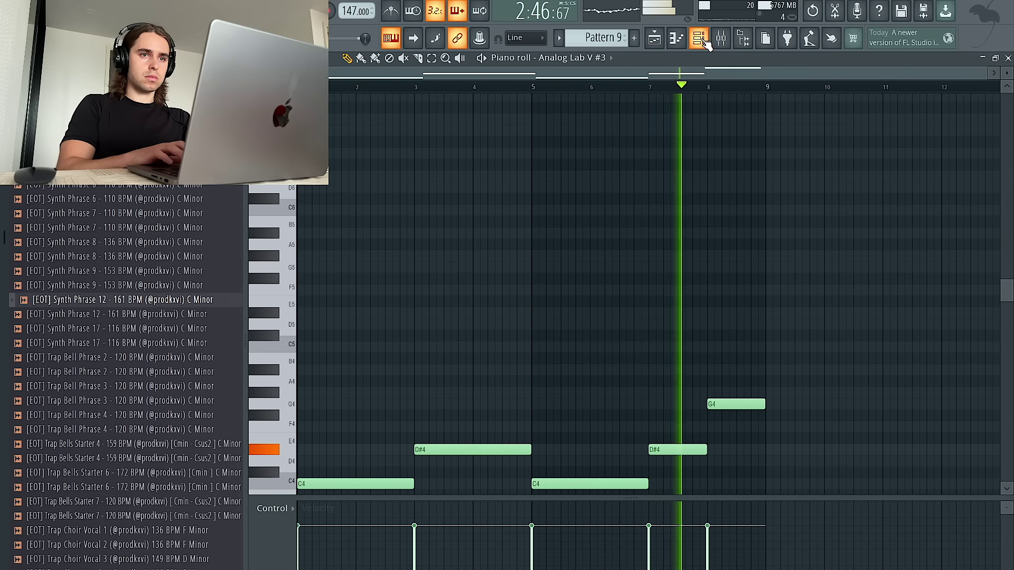
Step: Open the KXVI - TRAP SONICS sound bank in the cloned Analog Lab V channel
{"action": "left_click", "coordinate": [704, 41]}
{"action": "left_click", "coordinate": [348, 416]}
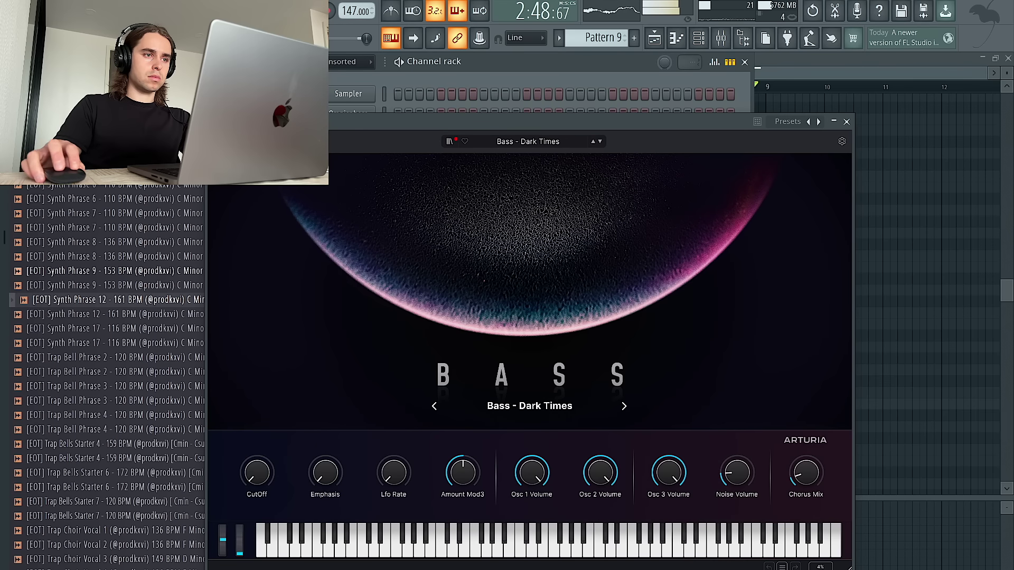
{"action": "left_click", "coordinate": [449, 142]}
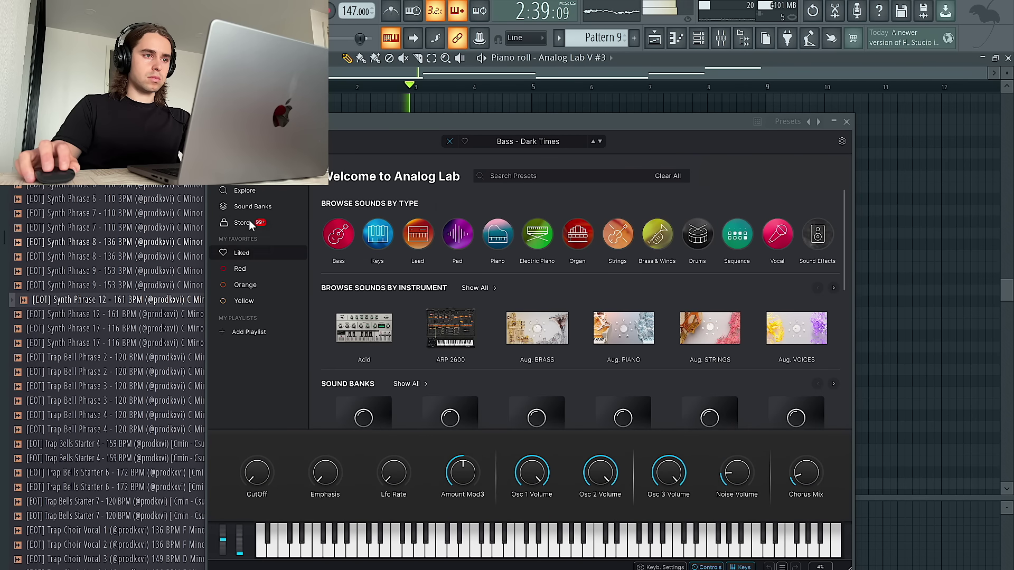
{"action": "left_click", "coordinate": [249, 206]}
{"action": "scroll", "coordinate": [373, 353], "scroll_direction": "down", "scroll_amount": 5}
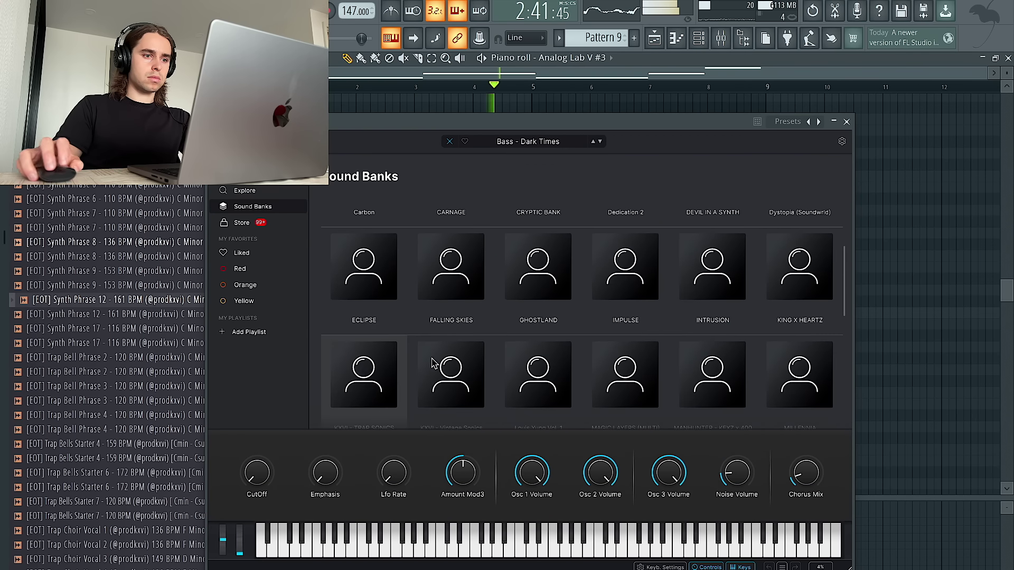
{"action": "left_click", "coordinate": [362, 372]}
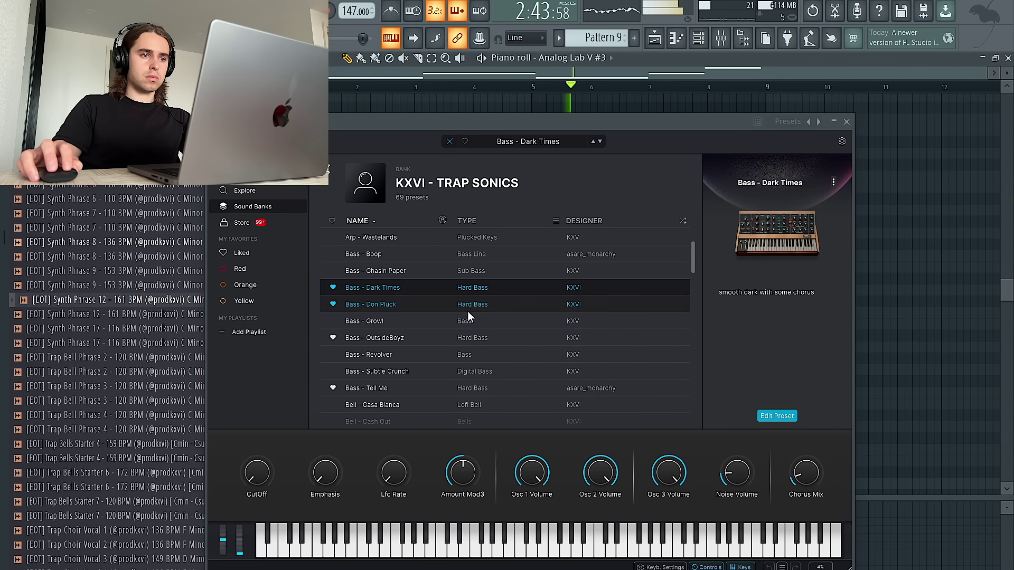
Step: Audition the Arp - Wastelands, Arp - Pluto, Arp - Indian Hacker and Arp - The Force presets on the cloned channel and close the plugin
{"action": "scroll", "coordinate": [454, 288], "scroll_direction": "up", "scroll_amount": 1}
{"action": "left_click", "coordinate": [454, 250]}
{"action": "scroll", "coordinate": [453, 296], "scroll_direction": "up", "scroll_amount": 2}
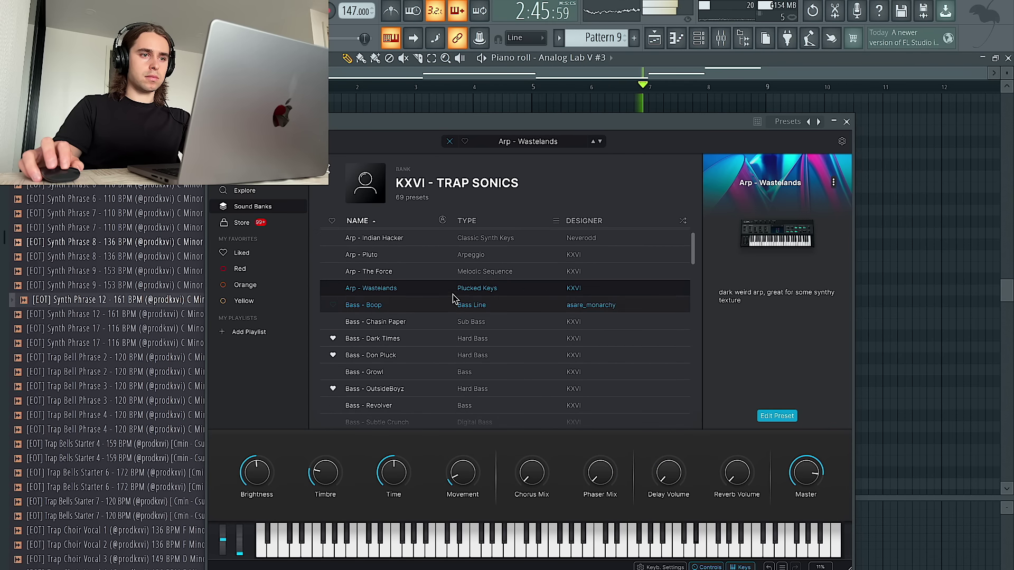
{"action": "left_click", "coordinate": [442, 255]}
{"action": "key", "text": "Up"}
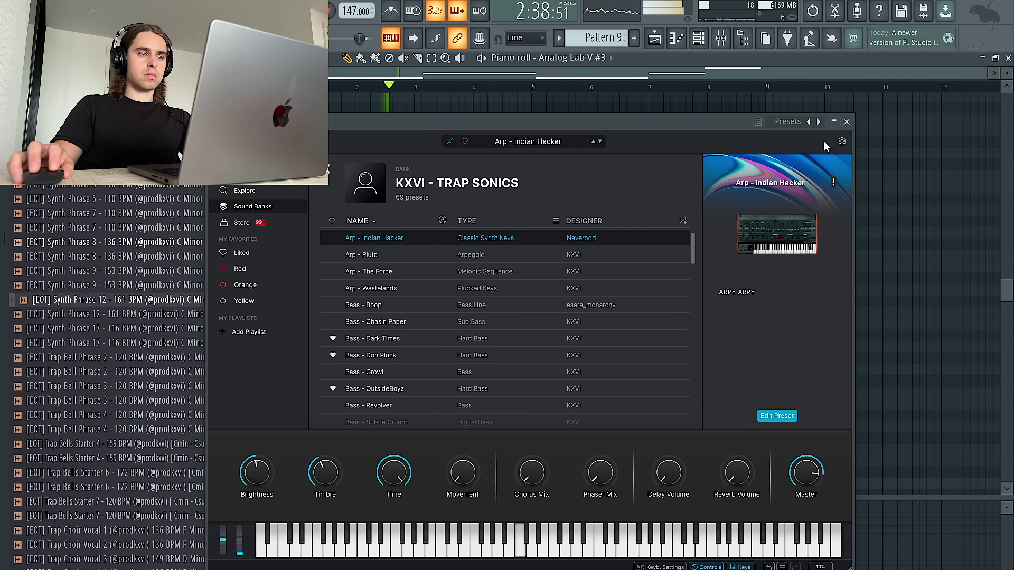
{"action": "left_click", "coordinate": [525, 269]}
{"action": "left_click", "coordinate": [846, 122]}
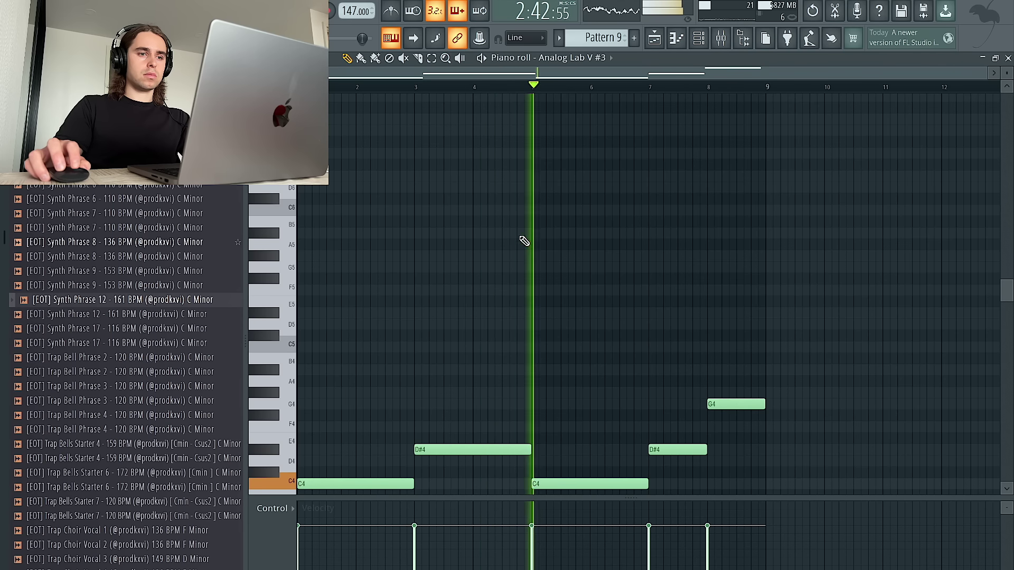
Step: Open the cloned channel's piano roll and place a short D5 note at the start of bar 1
{"action": "left_click", "coordinate": [700, 40]}
{"action": "right_click", "coordinate": [372, 415]}
{"action": "left_click", "coordinate": [409, 417]}
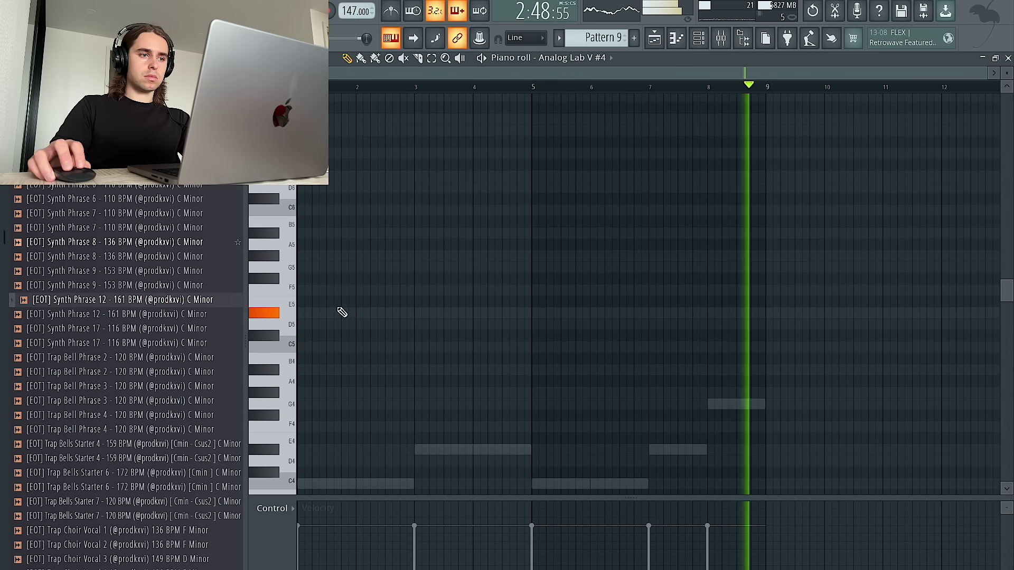
{"action": "left_click", "coordinate": [303, 313]}
{"action": "key", "text": "space"}
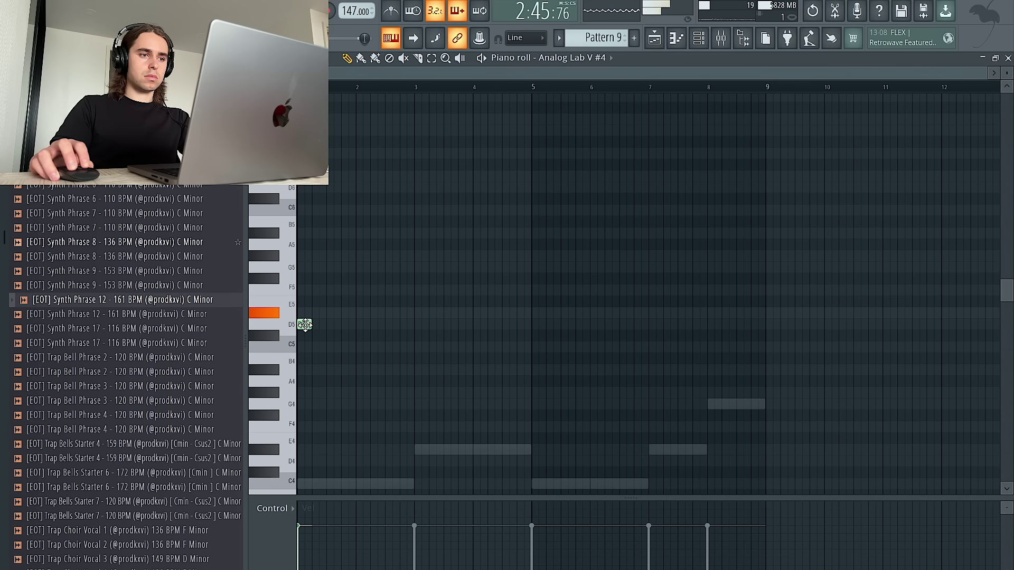
Step: Resize the opening D5 note to three beats and add a C5 note from its end to bar 3
{"action": "left_click", "coordinate": [304, 324]}
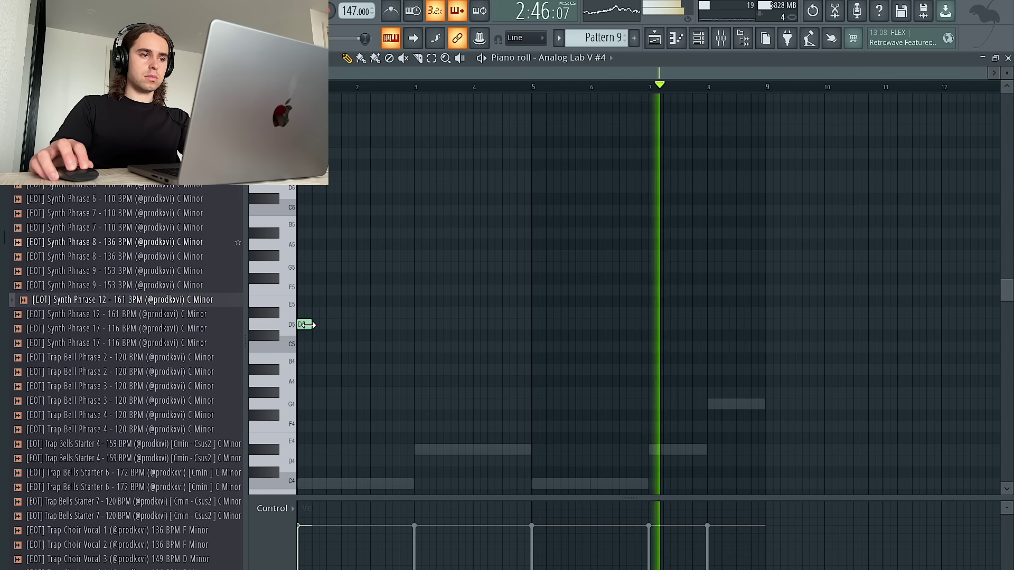
{"action": "left_click_drag", "start_coordinate": [312, 325], "coordinate": [358, 329]}
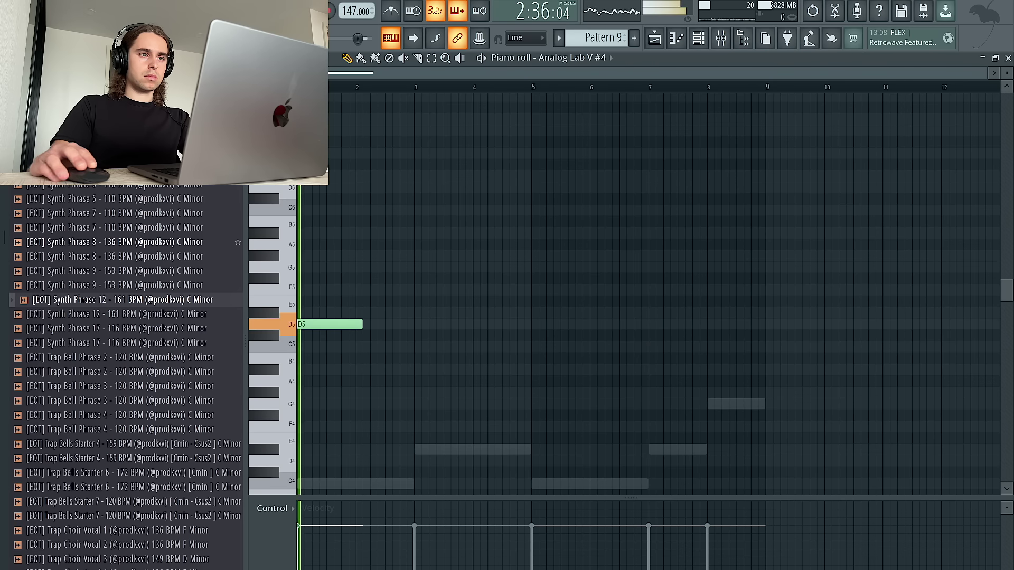
{"action": "left_click", "coordinate": [344, 346]}
{"action": "key", "text": "space"}
{"action": "key", "text": "space"}
{"action": "left_click_drag", "start_coordinate": [361, 326], "coordinate": [341, 324]}
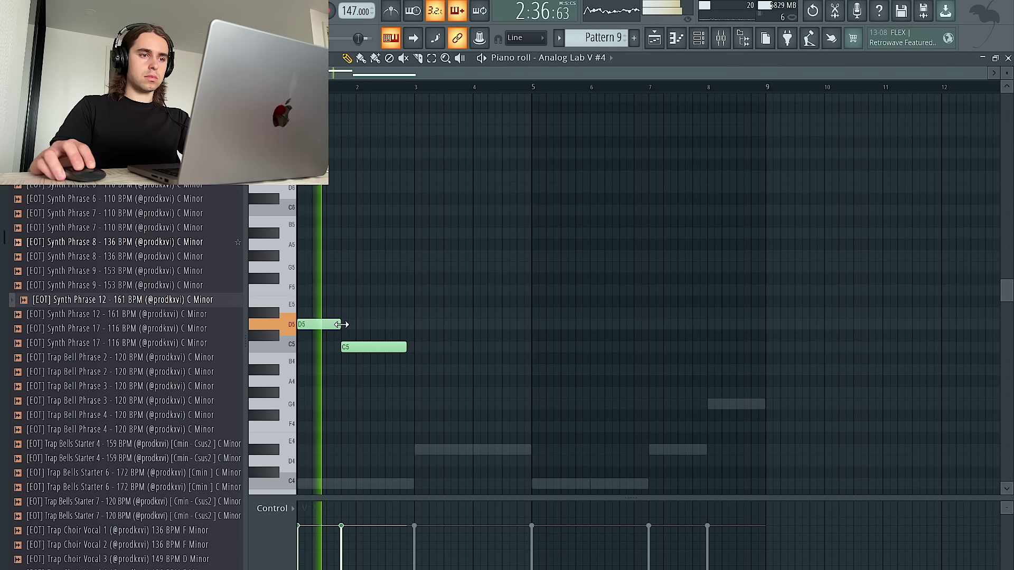
{"action": "left_click_drag", "start_coordinate": [406, 347], "coordinate": [414, 347]}
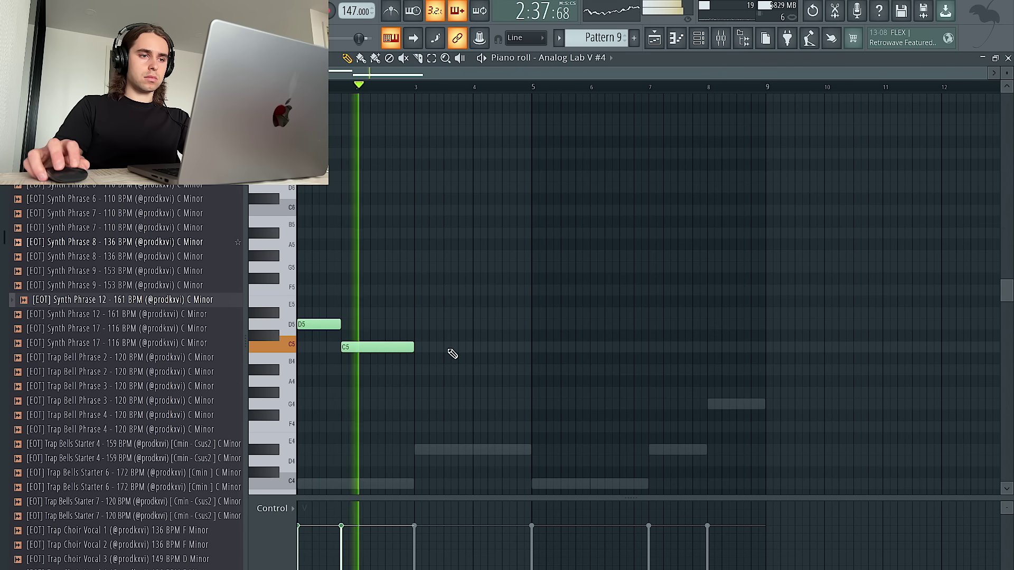
Step: Add a half-bar D#5 note before bar 5, a three-beat D5 at bar 5, and a C5 following it up to bar 7
{"action": "left_click", "coordinate": [504, 313]}
{"action": "left_click", "coordinate": [554, 313]}
{"action": "left_click_drag", "start_coordinate": [554, 313], "coordinate": [531, 313]}
{"action": "left_click_drag", "start_coordinate": [411, 344], "coordinate": [419, 343]}
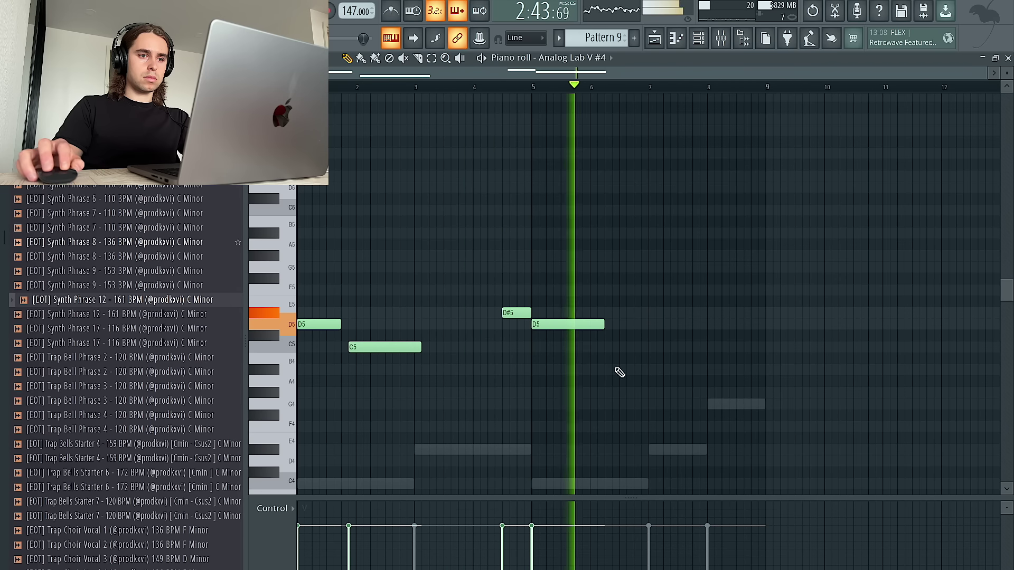
{"action": "left_click", "coordinate": [586, 347]}
{"action": "left_click_drag", "start_coordinate": [603, 325], "coordinate": [575, 325]}
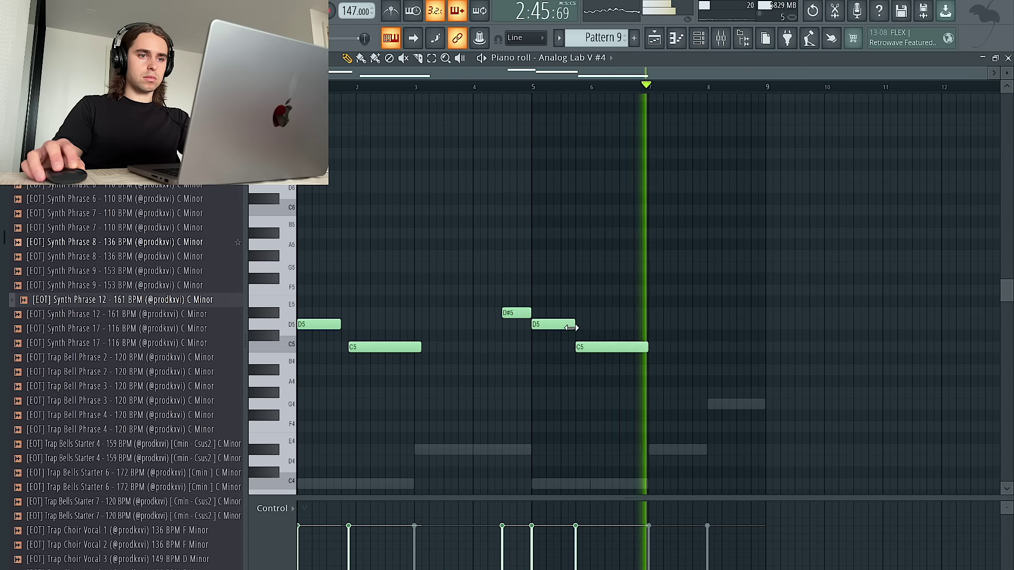
{"action": "left_click_drag", "start_coordinate": [389, 347], "coordinate": [382, 347]}
Step: Clone the Analog Lab V #4 channel and audition the Bell - Fantasy, Bell - Greece and Bell - Dreams presets for the new layer
{"action": "left_click", "coordinate": [699, 38]}
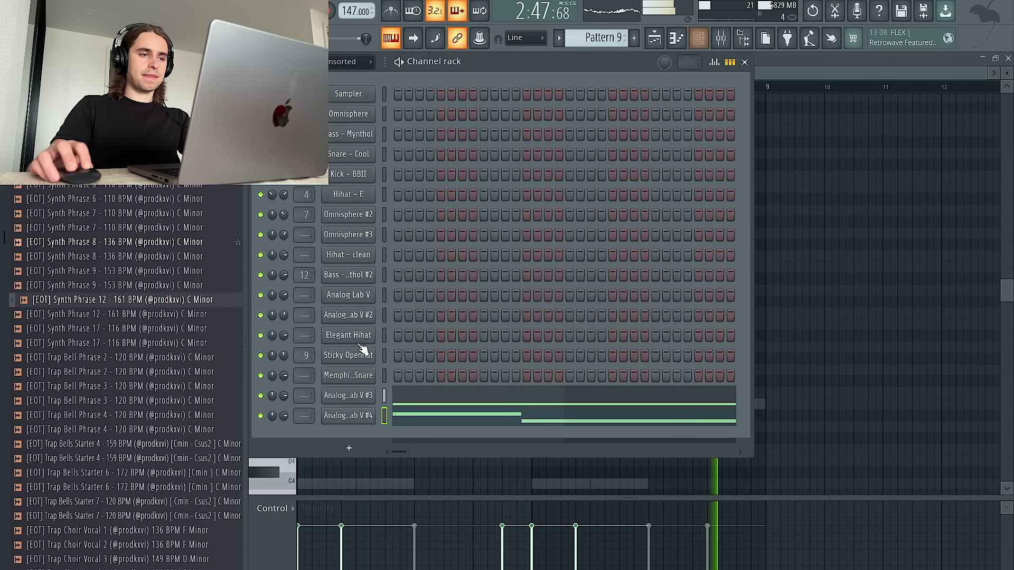
{"action": "right_click", "coordinate": [342, 419]}
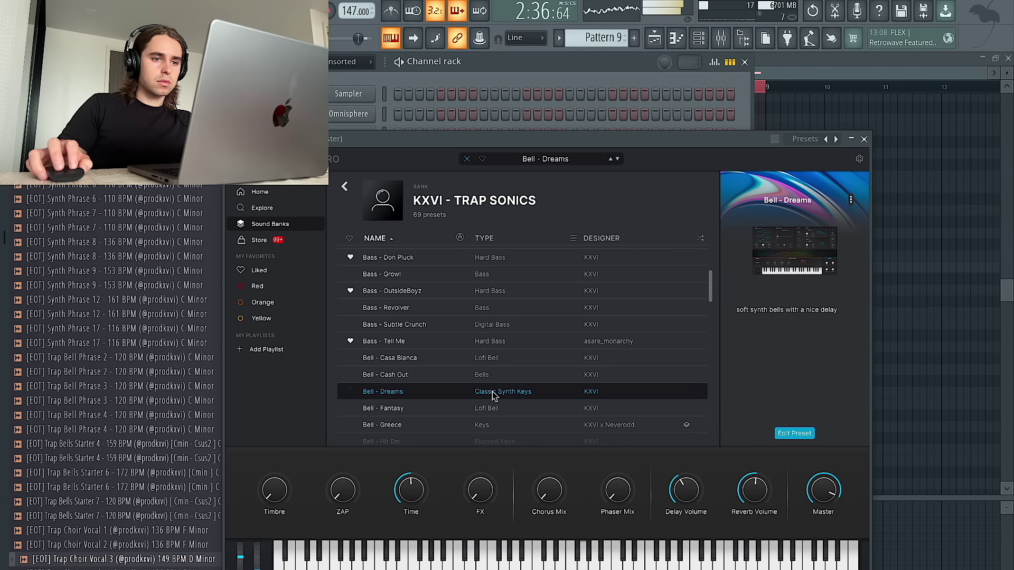
{"action": "left_click", "coordinate": [496, 408]}
{"action": "left_click", "coordinate": [497, 423]}
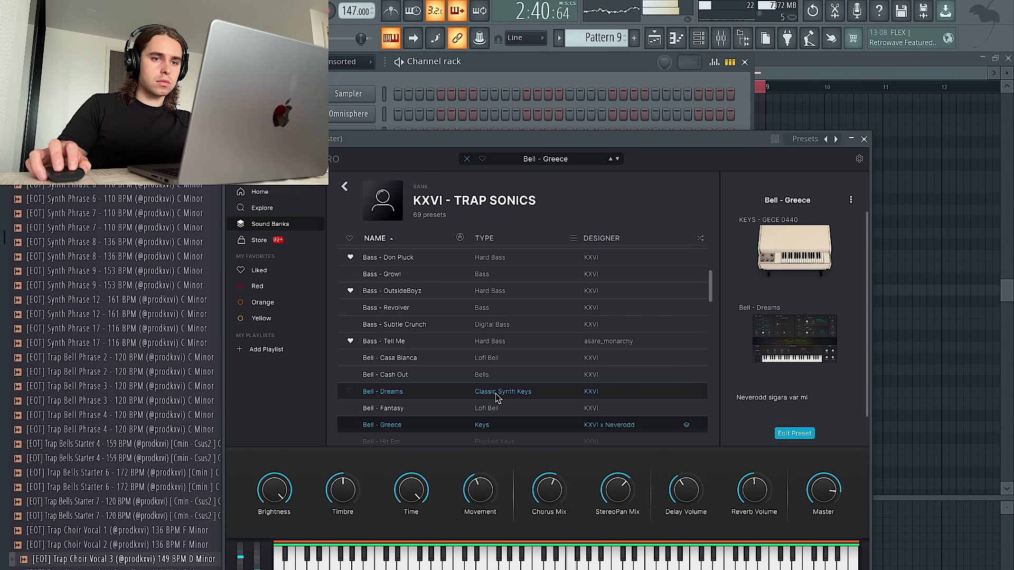
{"action": "left_click", "coordinate": [496, 399]}
{"action": "scroll", "coordinate": [497, 412], "scroll_direction": "down", "scroll_amount": 1}
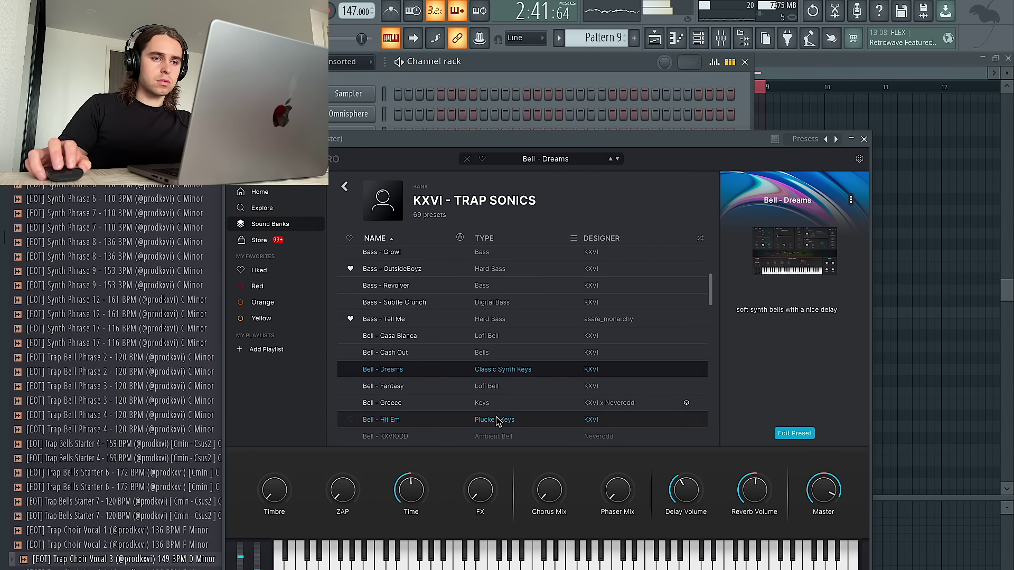
{"action": "left_click", "coordinate": [865, 139]}
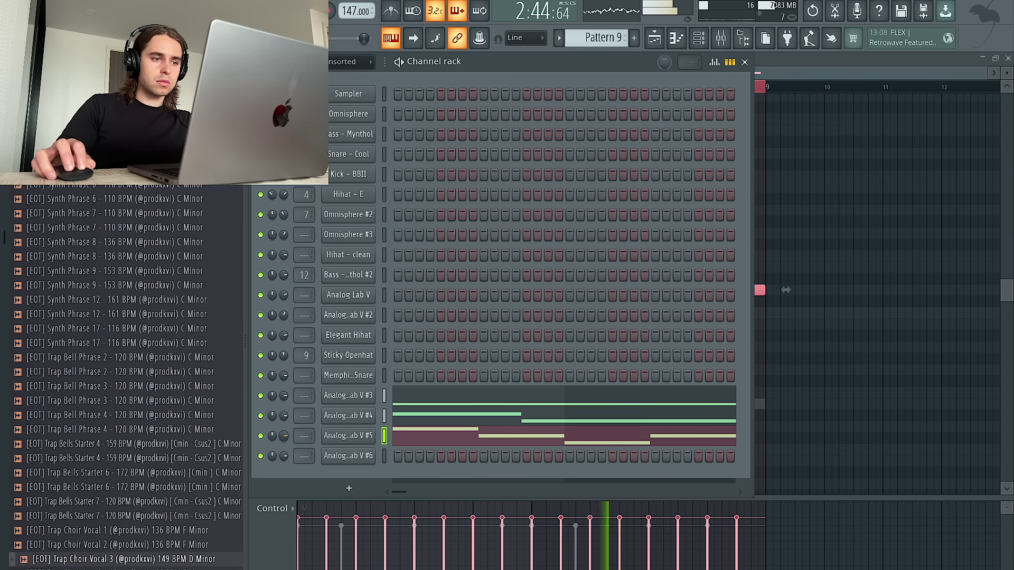
Step: Audition the Lead - Anth3m, Key - Vintage King and Lead - Cards presets on the Analog Lab V #6 channel
{"action": "left_click", "coordinate": [366, 457]}
{"action": "scroll", "coordinate": [367, 327], "scroll_direction": "down", "scroll_amount": 5}
{"action": "left_click", "coordinate": [365, 326]}
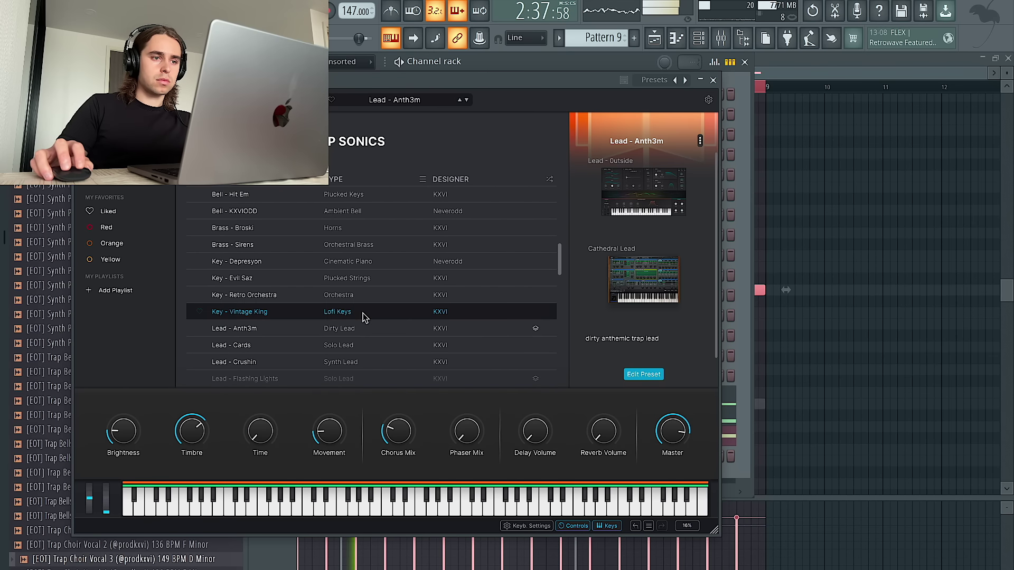
{"action": "left_click", "coordinate": [363, 316]}
{"action": "right_click", "coordinate": [389, 40]}
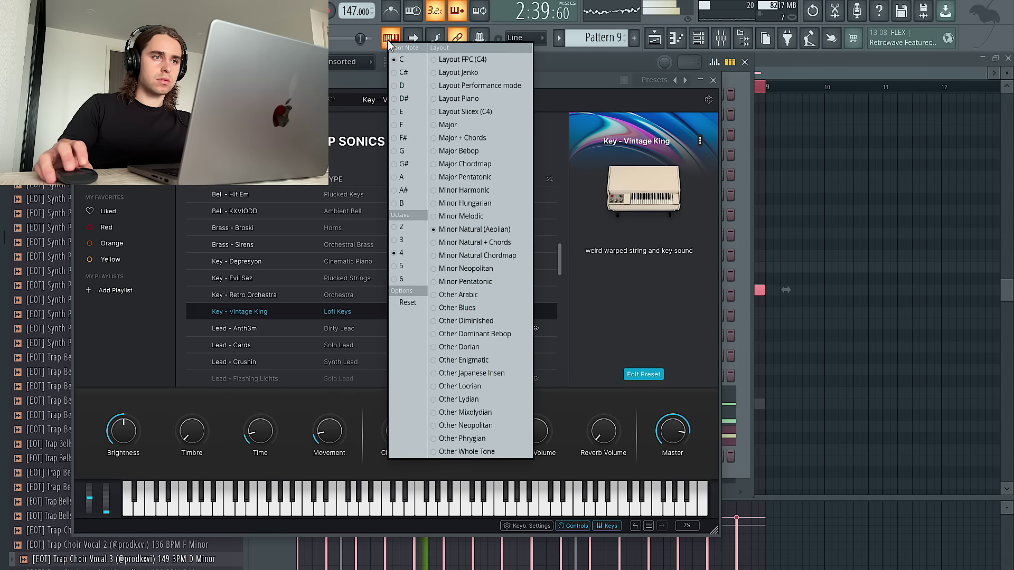
{"action": "left_click", "coordinate": [304, 343]}
Step: Try the Lead - Crushin and Lead - Flashing Lights presets, load Lead - Mike's Fav on Analog Lab V #6, and close the plugin
{"action": "scroll", "coordinate": [325, 338], "scroll_direction": "down", "scroll_amount": 1}
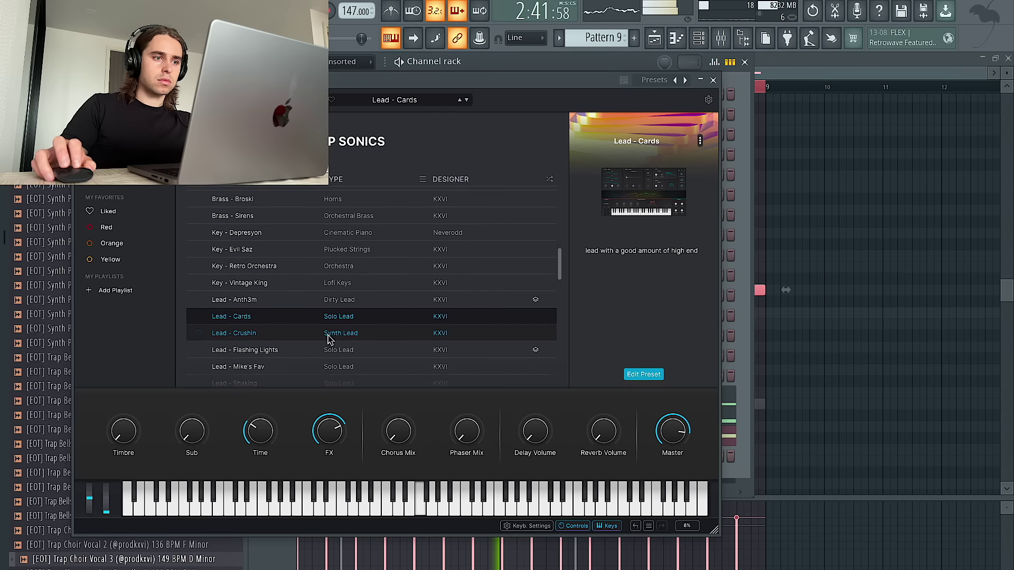
{"action": "scroll", "coordinate": [326, 336], "scroll_direction": "down", "scroll_amount": 1}
{"action": "left_click", "coordinate": [328, 336]}
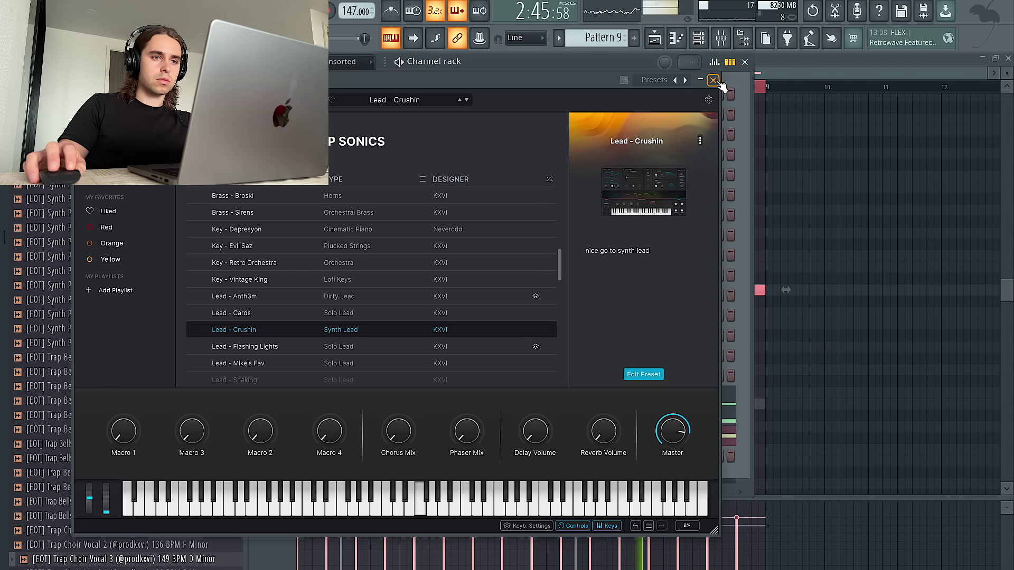
{"action": "left_click", "coordinate": [387, 345]}
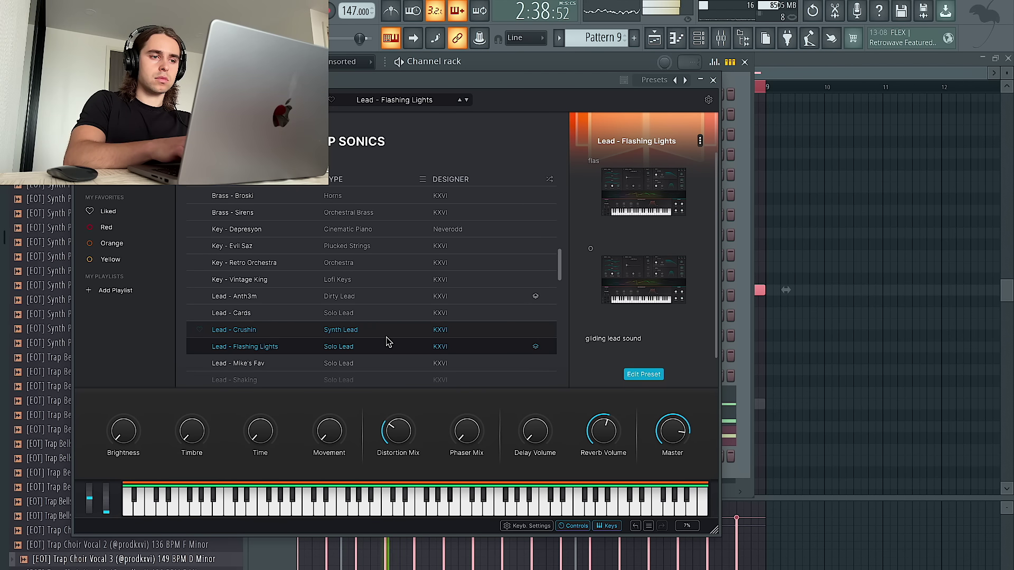
{"action": "left_click", "coordinate": [357, 365]}
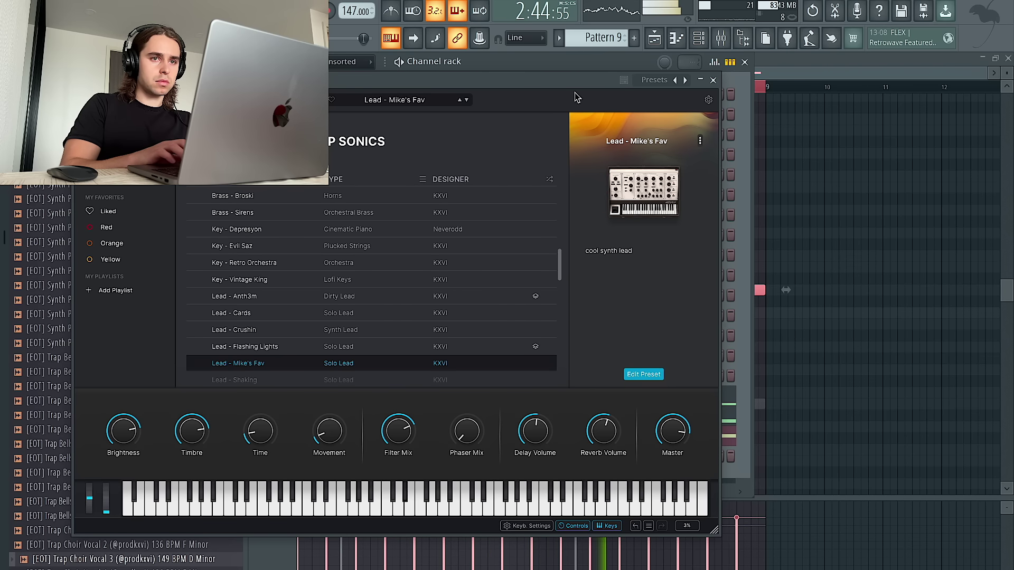
{"action": "left_click", "coordinate": [714, 81]}
Step: In Analog Lab V #6's piano roll, place a three-beat G5 note starting mid-bar 4 and a three-beat F5 note at bar 5
{"action": "right_click", "coordinate": [364, 457]}
{"action": "left_click", "coordinate": [393, 442]}
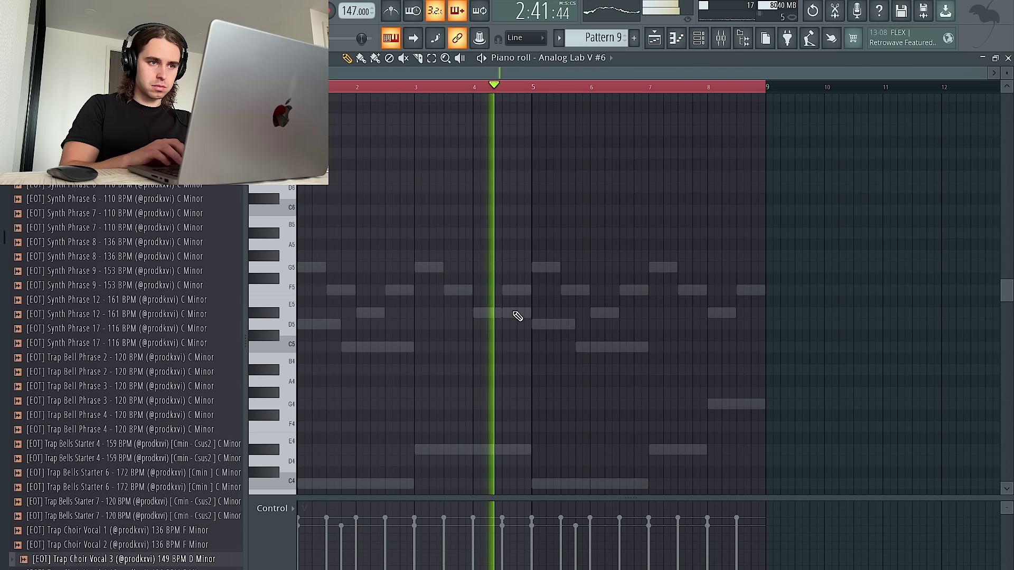
{"action": "left_click", "coordinate": [508, 268]}
{"action": "key", "text": "space"}
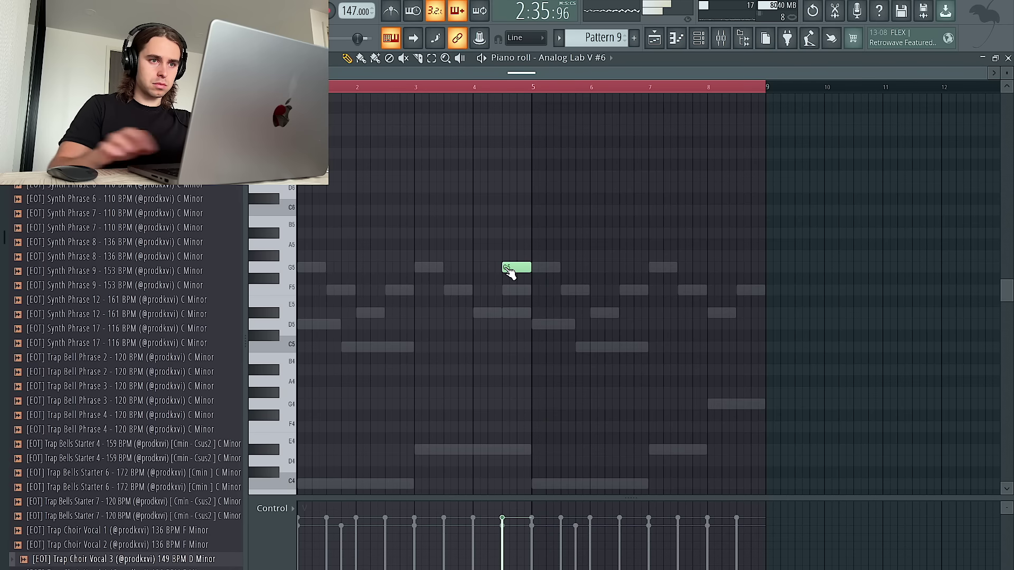
{"action": "key", "text": "space"}
{"action": "key", "text": "space"}
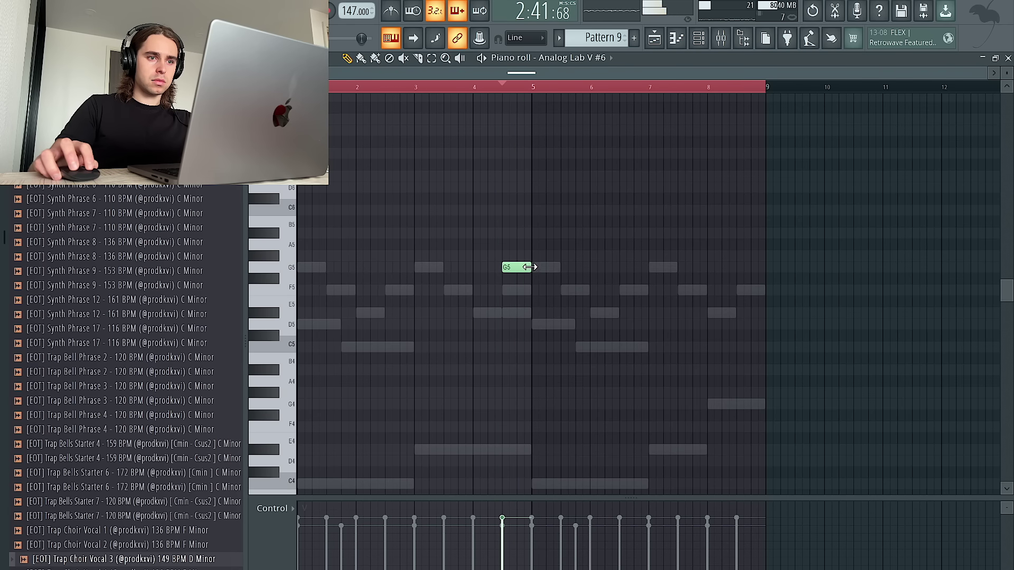
{"action": "key", "text": "space"}
{"action": "key", "text": "space"}
{"action": "key", "text": "space"}
{"action": "left_click_drag", "start_coordinate": [531, 268], "coordinate": [575, 290]}
{"action": "key", "text": "space"}
{"action": "key", "text": "space"}
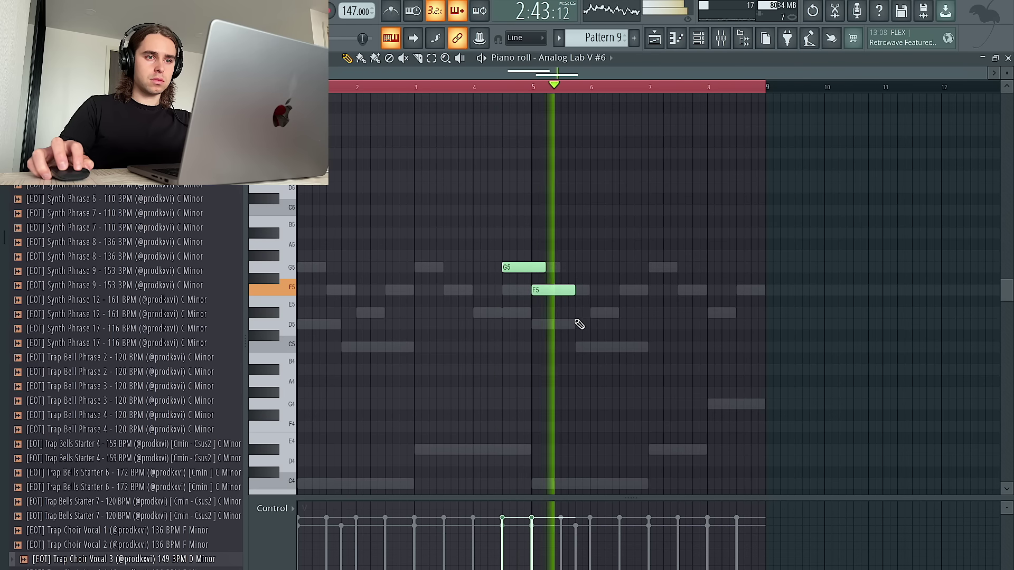
Step: Add a C5 note three beats into bar 5 lasting to bar 9, and lengthen the F5 note to bar 6
{"action": "left_click", "coordinate": [589, 314]}
{"action": "key", "text": "space"}
{"action": "key", "text": "space"}
{"action": "left_click_drag", "start_coordinate": [588, 315], "coordinate": [648, 347]}
{"action": "left_click_drag", "start_coordinate": [575, 289], "coordinate": [589, 290]}
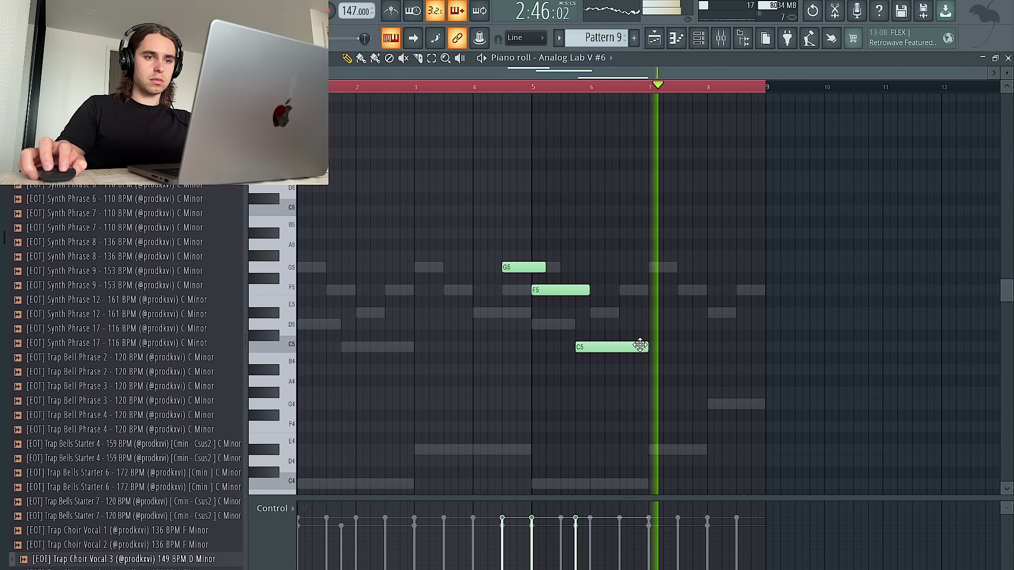
{"action": "left_click_drag", "start_coordinate": [647, 347], "coordinate": [765, 350]}
{"action": "key", "text": "space"}
{"action": "key", "text": "space"}
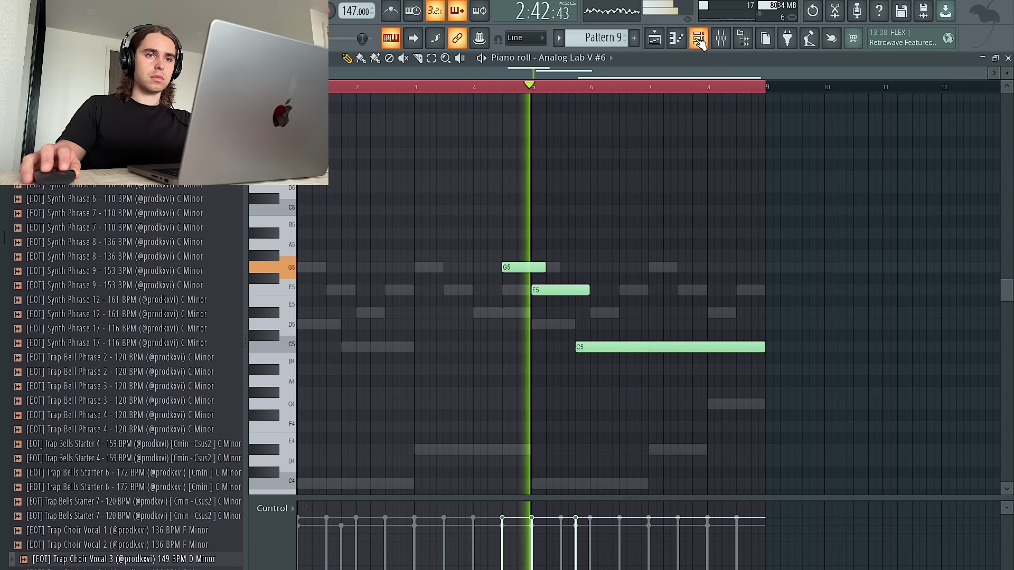
Step: Route Analog Lab V #6 to mixer insert 17 and cut its lows below about 122 Hz with Fruity parametric EQ 2
{"action": "key", "text": "F6"}
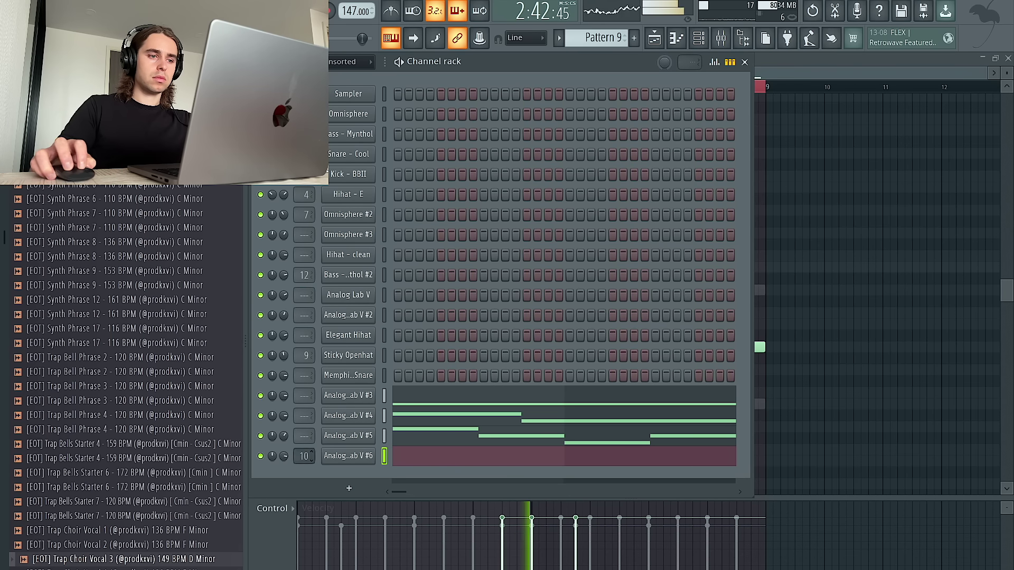
{"action": "left_click", "coordinate": [720, 38]}
{"action": "left_click", "coordinate": [898, 207]}
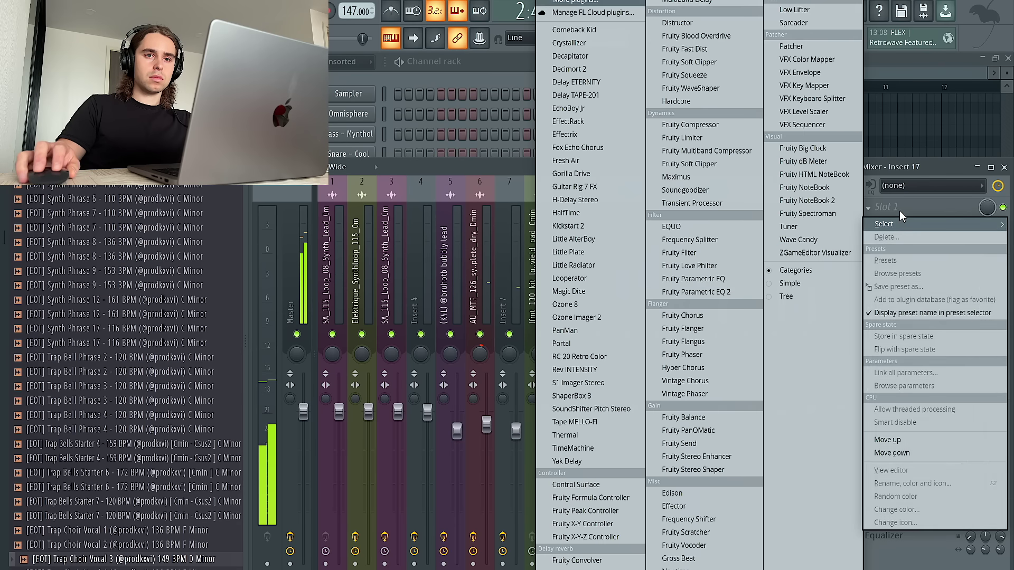
{"action": "left_click", "coordinate": [720, 287]}
{"action": "left_click_drag", "start_coordinate": [384, 274], "coordinate": [414, 345]}
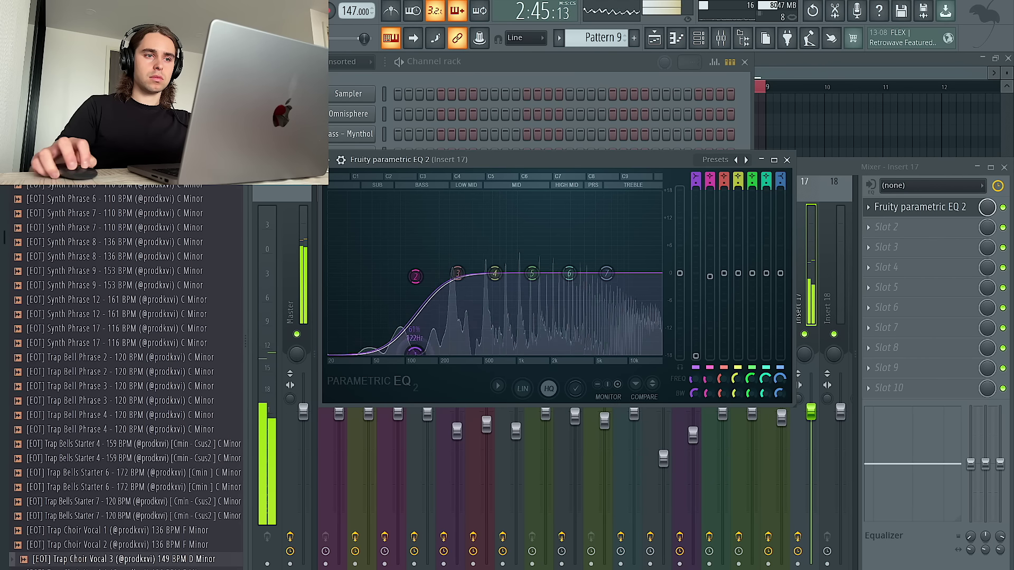
Step: Add Fruity Reeverb 2 to slot 4 of insert 17, raise its wet level, and lower the insert's fader
{"action": "left_click", "coordinate": [925, 272]}
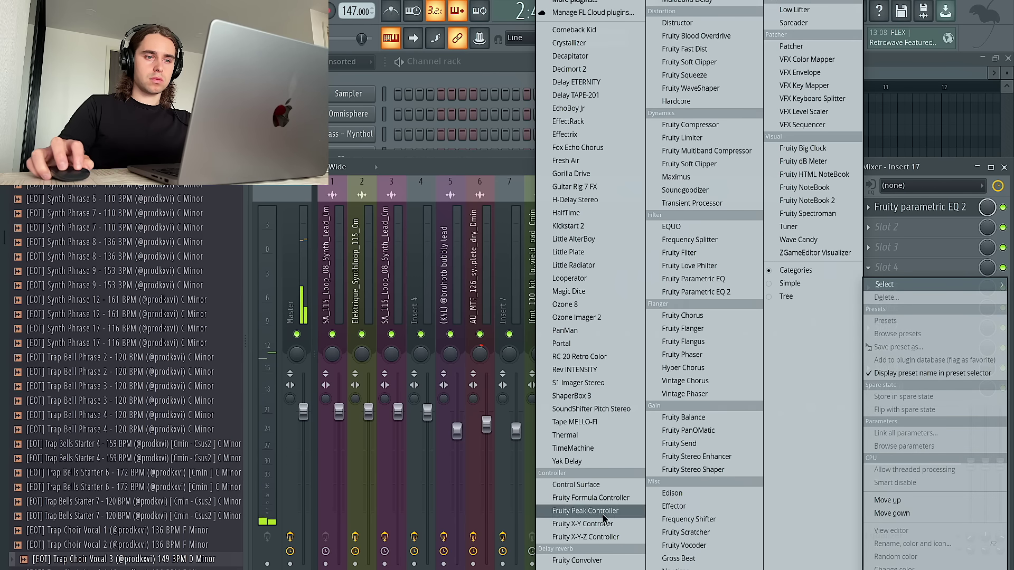
{"action": "left_click", "coordinate": [586, 569]}
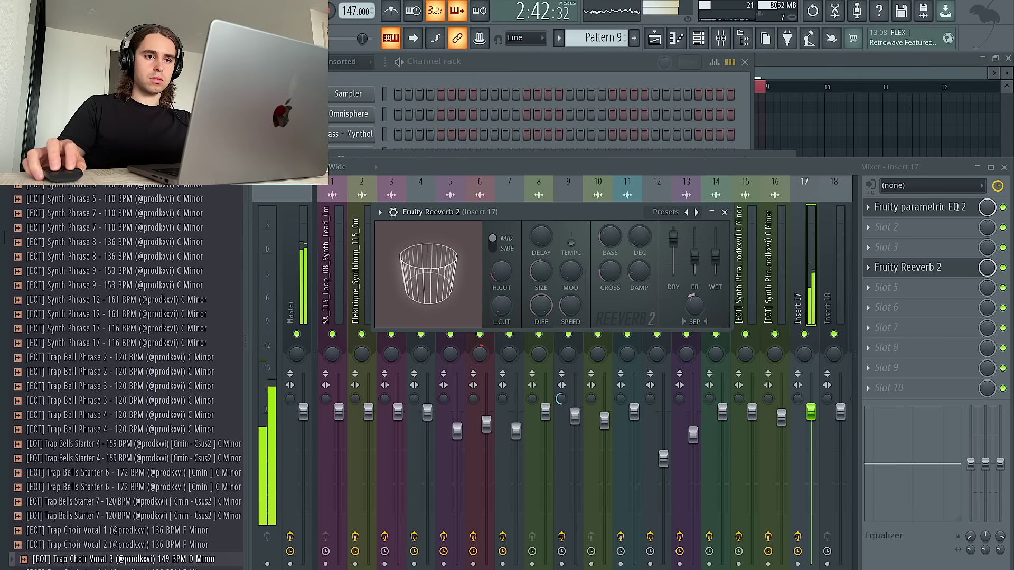
{"action": "left_click_drag", "start_coordinate": [716, 257], "coordinate": [719, 244]}
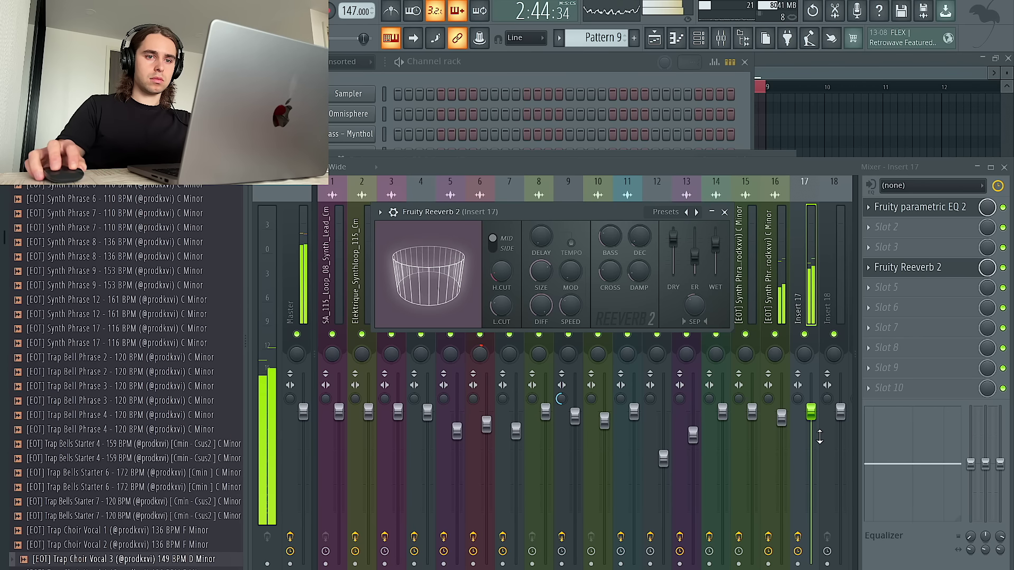
{"action": "left_click_drag", "start_coordinate": [811, 412], "coordinate": [811, 454]}
Step: Add another Analog Lab V instrument channel to the channel rack
{"action": "left_click", "coordinate": [576, 74]}
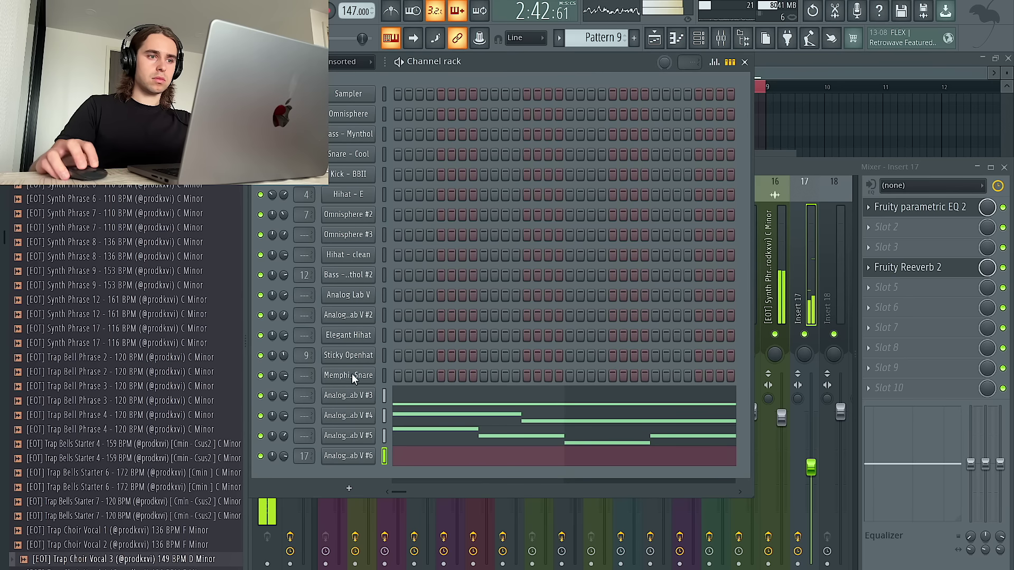
{"action": "left_click", "coordinate": [344, 490]}
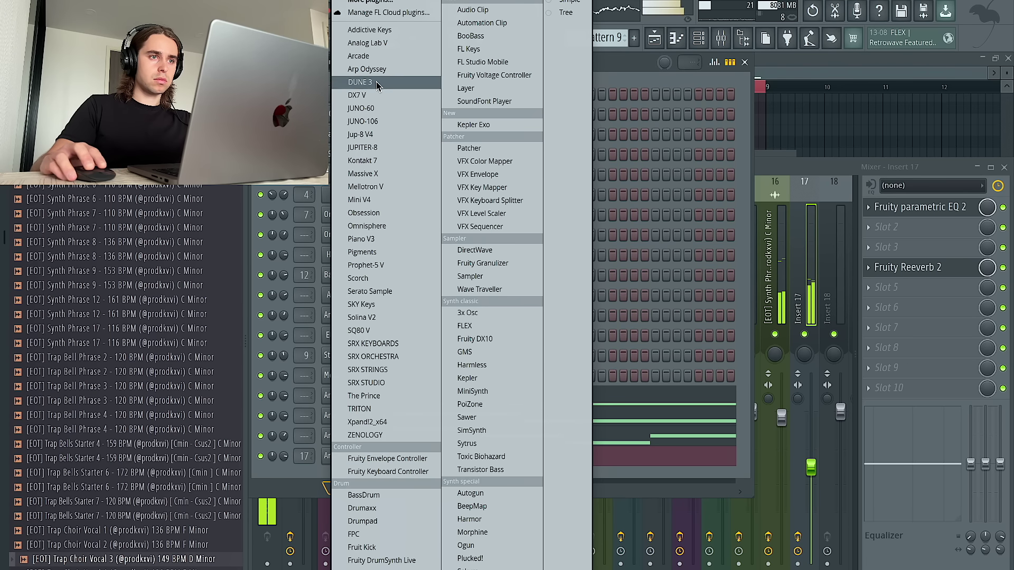
{"action": "left_click", "coordinate": [370, 45]}
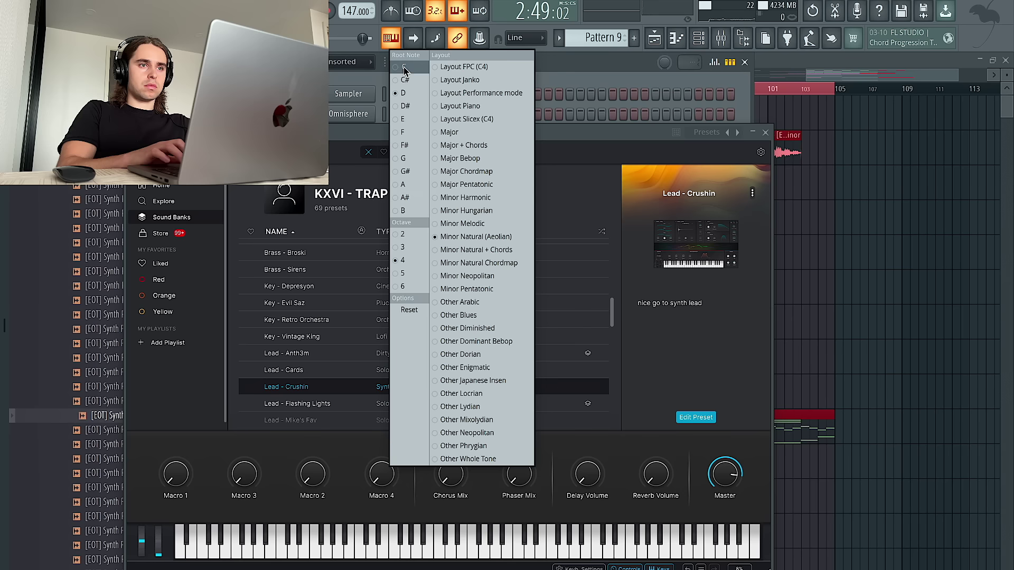
Step: Set the typing keyboard's root note to C and audition the Key - Retro Orchestra and Key - Depresyon presets
{"action": "left_click", "coordinate": [404, 67]}
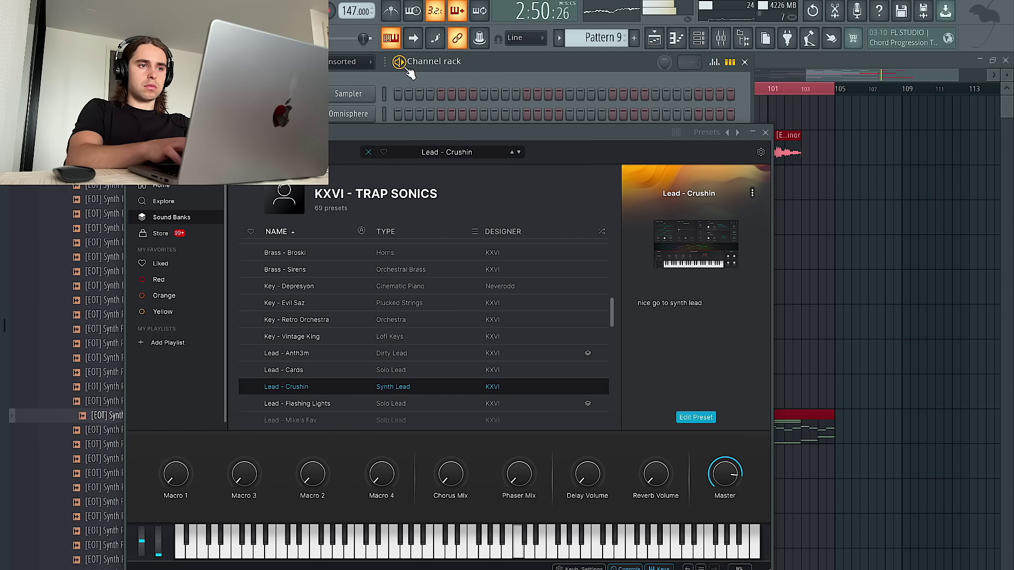
{"action": "left_click", "coordinate": [413, 323]}
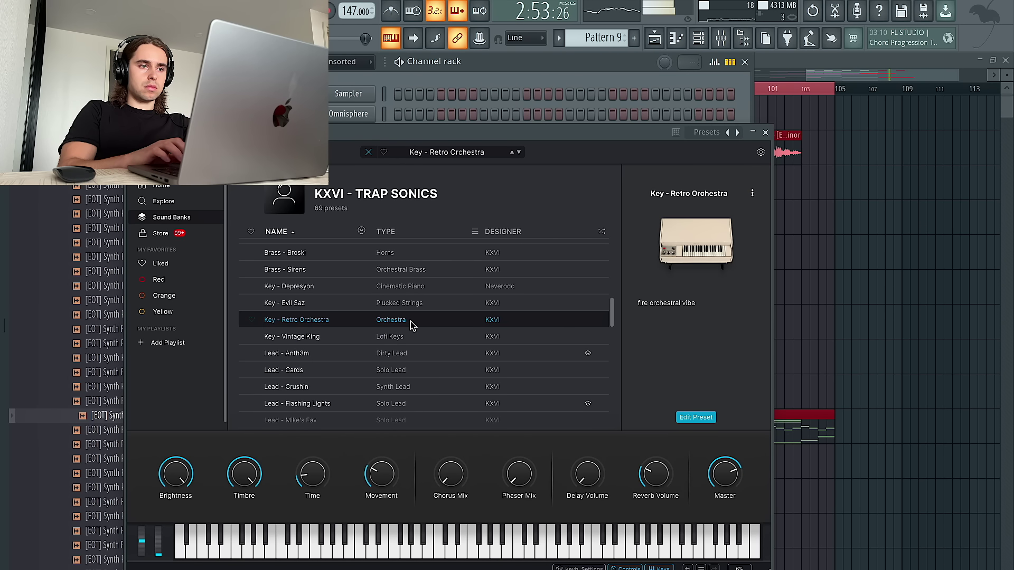
{"action": "left_click", "coordinate": [412, 292]}
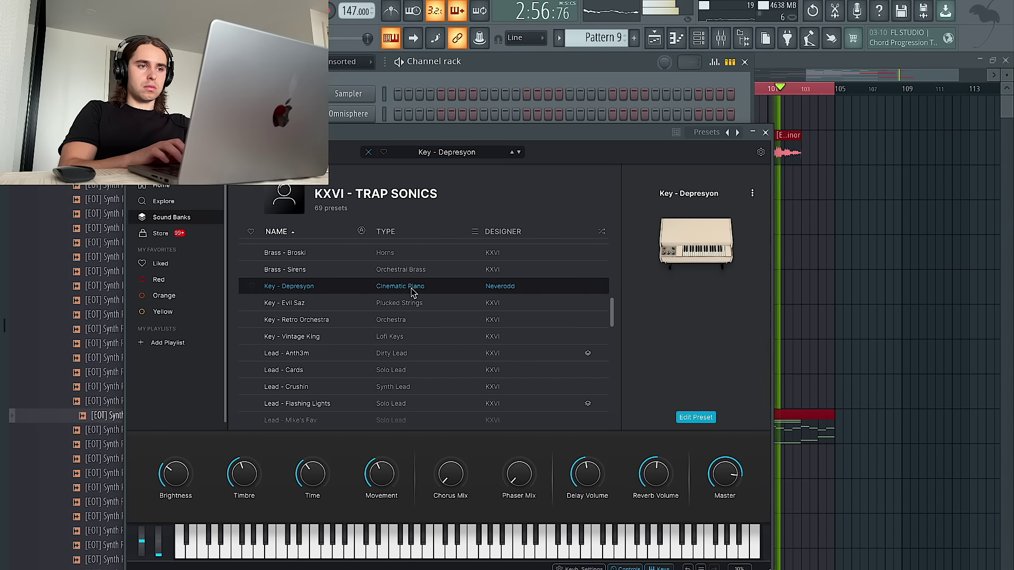
{"action": "left_click", "coordinate": [405, 321]}
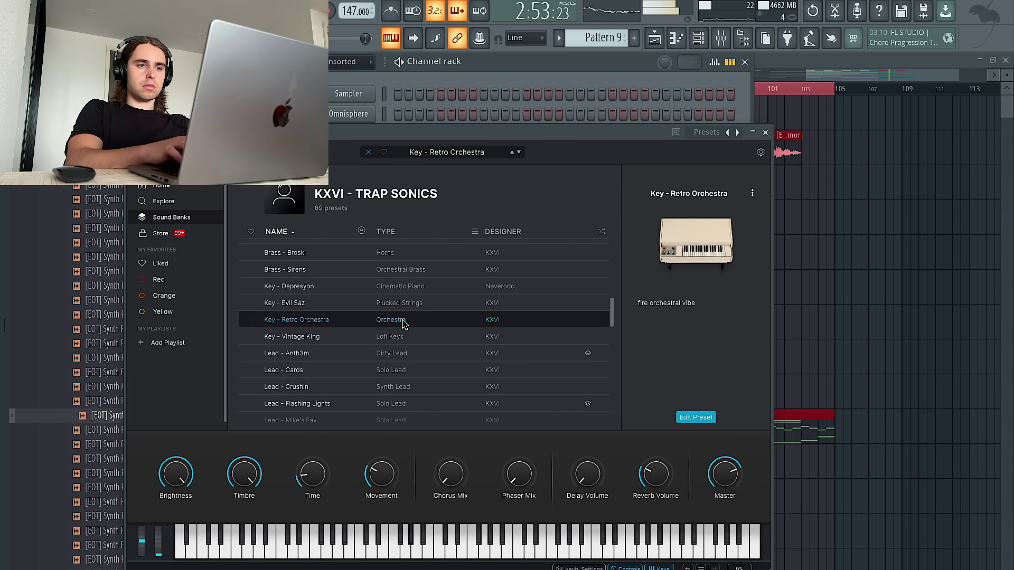
{"action": "scroll", "coordinate": [389, 354], "scroll_direction": "down", "scroll_amount": 2}
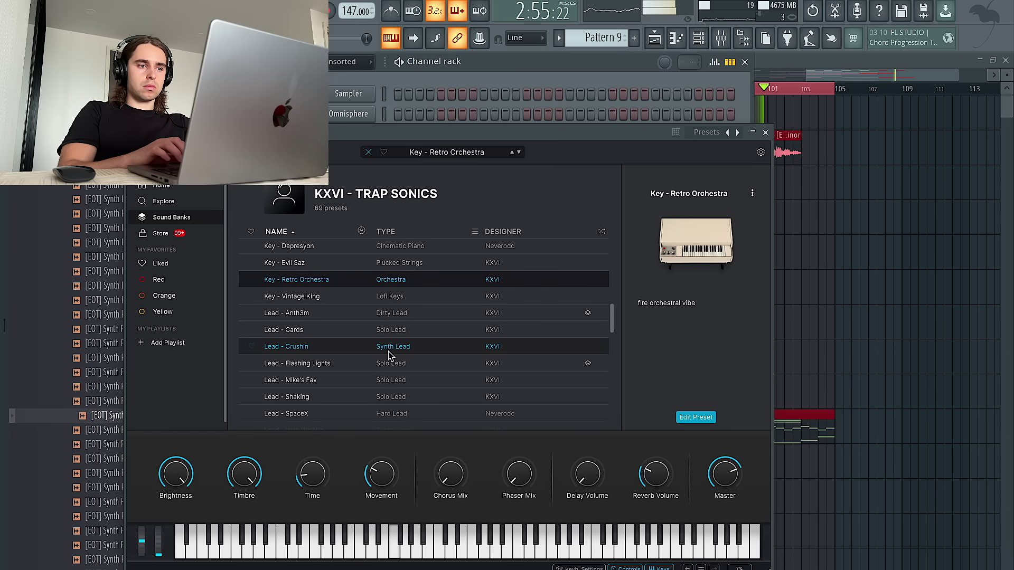
Step: Audition Lead - SpaceX and Lead - Verb Whistle, load the Pad - Ambient Flow preset, and close Analog Lab V
{"action": "left_click", "coordinate": [389, 415]}
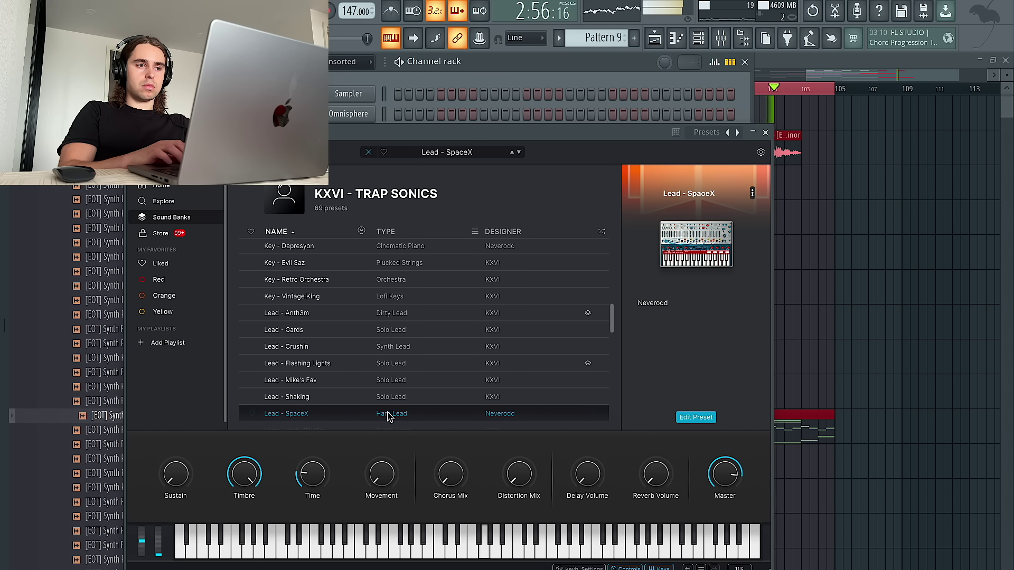
{"action": "left_click", "coordinate": [385, 397]}
{"action": "scroll", "coordinate": [383, 396], "scroll_direction": "down", "scroll_amount": 1}
{"action": "scroll", "coordinate": [383, 396], "scroll_direction": "down", "scroll_amount": 1}
{"action": "left_click", "coordinate": [383, 396]}
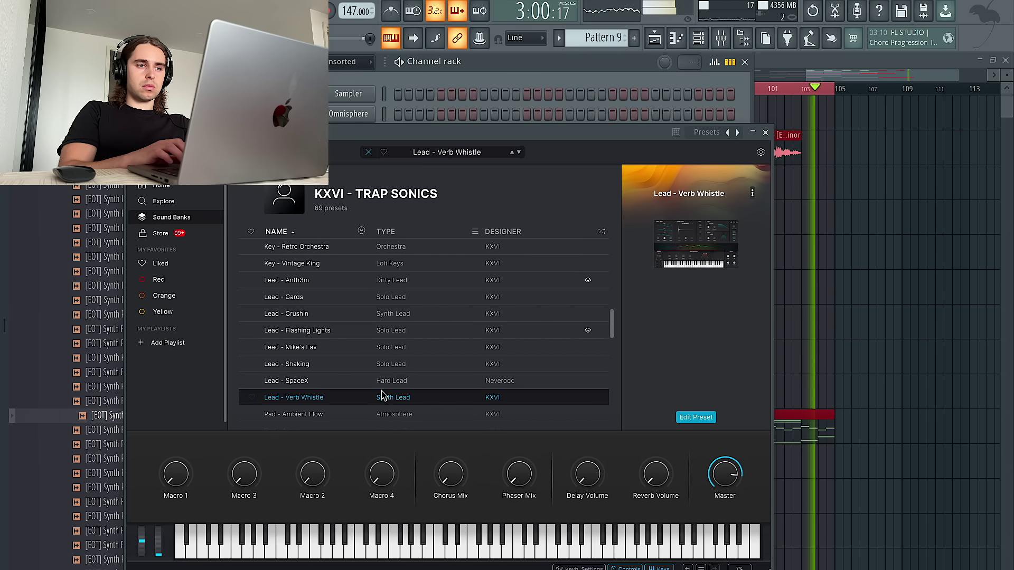
{"action": "left_click", "coordinate": [385, 415]}
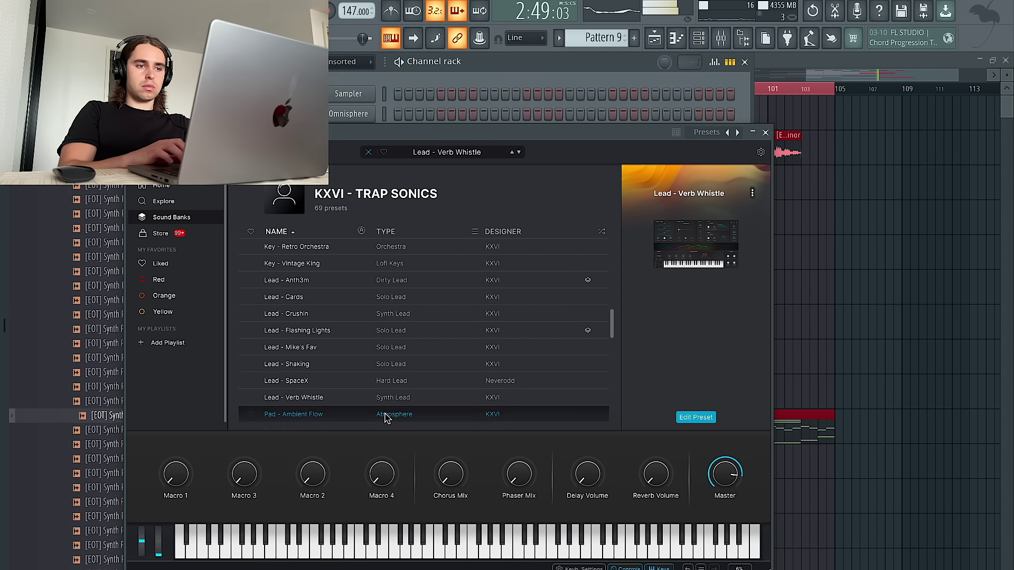
{"action": "scroll", "coordinate": [405, 350], "scroll_direction": "down", "scroll_amount": 4}
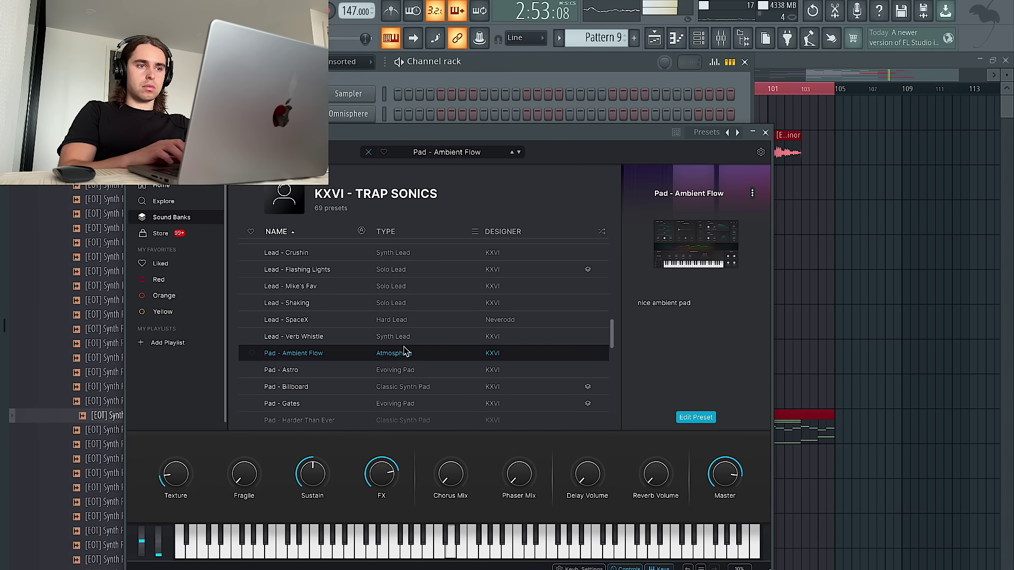
{"action": "left_click", "coordinate": [766, 132]}
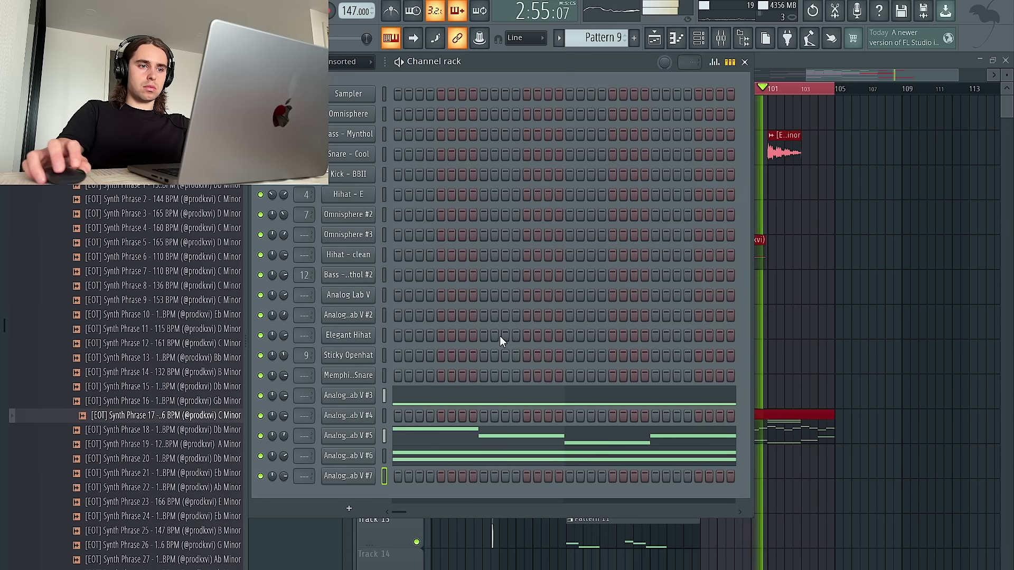
Step: In Analog Lab V #7's piano roll, draw consecutive two-bar D#5, D5 and C5 notes from bar 1, and a G4 from bar 7 to 13
{"action": "right_click", "coordinate": [370, 432]}
{"action": "left_click", "coordinate": [405, 441]}
{"action": "left_click", "coordinate": [343, 374]}
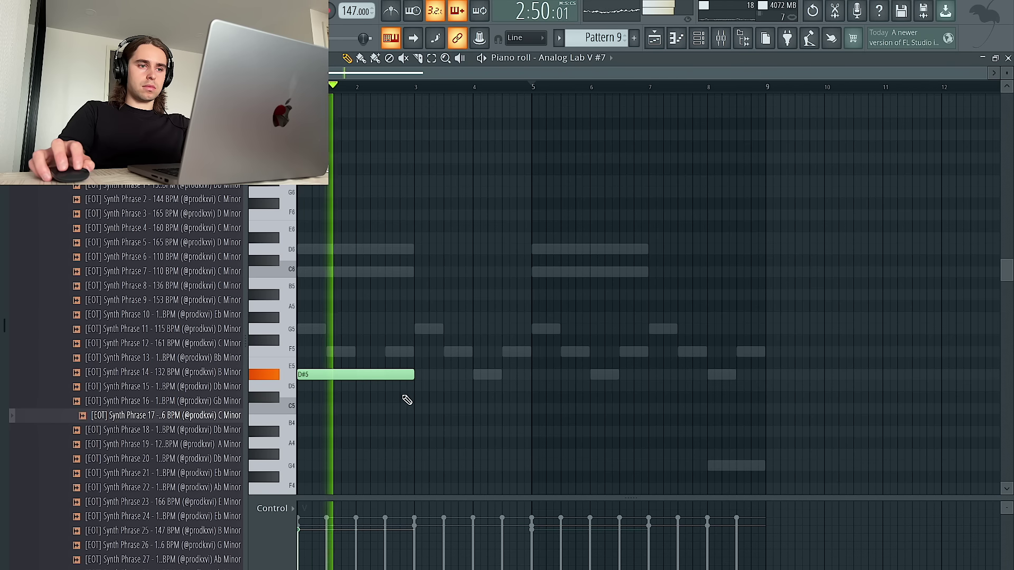
{"action": "left_click", "coordinate": [417, 386]}
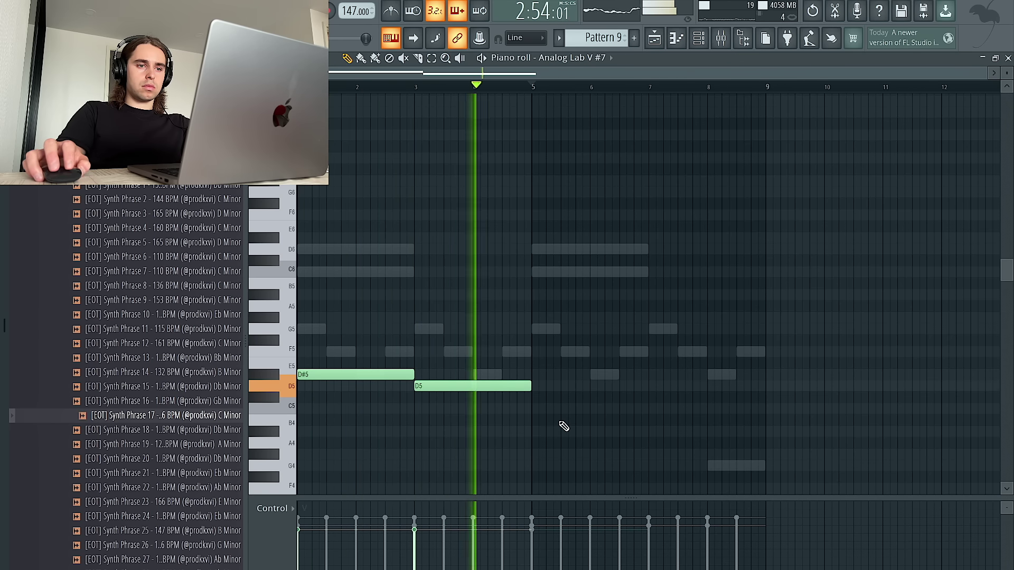
{"action": "left_click", "coordinate": [536, 409]}
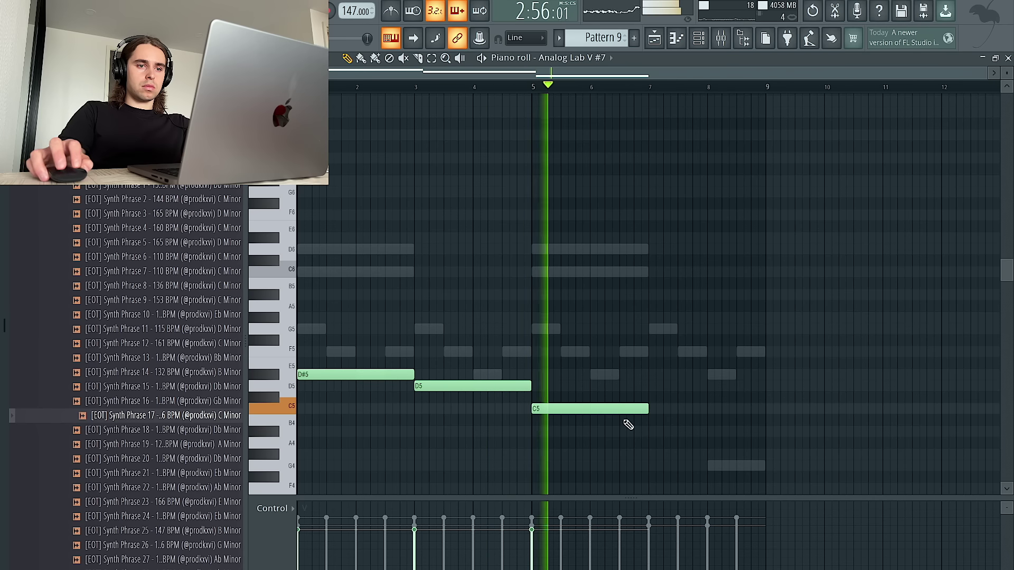
{"action": "left_click", "coordinate": [654, 469]}
{"action": "left_click_drag", "start_coordinate": [680, 466], "coordinate": [906, 466]}
Step: Put the Analog Lab V #7 part on its own in Pattern 10
{"action": "left_click", "coordinate": [655, 38]}
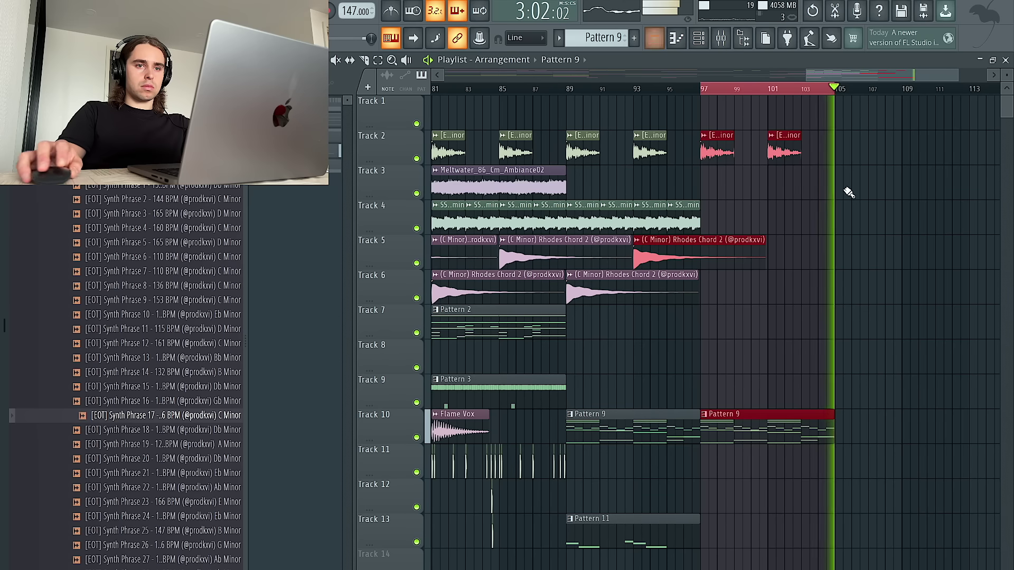
{"action": "left_click", "coordinate": [903, 247], "text": "ctrl"}
{"action": "scroll", "coordinate": [888, 219], "scroll_direction": "down", "scroll_amount": 5}
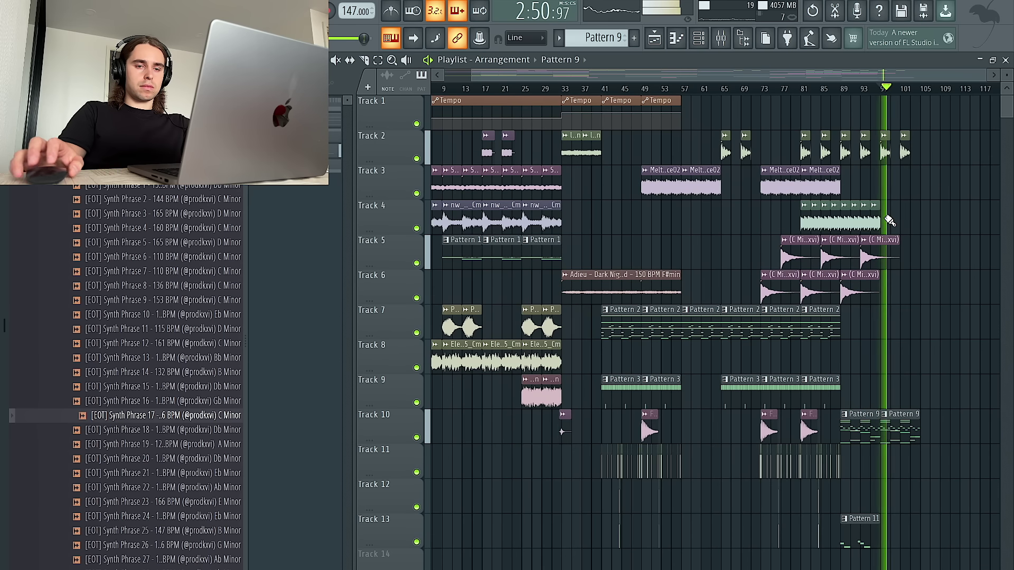
{"action": "left_click", "coordinate": [699, 40]}
{"action": "scroll", "coordinate": [602, 39], "scroll_direction": "up", "scroll_amount": 1}
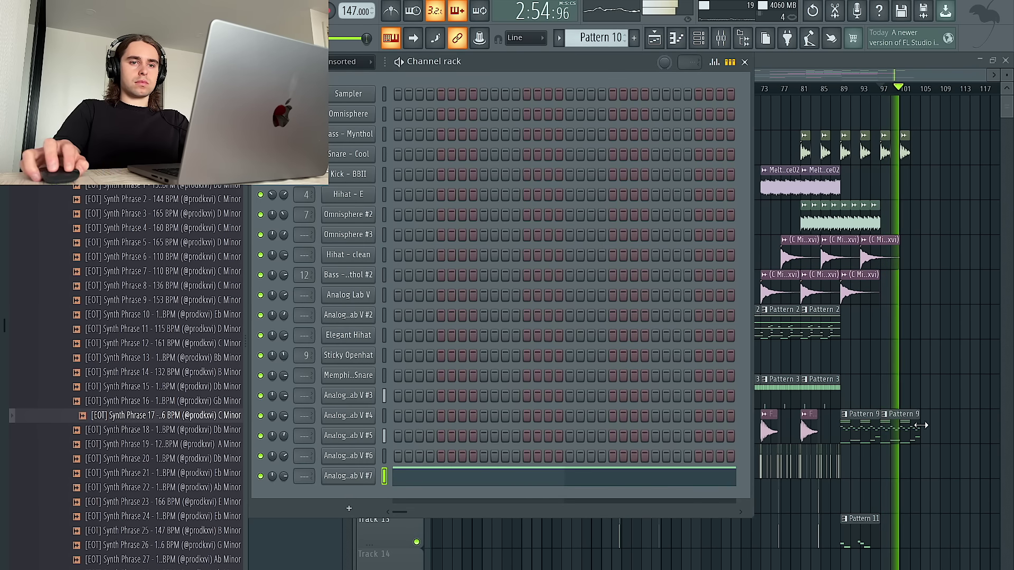
Step: Place Pattern 10 on Track 8 of the playlist at bar 97 and trim the clip to end at bar 105
{"action": "left_click", "coordinate": [849, 365]}
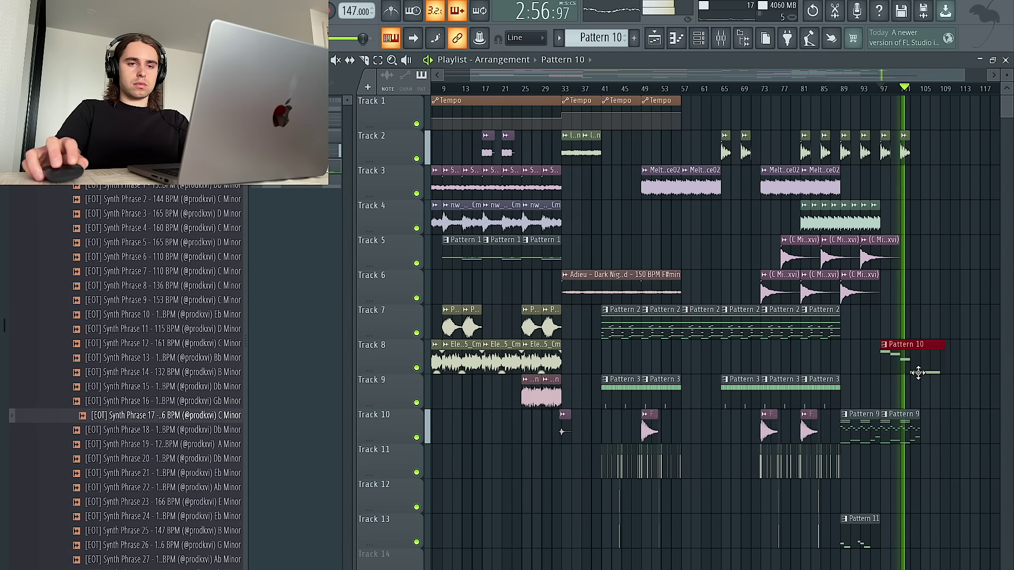
{"action": "scroll", "coordinate": [938, 318], "scroll_direction": "down", "scroll_amount": 1}
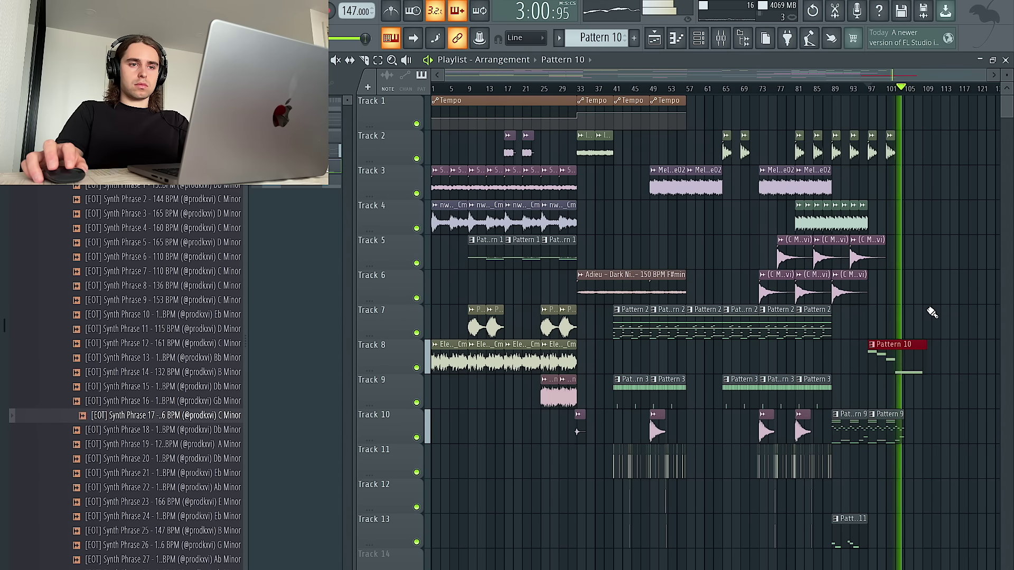
{"action": "scroll", "coordinate": [932, 313], "scroll_direction": "up", "scroll_amount": 2}
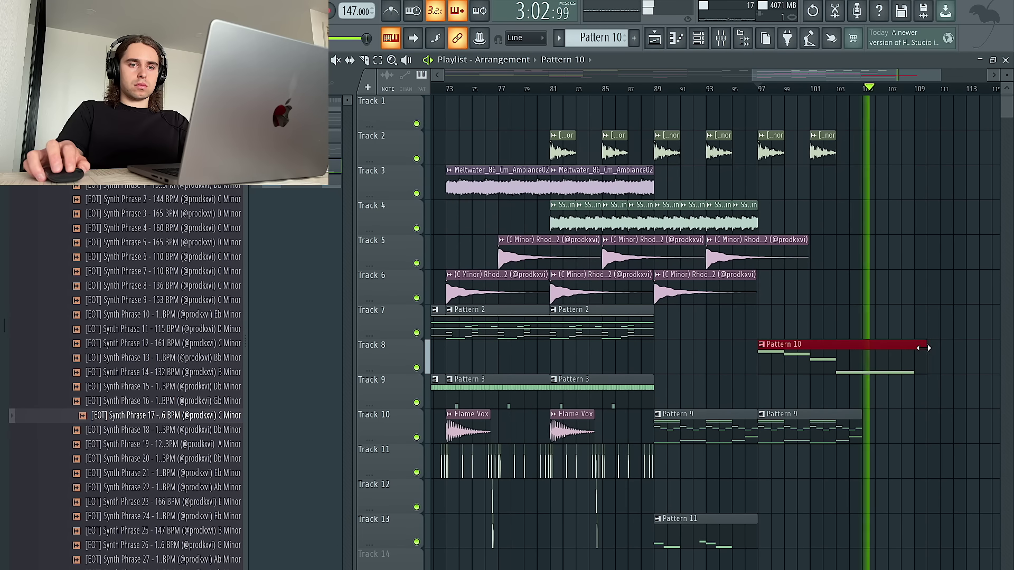
{"action": "scroll", "coordinate": [913, 347], "scroll_direction": "down", "scroll_amount": 2}
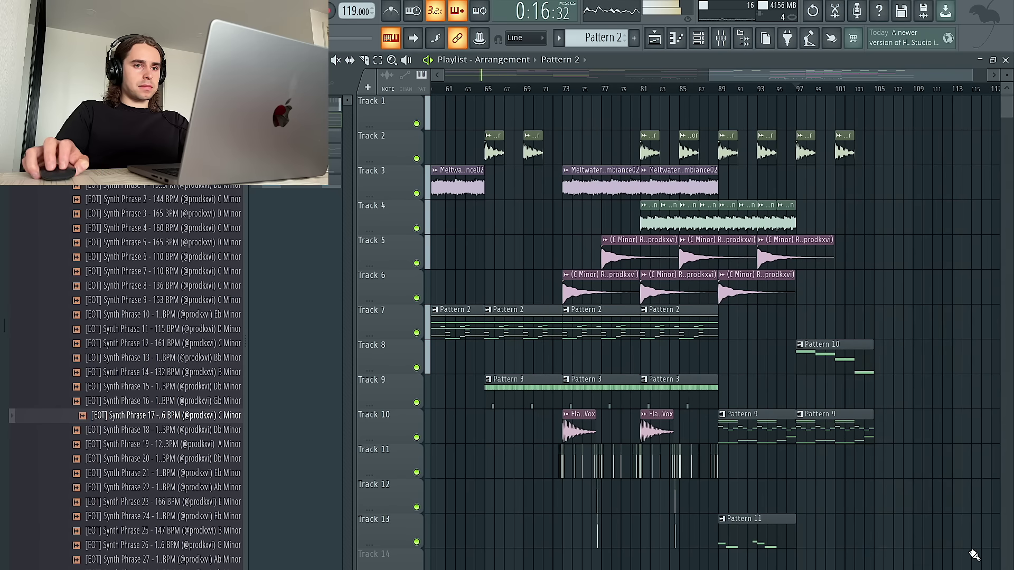
Step: Select all playlist clips of the section starting at bar 89 and move them well past bar 121
{"action": "left_click_drag", "start_coordinate": [977, 553], "coordinate": [729, 101]}
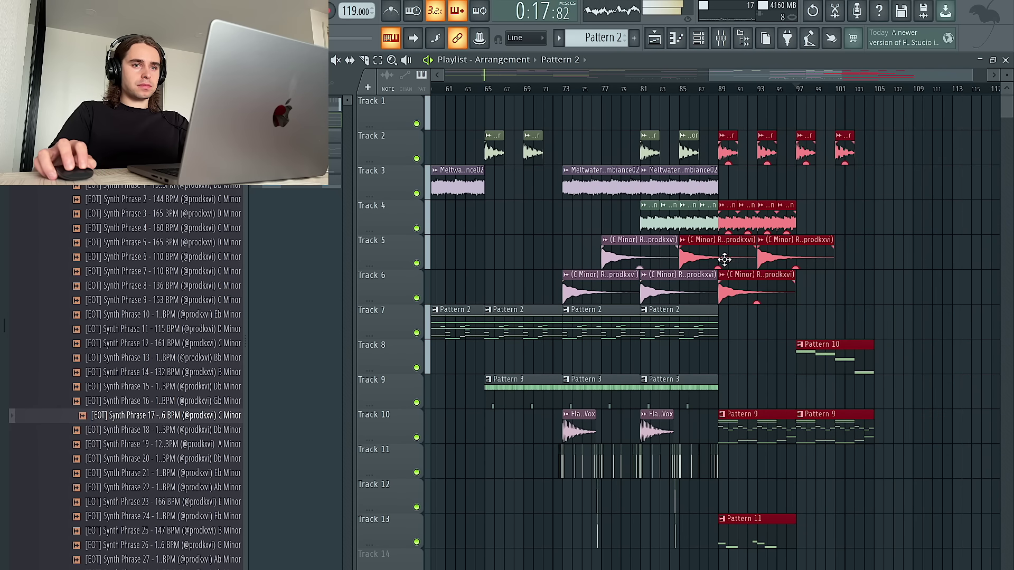
{"action": "left_click_drag", "start_coordinate": [727, 222], "coordinate": [881, 222]}
{"action": "scroll", "coordinate": [879, 223], "scroll_direction": "down", "scroll_amount": 3}
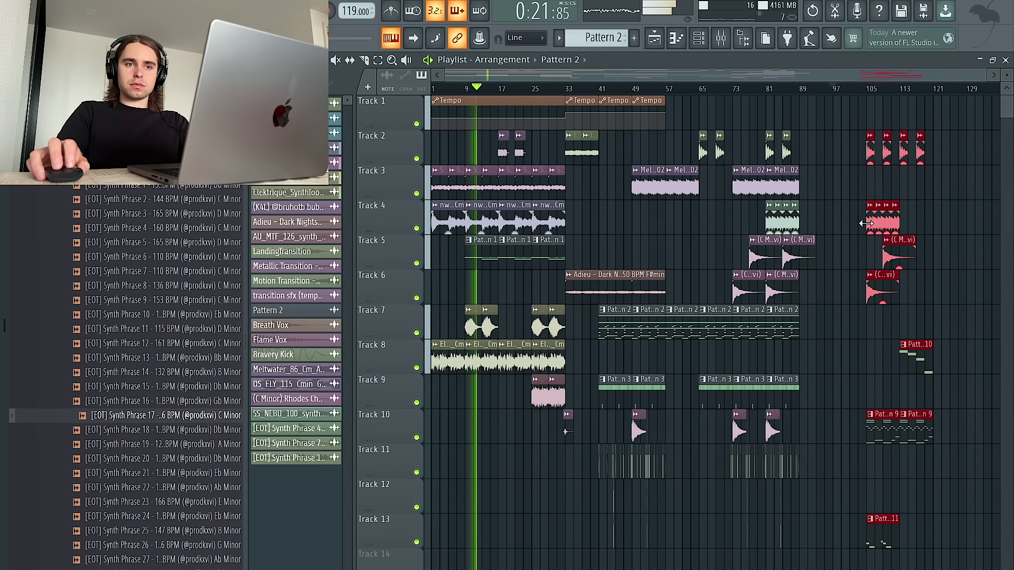
{"action": "left_click_drag", "start_coordinate": [869, 226], "coordinate": [936, 226]}
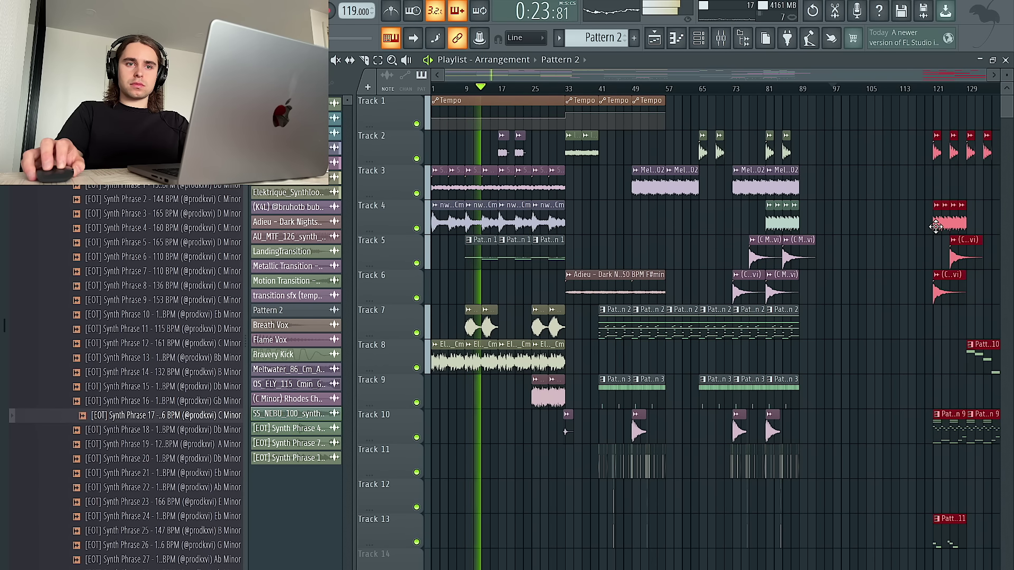
{"action": "scroll", "coordinate": [888, 228], "scroll_direction": "right", "scroll_amount": 4}
{"action": "left_click_drag", "start_coordinate": [854, 255], "coordinate": [952, 259]}
Step: Duplicate the Rhodes Chord 2 clips of bars 73 to 89 on Tracks 5 and 6 so the copies start at bar 57
{"action": "scroll", "coordinate": [874, 249], "scroll_direction": "down", "scroll_amount": 10}
{"action": "scroll", "coordinate": [774, 244], "scroll_direction": "up", "scroll_amount": 10}
{"action": "scroll", "coordinate": [546, 227], "scroll_direction": "up", "scroll_amount": 4}
{"action": "scroll", "coordinate": [740, 221], "scroll_direction": "left", "scroll_amount": 2}
{"action": "left_click_drag", "start_coordinate": [916, 217], "coordinate": [653, 209]}
{"action": "scroll", "coordinate": [658, 162], "scroll_direction": "down", "scroll_amount": 4}
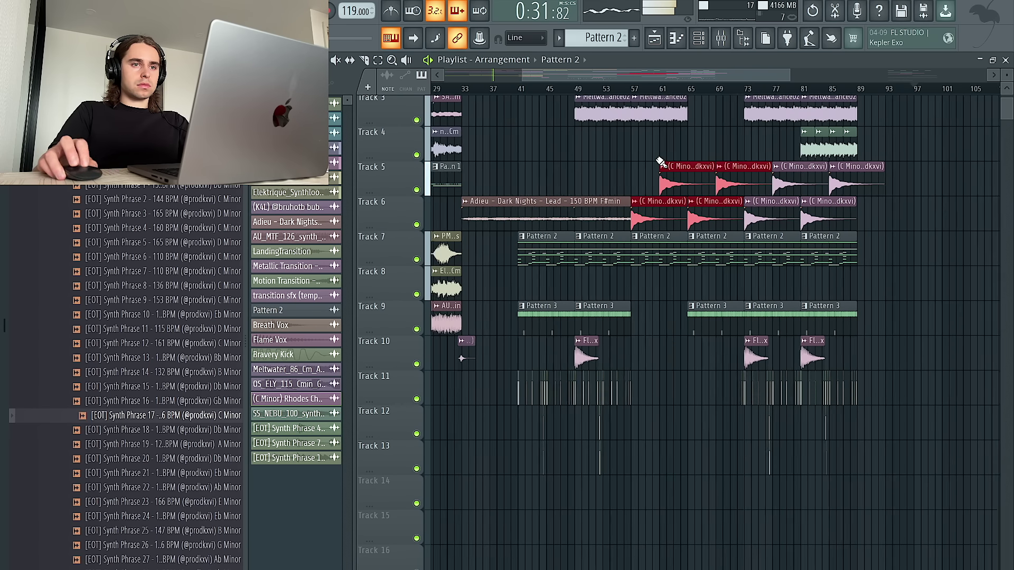
{"action": "scroll", "coordinate": [470, 217], "scroll_direction": "up", "scroll_amount": 3}
{"action": "scroll", "coordinate": [420, 249], "scroll_direction": "up", "scroll_amount": 4}
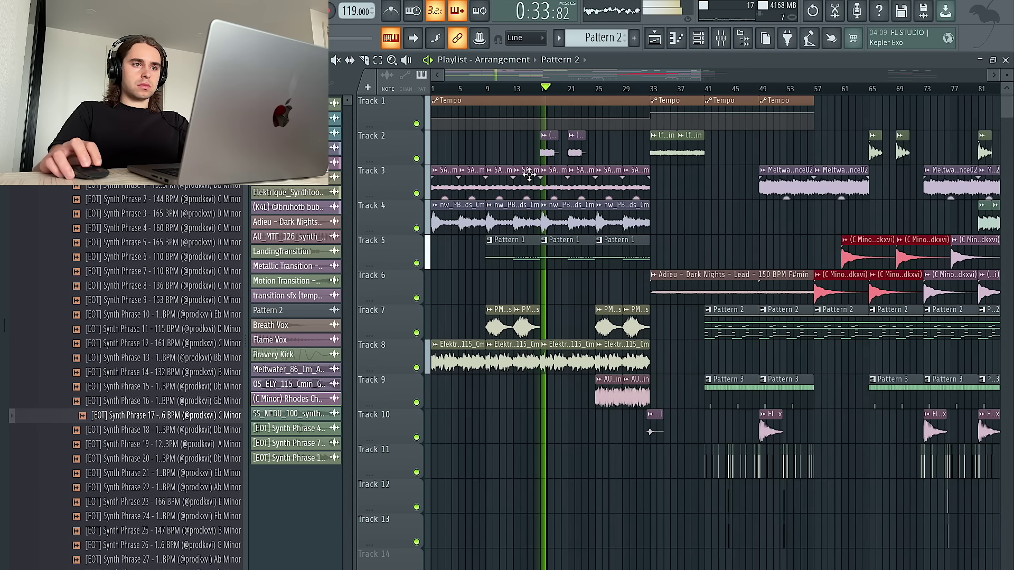
Step: Review the bubbly lead sample on Track 2 and the arrangement of the opening sections up to bar 57 during playback
{"action": "double_click", "coordinate": [550, 158]}
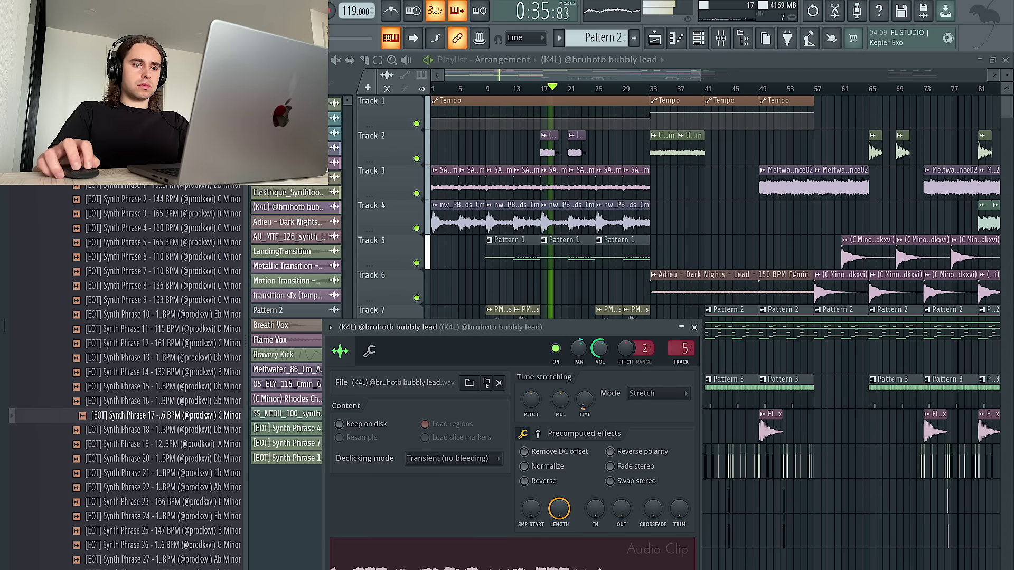
{"action": "left_click", "coordinate": [694, 328]}
{"action": "scroll", "coordinate": [550, 159], "scroll_direction": "up", "scroll_amount": 4}
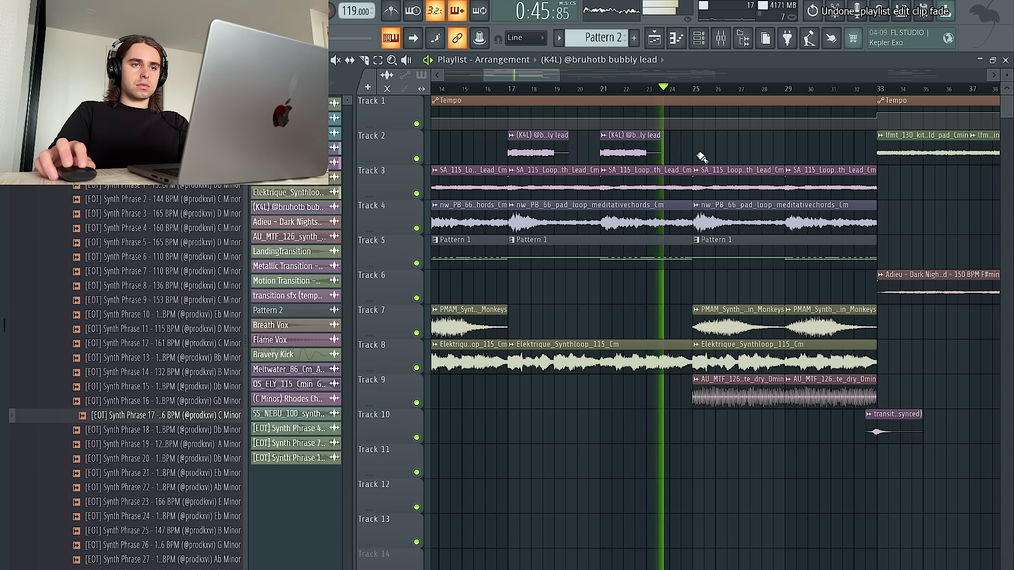
{"action": "scroll", "coordinate": [701, 158], "scroll_direction": "down", "scroll_amount": 3}
{"action": "scroll", "coordinate": [679, 153], "scroll_direction": "down", "scroll_amount": 3}
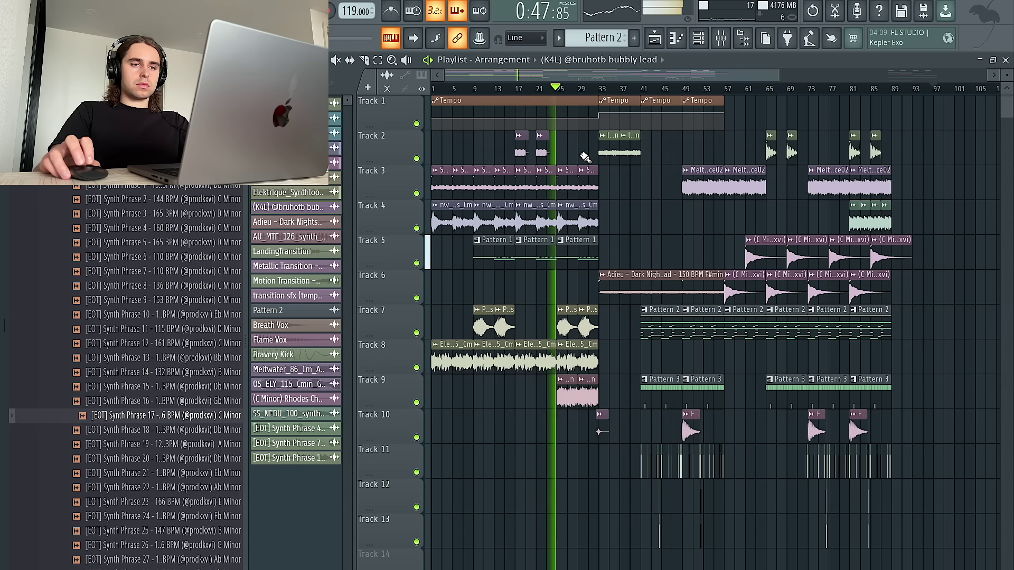
{"action": "scroll", "coordinate": [544, 234], "scroll_direction": "up", "scroll_amount": 2}
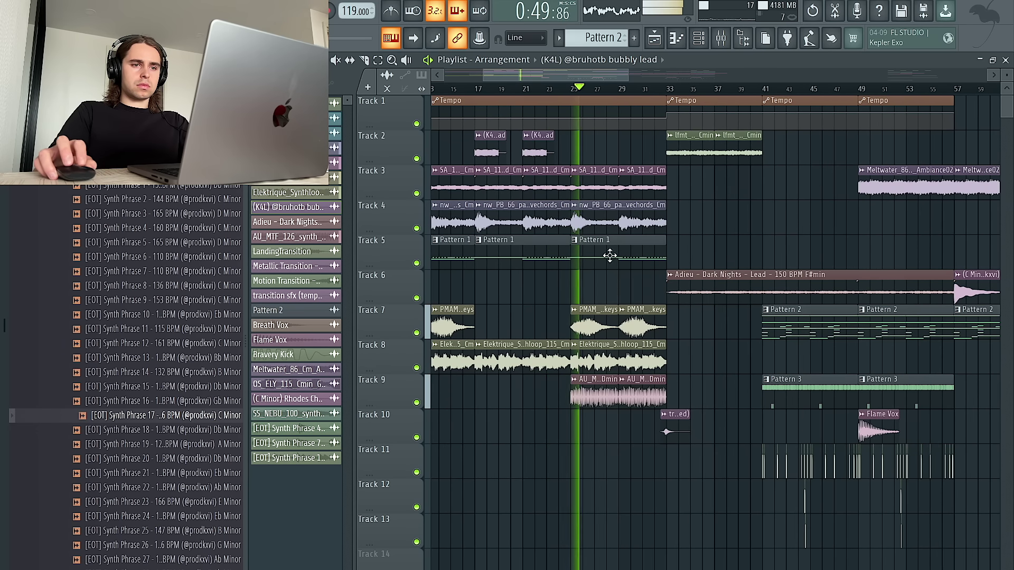
{"action": "scroll", "coordinate": [586, 349], "scroll_direction": "down", "scroll_amount": 3}
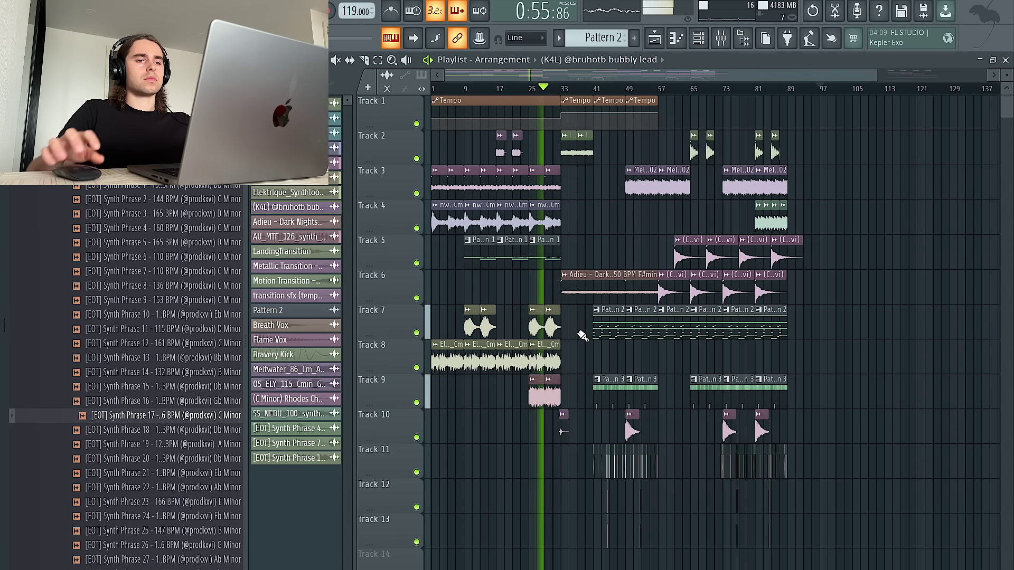
{"action": "scroll", "coordinate": [554, 274], "scroll_direction": "up", "scroll_amount": 2}
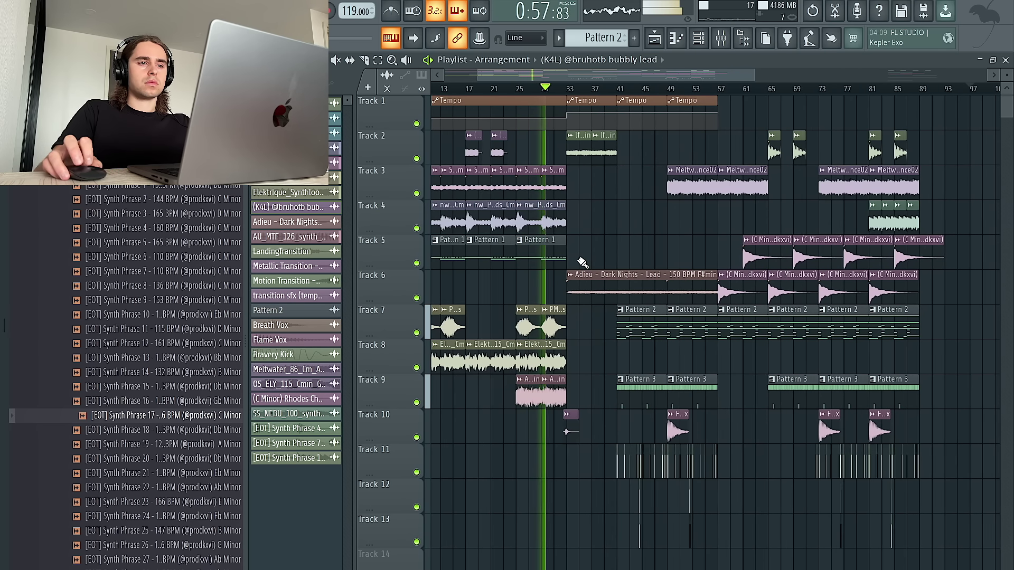
{"action": "scroll", "coordinate": [581, 264], "scroll_direction": "up", "scroll_amount": 3}
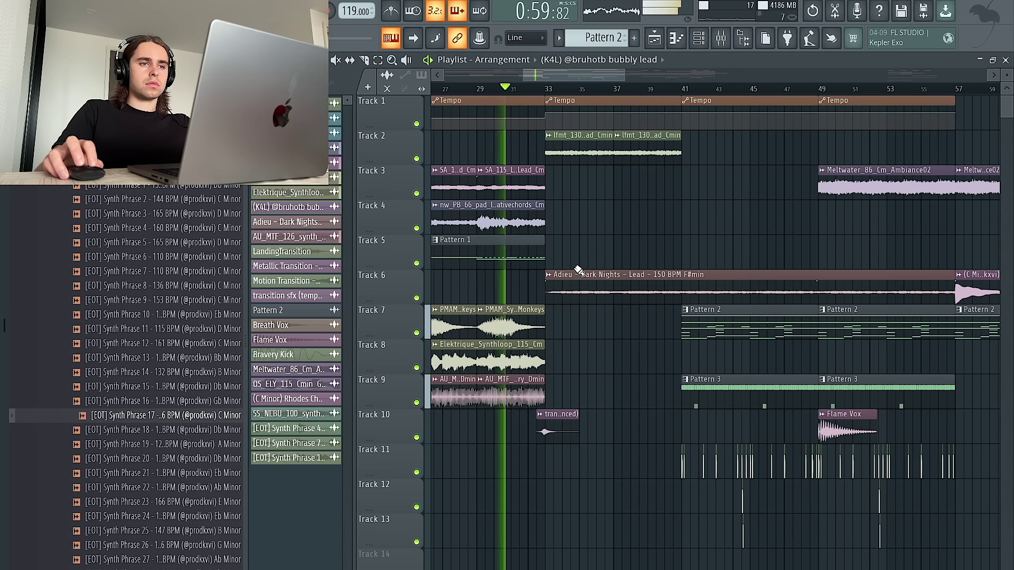
Step: Try a copy of the Flame Vox clip on Track 12 just before bar 33
{"action": "left_click", "coordinate": [848, 433]}
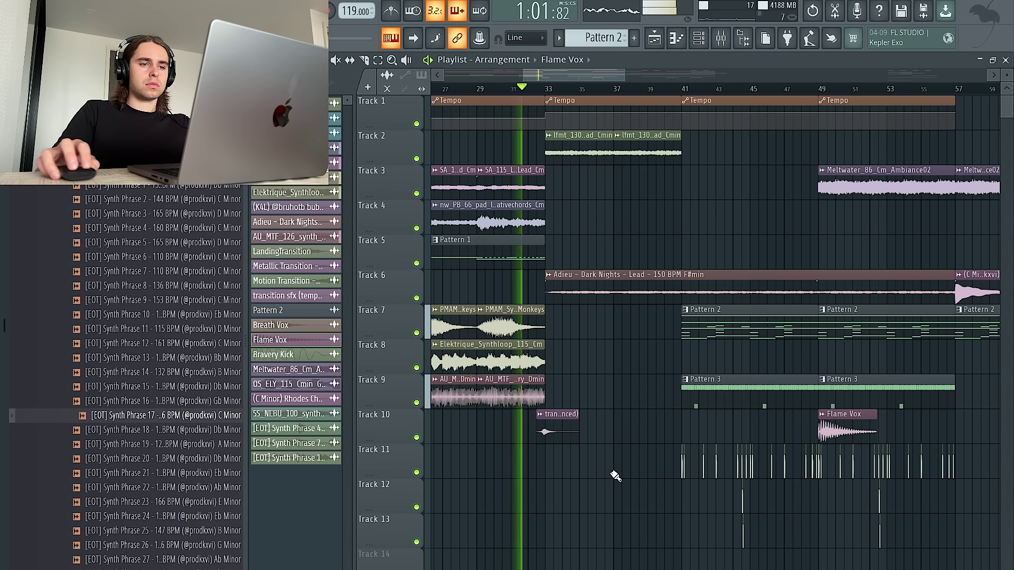
{"action": "left_click", "coordinate": [536, 499]}
{"action": "right_click", "coordinate": [544, 499]}
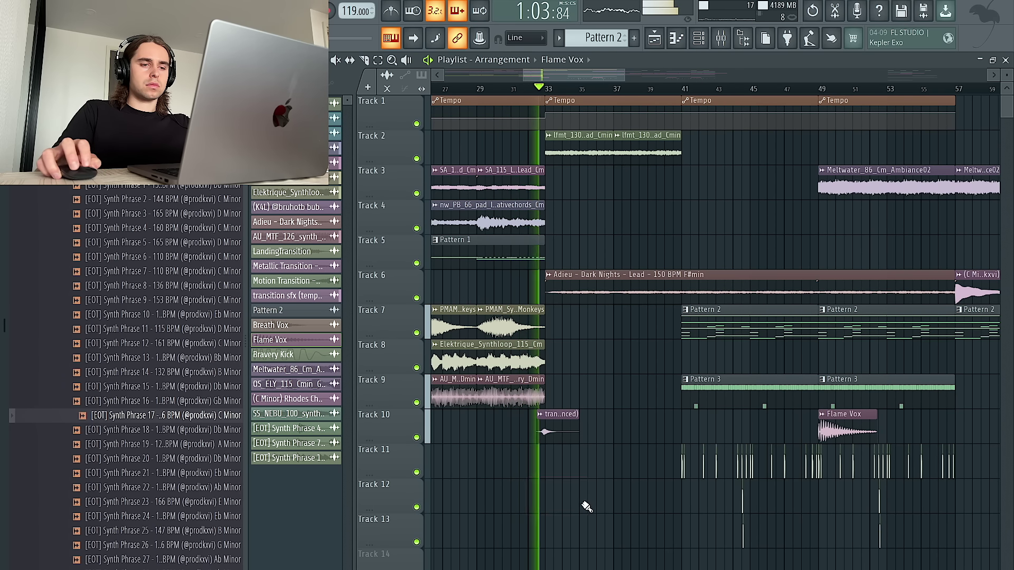
{"action": "scroll", "coordinate": [589, 506], "scroll_direction": "up", "scroll_amount": 5}
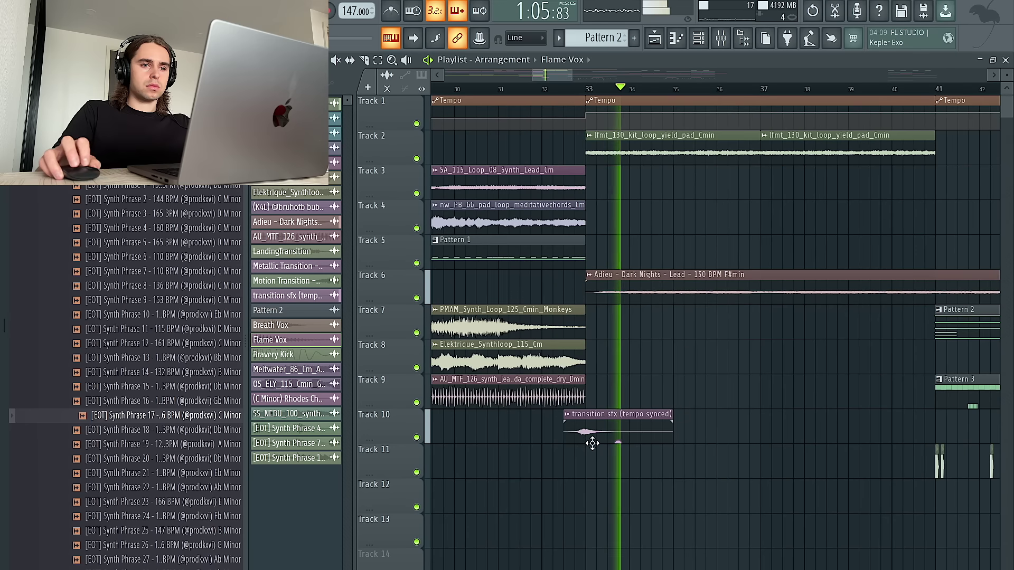
Step: Replace the transition sfx clip on Track 10 with the Breathe Riser from Risers & Fills, leading into bar 33
{"action": "left_click", "coordinate": [137, 170]}
{"action": "scroll", "coordinate": [138, 188], "scroll_direction": "up", "scroll_amount": 7}
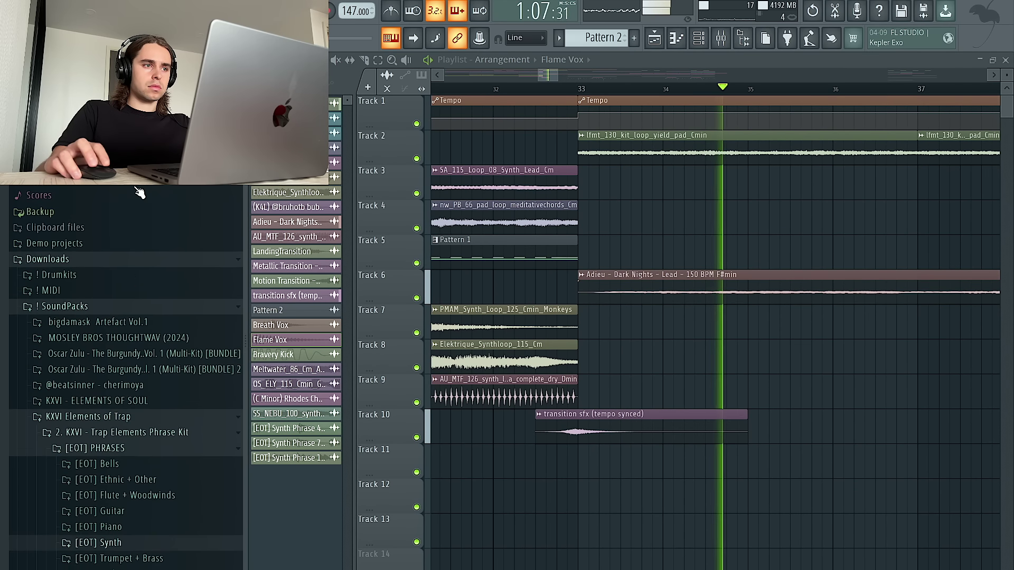
{"action": "left_click", "coordinate": [141, 280]}
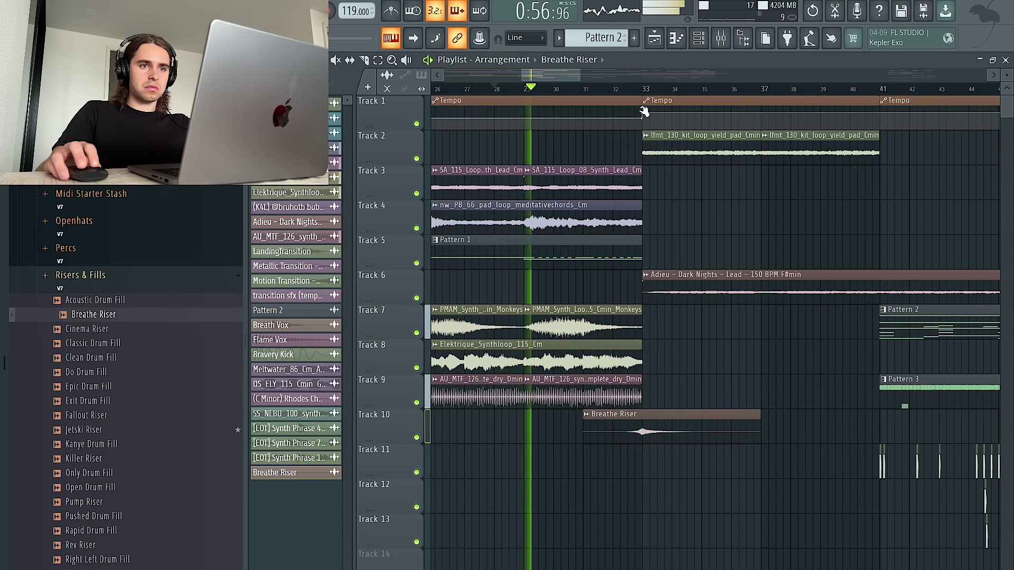
Step: Record bars 29 to 33 from the master as one audio clip replacing the originals, and reverse that clip
{"action": "left_click_drag", "start_coordinate": [640, 90], "coordinate": [432, 90]}
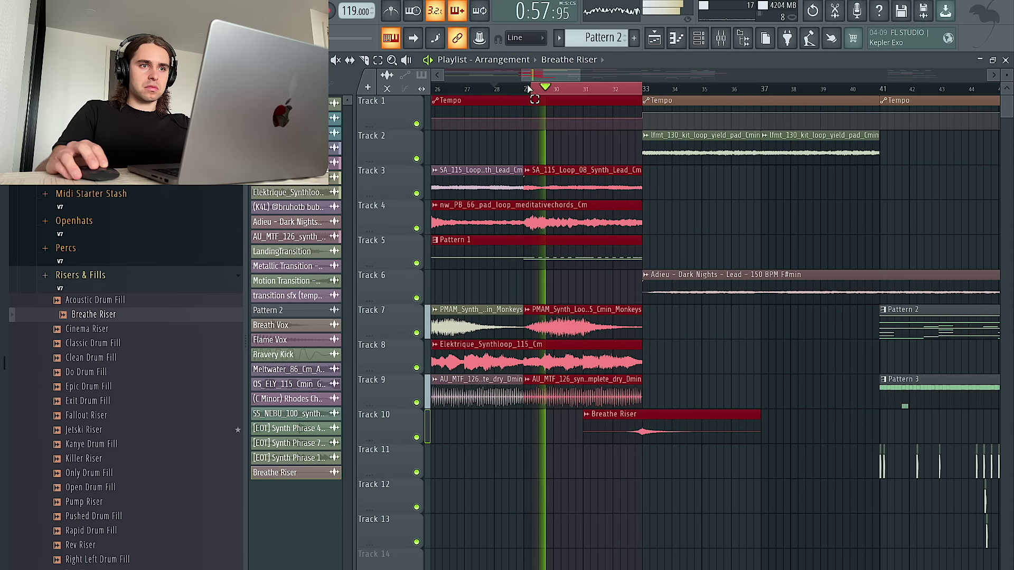
{"action": "left_click", "coordinate": [721, 38]}
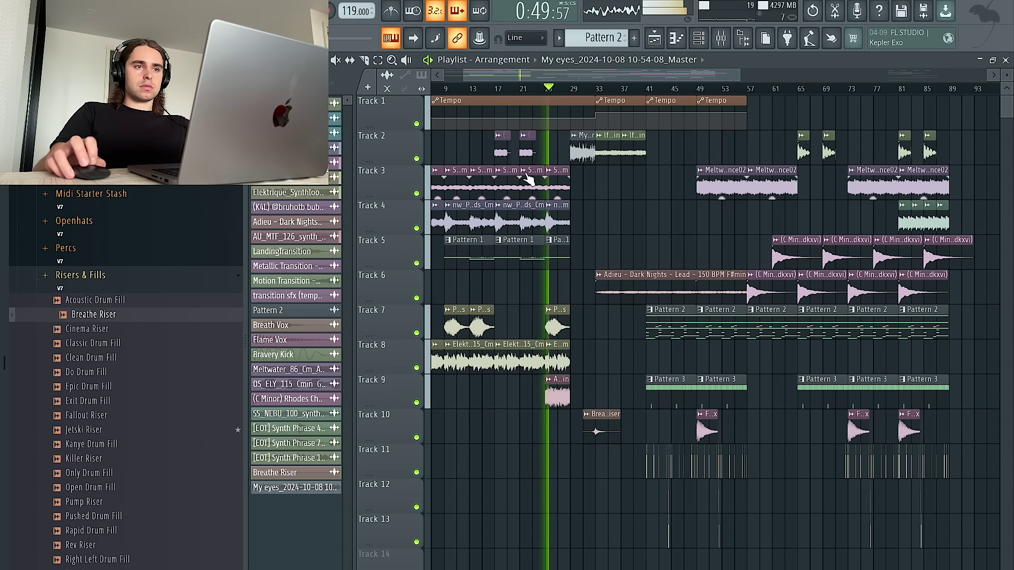
{"action": "scroll", "coordinate": [528, 180], "scroll_direction": "up", "scroll_amount": 3}
{"action": "double_click", "coordinate": [649, 148]}
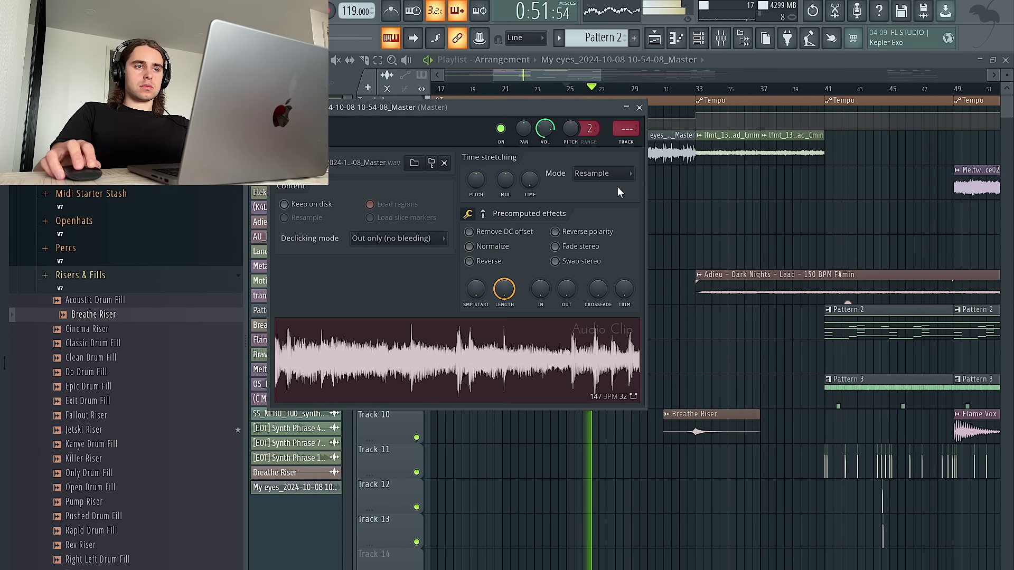
{"action": "left_click", "coordinate": [489, 261]}
{"action": "left_click", "coordinate": [639, 108]}
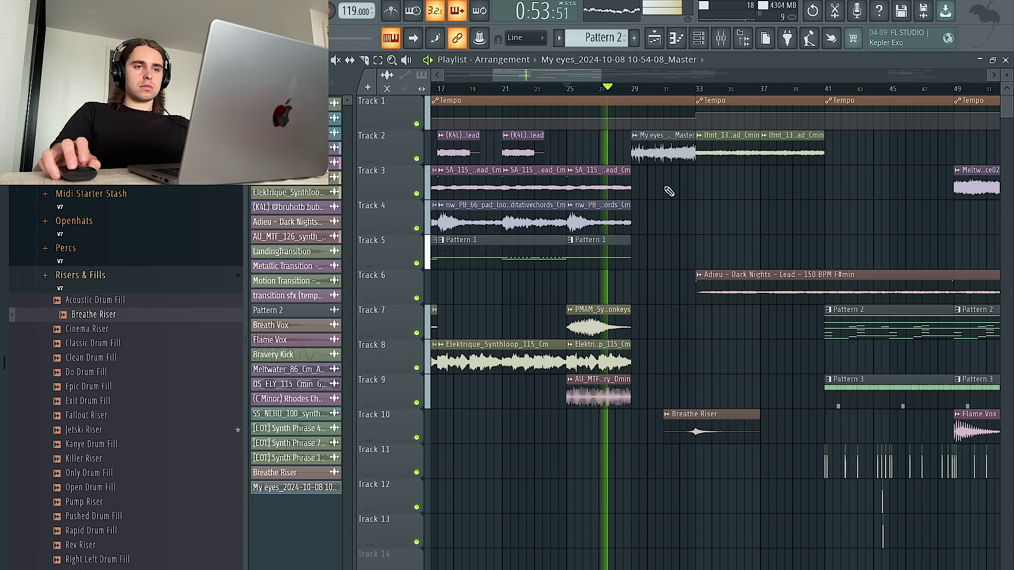
Step: Set the reversed master clip's time stretching mode to Stretch and keep it on Track 2 from bar 29 to 33
{"action": "left_click_drag", "start_coordinate": [653, 152], "coordinate": [653, 297]}
{"action": "scroll", "coordinate": [655, 294], "scroll_direction": "up", "scroll_amount": 3}
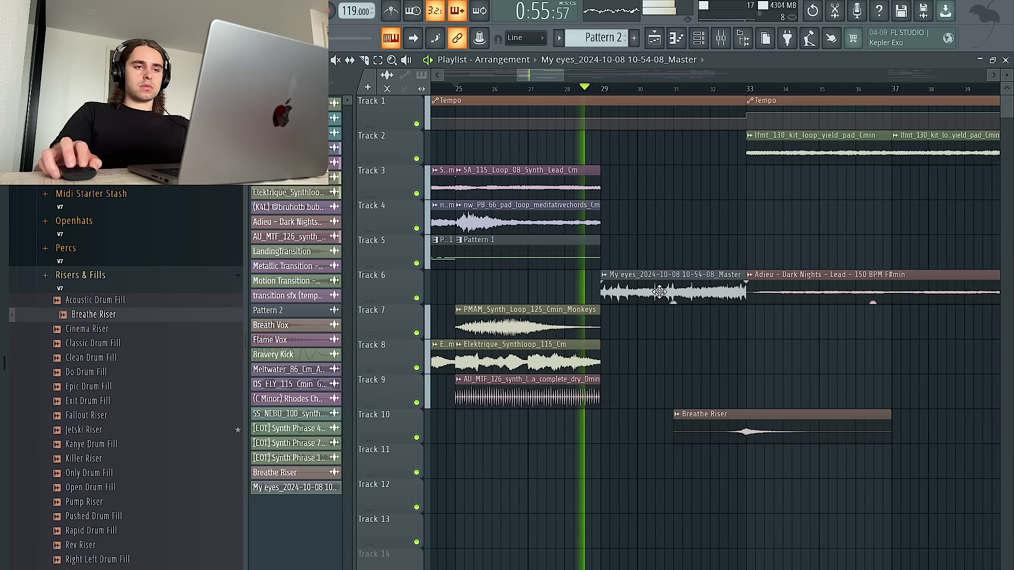
{"action": "double_click", "coordinate": [660, 292]}
{"action": "left_click", "coordinate": [610, 173]}
{"action": "left_click", "coordinate": [589, 210]}
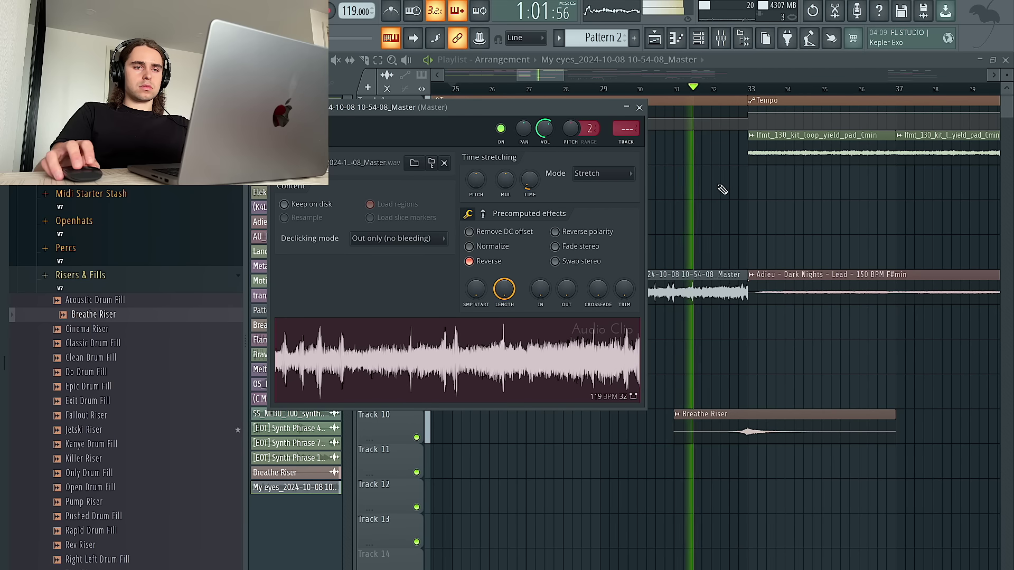
{"action": "right_click", "coordinate": [760, 207]}
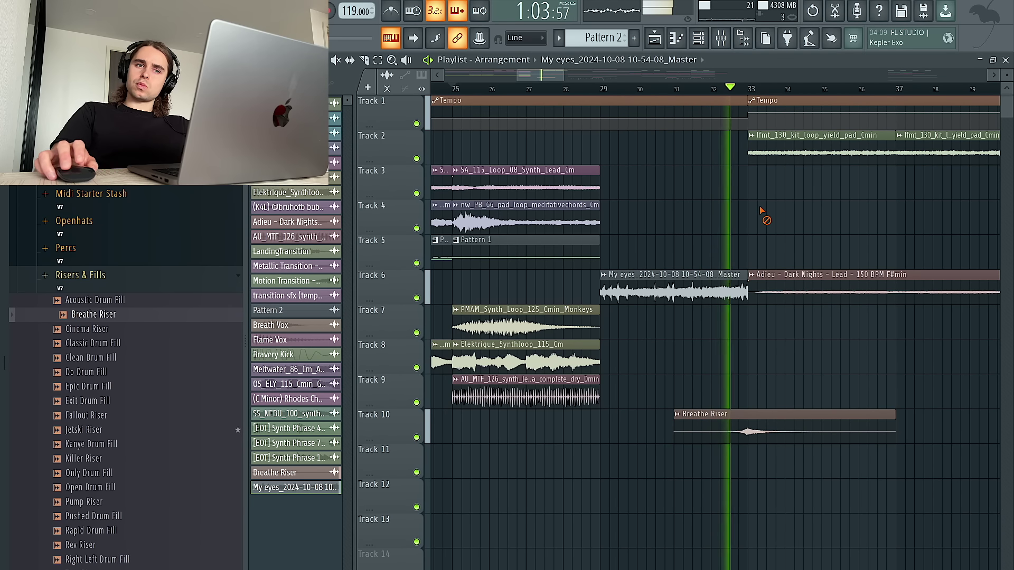
{"action": "double_click", "coordinate": [655, 280]}
{"action": "left_click_drag", "start_coordinate": [672, 292], "coordinate": [668, 170]}
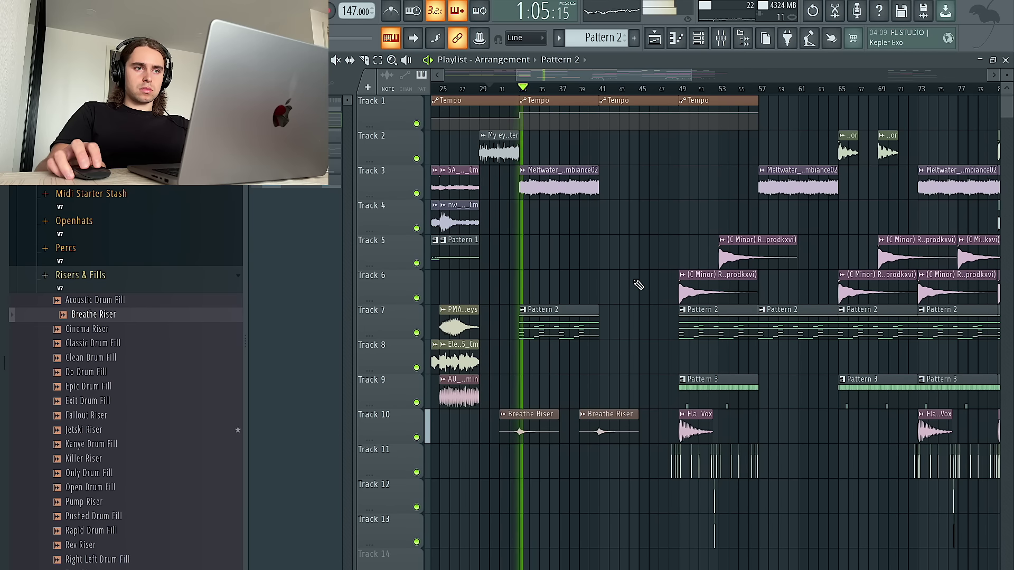
Step: Check the Omnisphere #3 notes of Pattern 2 and duplicate the Meltwater and Pattern 2 clips from bar 33 to bar 41
{"action": "scroll", "coordinate": [590, 279], "scroll_direction": "down", "scroll_amount": 5}
{"action": "scroll", "coordinate": [529, 276], "scroll_direction": "up", "scroll_amount": 5}
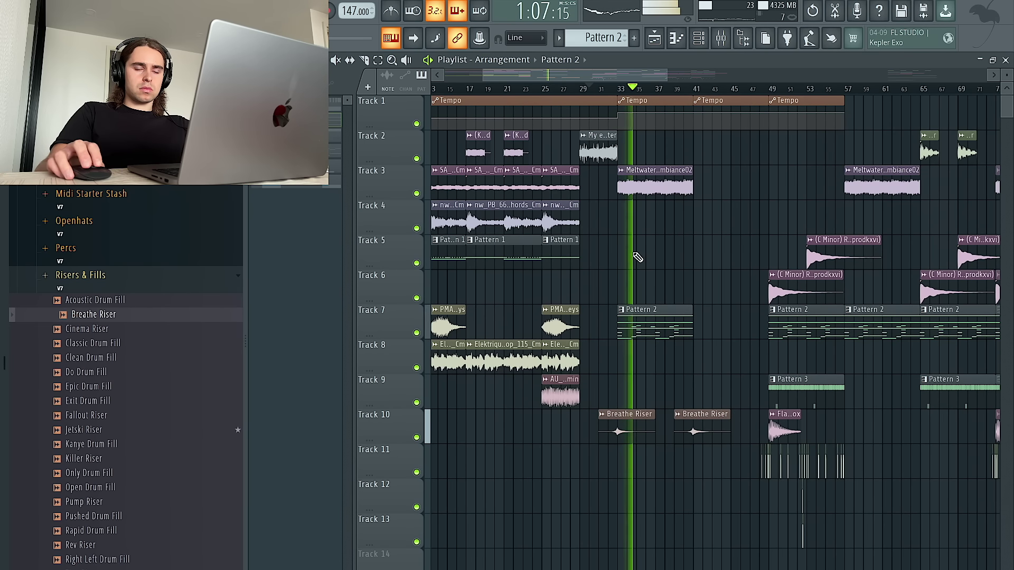
{"action": "double_click", "coordinate": [647, 325]}
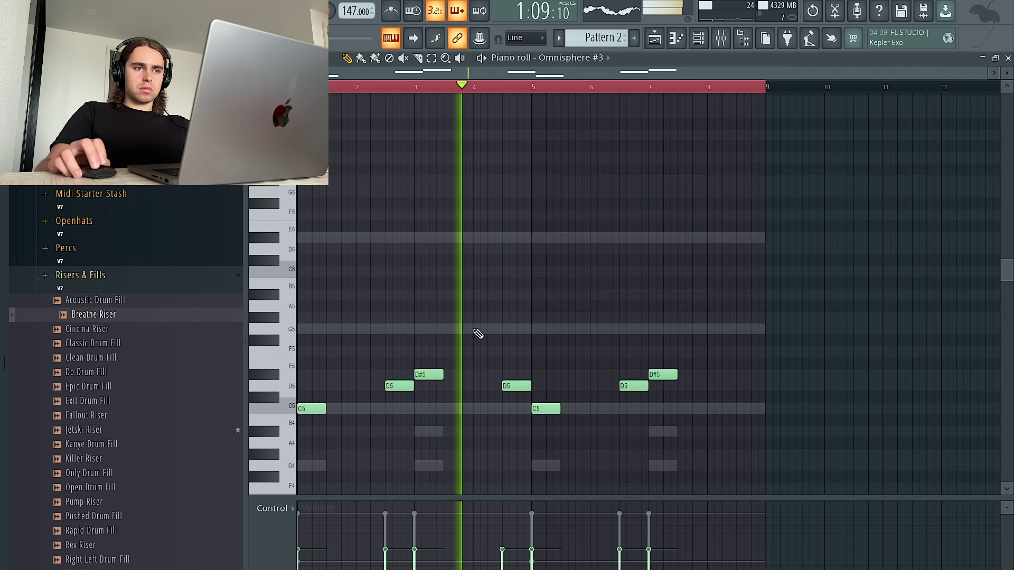
{"action": "left_click", "coordinate": [654, 39]}
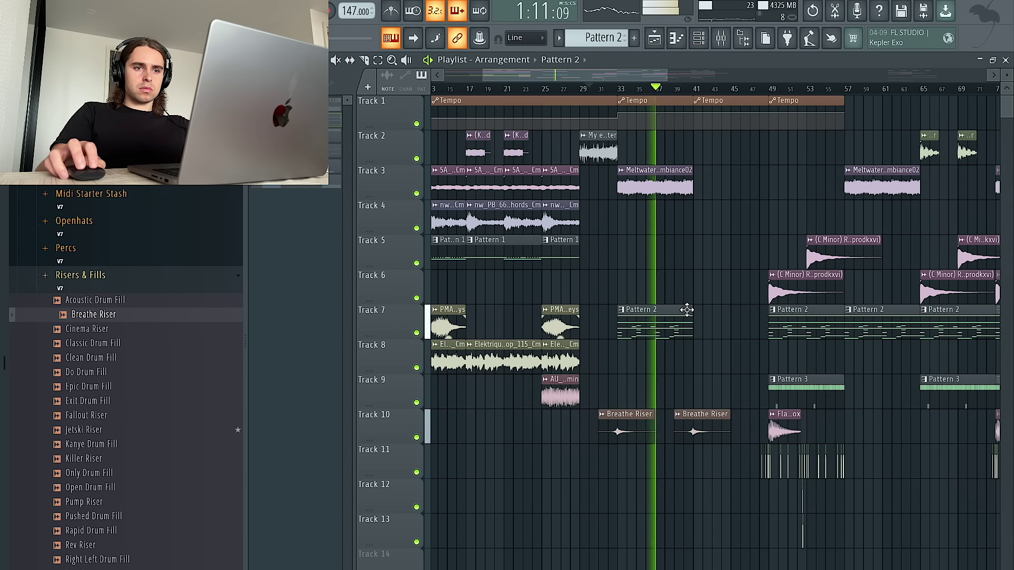
{"action": "left_click_drag", "start_coordinate": [696, 352], "coordinate": [658, 186]}
{"action": "key", "text": "ctrl+b"}
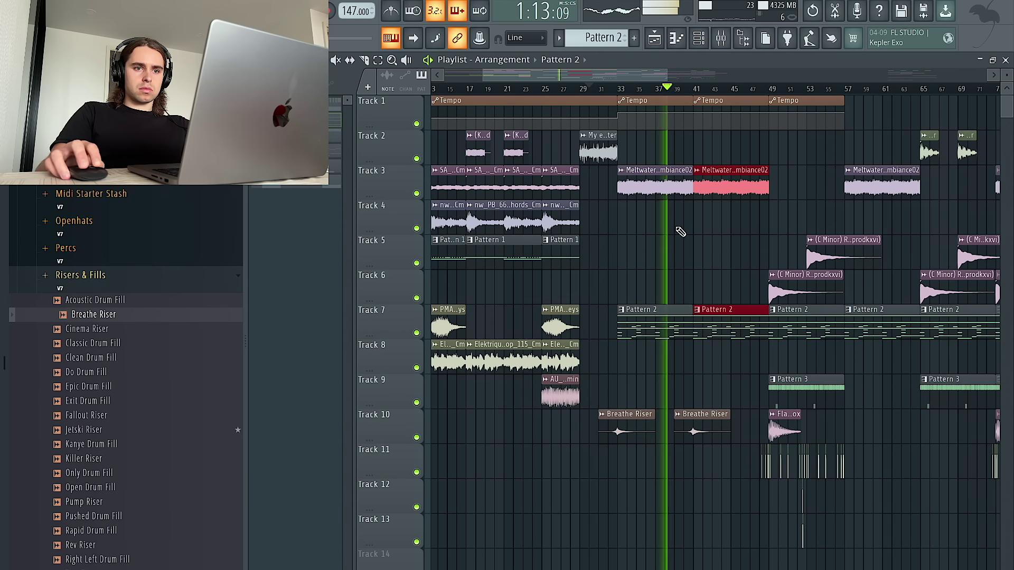
Step: Move the Pattern 3 clip and the pair of Rhodes Chord 2 clips eight bars earlier so they start from bar 41
{"action": "left_click_drag", "start_coordinate": [777, 375], "coordinate": [701, 376]}
{"action": "left_click_drag", "start_coordinate": [870, 293], "coordinate": [773, 244]}
{"action": "left_click_drag", "start_coordinate": [803, 290], "coordinate": [728, 292]}
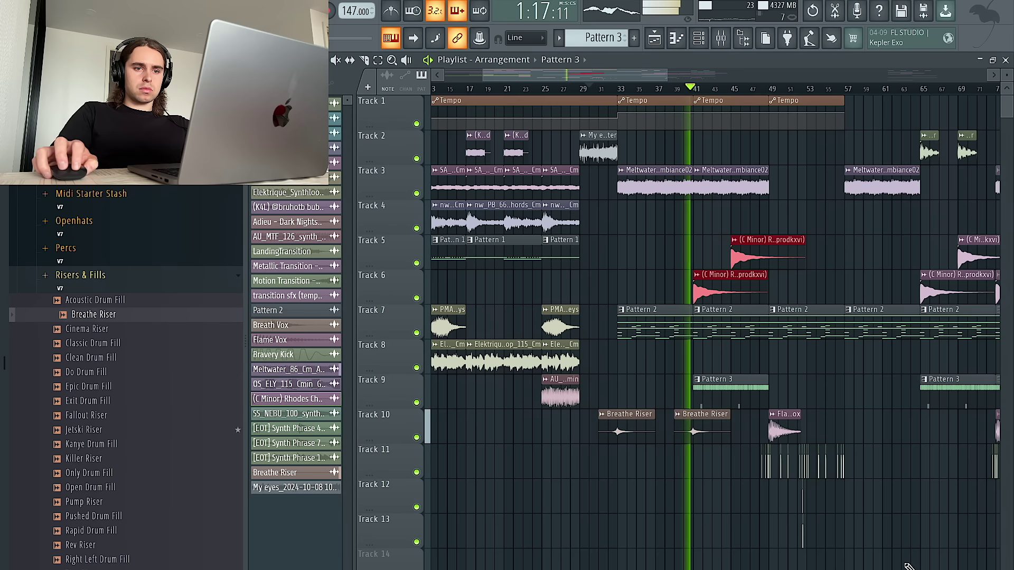
Step: Move the two synth phrase clips on Track 2 from bars 65 and 69 to bars 49 and 53
{"action": "scroll", "coordinate": [892, 557], "scroll_direction": "up", "scroll_amount": 2}
{"action": "left_click_drag", "start_coordinate": [855, 556], "coordinate": [561, 462]}
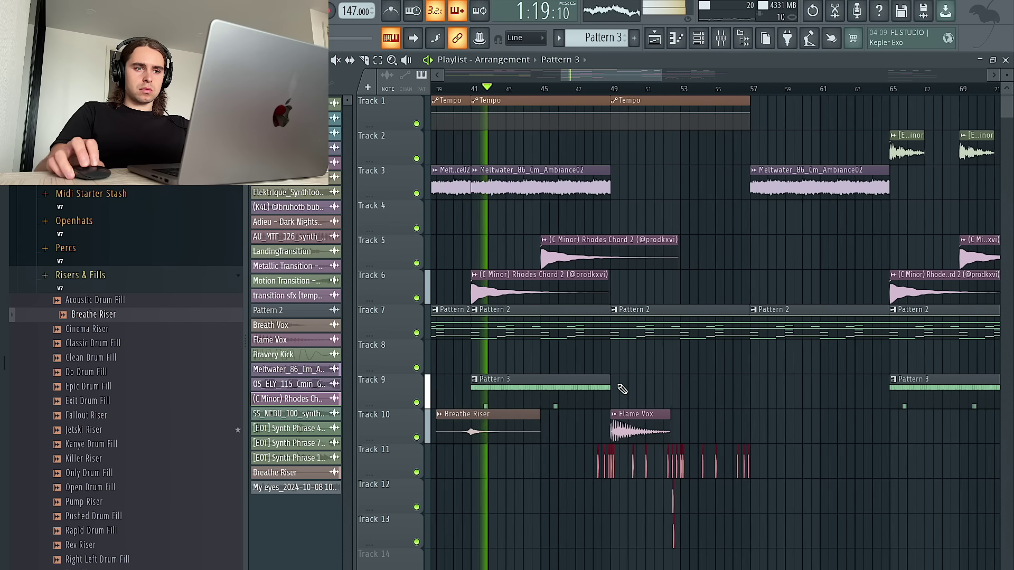
{"action": "scroll", "coordinate": [625, 389], "scroll_direction": "down", "scroll_amount": 2}
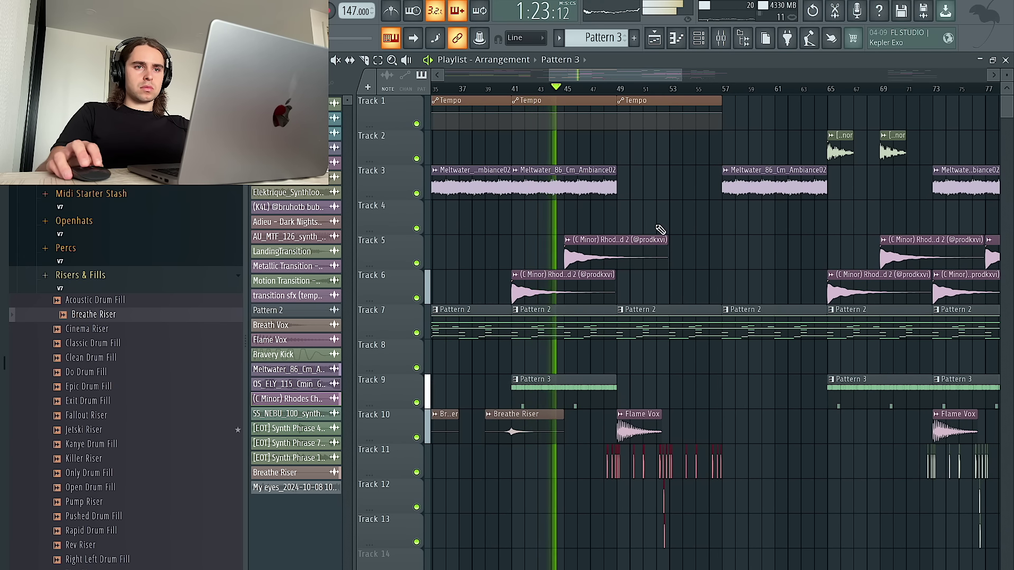
{"action": "scroll", "coordinate": [659, 230], "scroll_direction": "down", "scroll_amount": 2}
{"action": "left_click_drag", "start_coordinate": [933, 160], "coordinate": [635, 160]}
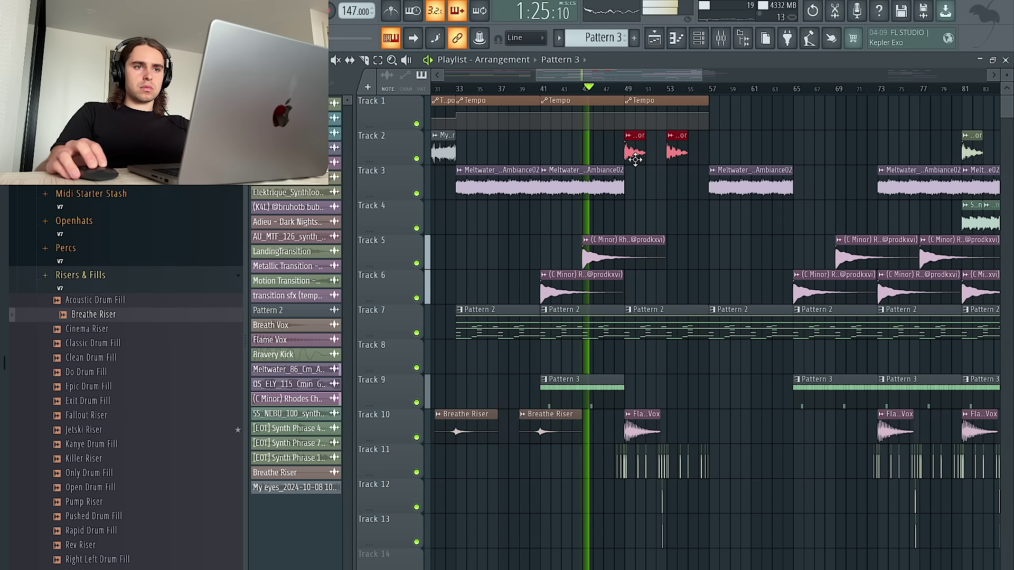
Step: Repeat the Rhodes Chord 2 pair from bar 49 and shift the Flame Vox clip on Track 10 to about bar 56
{"action": "left_click_drag", "start_coordinate": [691, 285], "coordinate": [690, 259]}
{"action": "left_click_drag", "start_coordinate": [642, 429], "coordinate": [717, 427]}
Step: Write a four-bar Distorted 808 line with C5, D5, D#5 and F5 notes and duplicate it over the following four bars
{"action": "key", "text": "F7"}
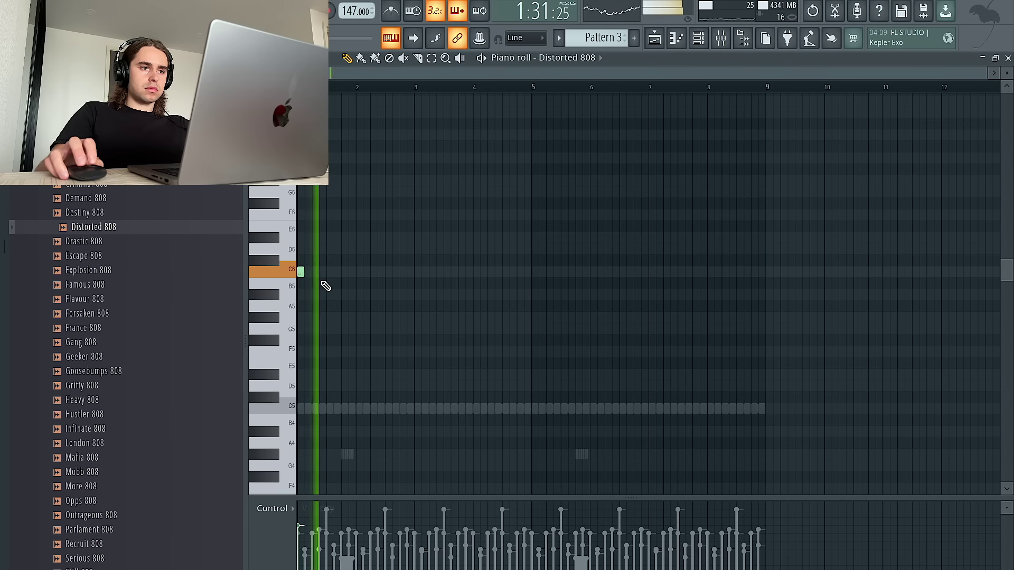
{"action": "left_click", "coordinate": [373, 271]}
{"action": "left_click", "coordinate": [402, 249]}
{"action": "left_click_drag", "start_coordinate": [414, 271], "coordinate": [412, 332]}
{"action": "right_click", "coordinate": [415, 328]}
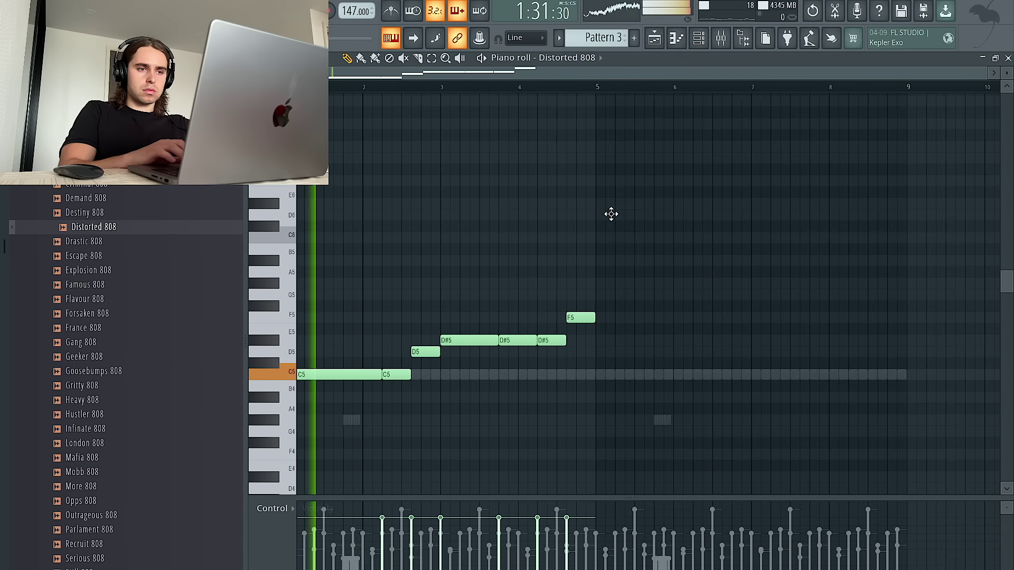
{"action": "scroll", "coordinate": [611, 214], "scroll_direction": "down", "scroll_amount": 2}
{"action": "key", "text": "ctrl+b"}
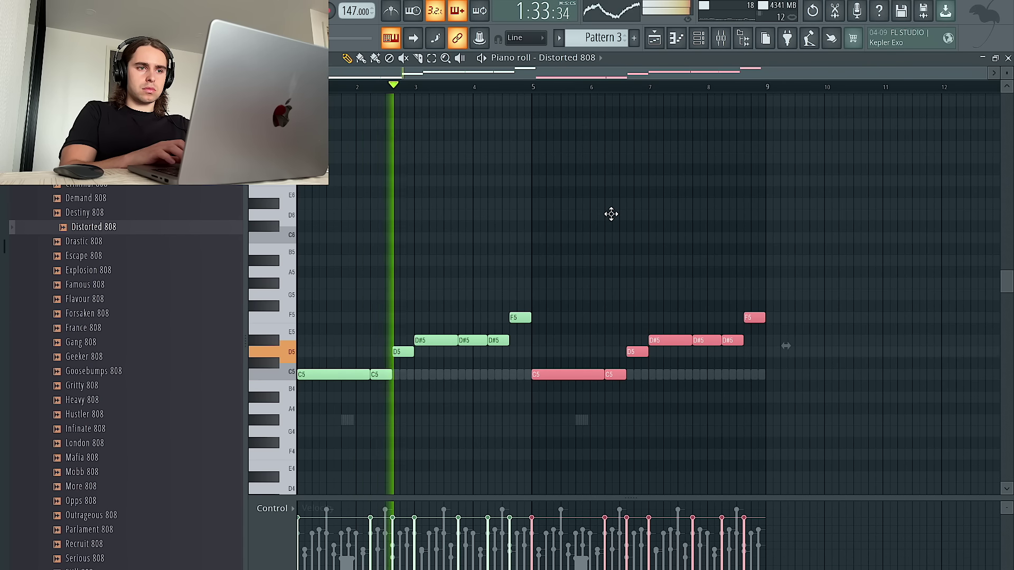
Step: Move the Distorted 808 notes out of Pattern 3 into a new empty pattern
{"action": "key", "text": "F5"}
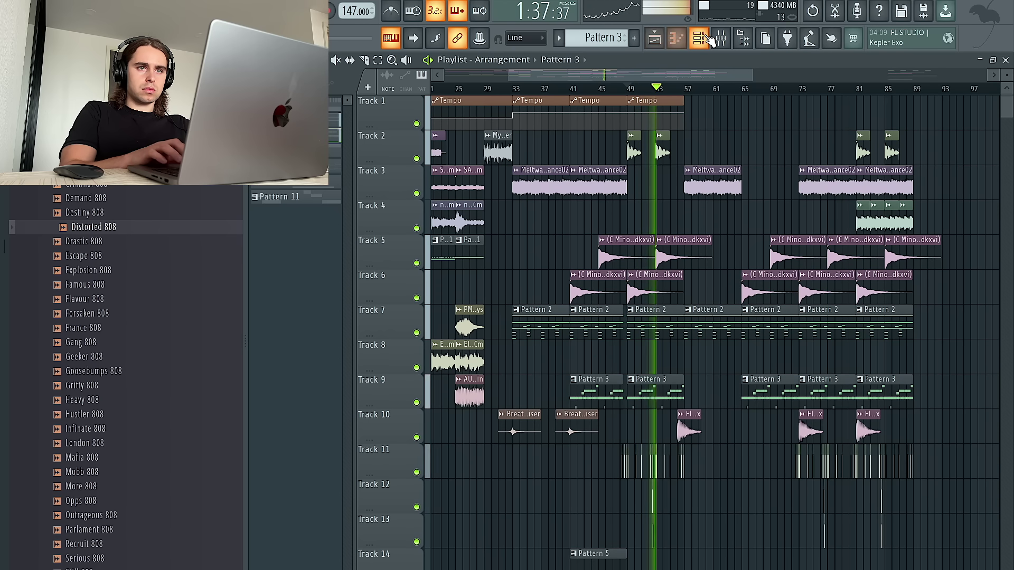
{"action": "key", "text": "F6"}
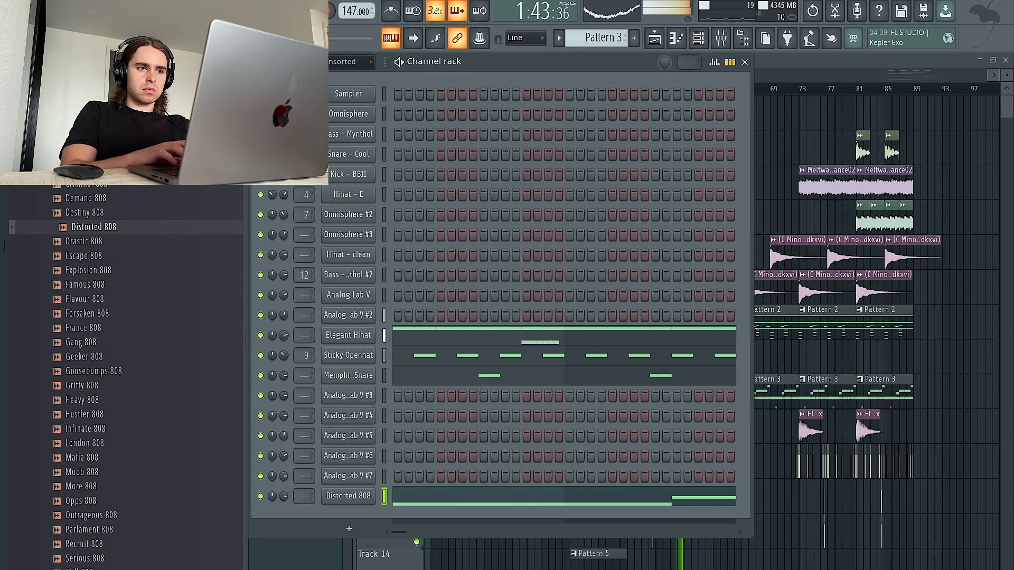
{"action": "key", "text": "super+x"}
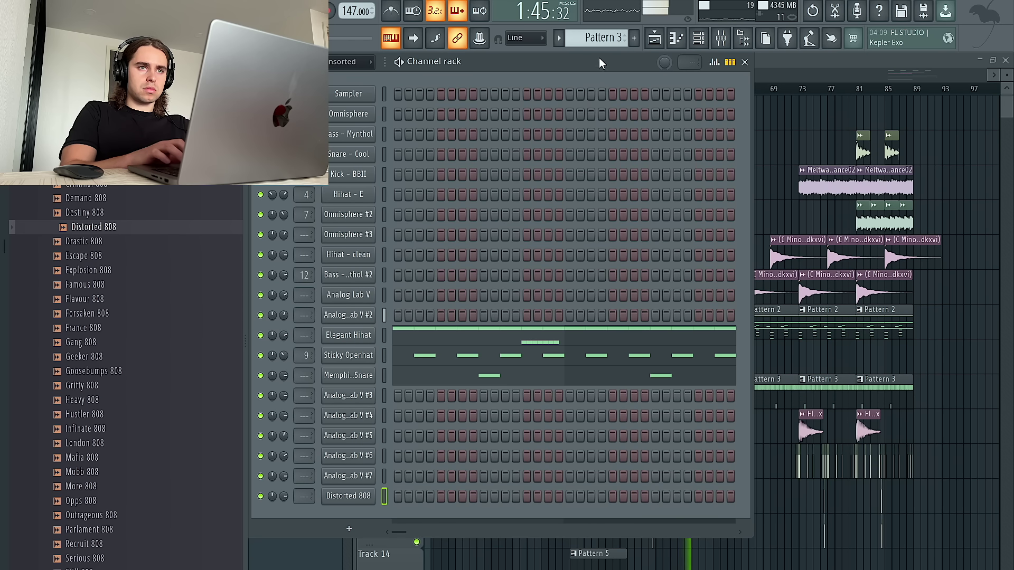
{"action": "key", "text": "F4"}
{"action": "key", "text": "super+v"}
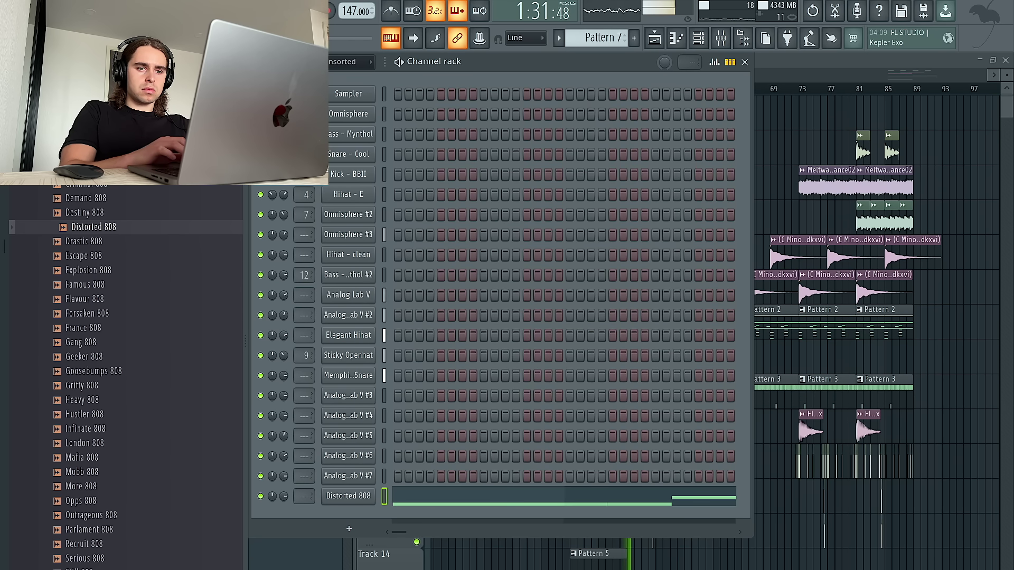
{"action": "key", "text": "F6"}
Step: Delete the Meltwater clip at bar 57 and fill bars 57 to 65 with copies of Track 9's Pattern 3 and the Rhodes chords
{"action": "right_click", "coordinate": [714, 177]}
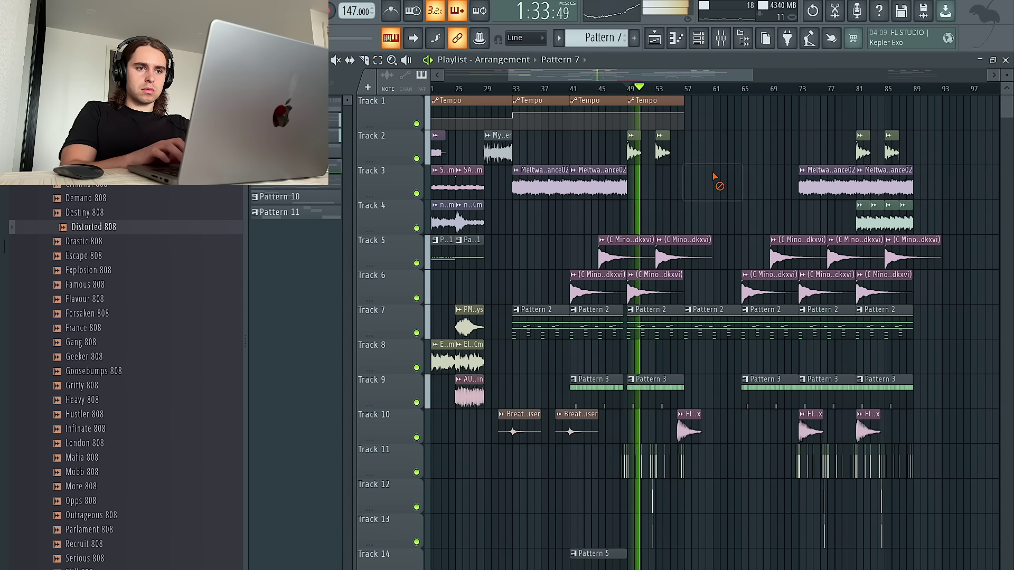
{"action": "left_click", "coordinate": [701, 390]}
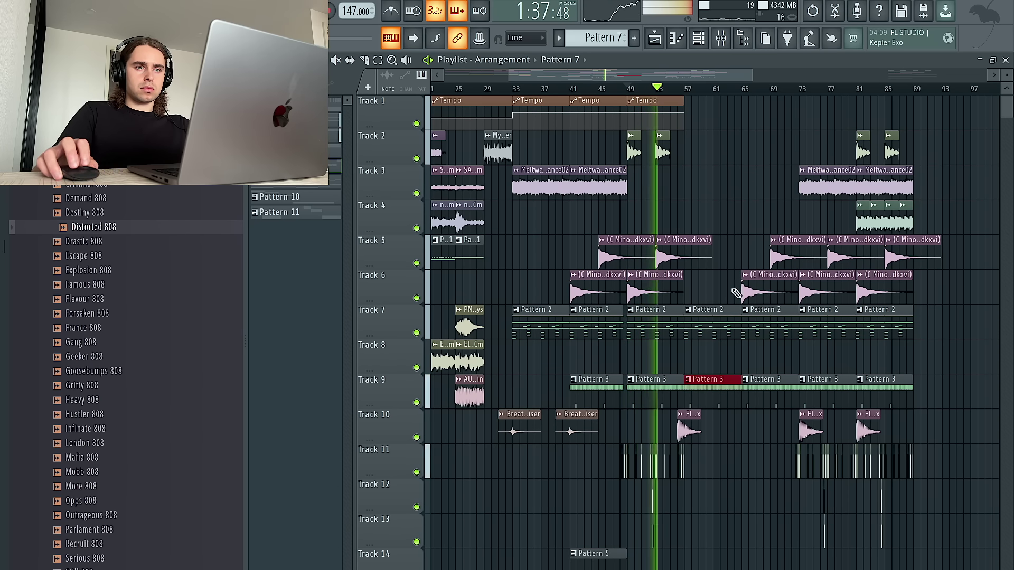
{"action": "scroll", "coordinate": [718, 278], "scroll_direction": "up", "scroll_amount": 4}
{"action": "left_click_drag", "start_coordinate": [711, 283], "coordinate": [646, 257]}
{"action": "left_click_drag", "start_coordinate": [628, 248], "coordinate": [737, 237]}
Step: Make Track 7's Pattern 2 clip at bar 57 unique and copy the percussion clips on Tracks 11 to 13 into that section
{"action": "left_click", "coordinate": [712, 320]}
{"action": "left_click_drag", "start_coordinate": [715, 543], "coordinate": [543, 443]}
Step: Extend the start of the Pattern 5 clip on Track 9 back to about bar 59
{"action": "scroll", "coordinate": [595, 490], "scroll_direction": "up", "scroll_amount": 3}
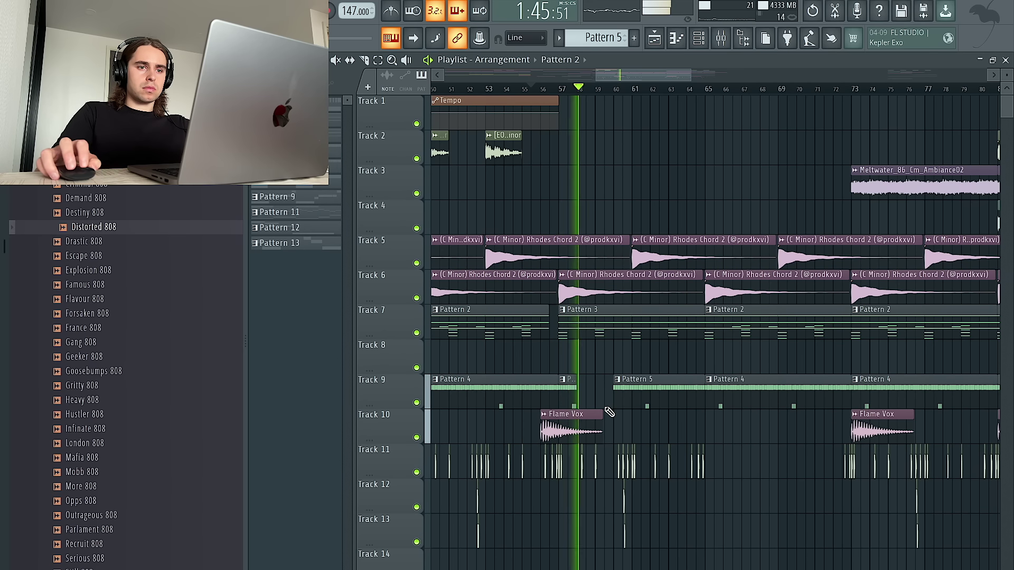
{"action": "left_click_drag", "start_coordinate": [613, 408], "coordinate": [596, 404]}
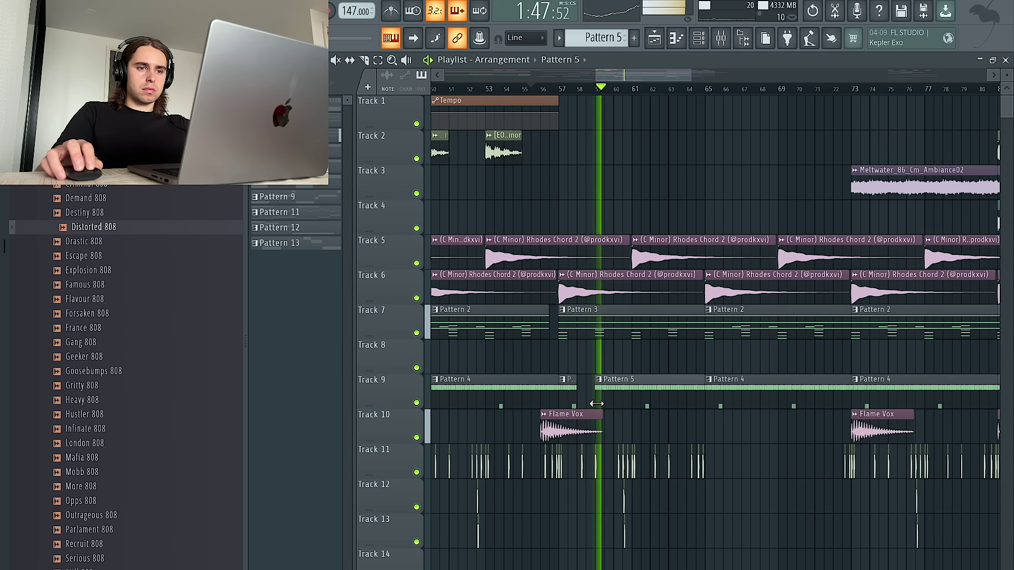
Step: Replace the Pattern 2 clip at bar 65 on Track 7 with a copy of the Pattern 3 clip from bar 57
{"action": "scroll", "coordinate": [684, 398], "scroll_direction": "down", "scroll_amount": 5}
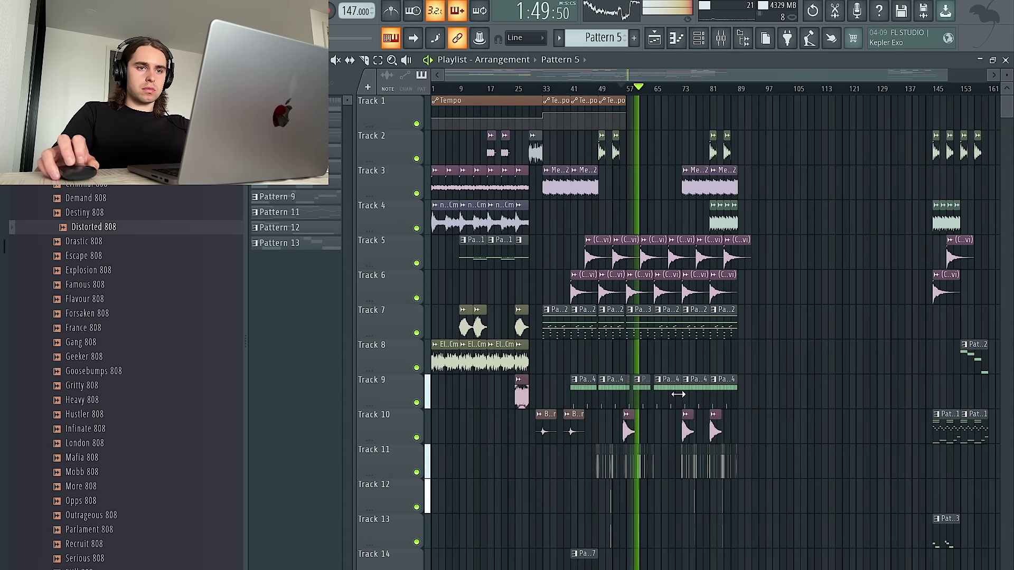
{"action": "scroll", "coordinate": [670, 333], "scroll_direction": "up", "scroll_amount": 3}
{"action": "right_click", "coordinate": [669, 331]}
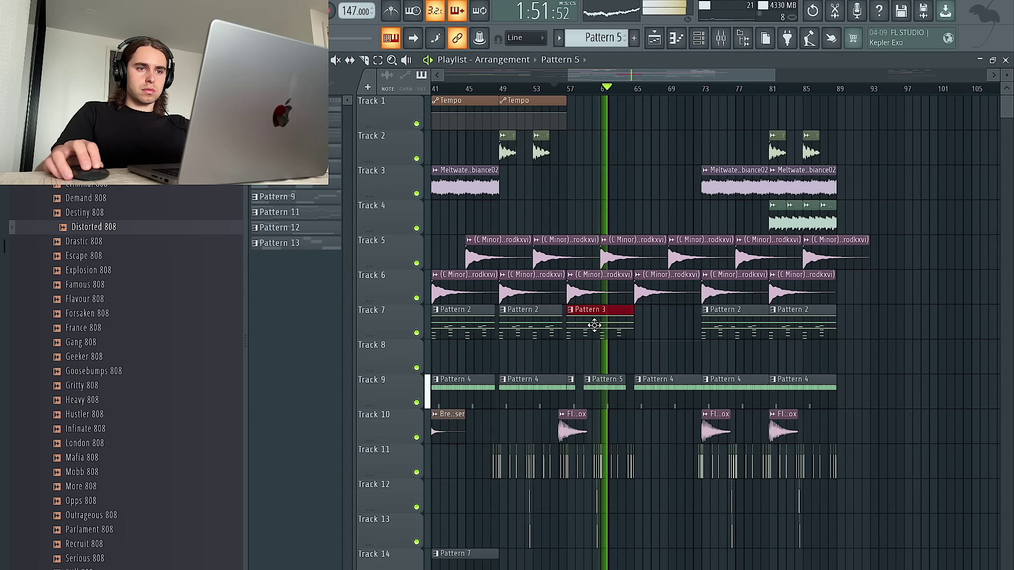
{"action": "scroll", "coordinate": [602, 338], "scroll_direction": "down", "scroll_amount": 3}
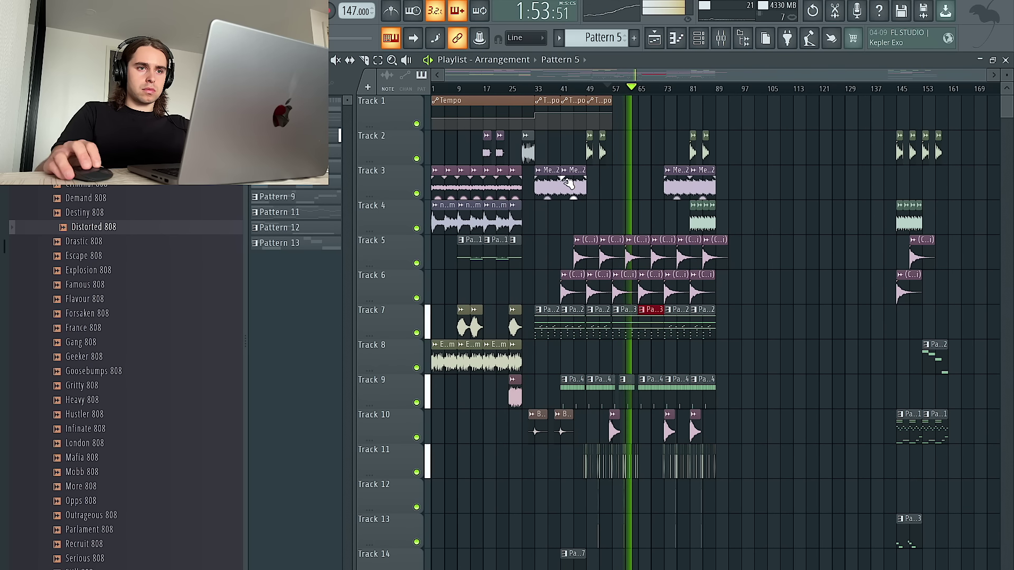
Step: Move the group of synth clips on Track 4 from bar 81 back to about bar 72
{"action": "scroll", "coordinate": [604, 201], "scroll_direction": "up", "scroll_amount": 2}
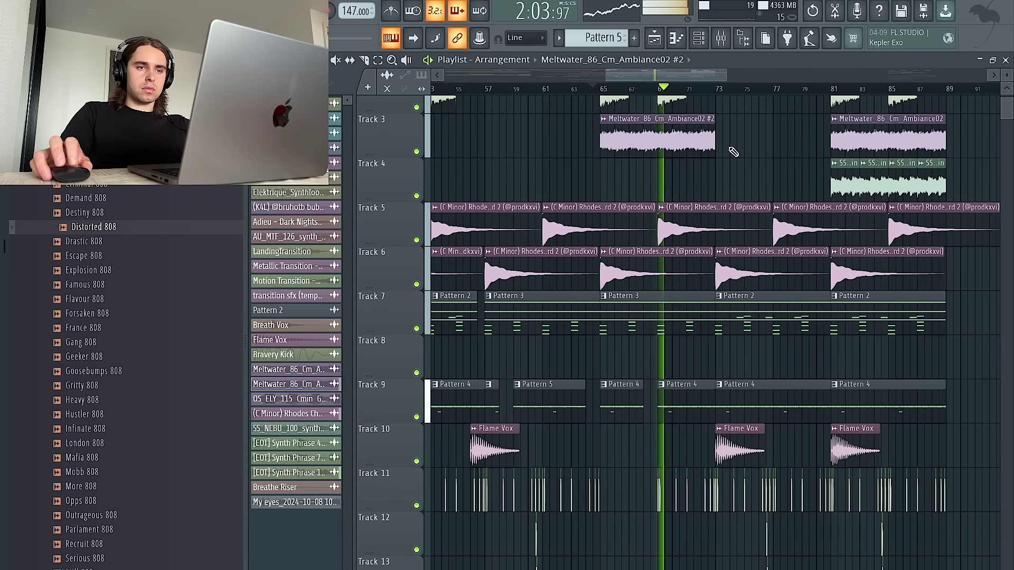
{"action": "scroll", "coordinate": [733, 152], "scroll_direction": "down", "scroll_amount": 3}
{"action": "scroll", "coordinate": [734, 156], "scroll_direction": "up", "scroll_amount": 3}
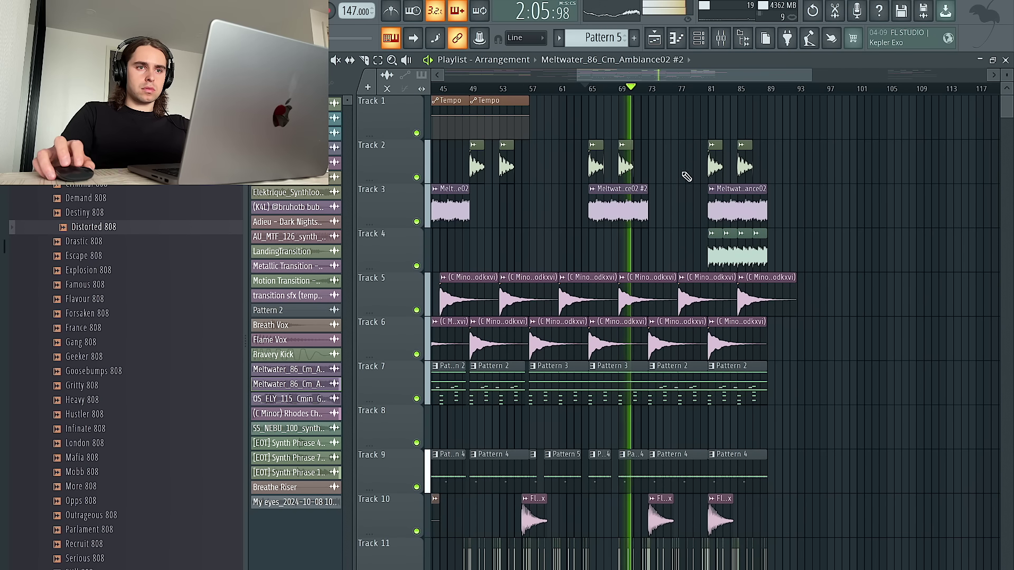
{"action": "left_click_drag", "start_coordinate": [812, 257], "coordinate": [705, 263]}
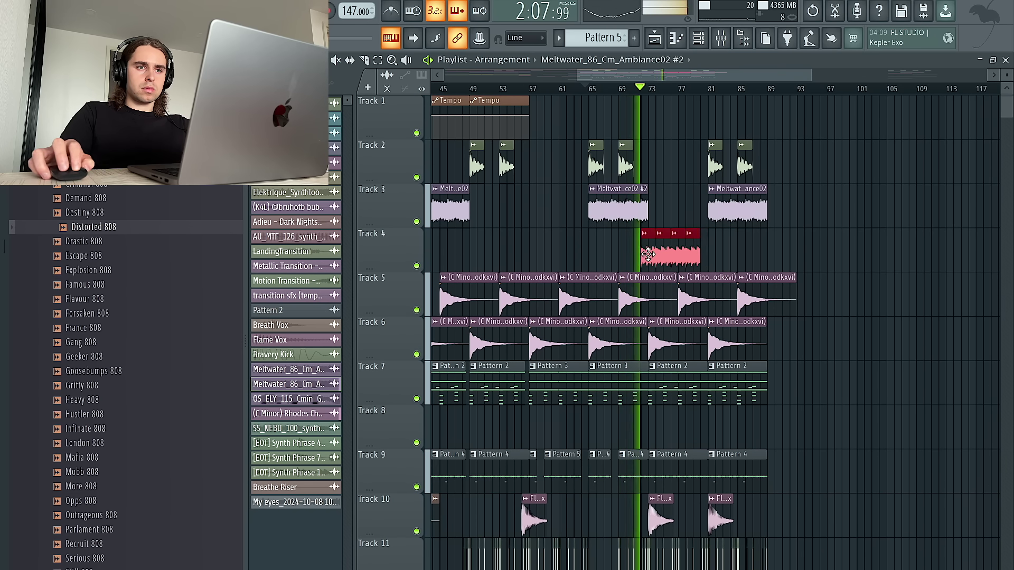
{"action": "scroll", "coordinate": [654, 256], "scroll_direction": "up", "scroll_amount": 3}
{"action": "scroll", "coordinate": [695, 233], "scroll_direction": "down", "scroll_amount": 3}
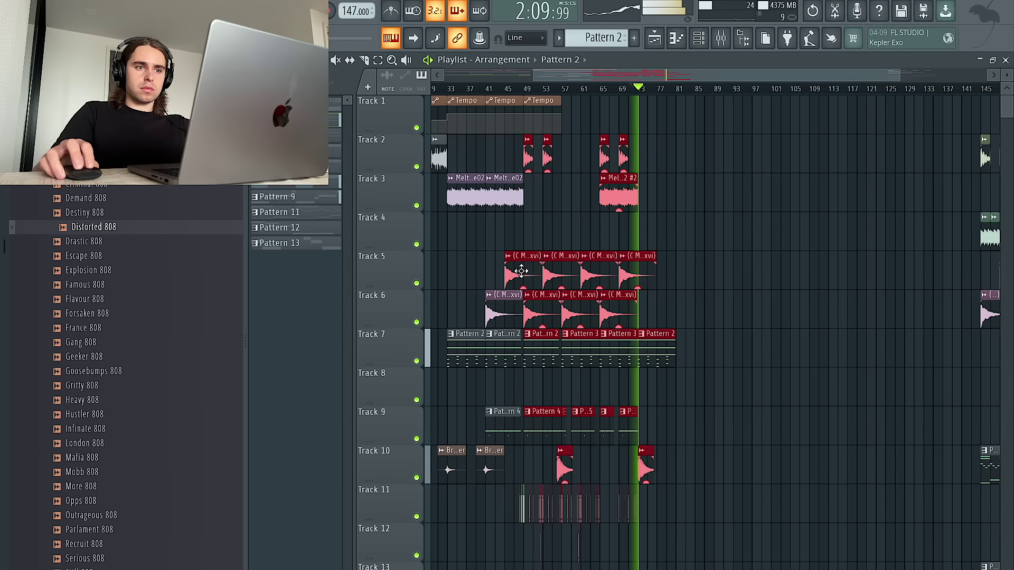
{"action": "left_click_drag", "start_coordinate": [538, 347], "coordinate": [691, 353]}
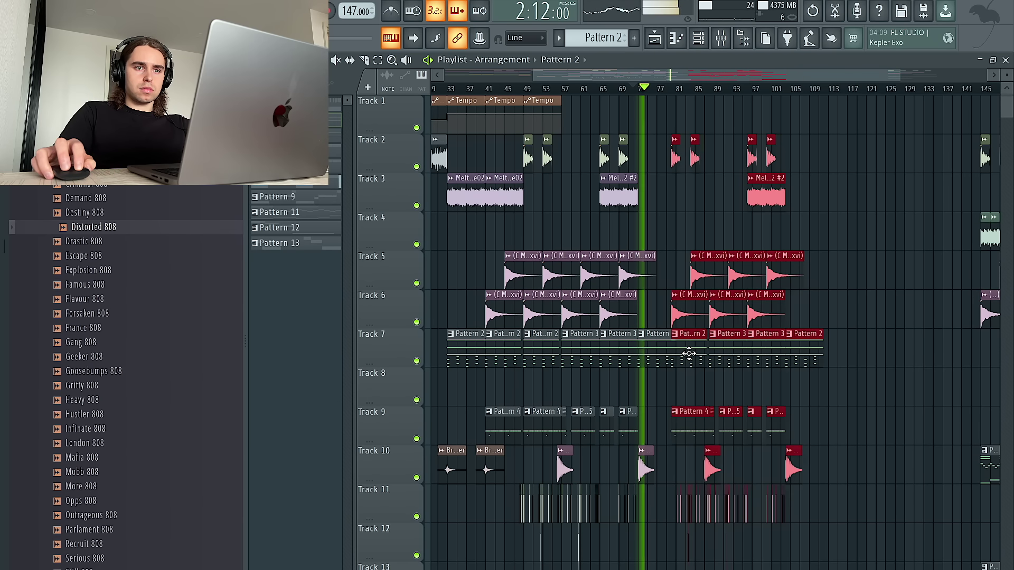
{"action": "scroll", "coordinate": [742, 360], "scroll_direction": "up", "scroll_amount": 1}
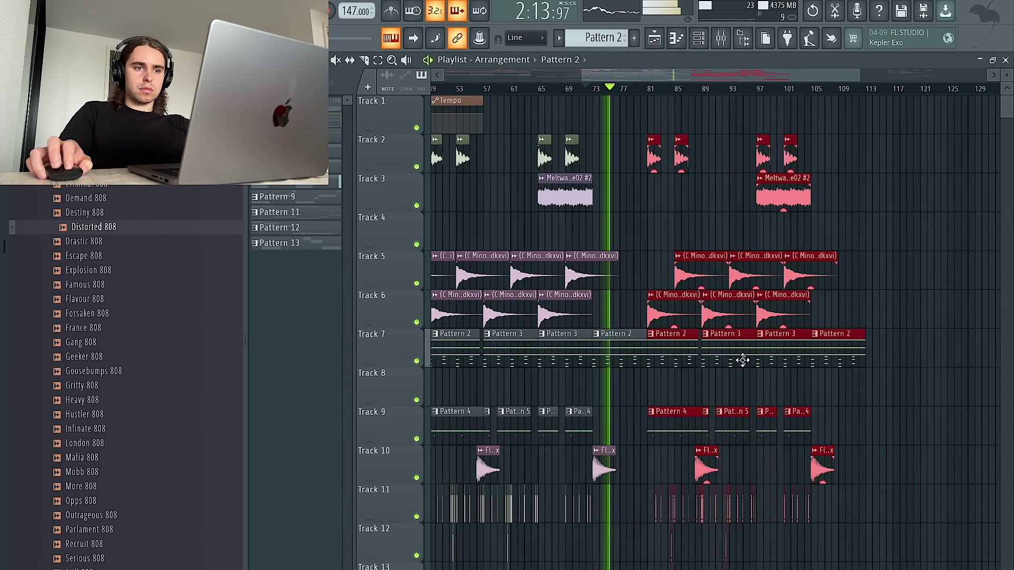
{"action": "key", "text": "Delete"}
Step: Copy all clips of the section from bar 41 to bar 81 so that the copy starts at bar 81
{"action": "scroll", "coordinate": [623, 393], "scroll_direction": "down", "scroll_amount": 3}
{"action": "mouse_move", "coordinate": [806, 560]}
{"action": "left_mouse_down"}
{"action": "mouse_move", "coordinate": [459, 71]}
{"action": "mouse_move", "coordinate": [487, 74]}
{"action": "mouse_move", "coordinate": [481, 106]}
{"action": "left_mouse_up"}
{"action": "left_click_drag", "start_coordinate": [482, 200], "coordinate": [686, 226]}
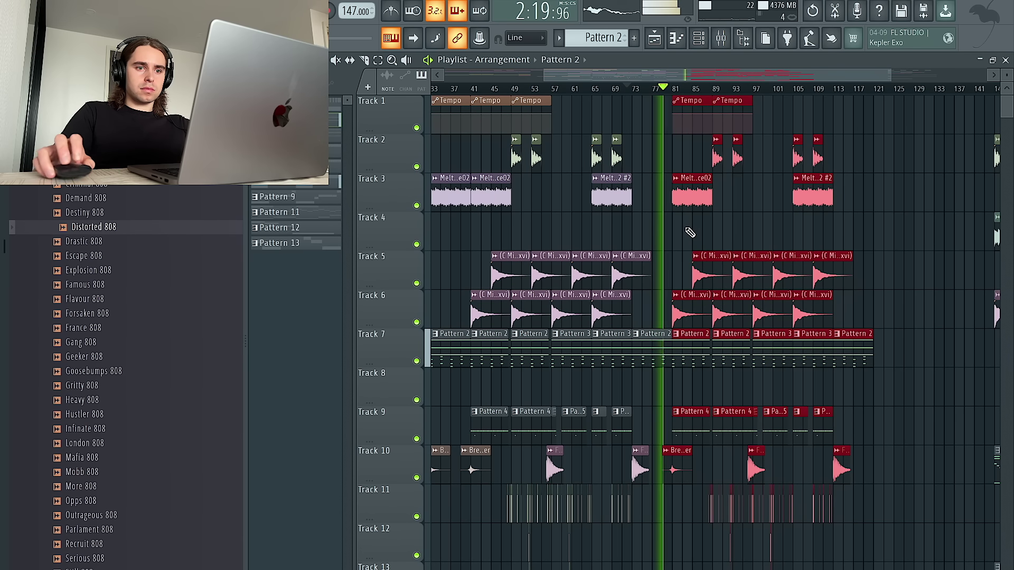
{"action": "left_click", "coordinate": [729, 234], "text": "ctrl"}
{"action": "scroll", "coordinate": [729, 235], "scroll_direction": "up", "scroll_amount": 4}
{"action": "scroll", "coordinate": [730, 235], "scroll_direction": "down", "scroll_amount": 4}
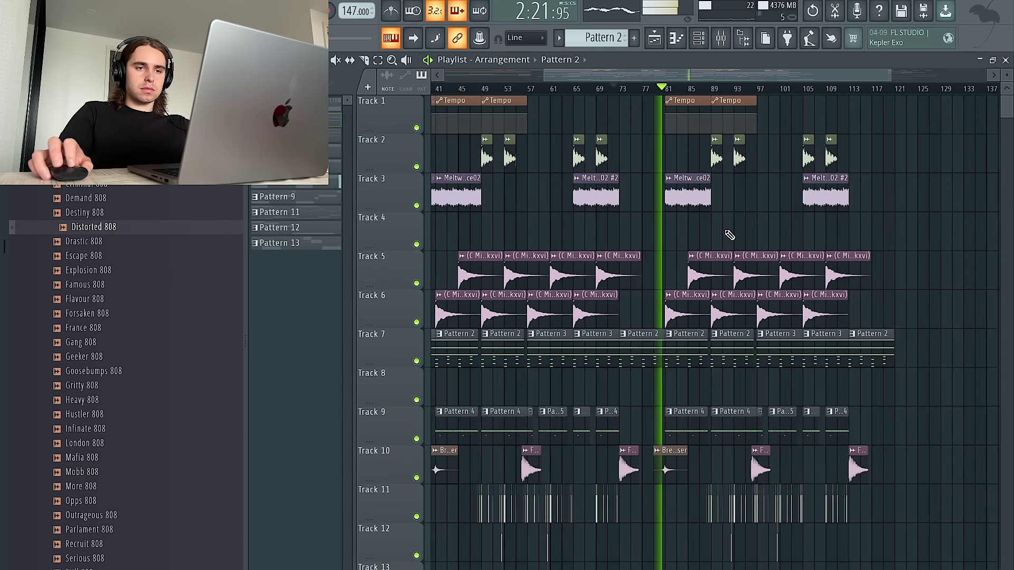
{"action": "scroll", "coordinate": [730, 235], "scroll_direction": "down", "scroll_amount": 1}
{"action": "scroll", "coordinate": [729, 235], "scroll_direction": "down", "scroll_amount": 2}
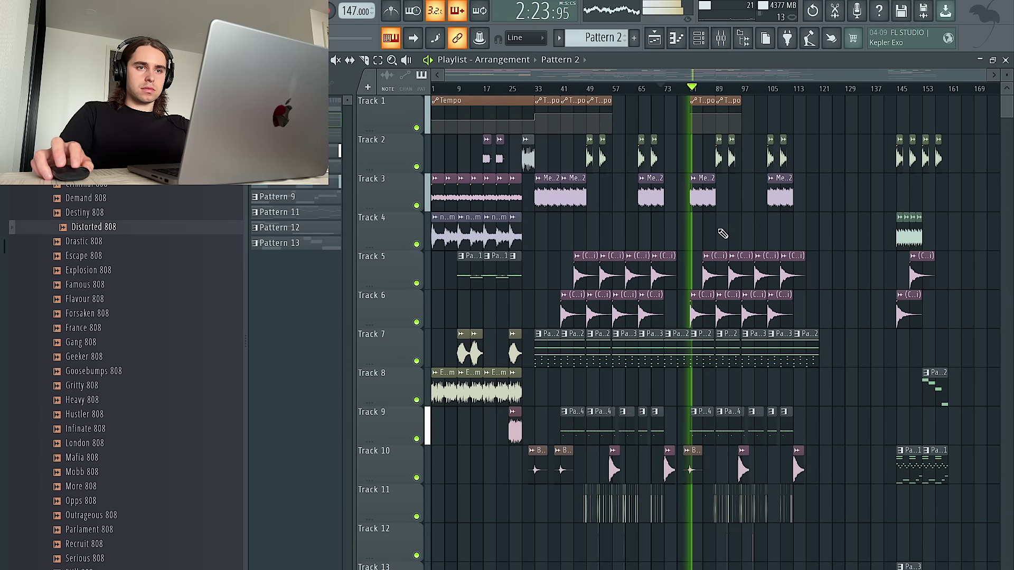
{"action": "scroll", "coordinate": [722, 233], "scroll_direction": "up", "scroll_amount": 3}
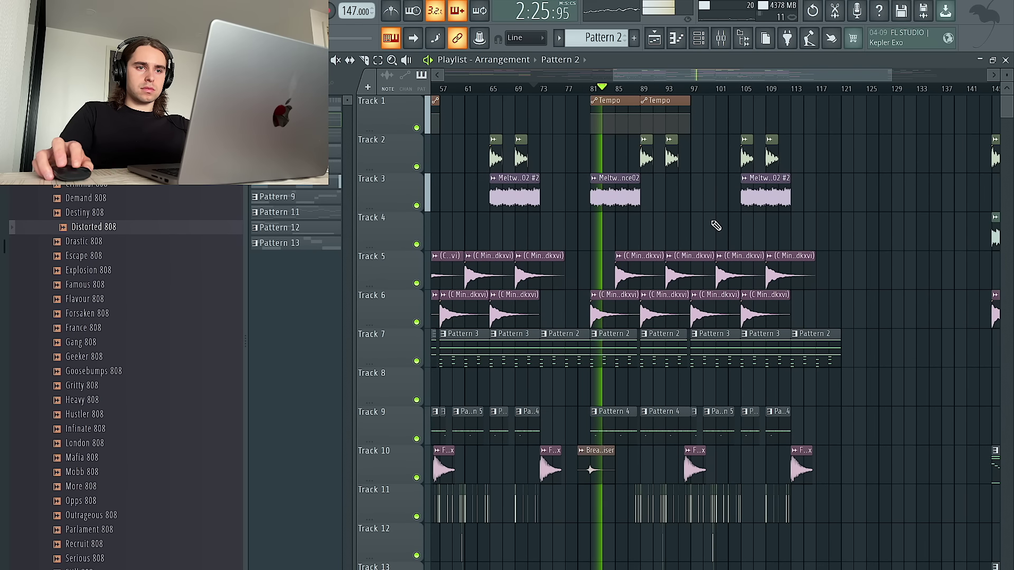
{"action": "scroll", "coordinate": [715, 226], "scroll_direction": "down", "scroll_amount": 5}
{"action": "left_click_drag", "start_coordinate": [888, 528], "coordinate": [690, 279]}
{"action": "key", "text": "Delete"}
{"action": "key", "text": "ctrl+z"}
Step: Delete the Flame Vox, percussion and pattern clips on Tracks 7 and 9 to 15 from bar 97 onwards
{"action": "left_click_drag", "start_coordinate": [865, 510], "coordinate": [695, 255]}
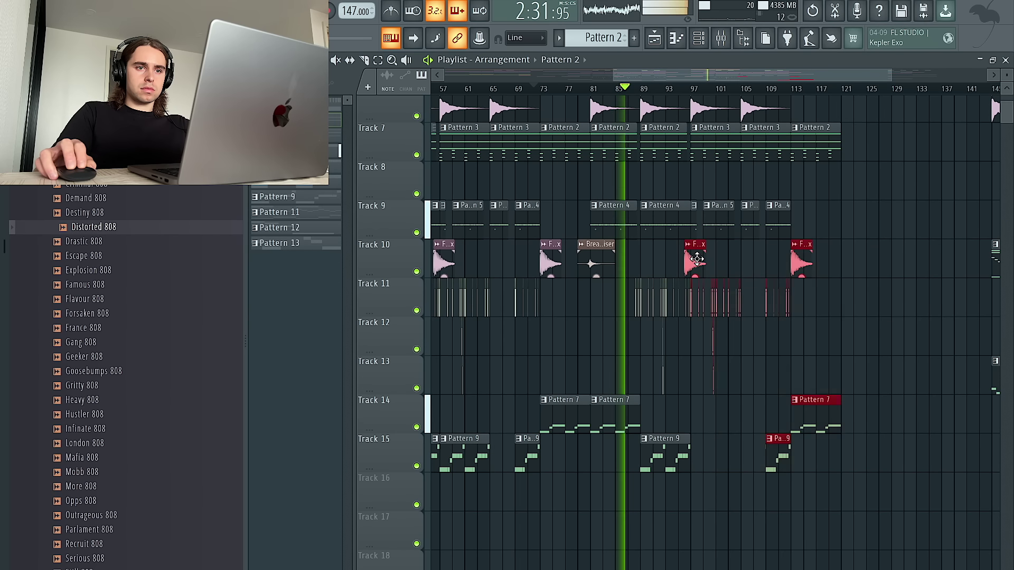
{"action": "key", "text": "Delete"}
{"action": "scroll", "coordinate": [703, 274], "scroll_direction": "up", "scroll_amount": 4}
{"action": "right_click", "coordinate": [654, 224]}
{"action": "right_click", "coordinate": [734, 231]}
{"action": "right_click", "coordinate": [797, 231]}
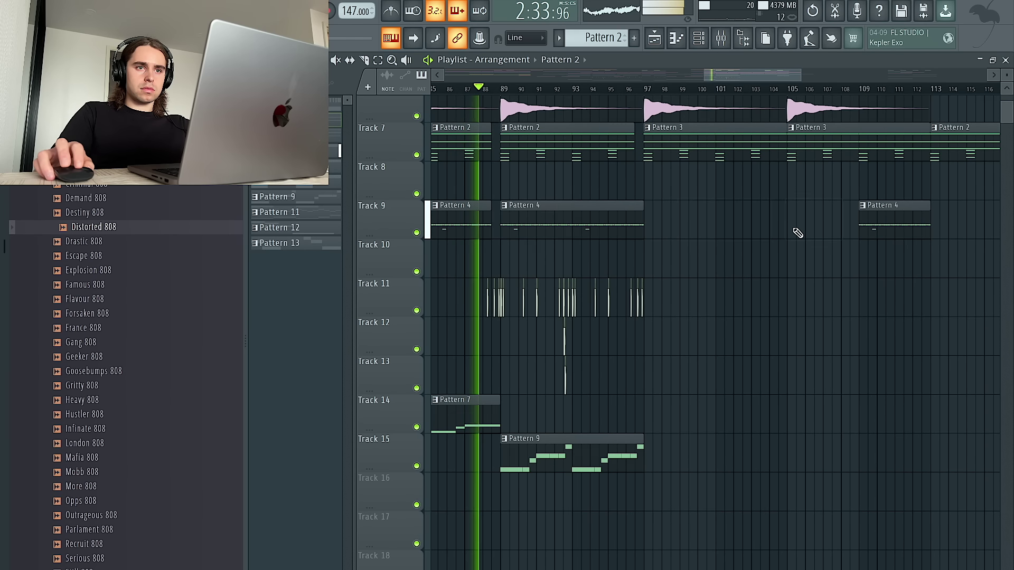
{"action": "scroll", "coordinate": [739, 285], "scroll_direction": "up", "scroll_amount": 2}
{"action": "scroll", "coordinate": [719, 302], "scroll_direction": "down", "scroll_amount": 3}
{"action": "left_click_drag", "start_coordinate": [894, 307], "coordinate": [724, 92]}
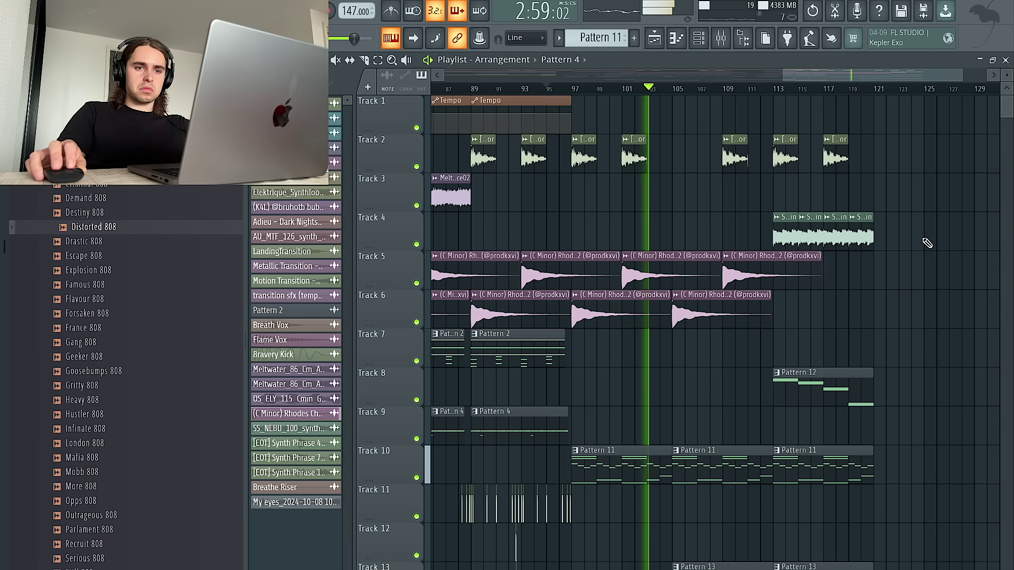
Step: Move Pattern 12 on Track 8 to bar 105 and delete the Pattern 11, Pattern 13 and Track 4 synth clips at bar 113
{"action": "left_click_drag", "start_coordinate": [826, 388], "coordinate": [727, 388]}
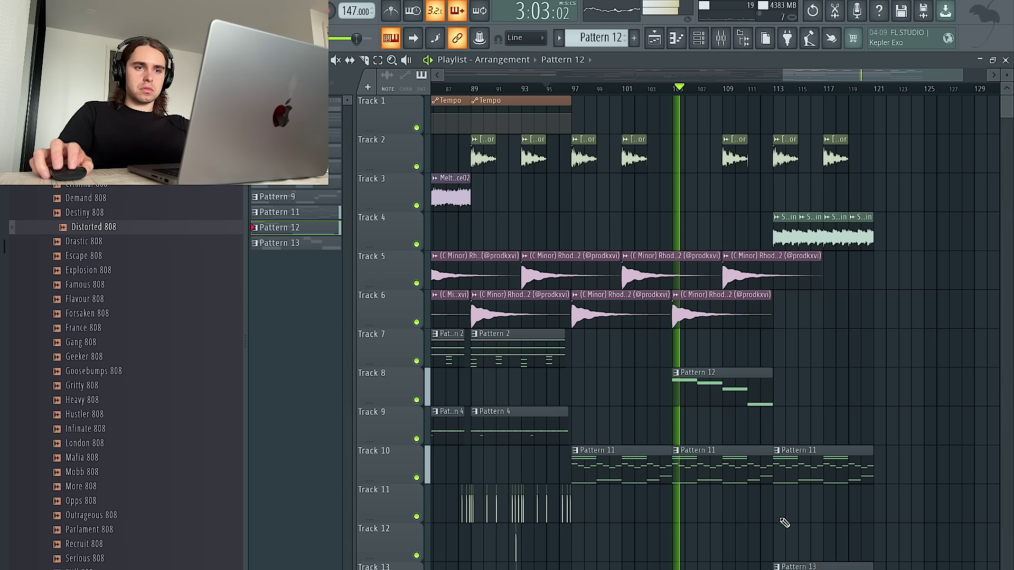
{"action": "left_click_drag", "start_coordinate": [816, 538], "coordinate": [810, 381]}
{"action": "key", "text": "Delete"}
{"action": "left_click_drag", "start_coordinate": [903, 174], "coordinate": [746, 252]}
{"action": "key", "text": "Delete"}
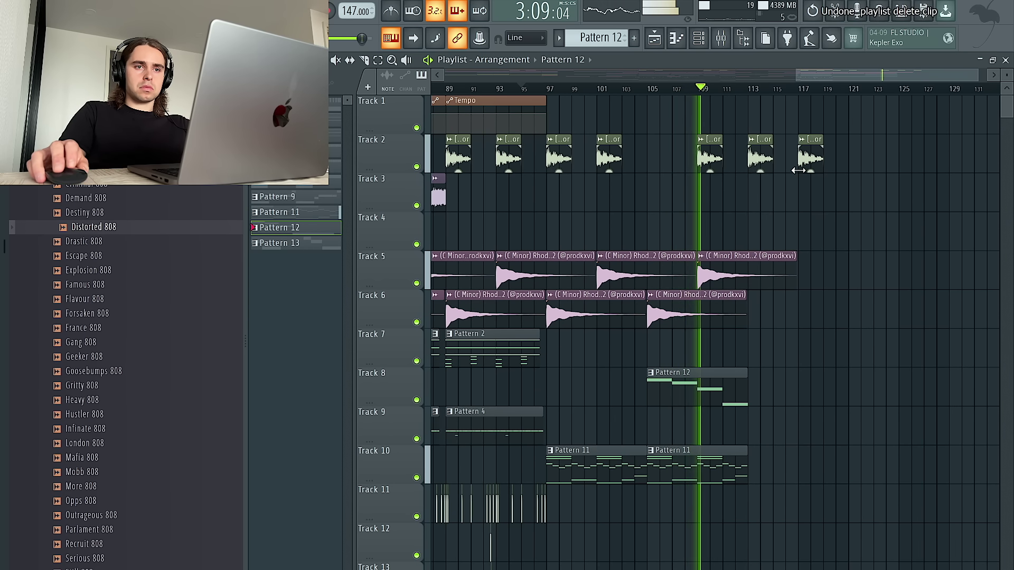
Step: Look over the full arrangement on all tracks, from the intro to the ending around bar 113
{"action": "scroll", "coordinate": [843, 225], "scroll_direction": "down", "scroll_amount": 5}
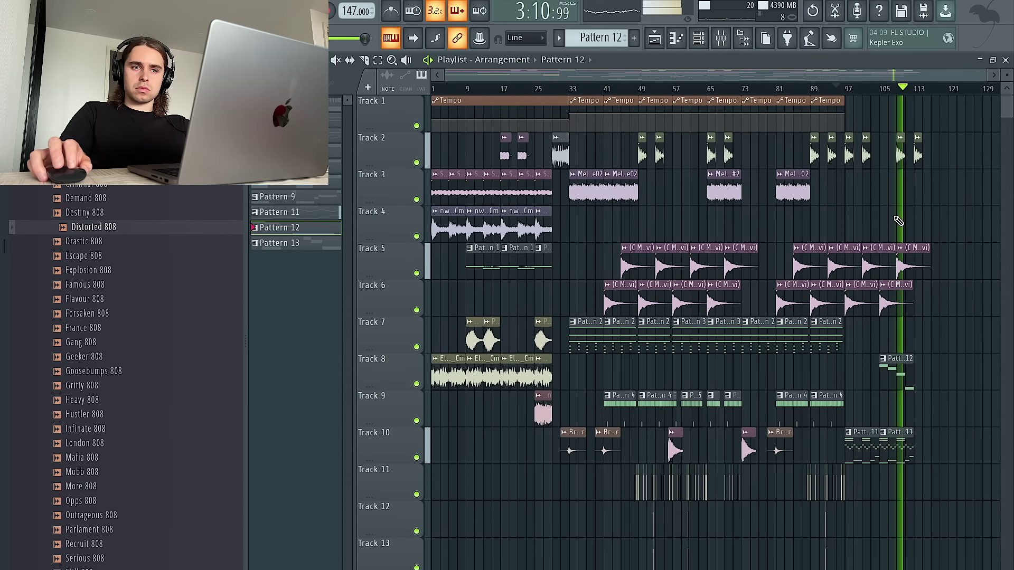
{"action": "scroll", "coordinate": [898, 221], "scroll_direction": "down", "scroll_amount": 2}
{"action": "scroll", "coordinate": [895, 214], "scroll_direction": "left", "scroll_amount": 1}
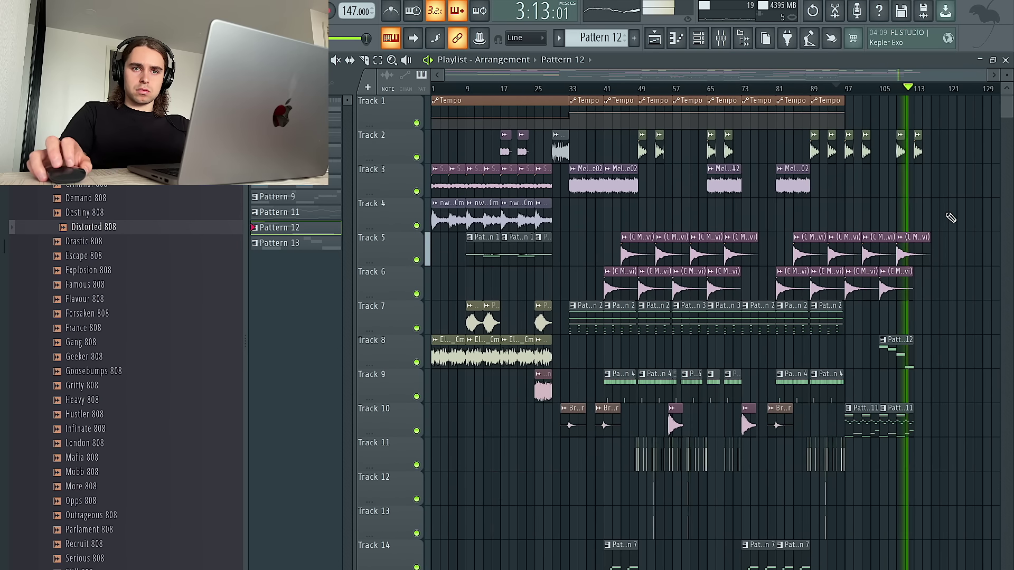
{"action": "scroll", "coordinate": [940, 201], "scroll_direction": "up", "scroll_amount": 5}
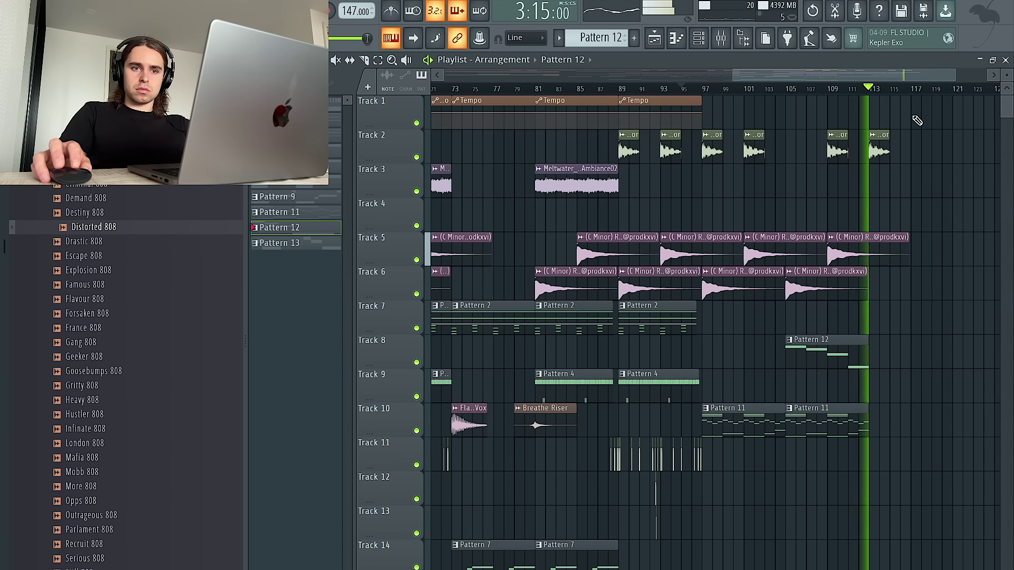
{"action": "scroll", "coordinate": [917, 121], "scroll_direction": "down", "scroll_amount": 2}
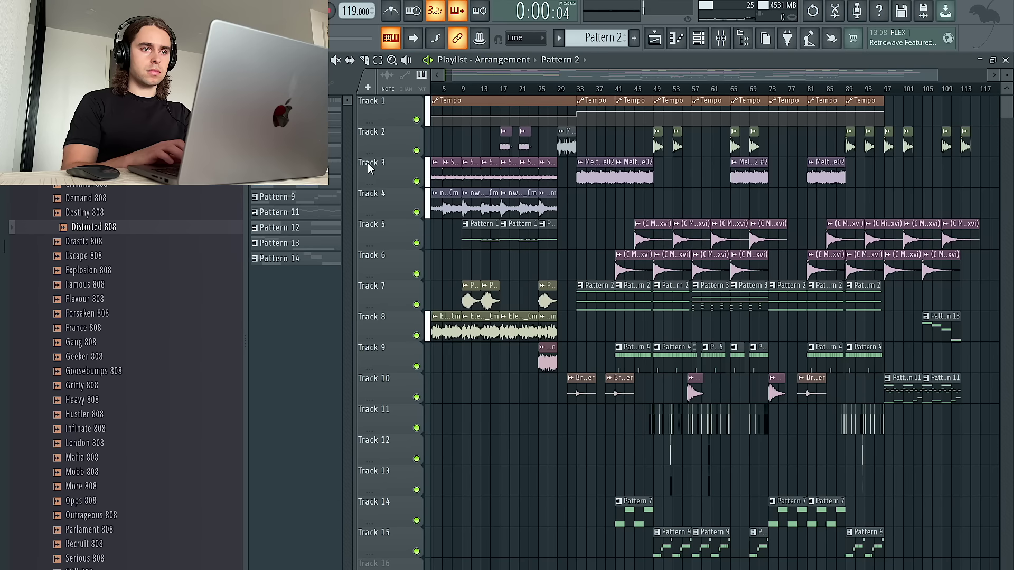
{"action": "scroll", "coordinate": [338, 239], "scroll_direction": "up", "scroll_amount": 3}
{"action": "scroll", "coordinate": [365, 219], "scroll_direction": "down", "scroll_amount": 3}
{"action": "scroll", "coordinate": [367, 220], "scroll_direction": "down", "scroll_amount": 3}
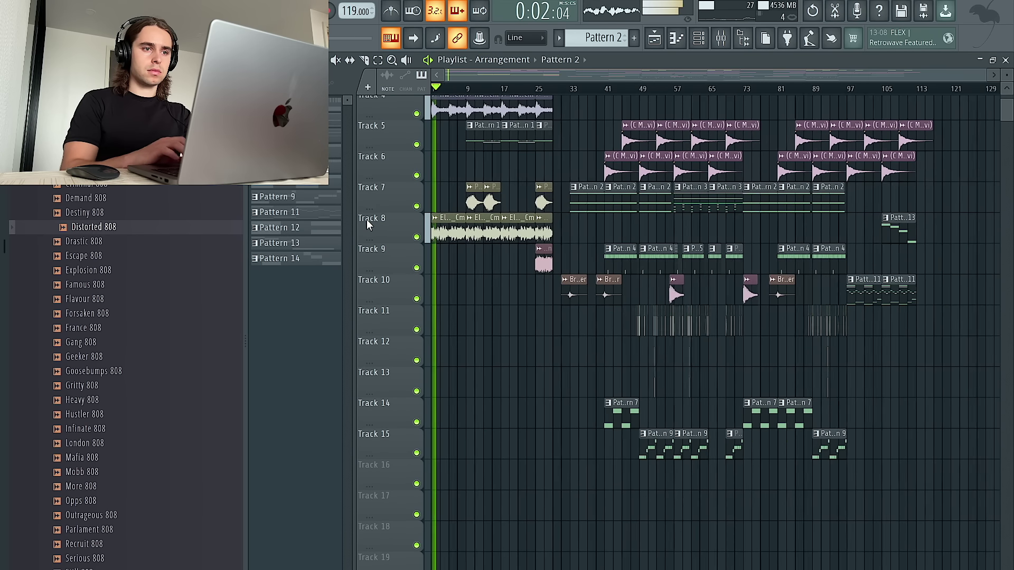
{"action": "scroll", "coordinate": [367, 220], "scroll_direction": "up", "scroll_amount": 3}
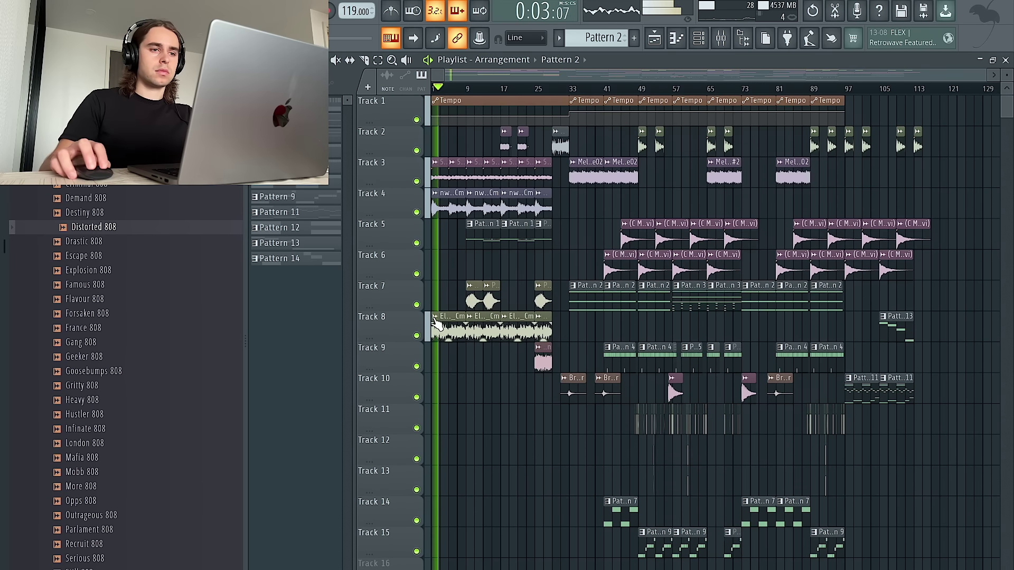
Step: Lower the Elektrique_Synthloop level on mixer insert 2 and slightly lower the SA_115 synth lead on insert 3
{"action": "left_click", "coordinate": [723, 38]}
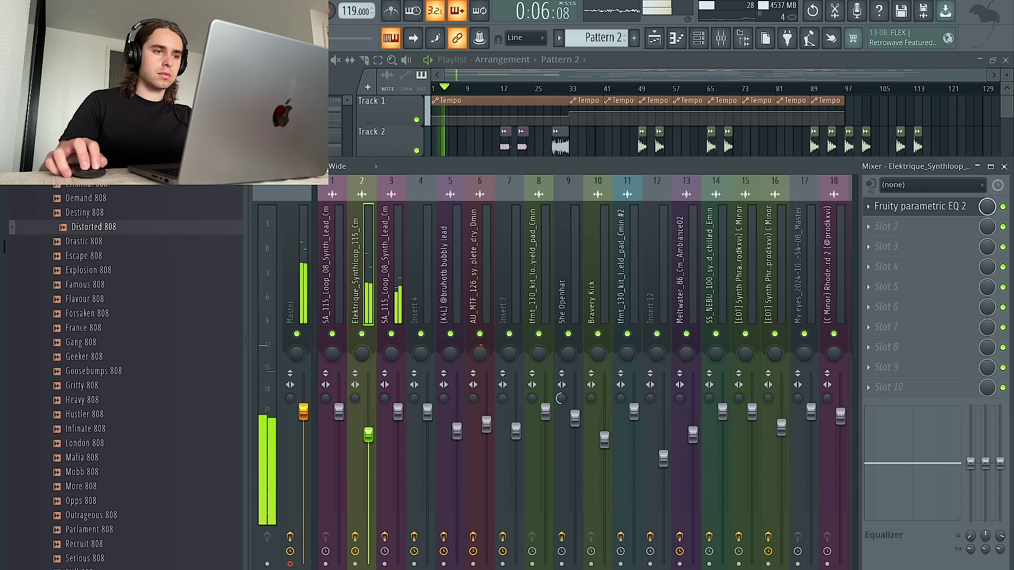
{"action": "left_click", "coordinate": [397, 426]}
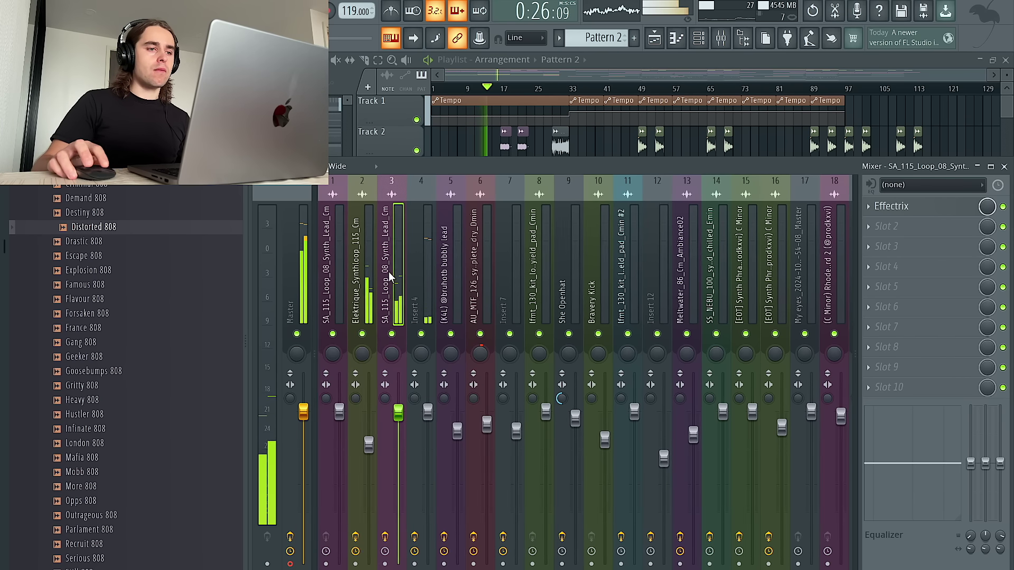
{"action": "left_click", "coordinate": [368, 446]}
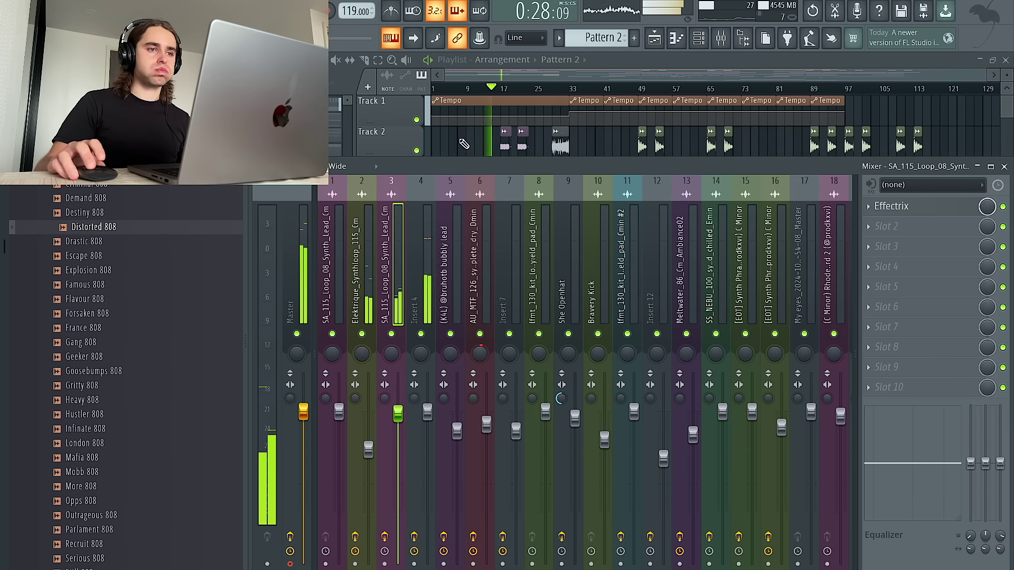
{"action": "key", "text": "F9"}
Step: Check the channel settings of the PMAM_Synth_Loop_125_Cmin_Monkeys clip and look through the channel rack
{"action": "double_click", "coordinate": [491, 302]}
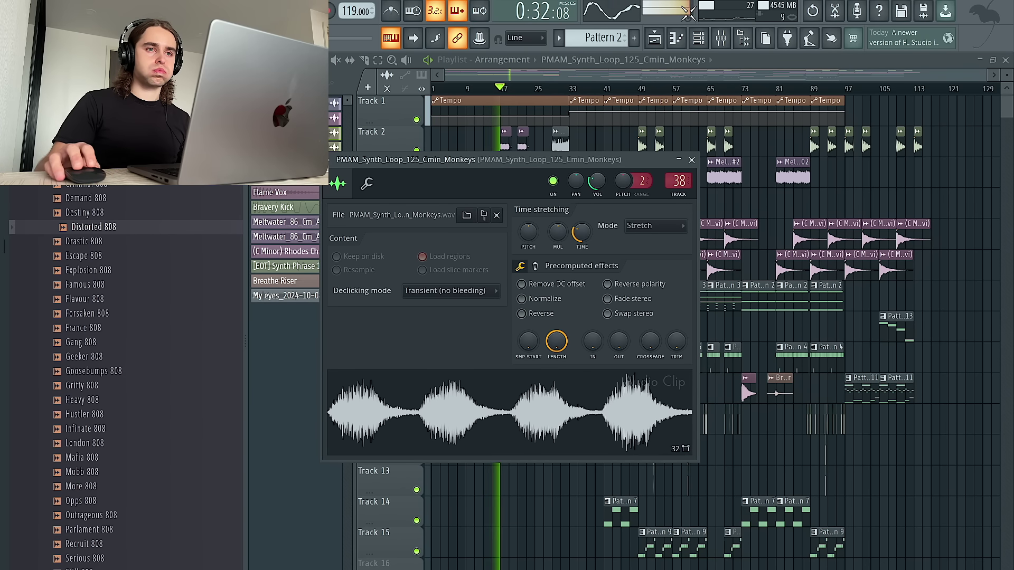
{"action": "left_click", "coordinate": [702, 40]}
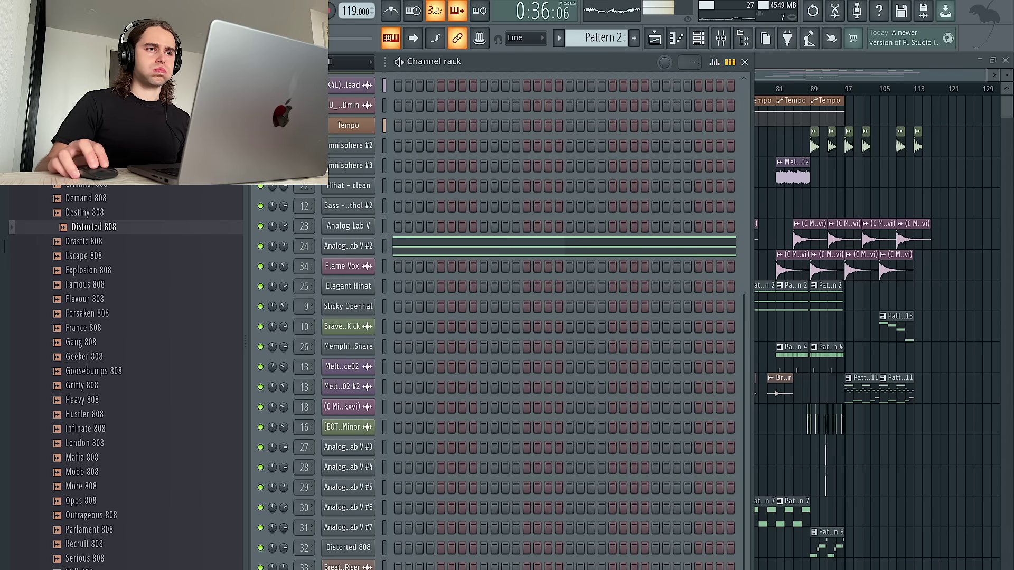
{"action": "key", "text": "F6"}
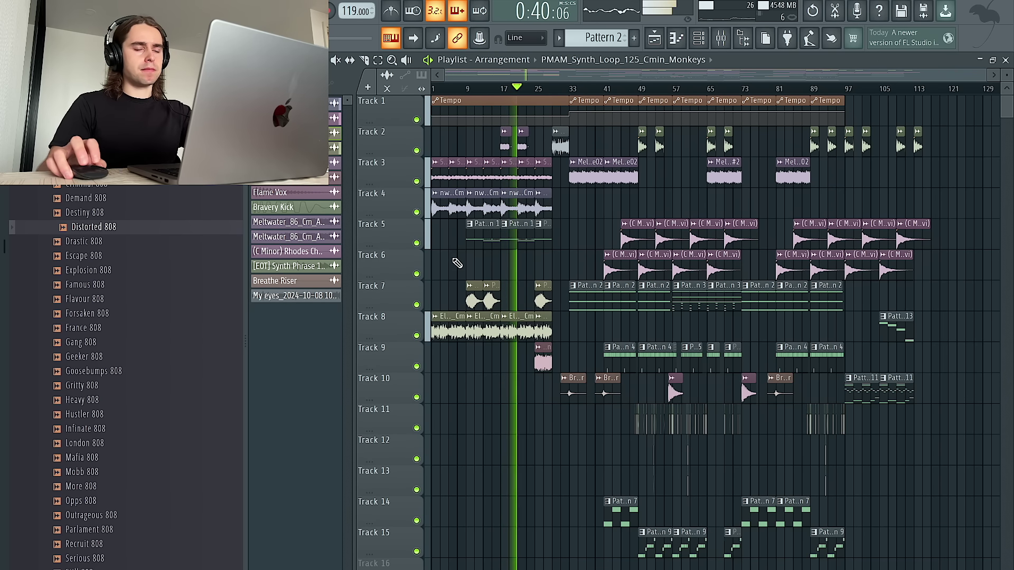
Step: Examine the intro clips and the transition into bar 33 in the playlist during playback
{"action": "scroll", "coordinate": [461, 282], "scroll_direction": "up", "scroll_amount": 3}
{"action": "scroll", "coordinate": [541, 268], "scroll_direction": "up", "scroll_amount": 2}
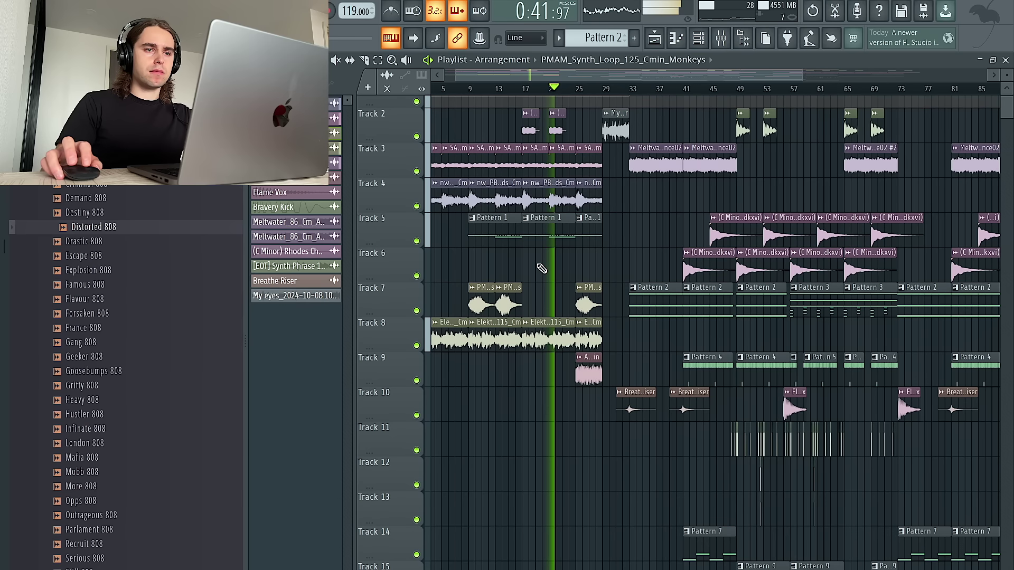
{"action": "scroll", "coordinate": [542, 268], "scroll_direction": "down", "scroll_amount": 3}
{"action": "scroll", "coordinate": [540, 266], "scroll_direction": "down", "scroll_amount": 1}
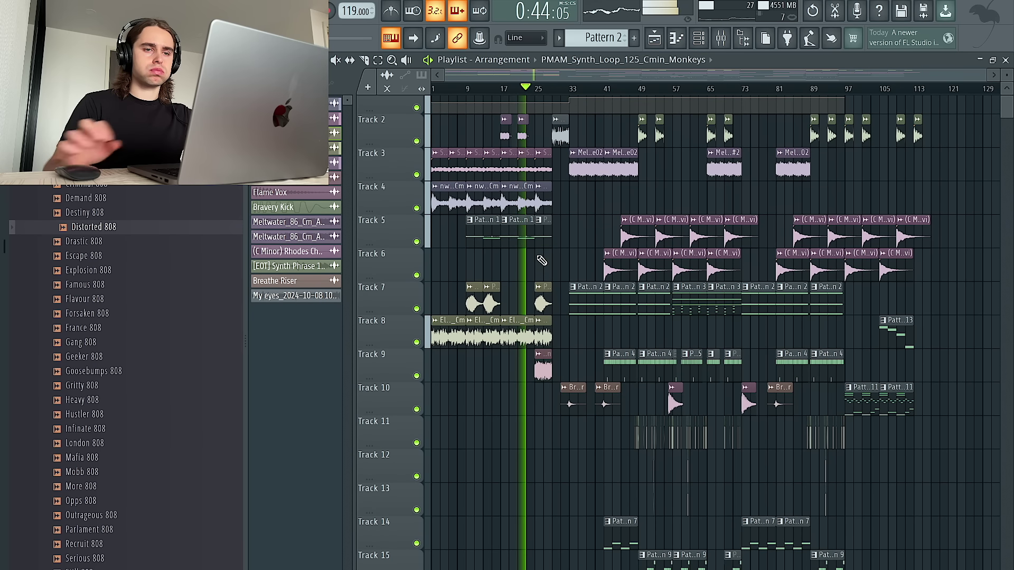
{"action": "scroll", "coordinate": [542, 260], "scroll_direction": "right", "scroll_amount": 1}
{"action": "scroll", "coordinate": [523, 267], "scroll_direction": "up", "scroll_amount": 3}
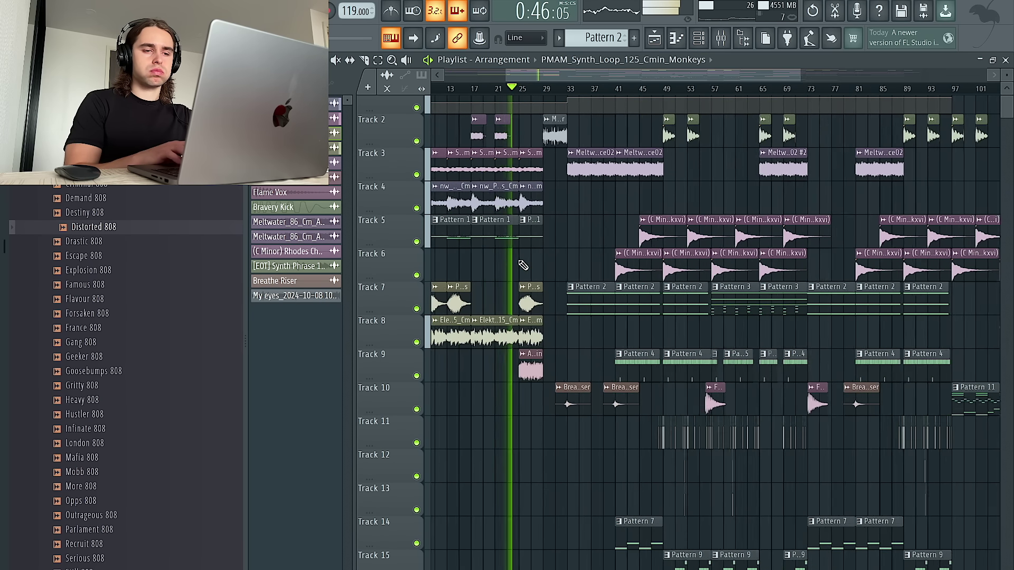
{"action": "scroll", "coordinate": [535, 325], "scroll_direction": "down", "scroll_amount": 3}
{"action": "scroll", "coordinate": [535, 325], "scroll_direction": "down", "scroll_amount": 1}
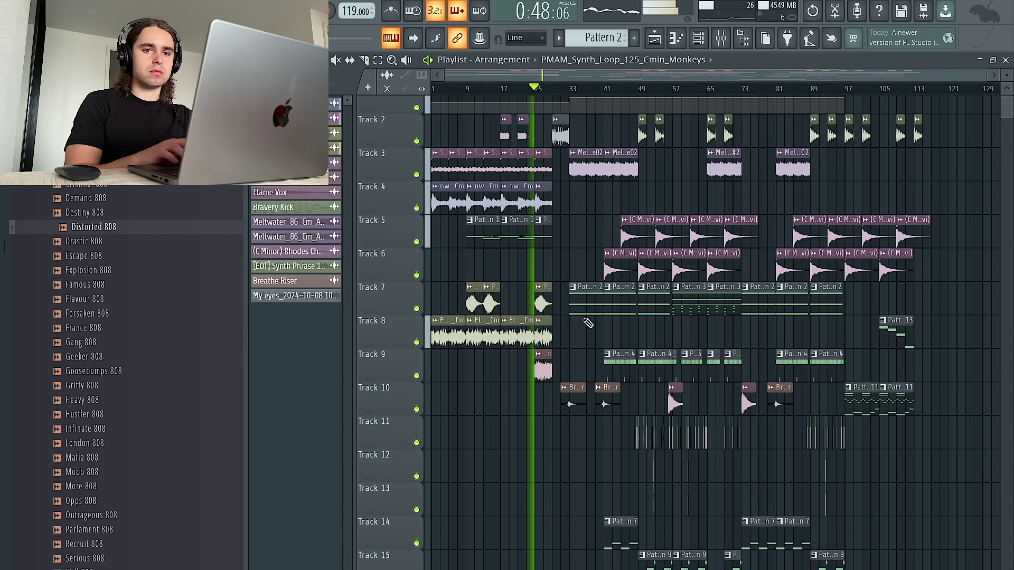
{"action": "scroll", "coordinate": [601, 320], "scroll_direction": "up", "scroll_amount": 1}
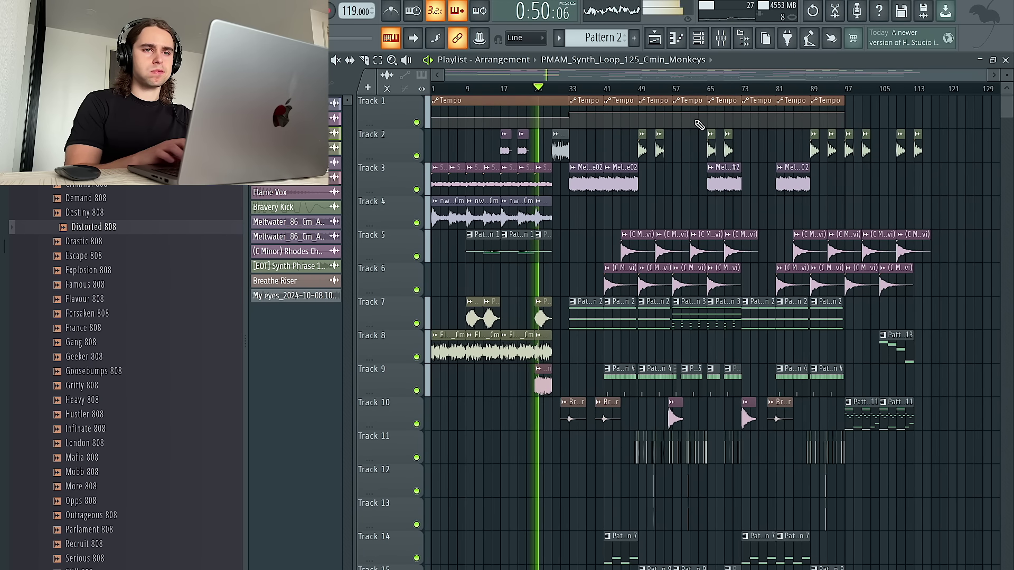
Step: Review the instrument list in the channel rack and return to the playlist around bars 17 to 85
{"action": "left_click", "coordinate": [701, 40]}
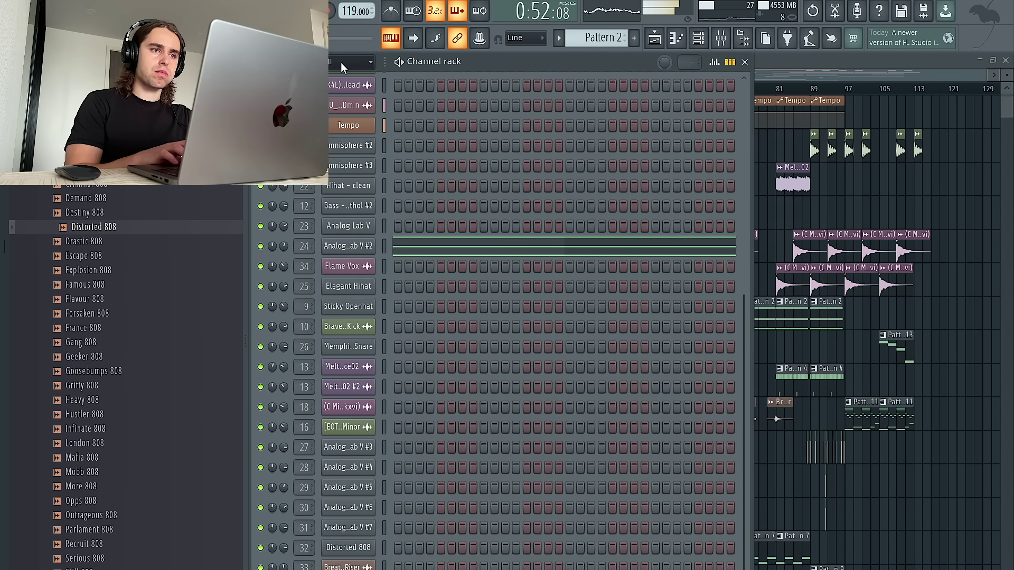
{"action": "scroll", "coordinate": [457, 218], "scroll_direction": "up", "scroll_amount": 4}
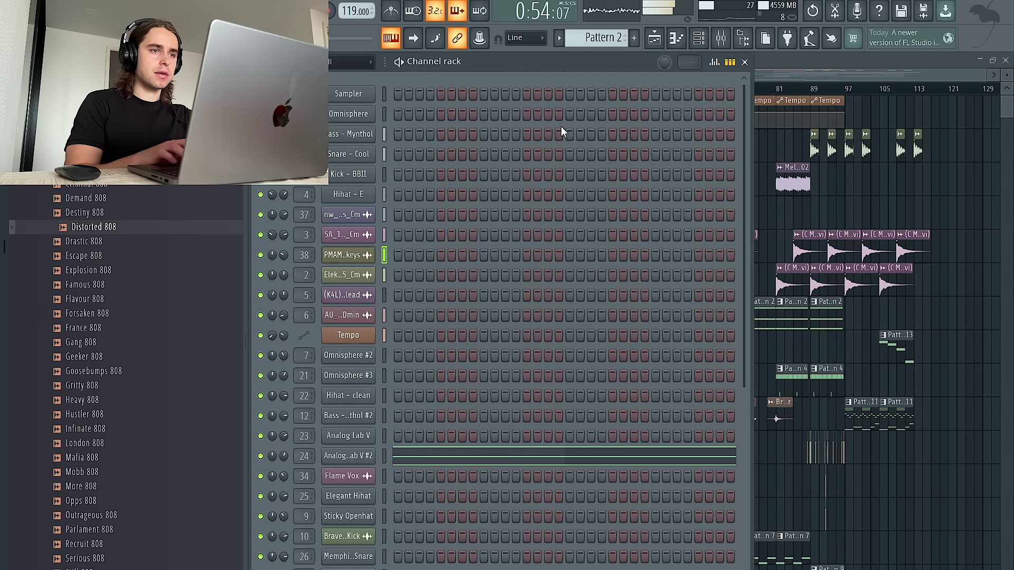
{"action": "left_click", "coordinate": [818, 206]}
{"action": "scroll", "coordinate": [572, 227], "scroll_direction": "up", "scroll_amount": 2}
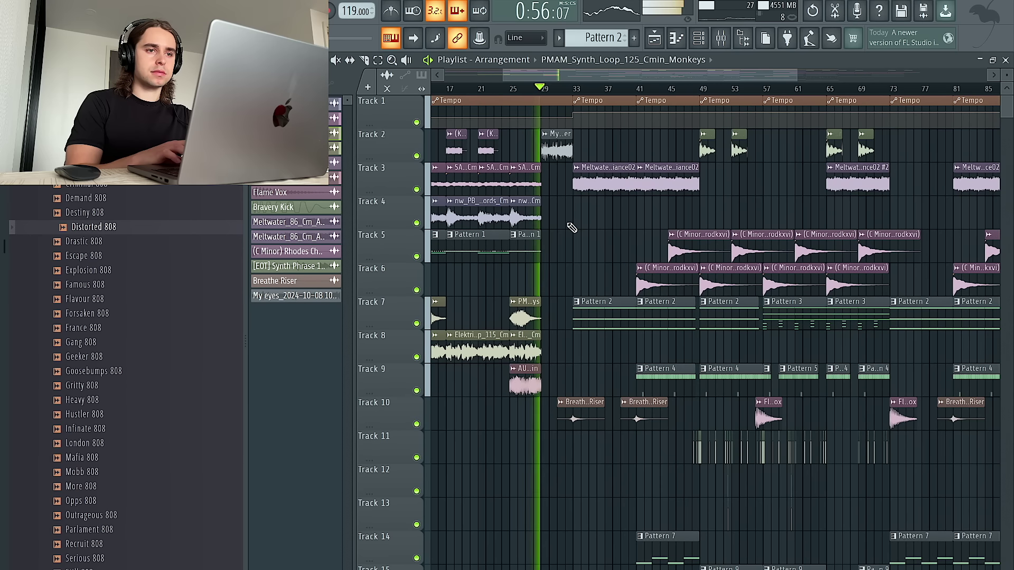
Step: Leave the Pattern 7 bass notes and examine the arrangement around bars 17 to 97 during playback
{"action": "scroll", "coordinate": [572, 227], "scroll_direction": "up", "scroll_amount": 2}
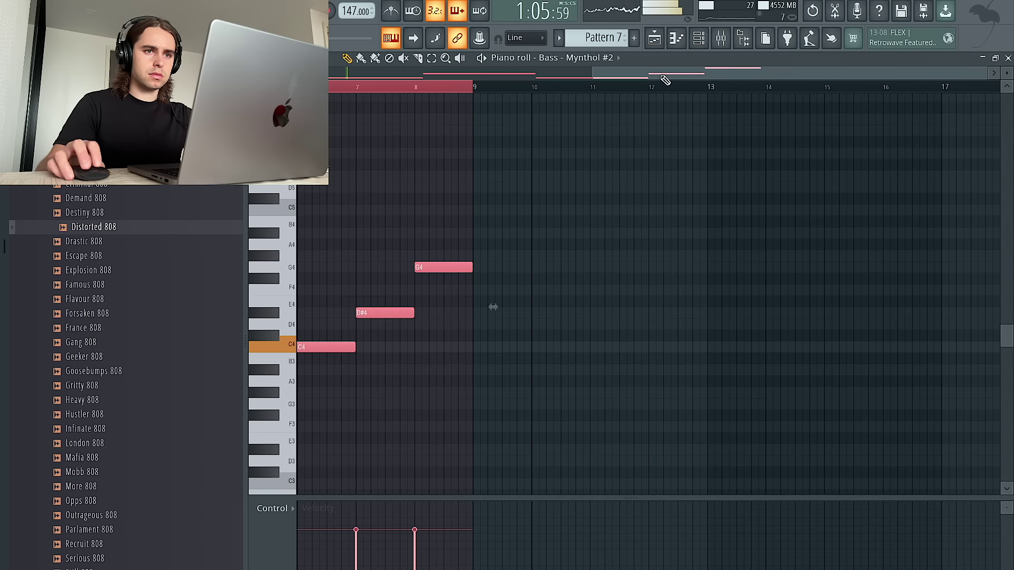
{"action": "left_click", "coordinate": [654, 40]}
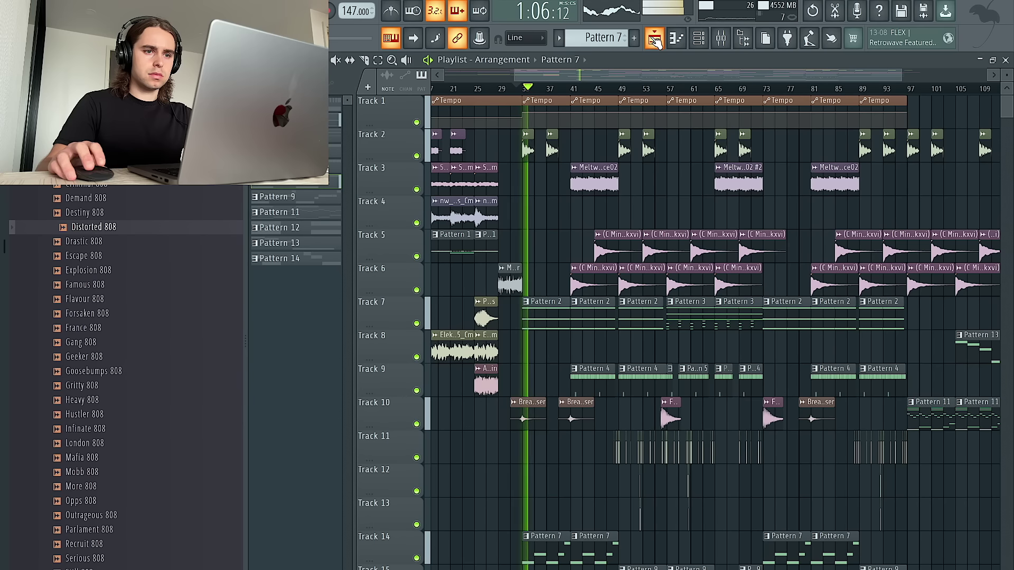
{"action": "scroll", "coordinate": [547, 294], "scroll_direction": "up", "scroll_amount": 2, "text": "ctrl"}
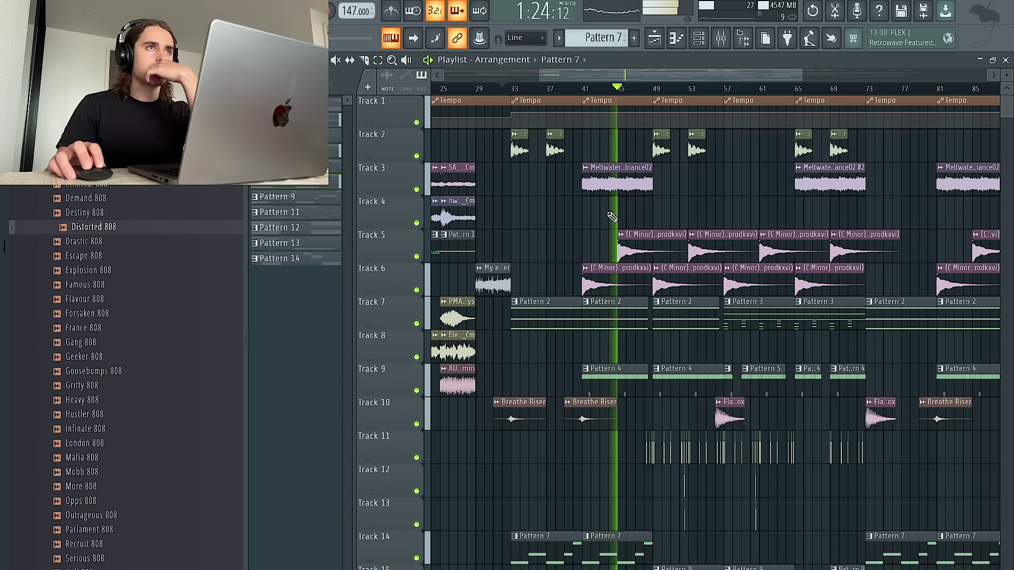
{"action": "scroll", "coordinate": [581, 225], "scroll_direction": "up", "scroll_amount": 5}
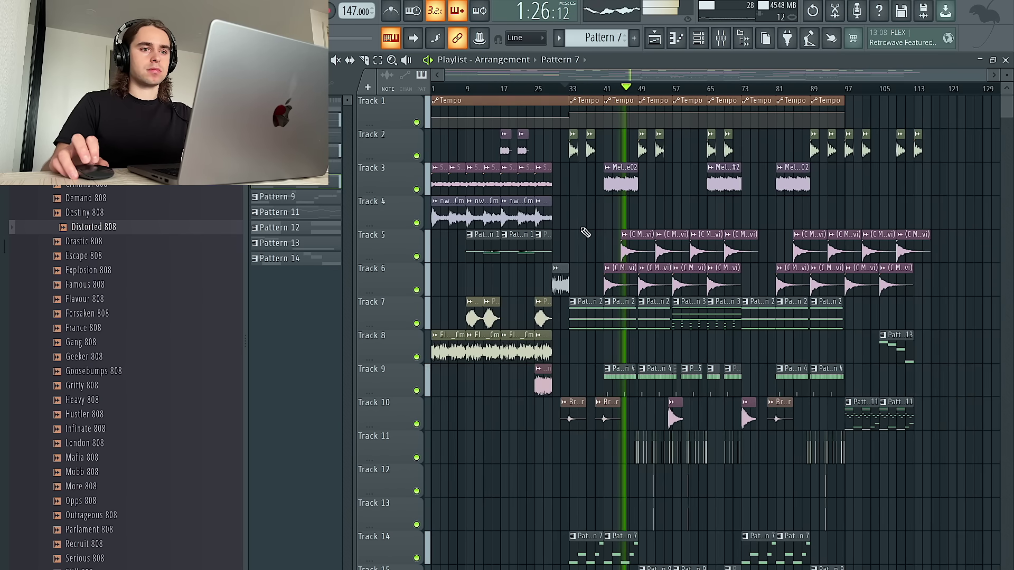
{"action": "scroll", "coordinate": [625, 233], "scroll_direction": "up", "scroll_amount": 8}
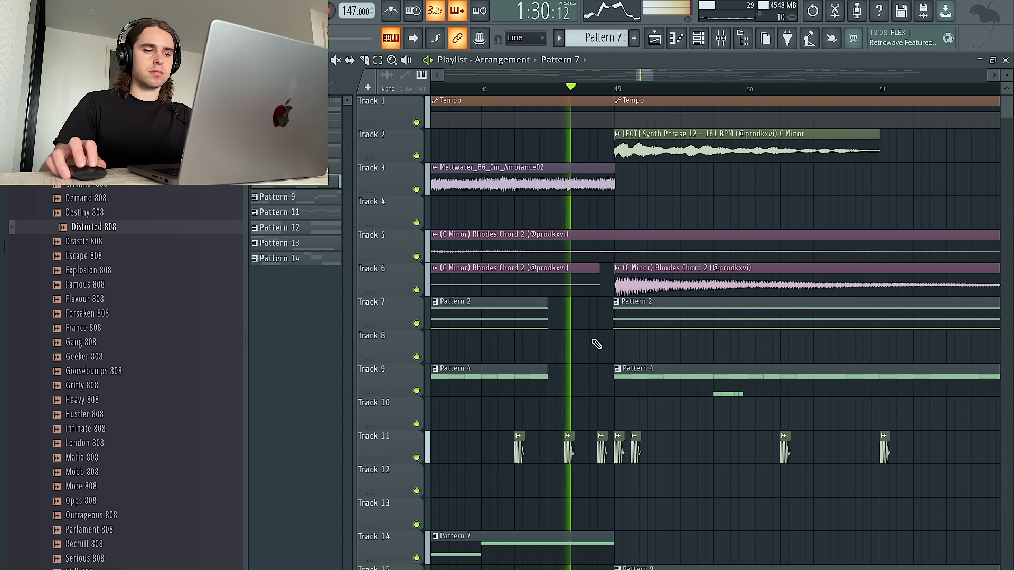
Step: Make the Track 9 Pattern 4 clip at bar 49 a unique pattern and check it in the channel rack
{"action": "scroll", "coordinate": [581, 343], "scroll_direction": "down", "scroll_amount": 6}
{"action": "left_click", "coordinate": [707, 39]}
{"action": "left_click", "coordinate": [707, 39]}
{"action": "scroll", "coordinate": [714, 68], "scroll_direction": "down", "scroll_amount": 4}
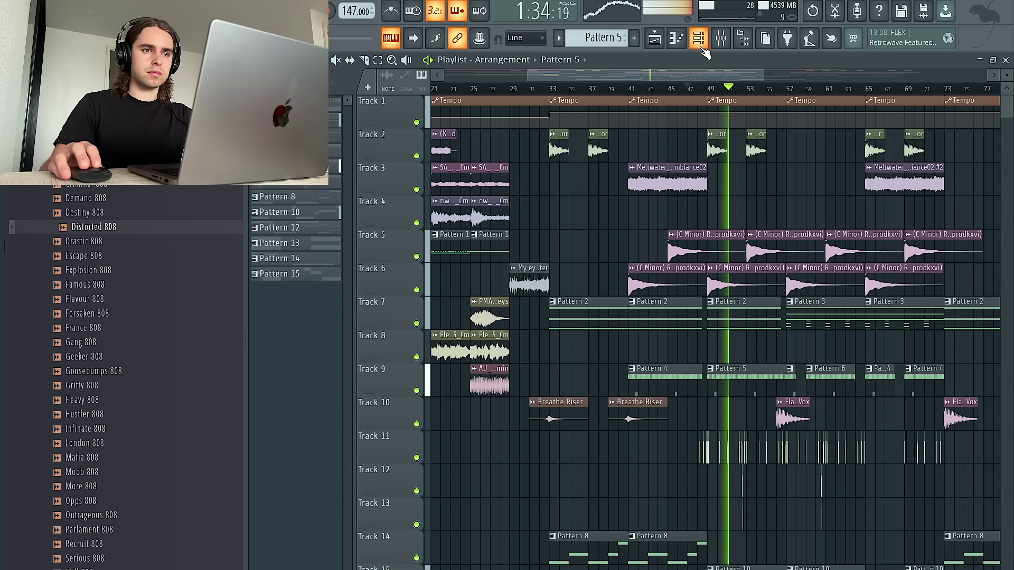
Step: Examine the playlist clips around bars 33 to 77 during playback
{"action": "scroll", "coordinate": [766, 175], "scroll_direction": "up", "scroll_amount": 2}
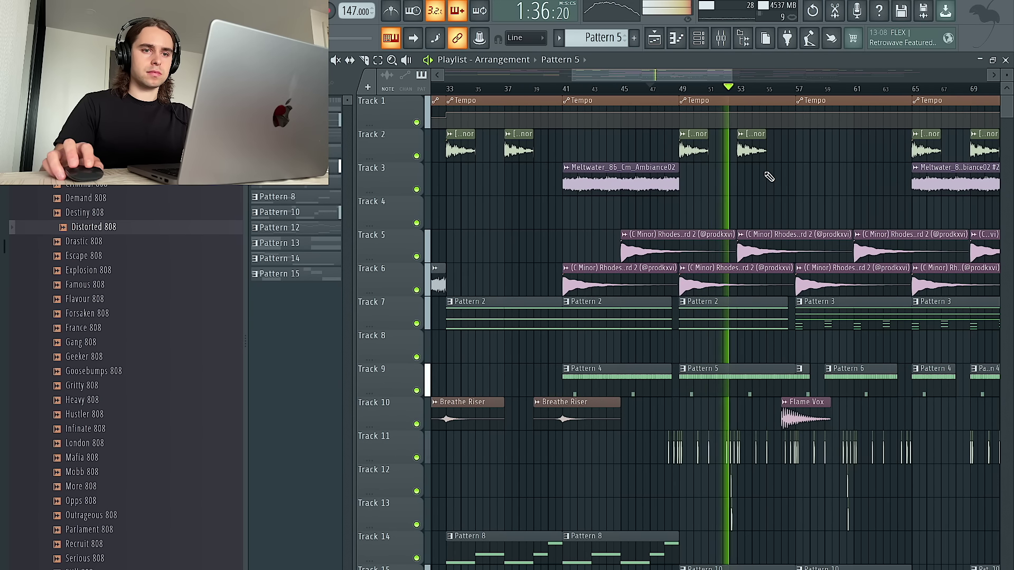
{"action": "scroll", "coordinate": [766, 177], "scroll_direction": "down", "scroll_amount": 4}
{"action": "scroll", "coordinate": [713, 203], "scroll_direction": "up", "scroll_amount": 4}
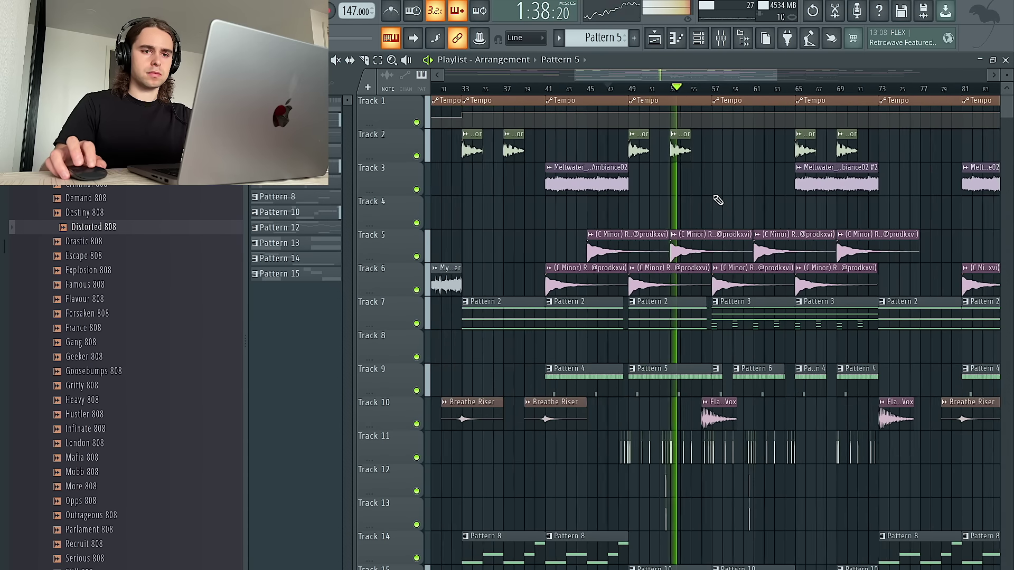
{"action": "scroll", "coordinate": [735, 356], "scroll_direction": "down", "scroll_amount": 3}
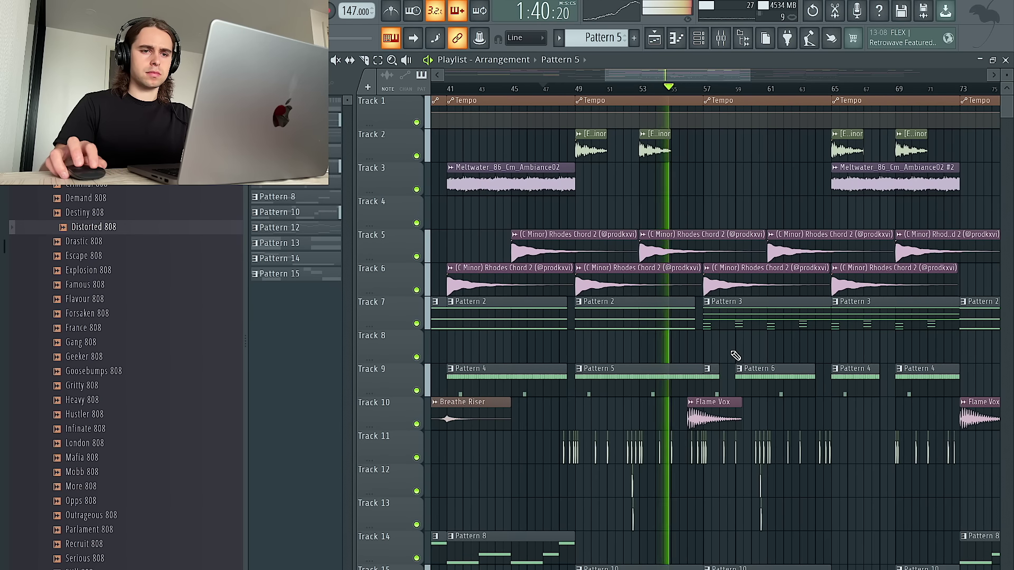
{"action": "scroll", "coordinate": [705, 364], "scroll_direction": "up", "scroll_amount": 3}
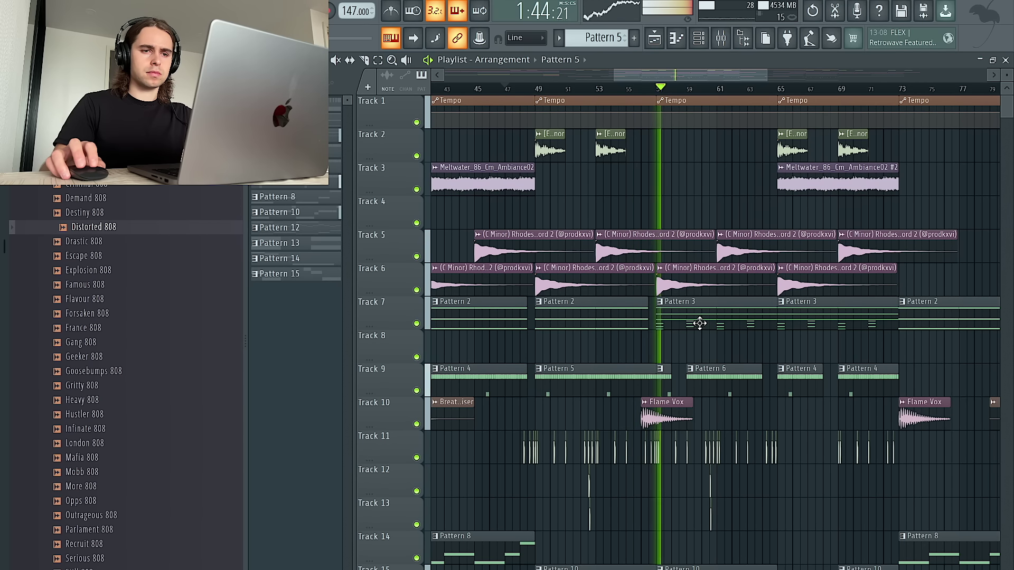
Step: Delete all the short chord notes from Pattern 3's Analog Lab V part and return to the playlist
{"action": "double_click", "coordinate": [706, 330]}
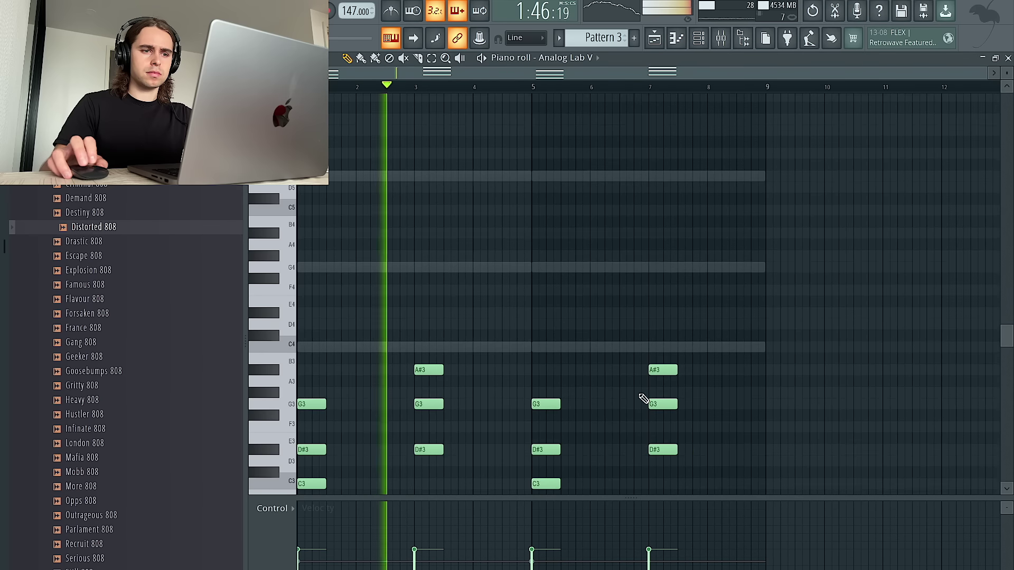
{"action": "scroll", "coordinate": [616, 389], "scroll_direction": "down", "scroll_amount": 5}
{"action": "left_click_drag", "start_coordinate": [773, 389], "coordinate": [644, 158]}
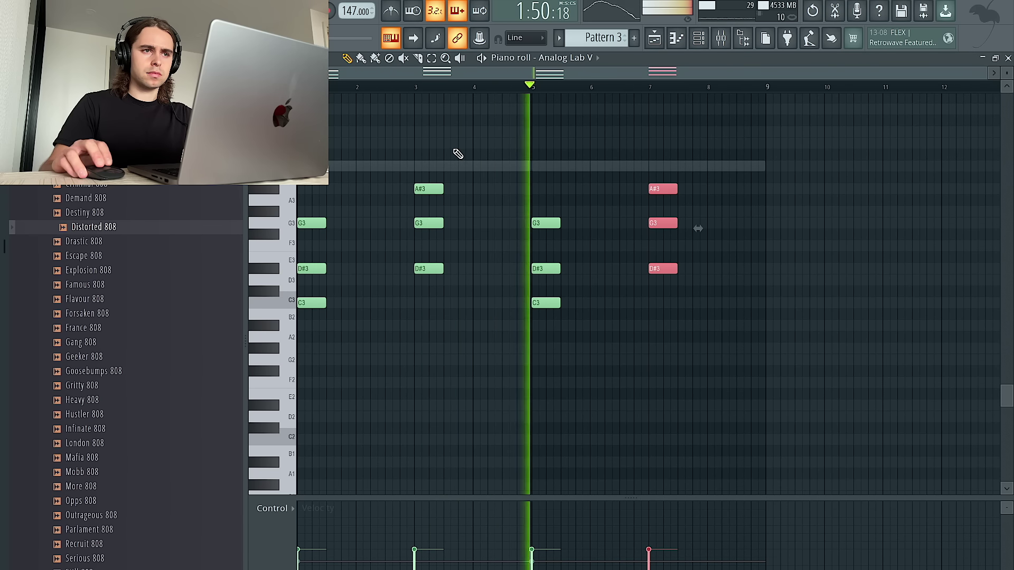
{"action": "left_click", "coordinate": [655, 38]}
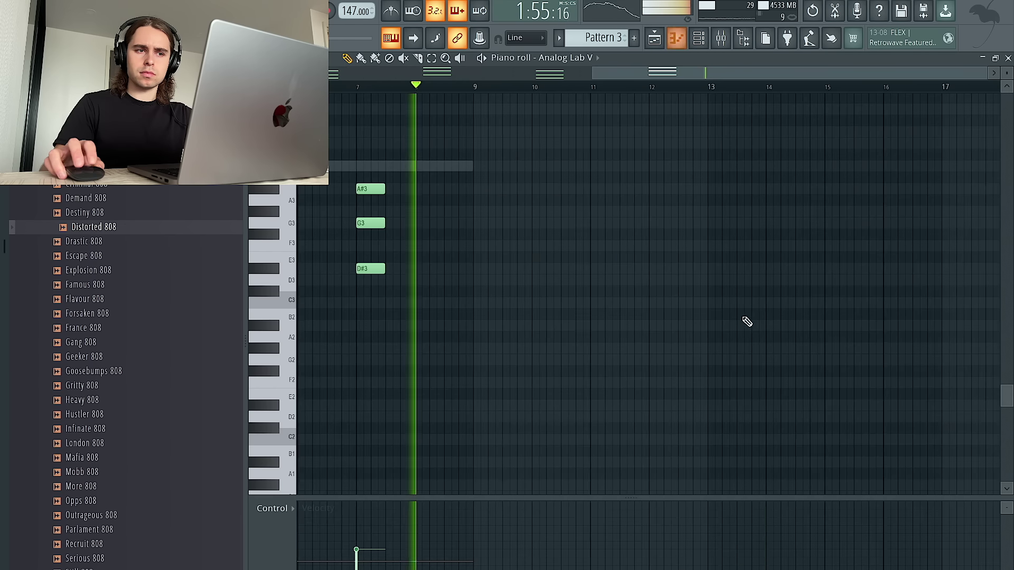
{"action": "double_click", "coordinate": [746, 323]}
{"action": "left_click_drag", "start_coordinate": [764, 385], "coordinate": [621, 163], "text": "ctrl"}
{"action": "key", "text": "Delete"}
{"action": "key", "text": "ctrl+a"}
{"action": "key", "text": "Delete"}
{"action": "left_click", "coordinate": [654, 38]}
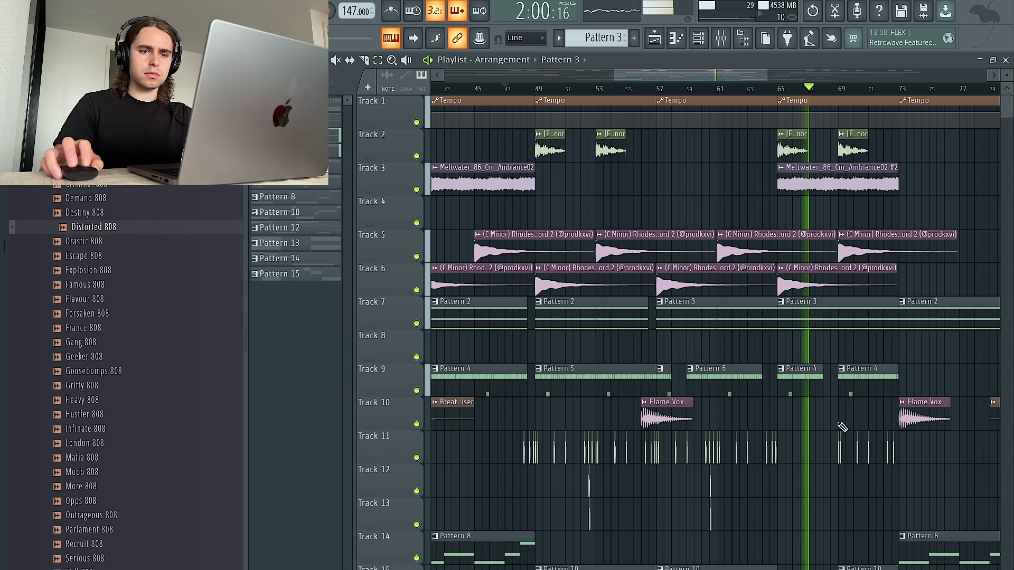
Step: Examine the playlist between bars 45 and 105 during playback, including the drum and bass tracks
{"action": "scroll", "coordinate": [837, 407], "scroll_direction": "right", "scroll_amount": 3}
{"action": "scroll", "coordinate": [837, 407], "scroll_direction": "down", "scroll_amount": 4}
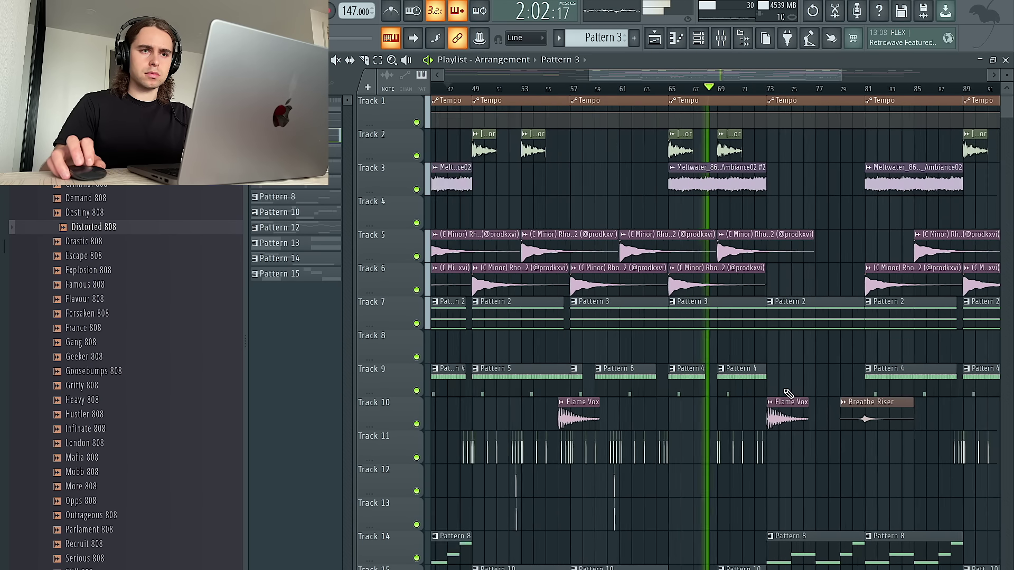
{"action": "scroll", "coordinate": [754, 522], "scroll_direction": "up", "scroll_amount": 4}
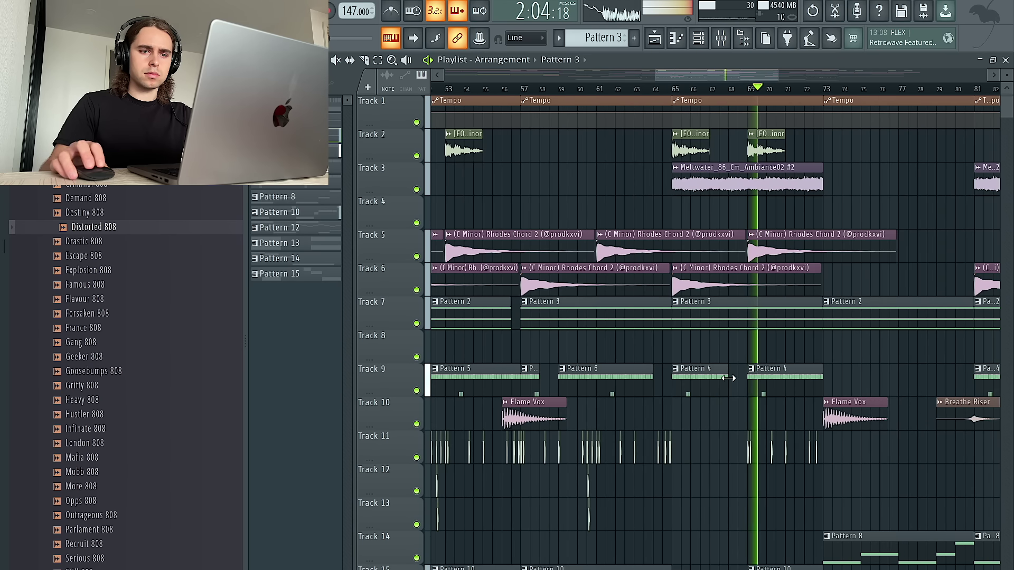
{"action": "scroll", "coordinate": [741, 388], "scroll_direction": "down", "scroll_amount": 2}
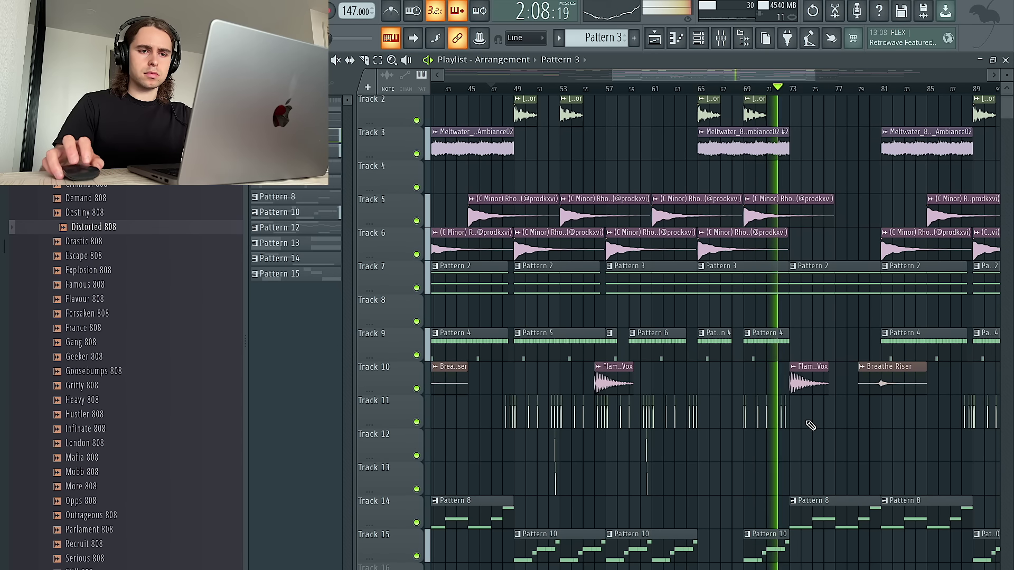
{"action": "scroll", "coordinate": [828, 441], "scroll_direction": "down", "scroll_amount": 4}
{"action": "scroll", "coordinate": [828, 441], "scroll_direction": "up", "scroll_amount": 5}
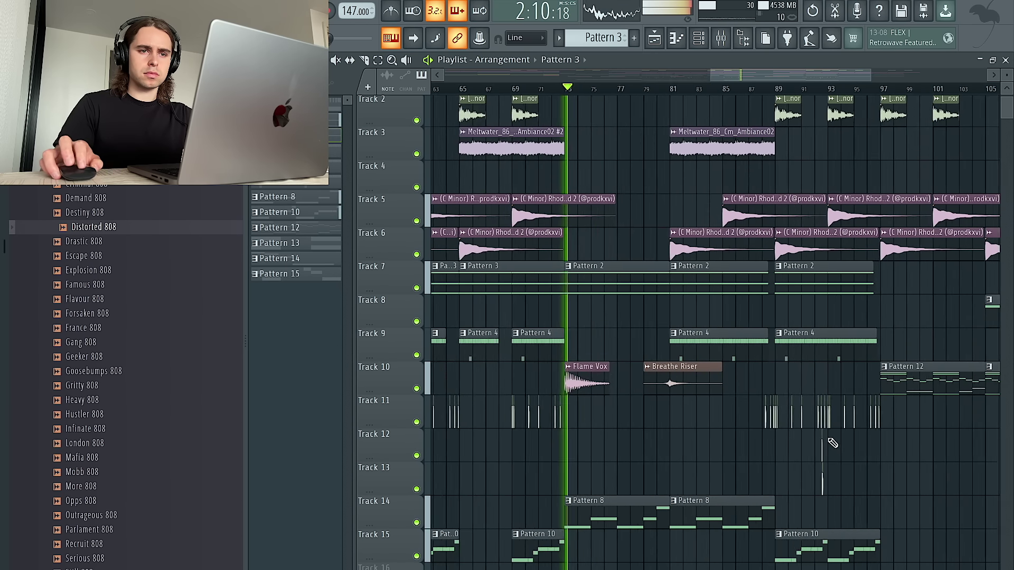
{"action": "scroll", "coordinate": [629, 320], "scroll_direction": "down", "scroll_amount": 2}
{"action": "scroll", "coordinate": [633, 324], "scroll_direction": "down", "scroll_amount": 1}
Step: Check the Flame Vox channel settings and move the bar 73 Flame Vox clip on Track 10 one bar earlier
{"action": "double_click", "coordinate": [566, 365]}
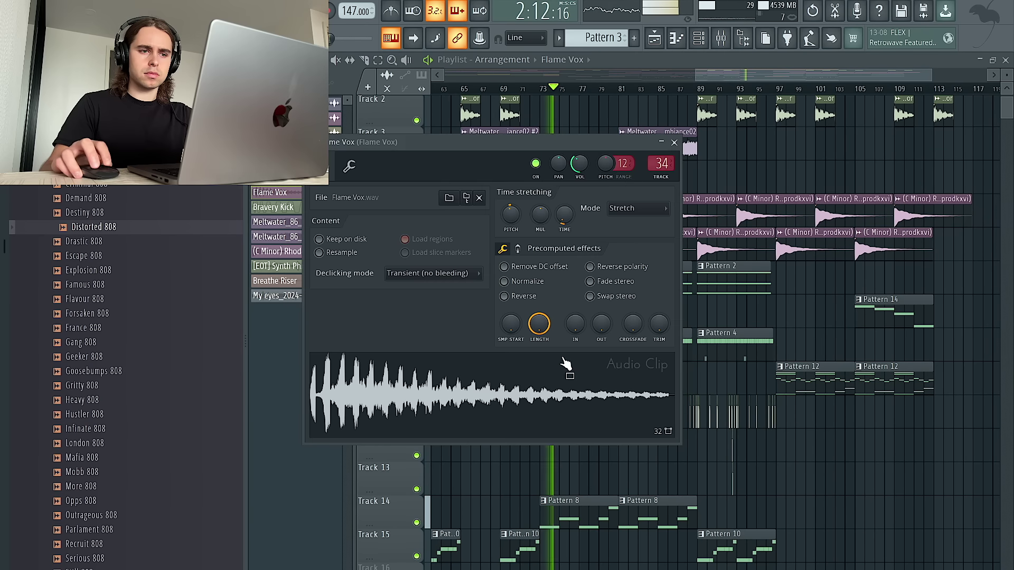
{"action": "left_click", "coordinate": [673, 142]}
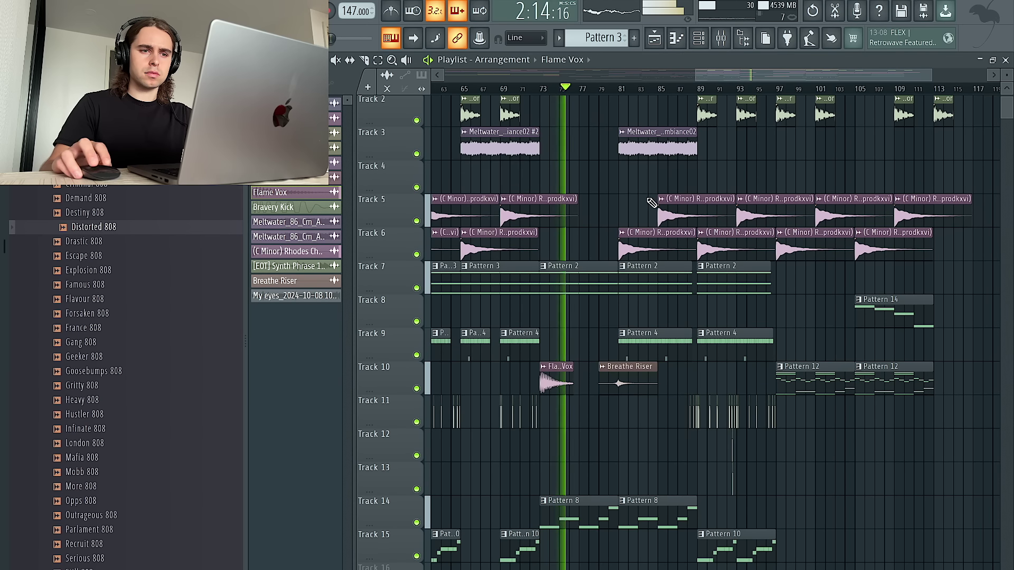
{"action": "scroll", "coordinate": [731, 239], "scroll_direction": "down", "scroll_amount": 3}
{"action": "scroll", "coordinate": [692, 352], "scroll_direction": "up", "scroll_amount": 3}
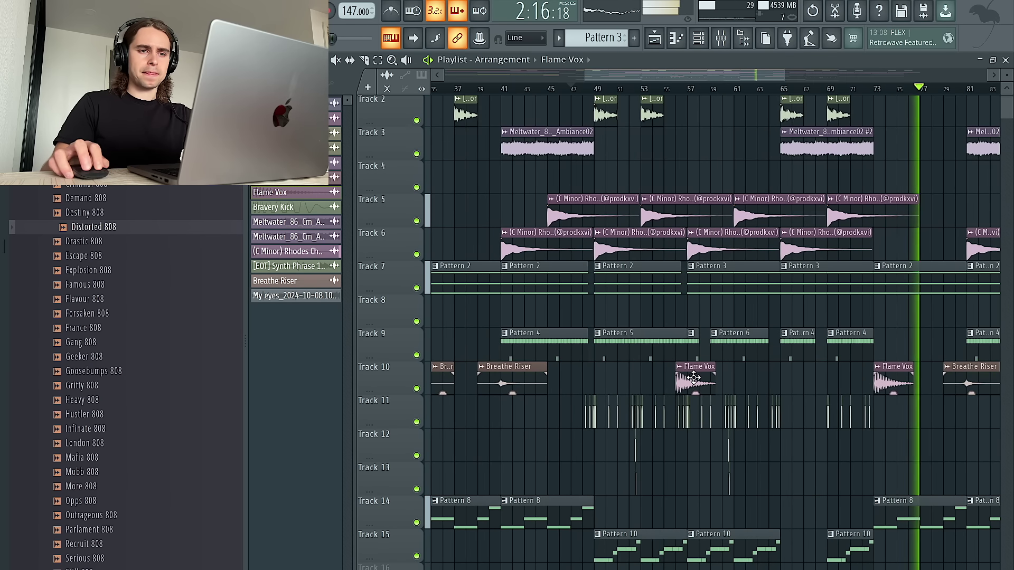
{"action": "scroll", "coordinate": [758, 383], "scroll_direction": "down", "scroll_amount": 3}
{"action": "scroll", "coordinate": [759, 383], "scroll_direction": "up", "scroll_amount": 3}
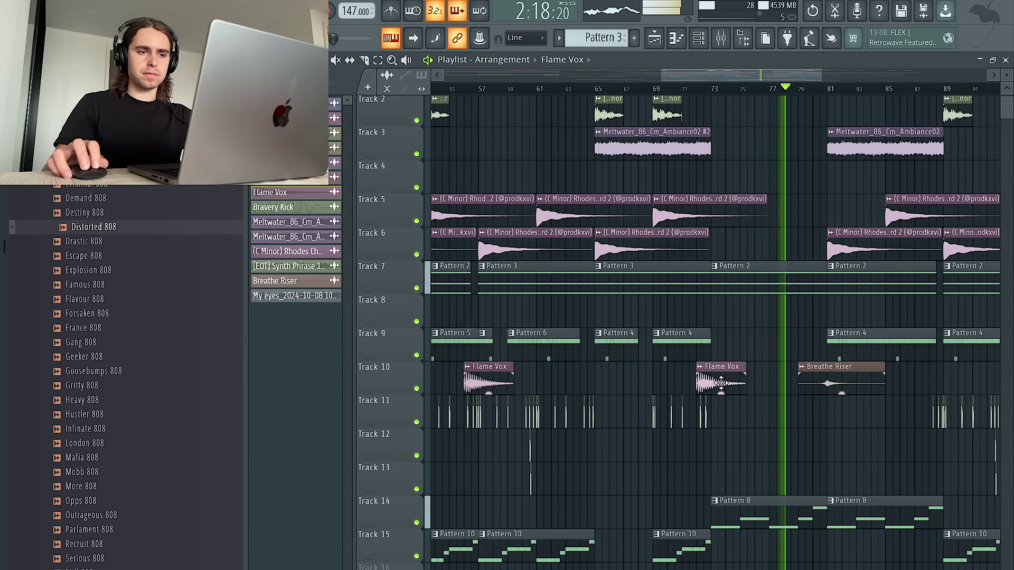
Step: Review the whole arrangement during playback and browse the Maxeyy Stash drum kit folders in the sample browser
{"action": "scroll", "coordinate": [742, 365], "scroll_direction": "down", "scroll_amount": 3}
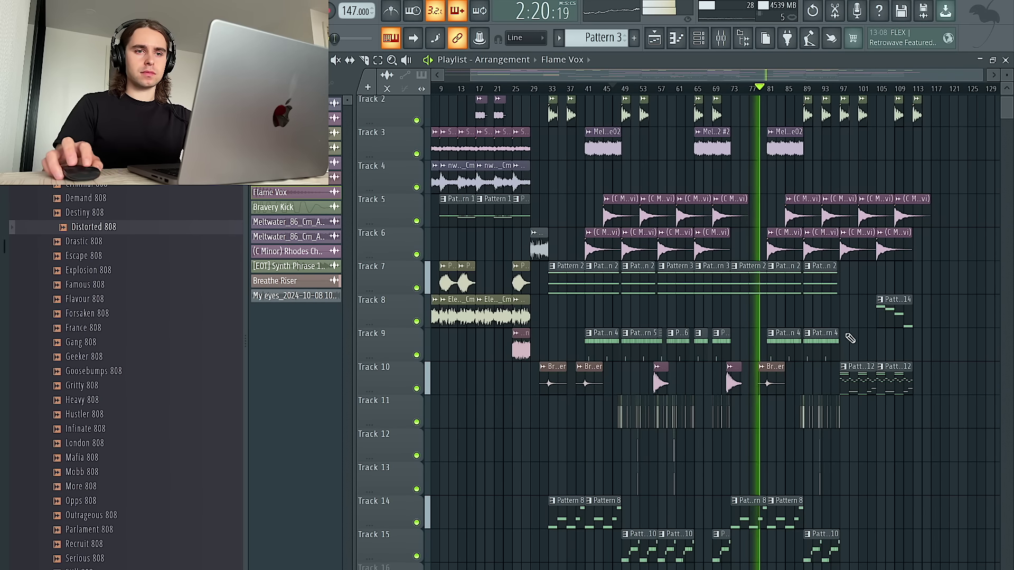
{"action": "scroll", "coordinate": [765, 190], "scroll_direction": "up", "scroll_amount": 1}
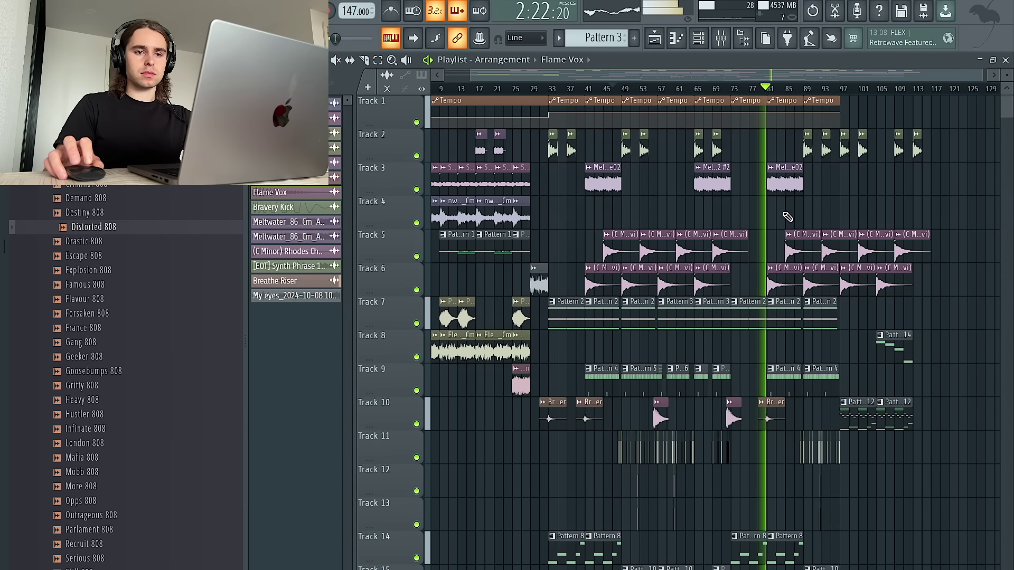
{"action": "scroll", "coordinate": [791, 219], "scroll_direction": "up", "scroll_amount": 2}
{"action": "scroll", "coordinate": [781, 220], "scroll_direction": "down", "scroll_amount": 3}
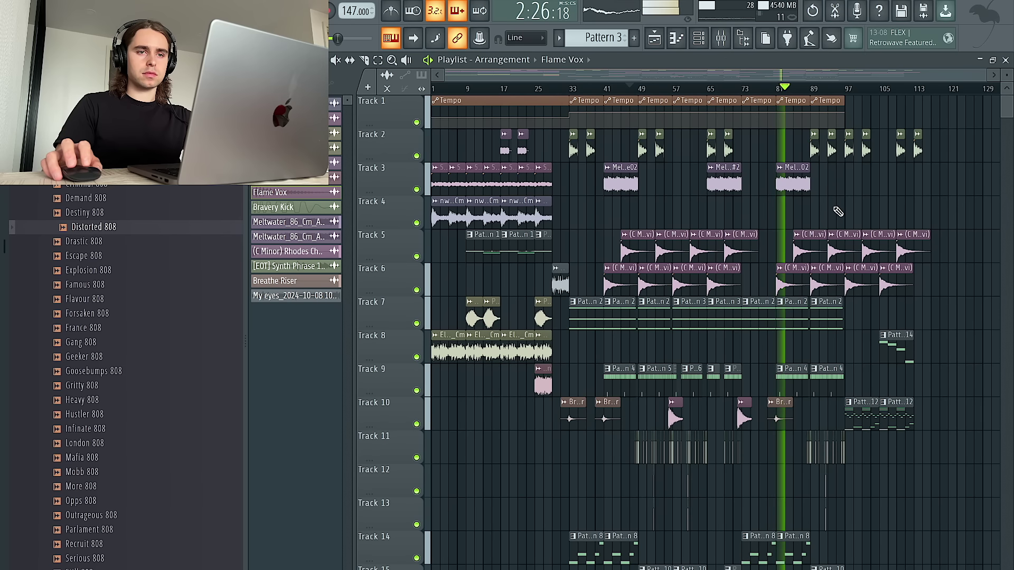
{"action": "left_click", "coordinate": [122, 105]}
{"action": "scroll", "coordinate": [127, 240], "scroll_direction": "up", "scroll_amount": 3}
{"action": "left_click", "coordinate": [127, 211]}
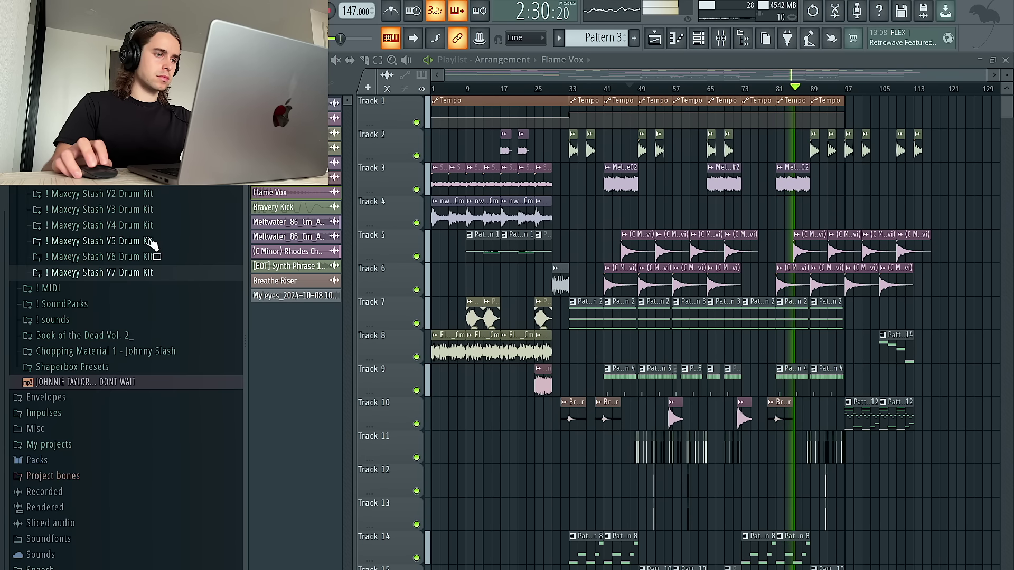
Step: Check an insert in the mixer and return to the playlist
{"action": "left_click", "coordinate": [722, 38]}
{"action": "left_click", "coordinate": [491, 420]}
{"action": "key", "text": "F9"}
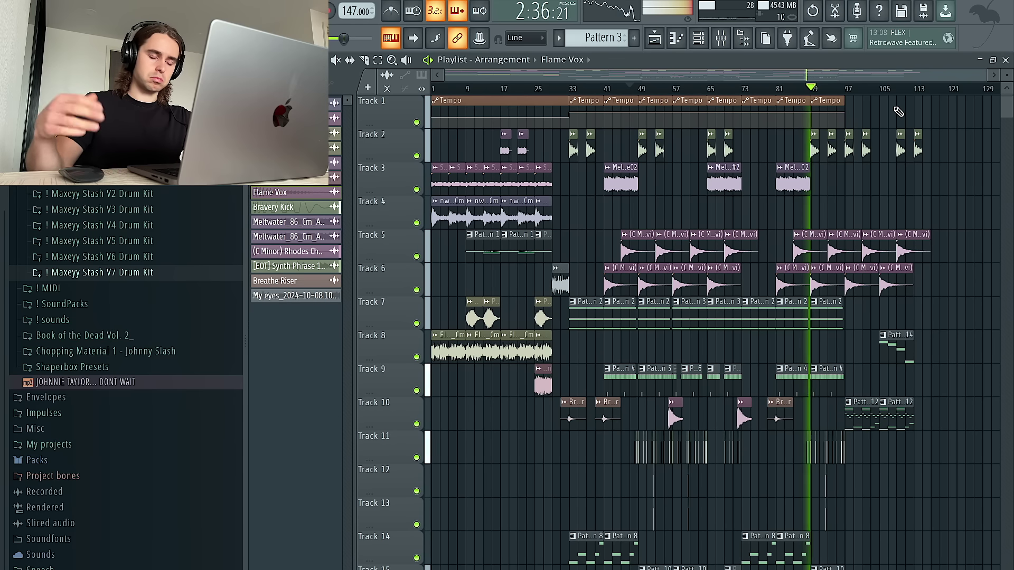
Step: Check the channel settings of the [EOT] Synth Phrase 12 clip at bar 89
{"action": "scroll", "coordinate": [847, 218], "scroll_direction": "up", "scroll_amount": 5}
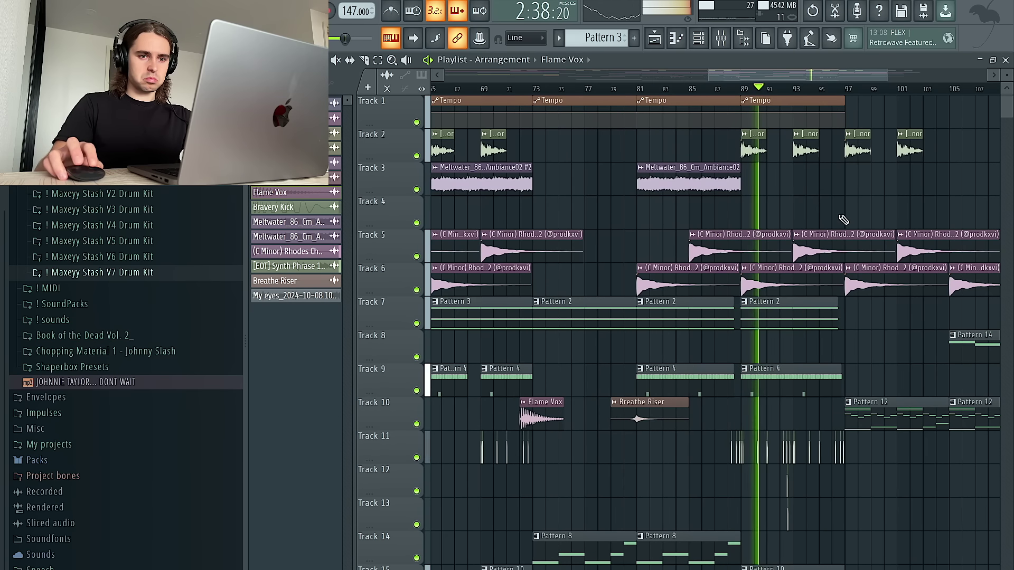
{"action": "scroll", "coordinate": [797, 185], "scroll_direction": "down", "scroll_amount": 5}
{"action": "double_click", "coordinate": [792, 152]}
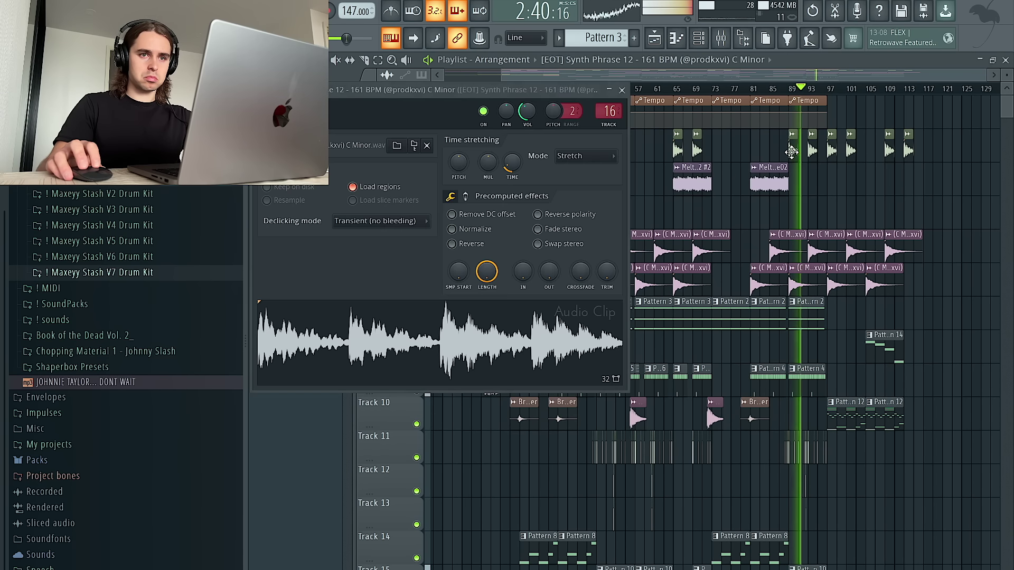
{"action": "right_click", "coordinate": [825, 208]}
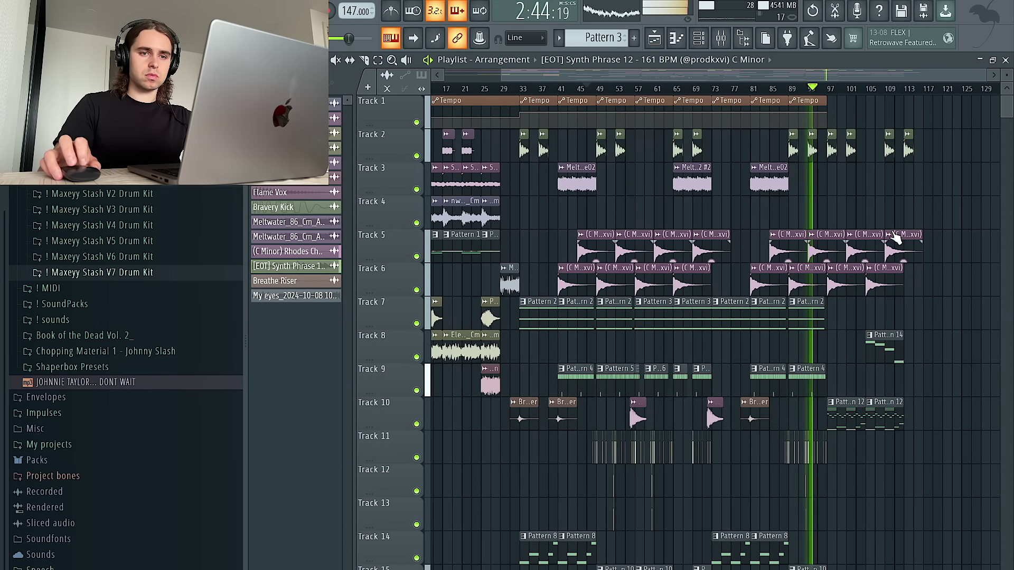
Step: Shorten the end of the last Pattern 10 clip on Track 15 so it stops just before bar 97
{"action": "scroll", "coordinate": [896, 237], "scroll_direction": "up", "scroll_amount": 5}
{"action": "scroll", "coordinate": [610, 379], "scroll_direction": "up", "scroll_amount": 2}
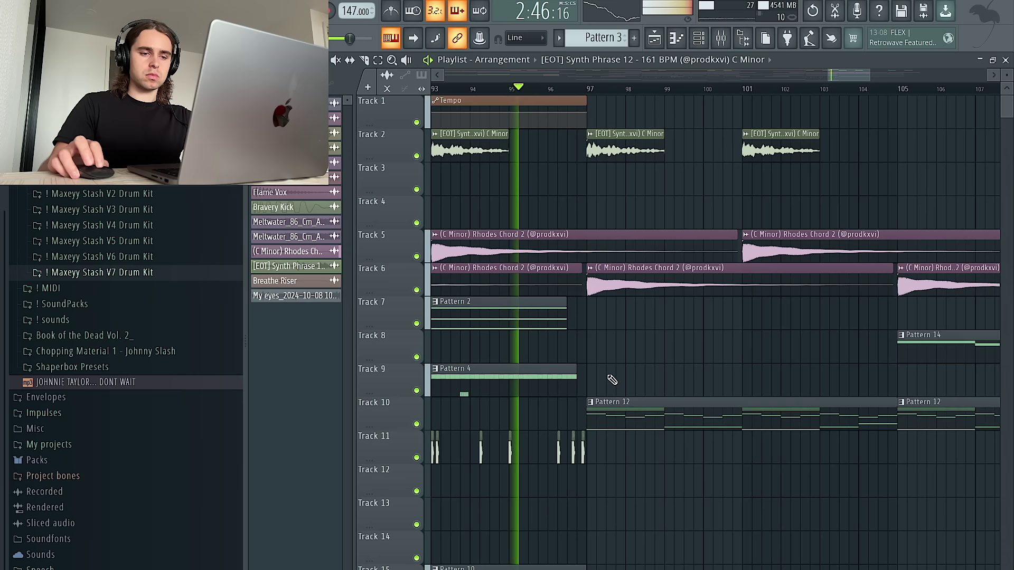
{"action": "scroll", "coordinate": [612, 380], "scroll_direction": "up", "scroll_amount": 2}
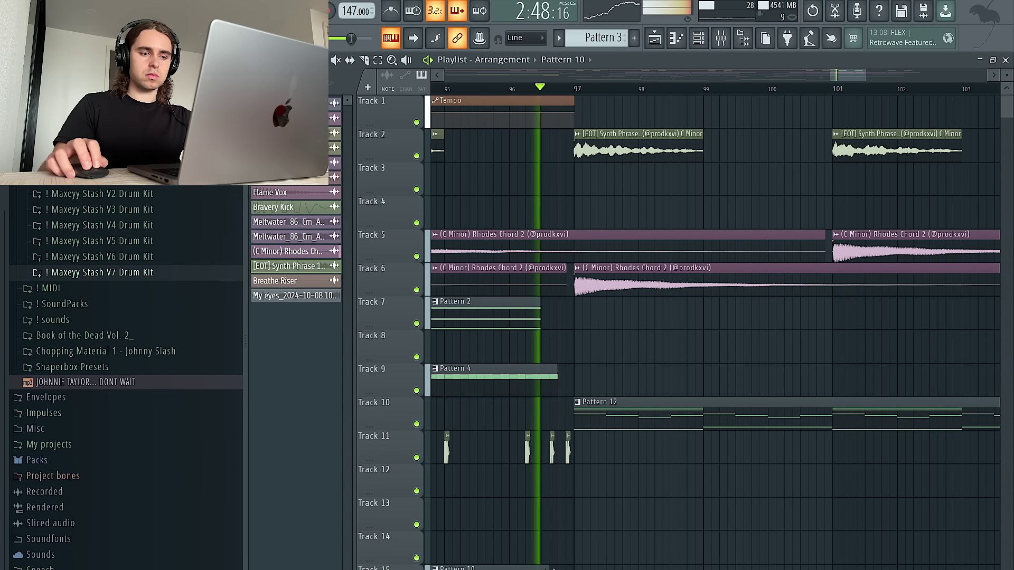
{"action": "scroll", "coordinate": [668, 501], "scroll_direction": "down", "scroll_amount": 5}
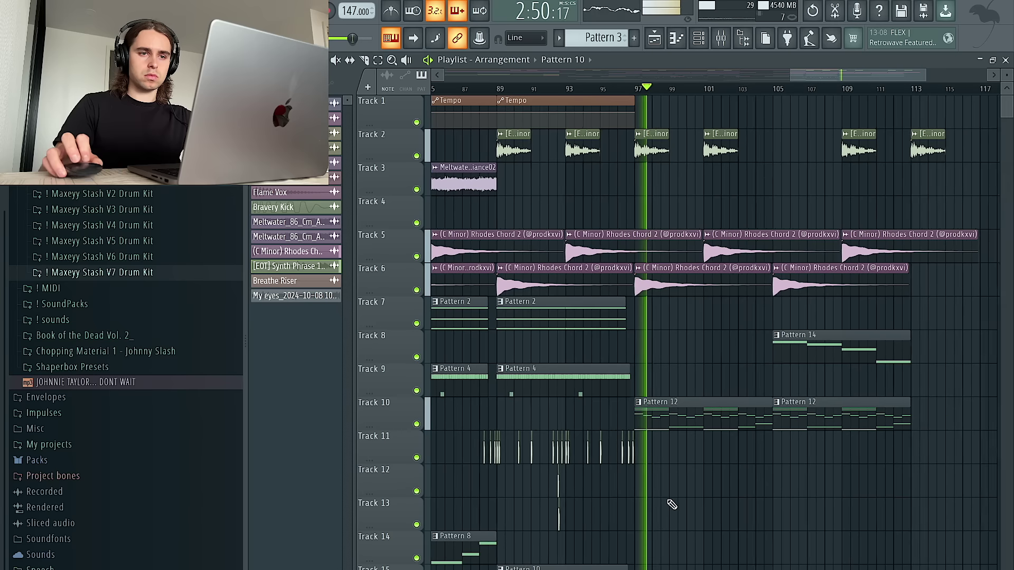
Step: Extend the Pattern 14 clip on Track 8 by one bar so it ends at bar 114
{"action": "scroll", "coordinate": [893, 388], "scroll_direction": "down", "scroll_amount": 4}
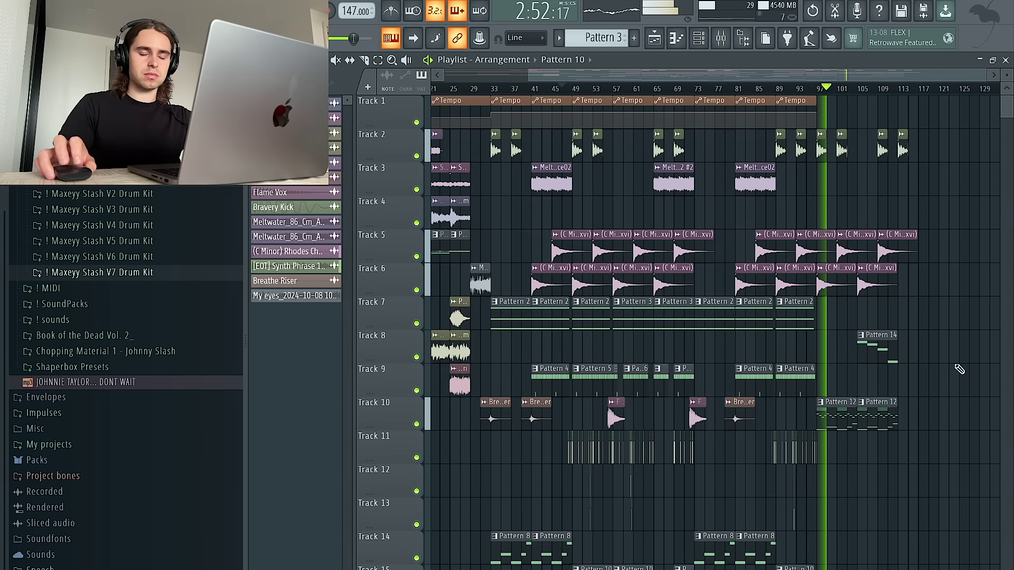
{"action": "scroll", "coordinate": [933, 343], "scroll_direction": "up", "scroll_amount": 4}
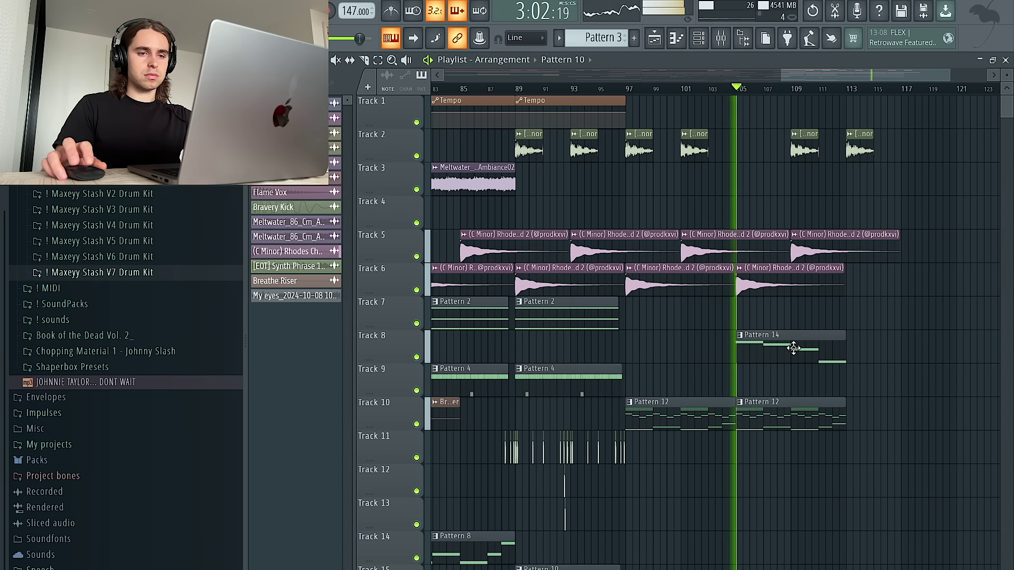
{"action": "left_click_drag", "start_coordinate": [845, 335], "coordinate": [859, 335]}
Step: Fade out the last Rhodes Chord 2 clip on Track 5 from about bar 113 and delete the Track 2 synth phrase at bar 113
{"action": "left_click_drag", "start_coordinate": [891, 249], "coordinate": [843, 242]}
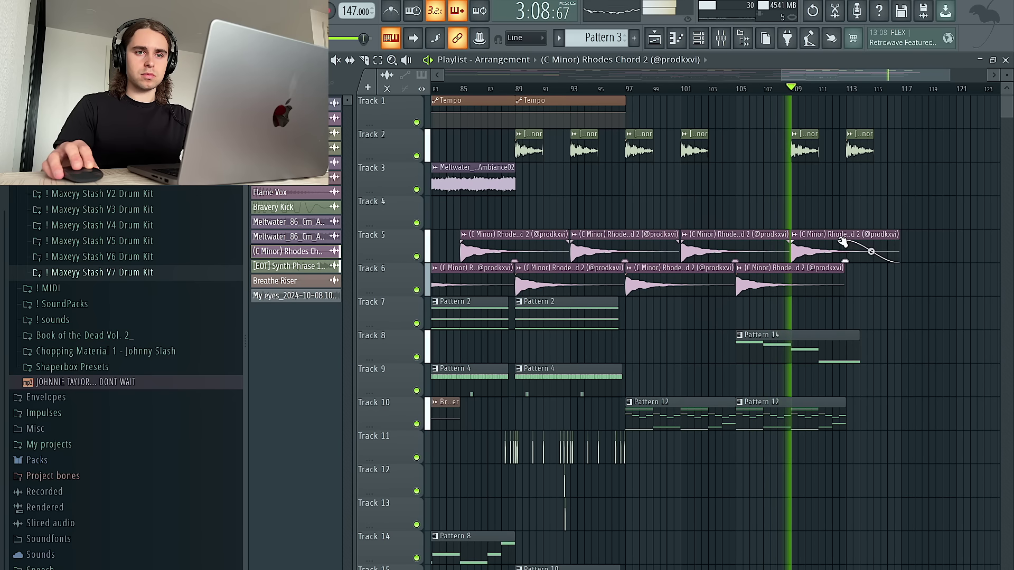
{"action": "right_click", "coordinate": [857, 143]}
Step: Select all clips in the full playlist arrangement
{"action": "scroll", "coordinate": [900, 175], "scroll_direction": "down", "scroll_amount": 5}
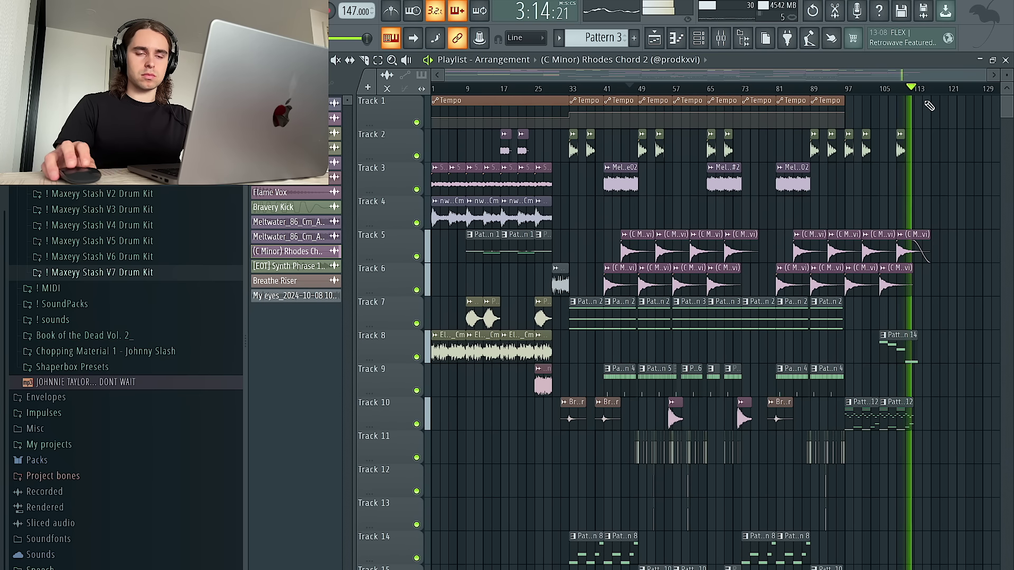
{"action": "key", "text": "ctrl+a"}
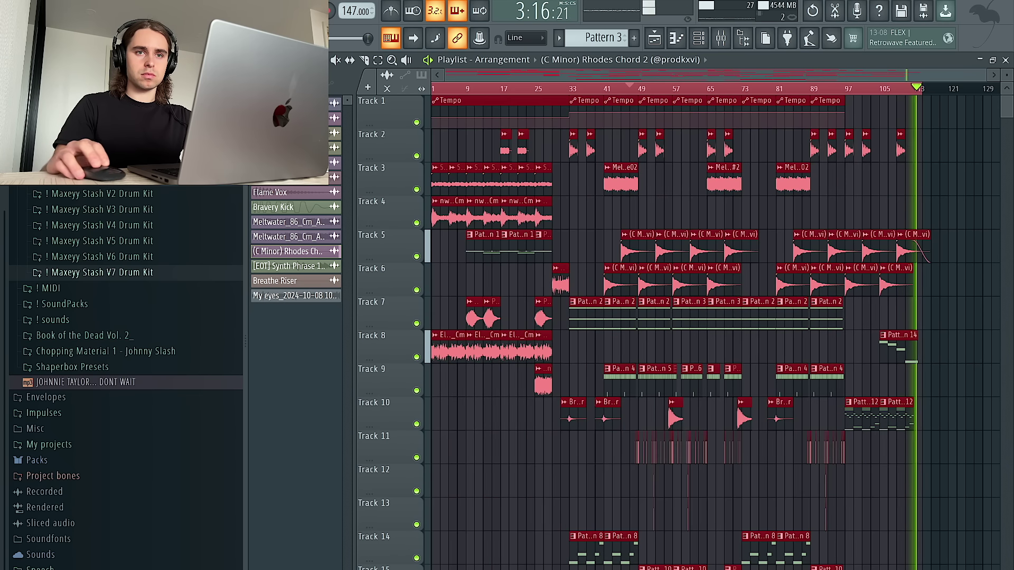